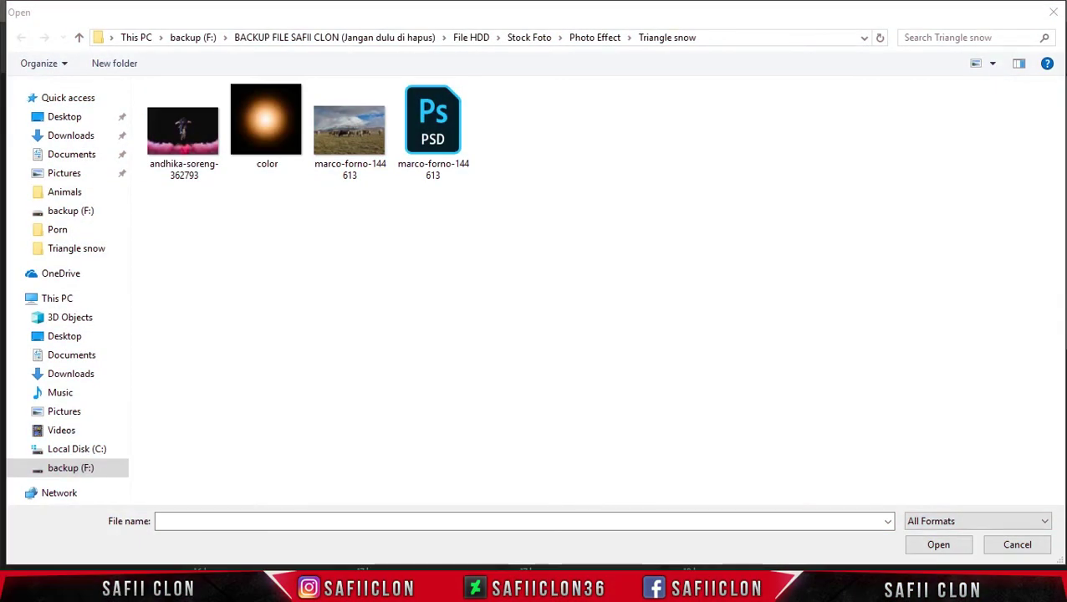
Open marco-forno-144613.jpg, the cattle-and-snowy-mountain photo.
click(472, 418)
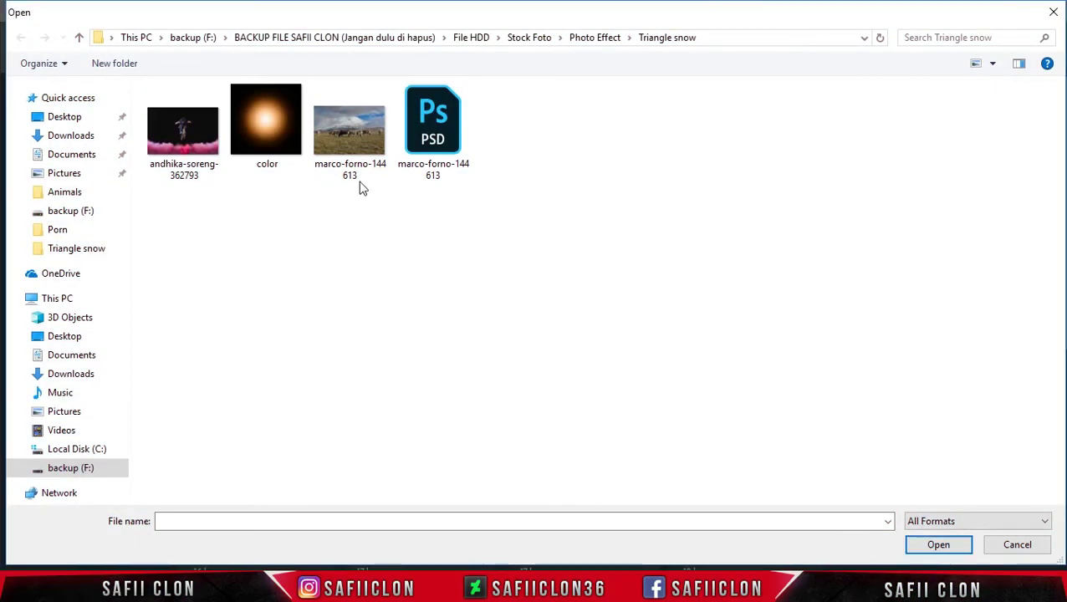
click(355, 148)
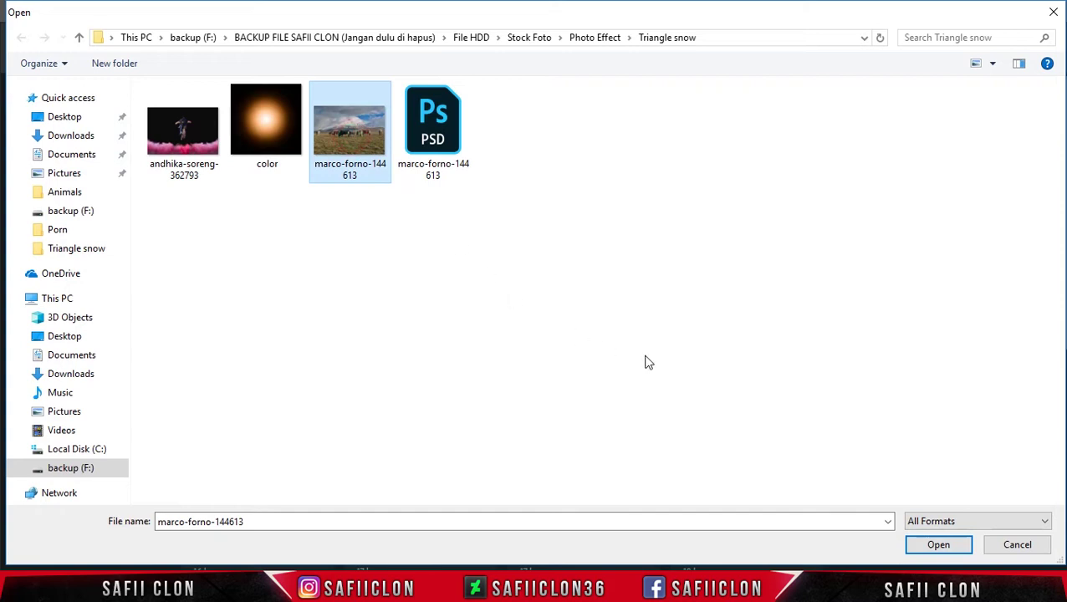
click(933, 544)
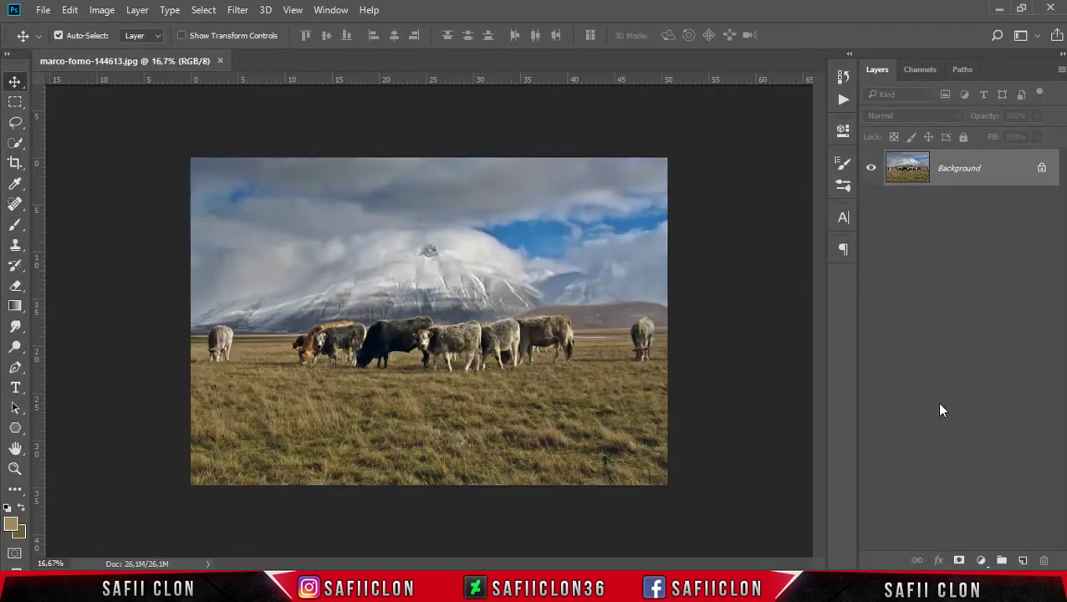
Unlock the Background into Layer 0 and duplicate it as Layer 0 copy.
click(1041, 171)
right_click(996, 169)
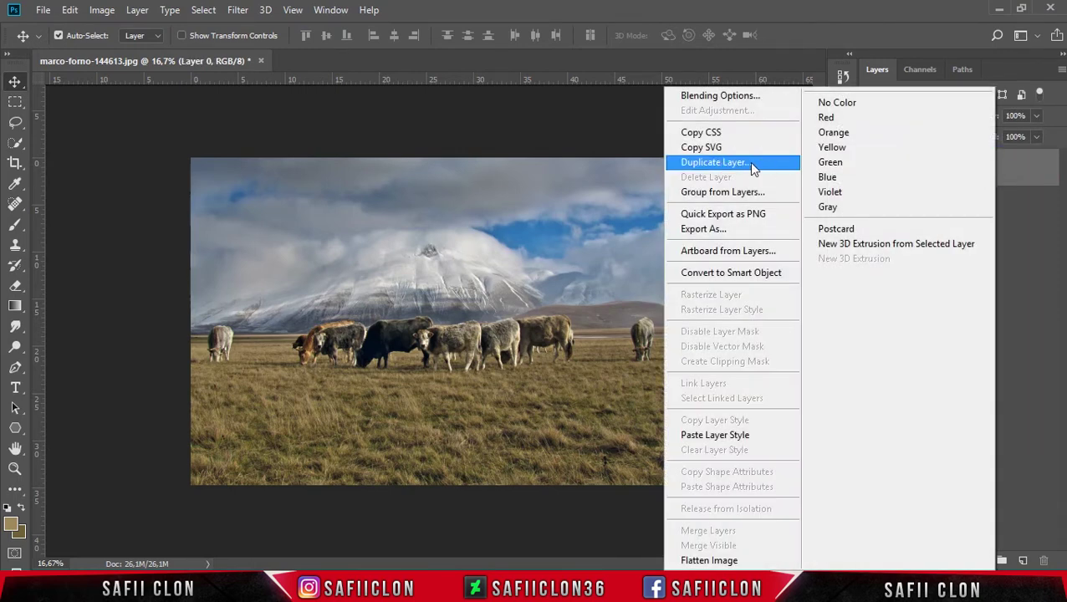
click(748, 165)
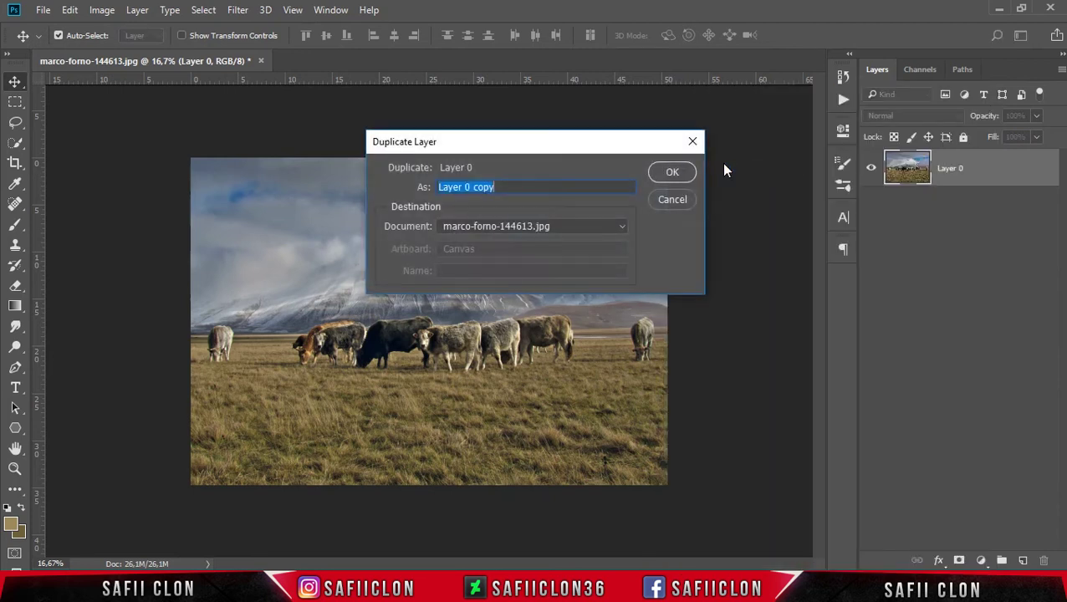
click(670, 172)
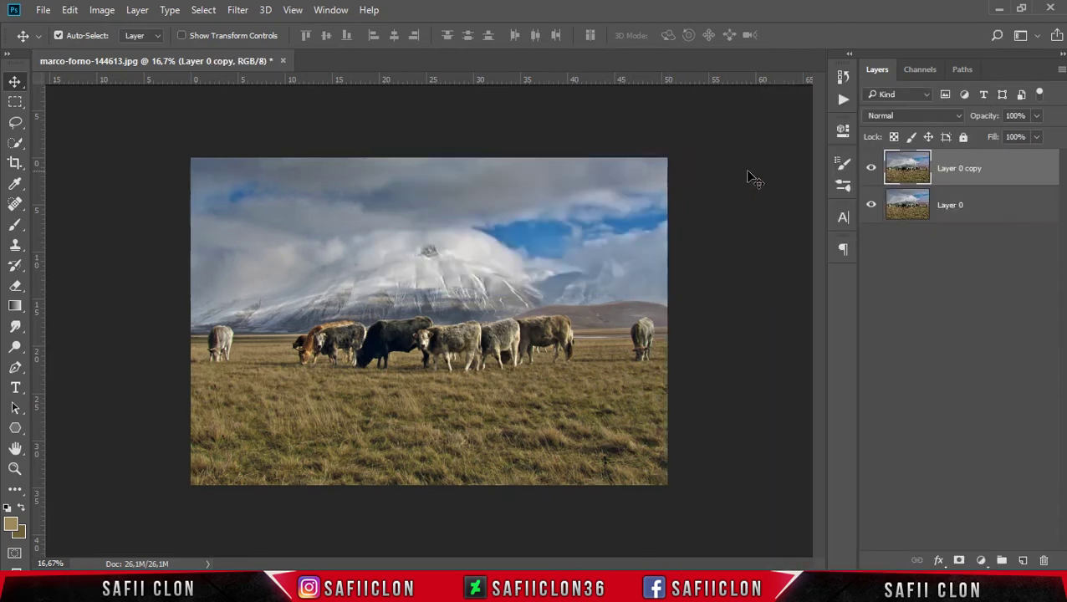
click(995, 168)
click(208, 10)
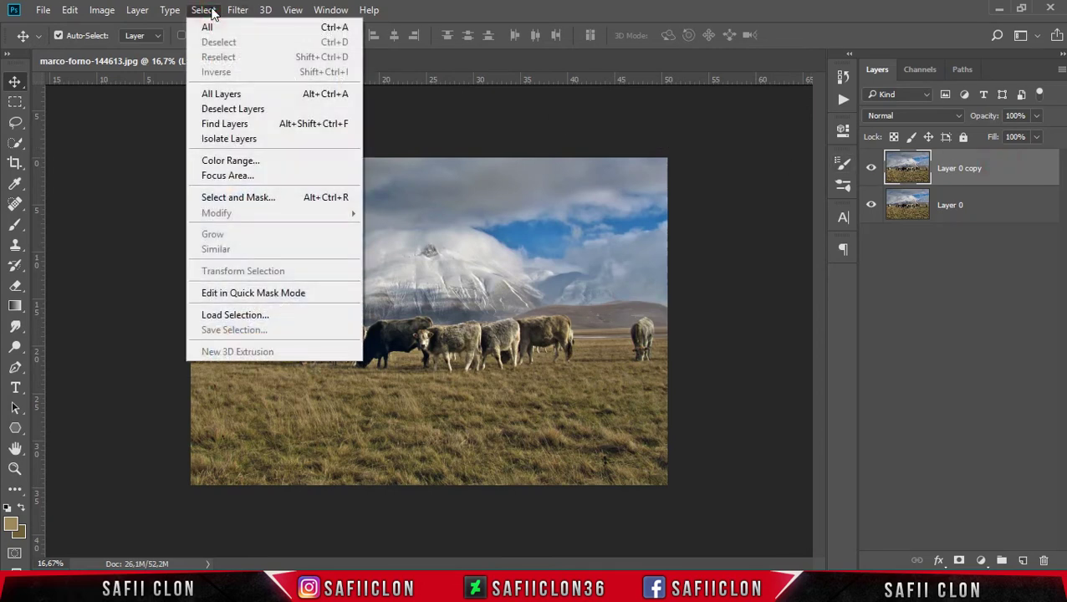
Color Range select the sampled grass colour at Fuzziness 93.
click(252, 164)
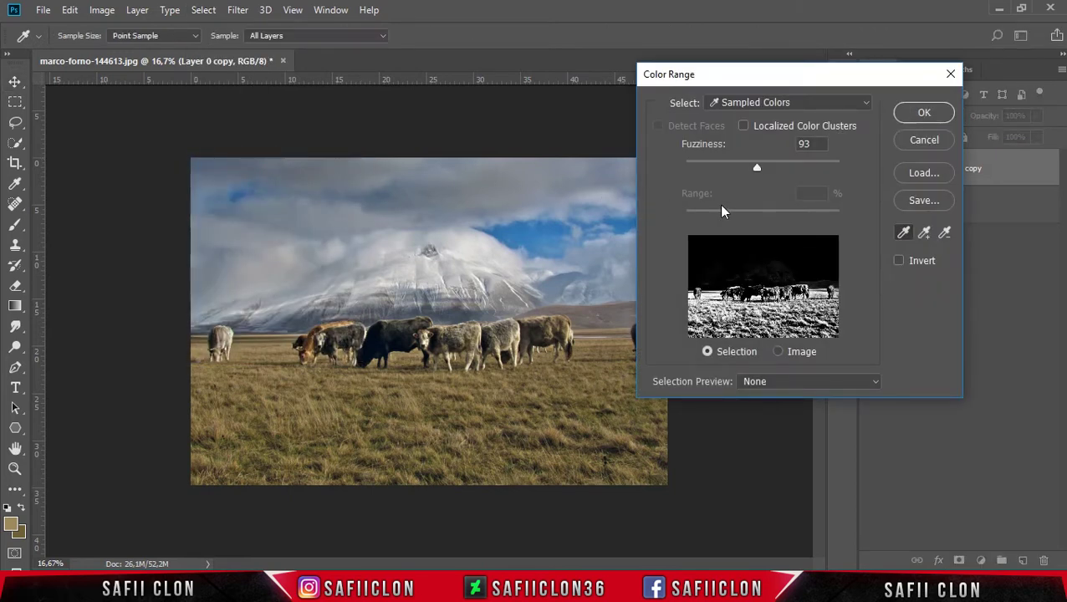
key(ctrl+plus)
key(ctrl+plus)
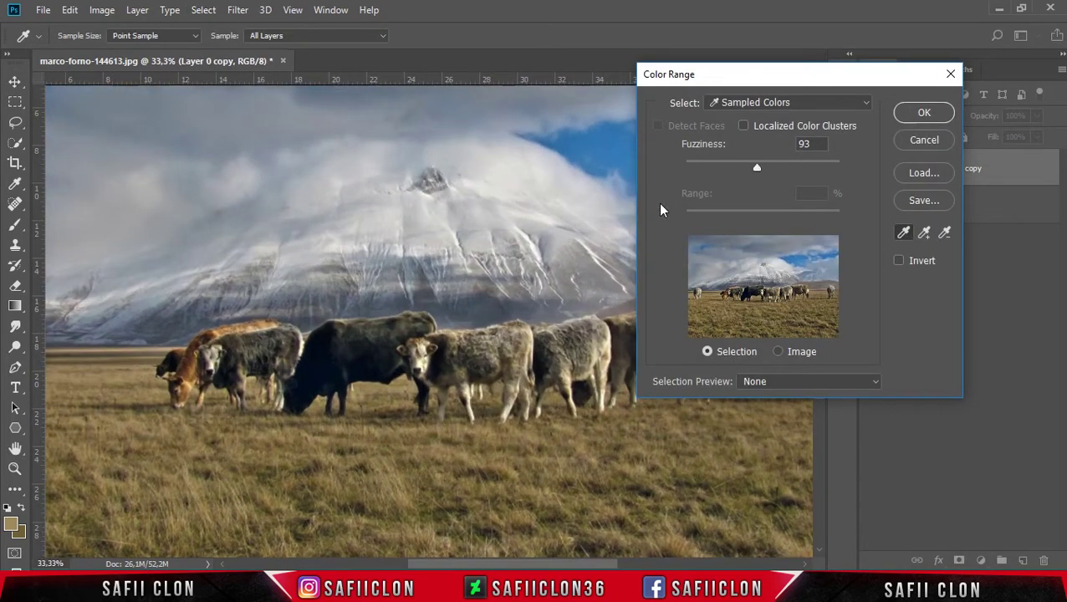
scroll(499, 343, down, 5)
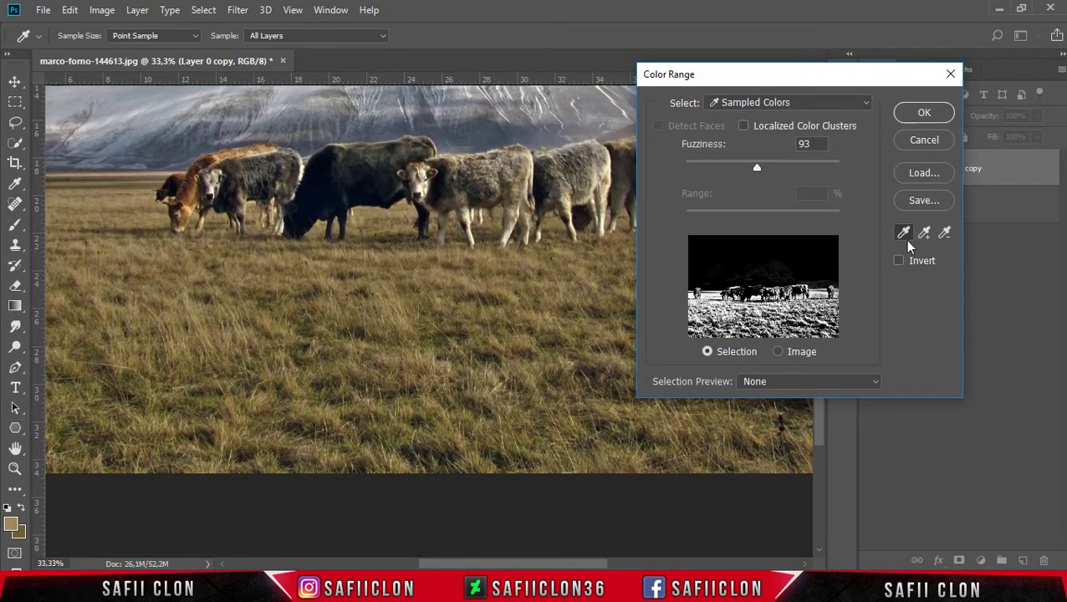
click(904, 235)
click(823, 103)
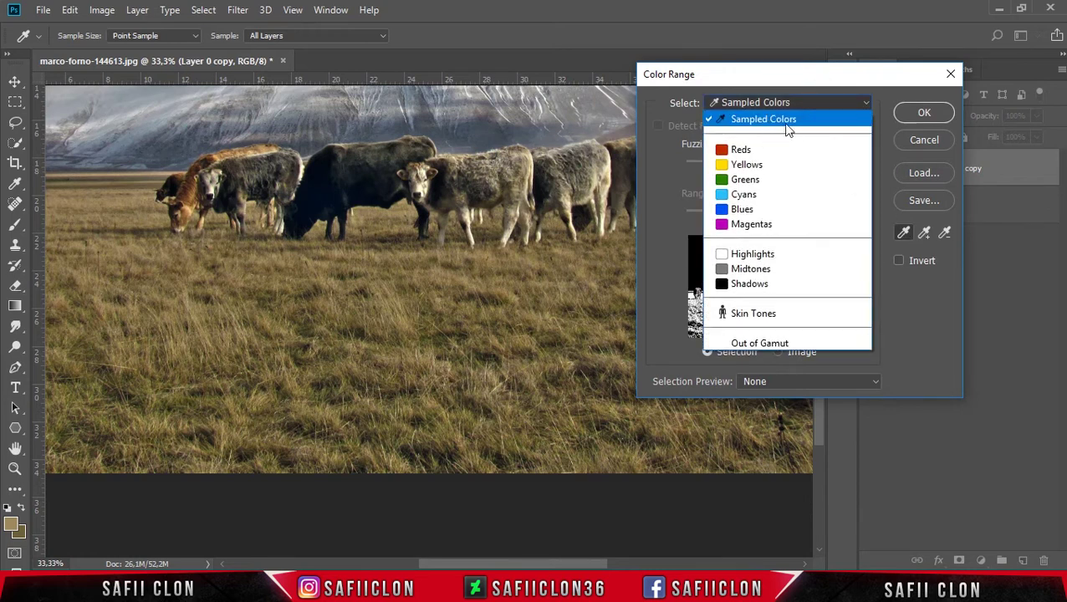
click(799, 121)
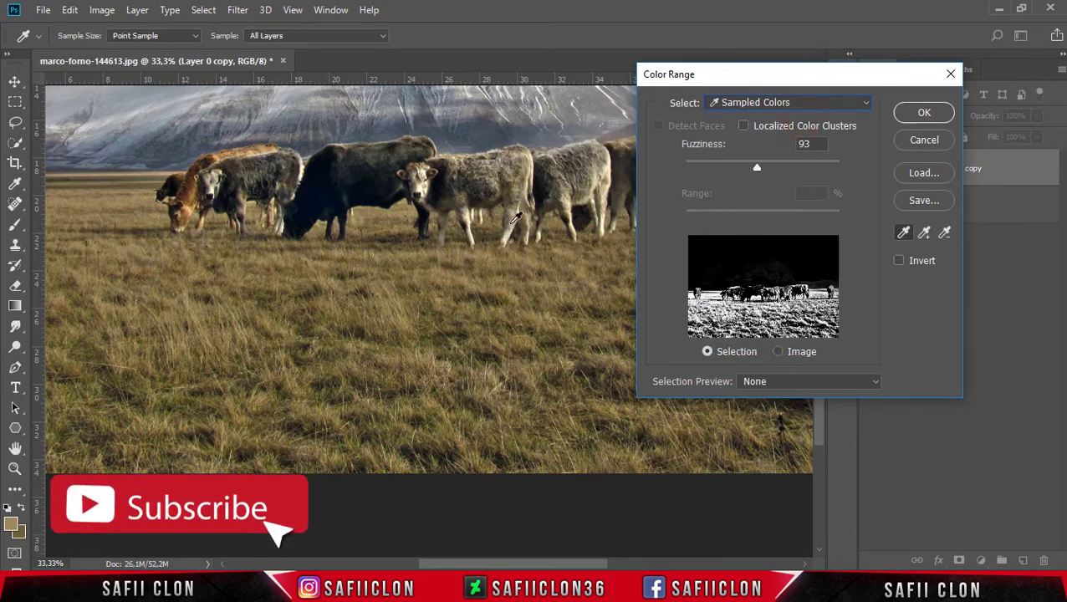
click(207, 334)
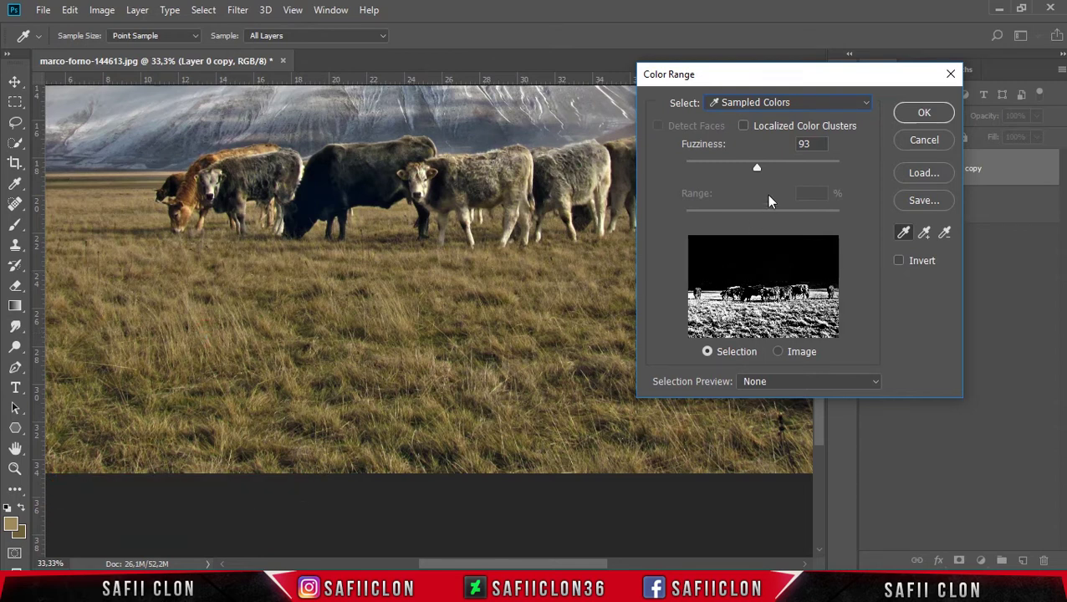
mouse_move(757, 170)
mouse_down()
mouse_move(686, 170)
mouse_move(746, 171)
mouse_up()
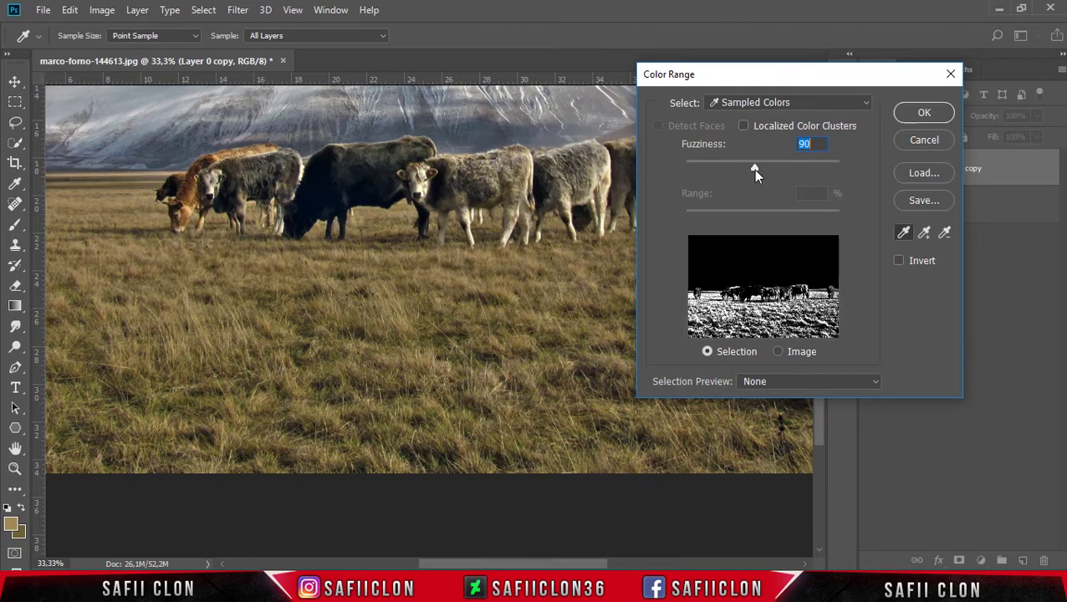
drag(747, 170, 758, 175)
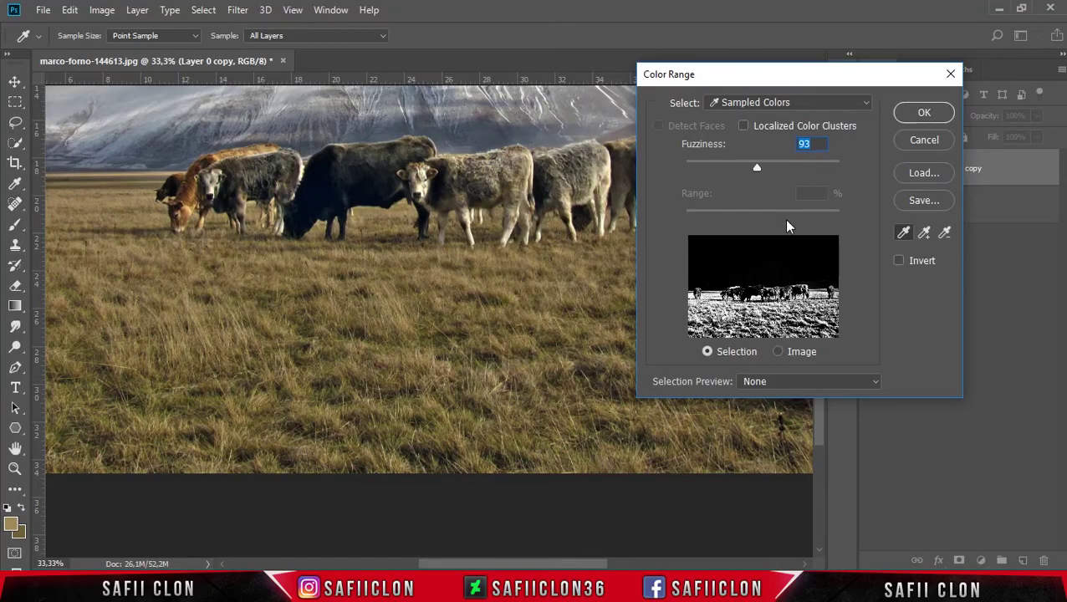
click(929, 113)
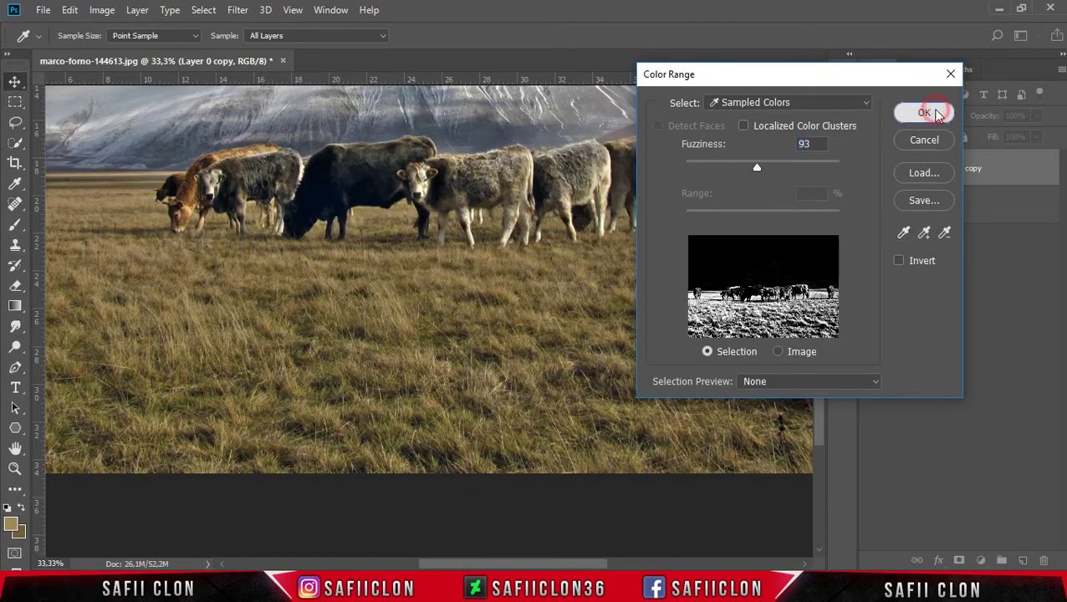
drag(820, 313, 819, 282)
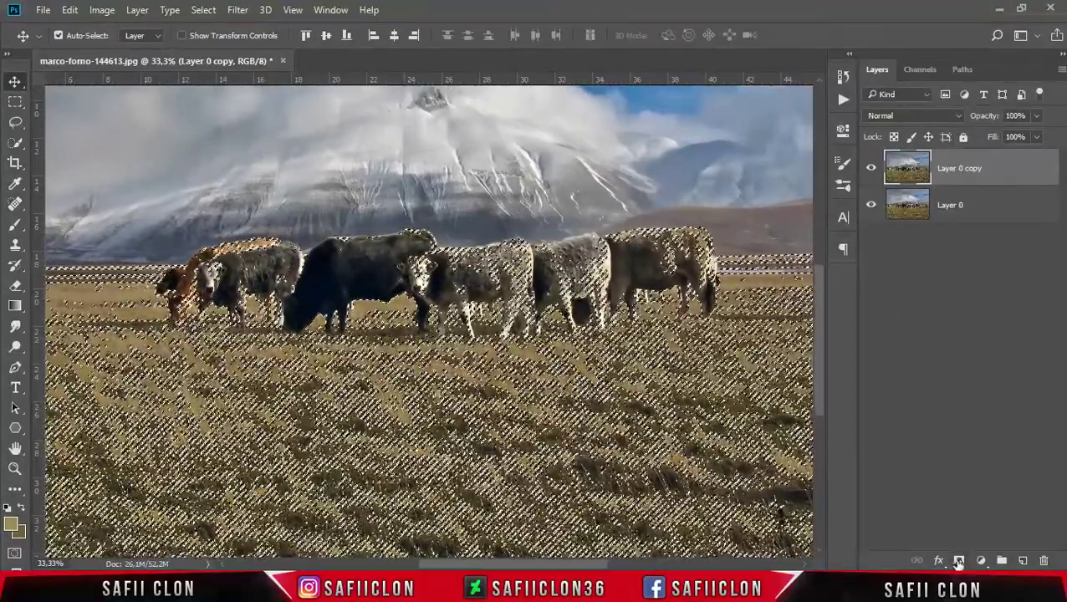
Add a layer mask from the selection to Layer 0 copy and target the mask.
click(959, 560)
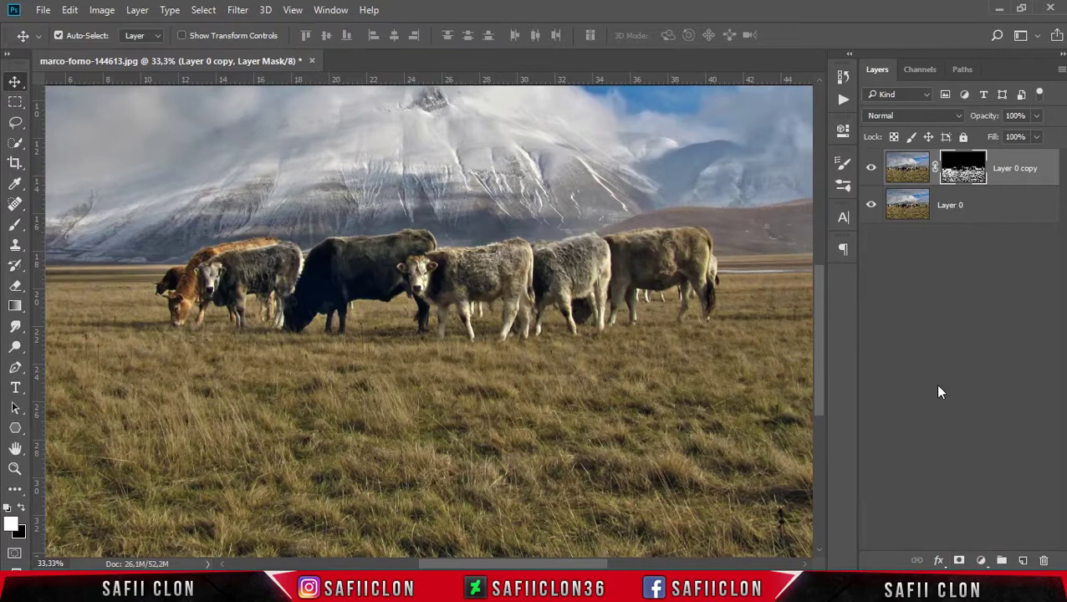
click(963, 173)
Add a Hue/Saturation layer clipped to Layer 0 copy with Hue +54, Saturation -25.
click(982, 560)
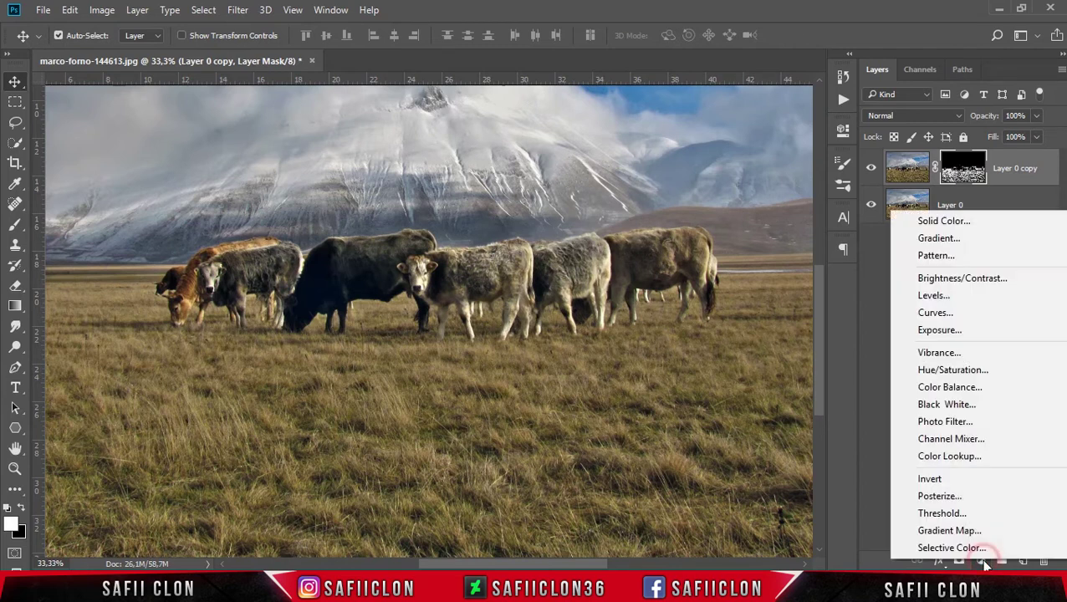
click(952, 371)
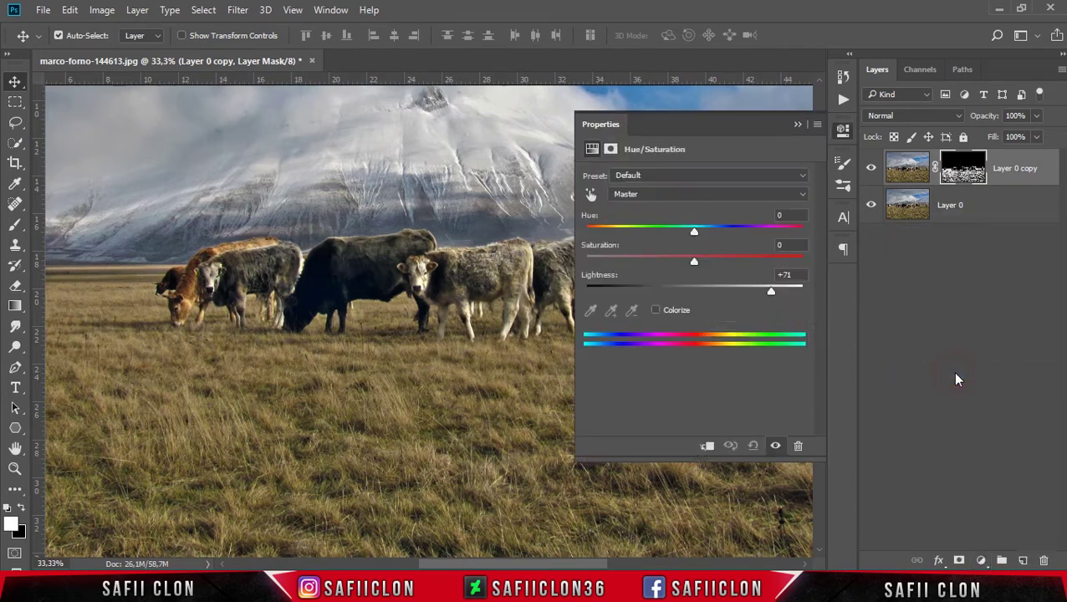
click(706, 448)
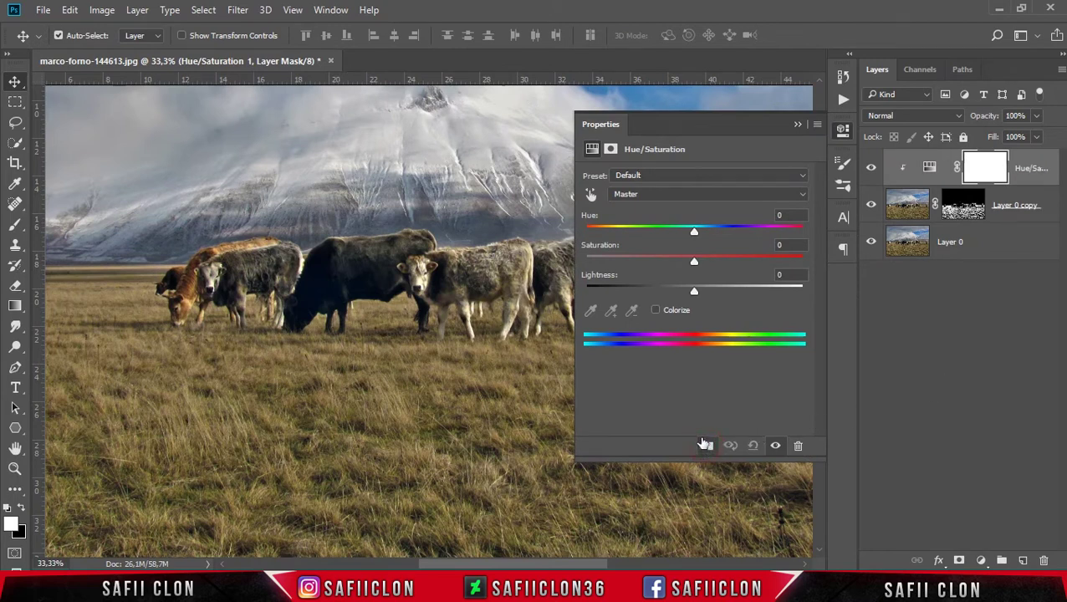
drag(694, 231, 751, 238)
drag(695, 263, 679, 264)
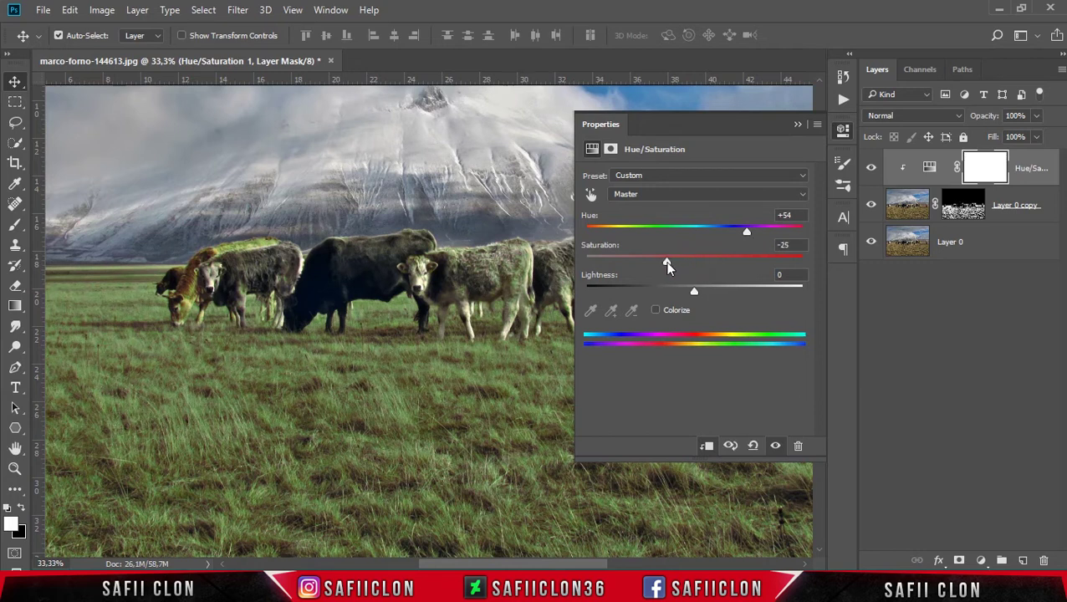
click(796, 126)
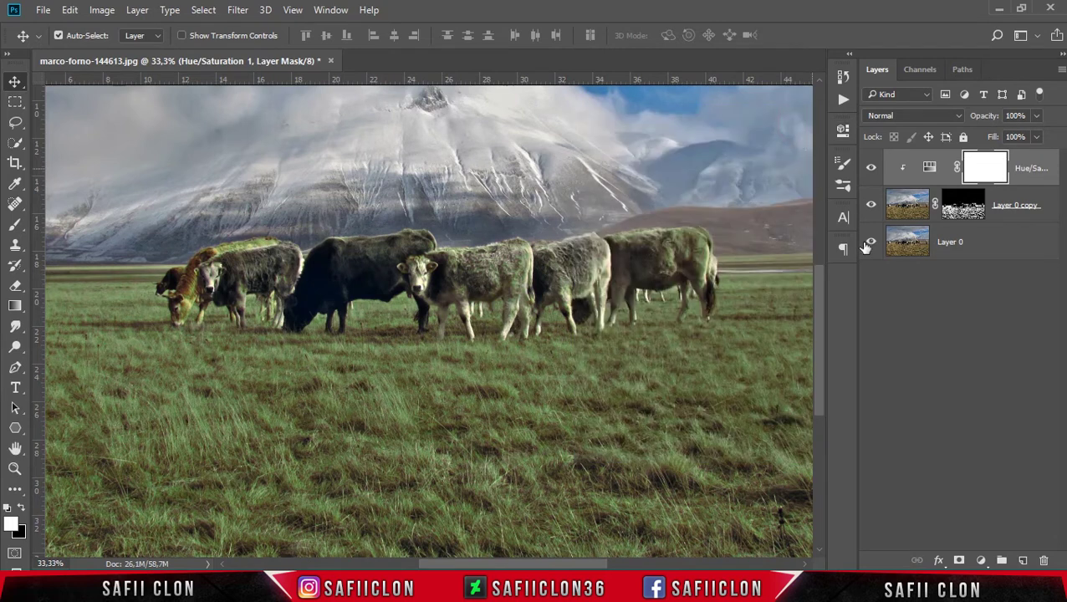
click(982, 561)
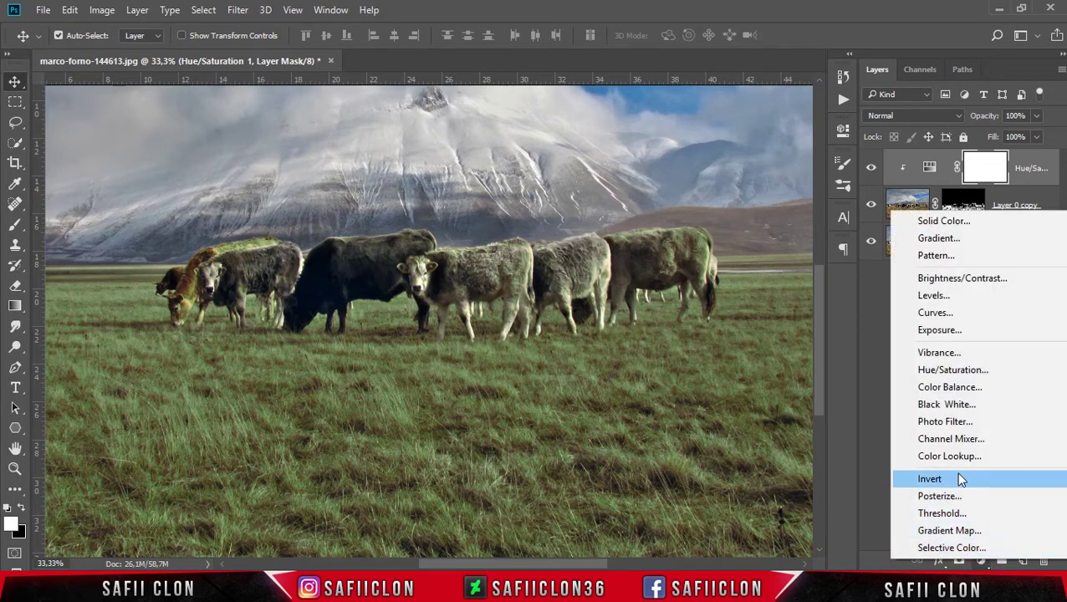
Add a second clipped Hue/Saturation layer with Lightness +74.
click(950, 371)
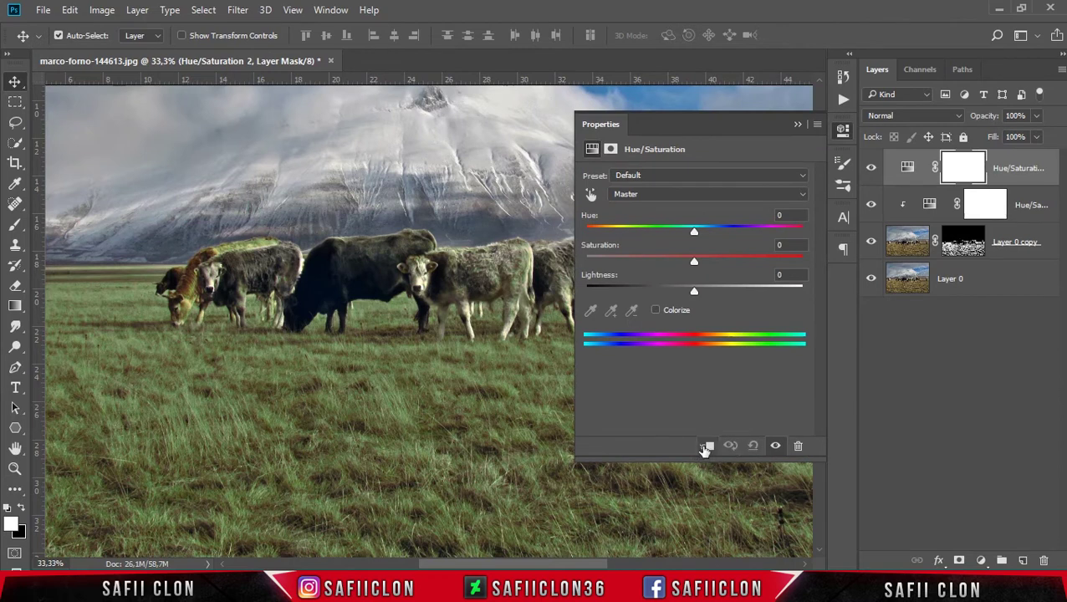
click(708, 446)
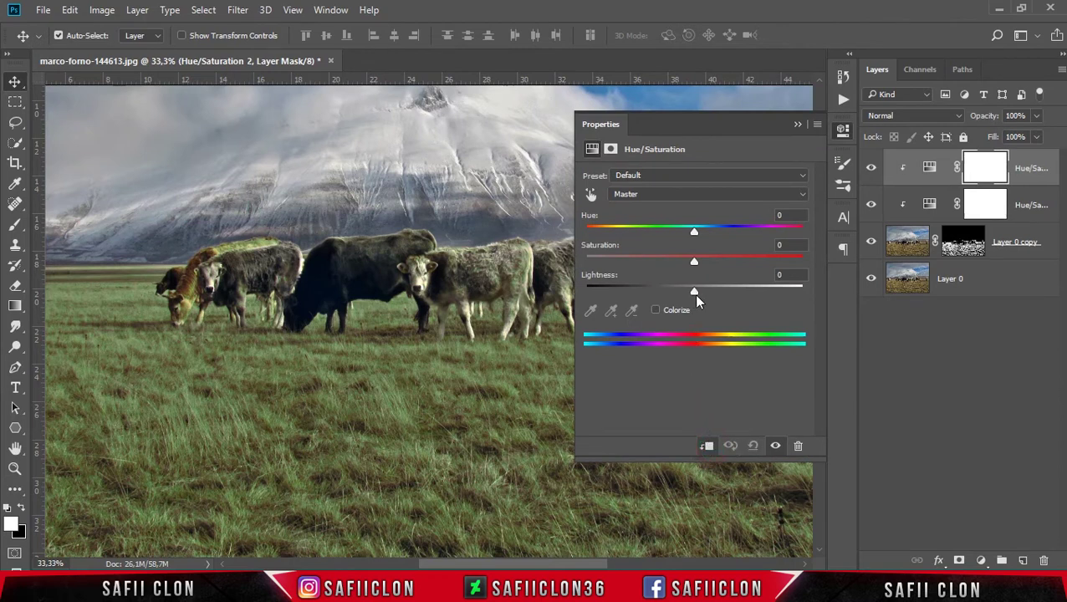
drag(694, 293, 775, 305)
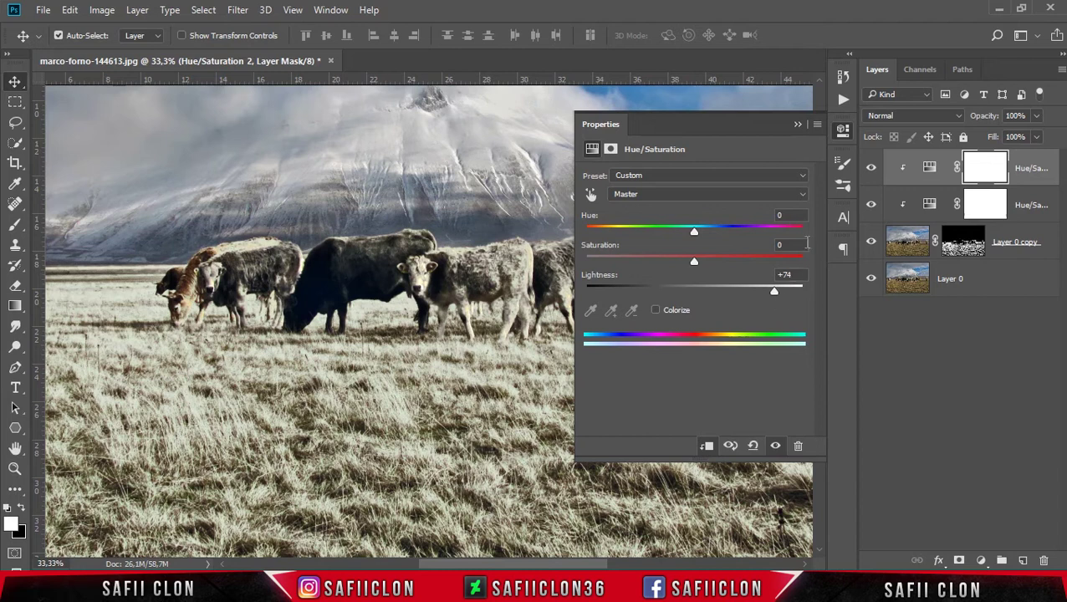
click(798, 129)
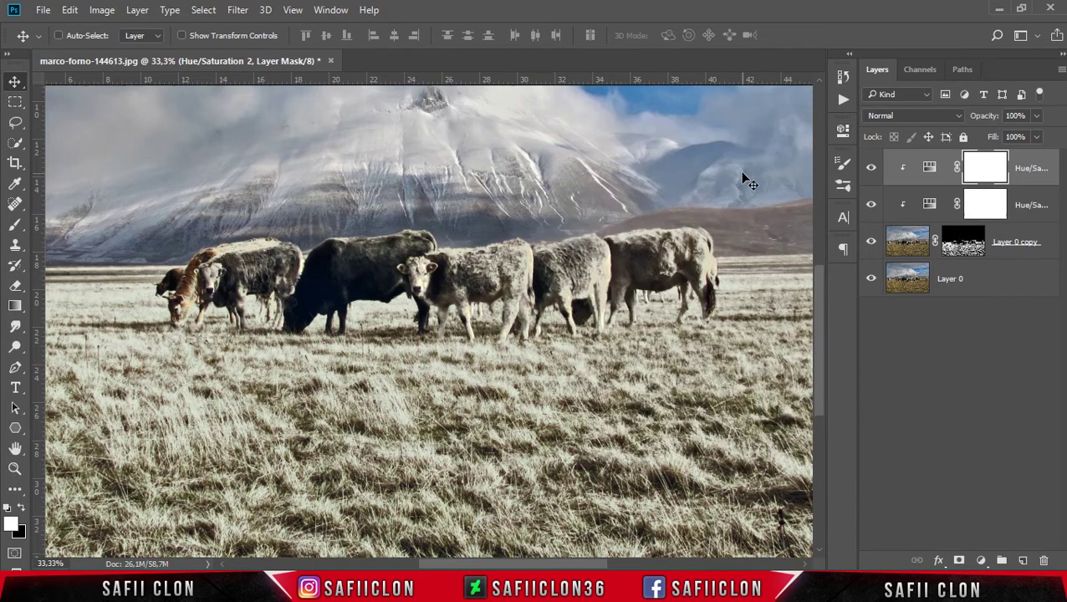
key(ctrl+minus)
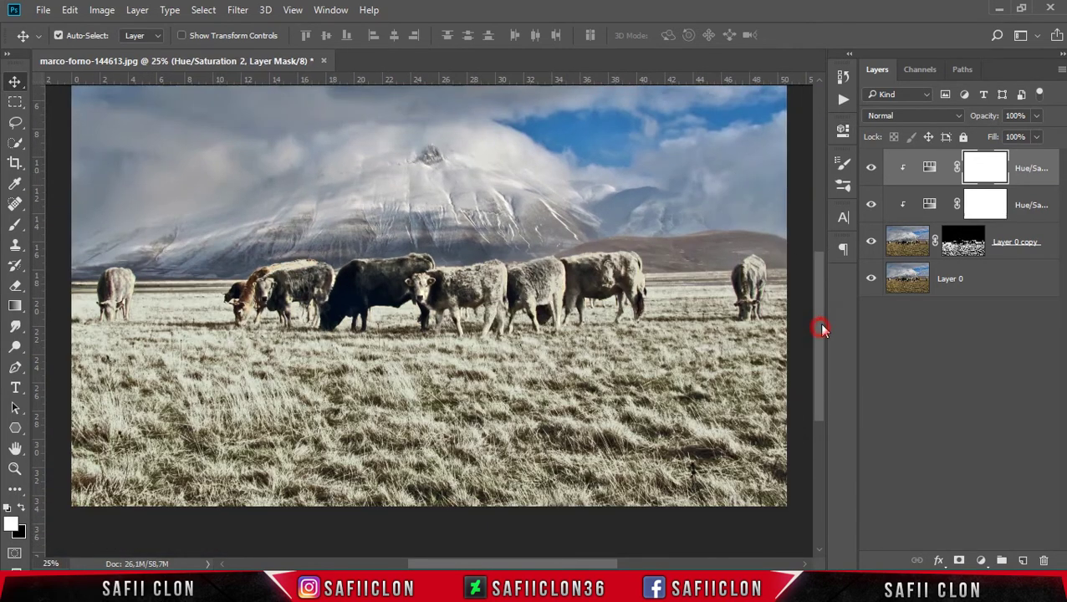
scroll(820, 315, up, 2)
scroll(824, 319, up, 1)
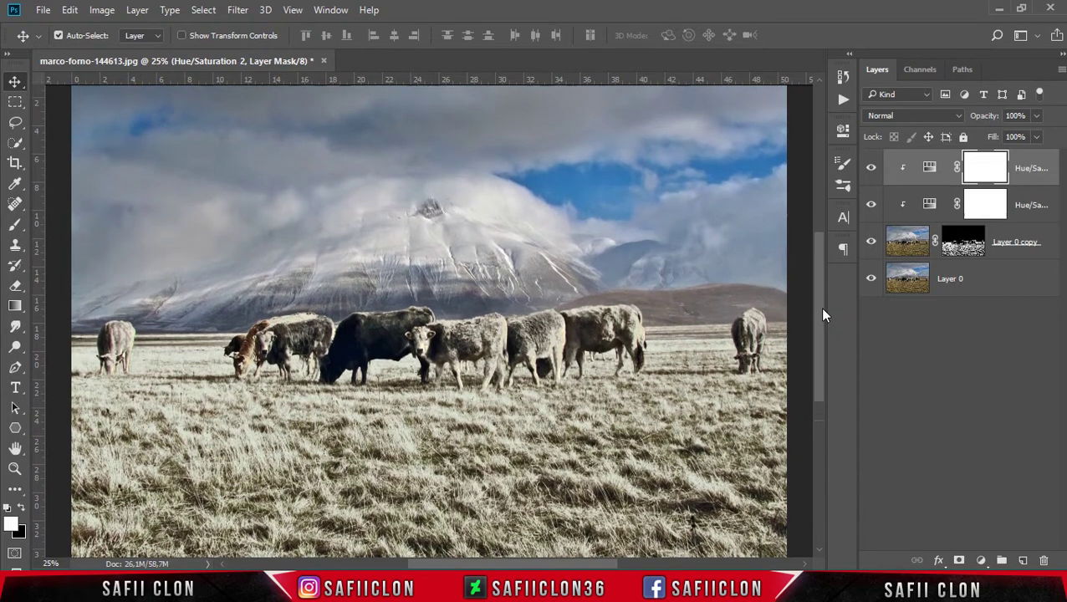
click(1029, 171)
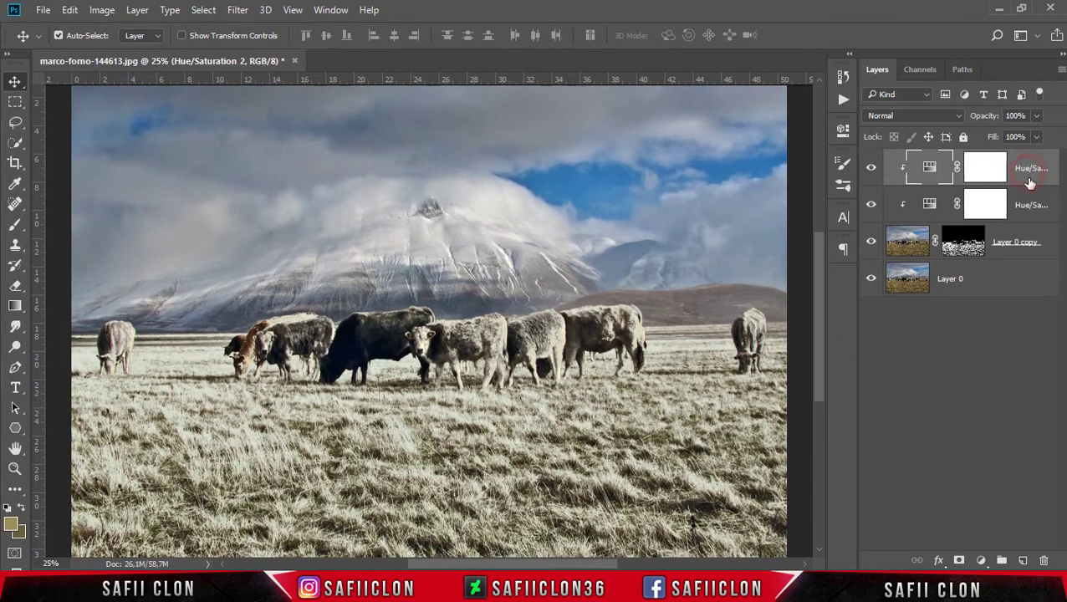
Group both Hue/Saturation layers and Layer 0 copy into a group named SNOW.
shift+click(1032, 239)
right_click(1034, 239)
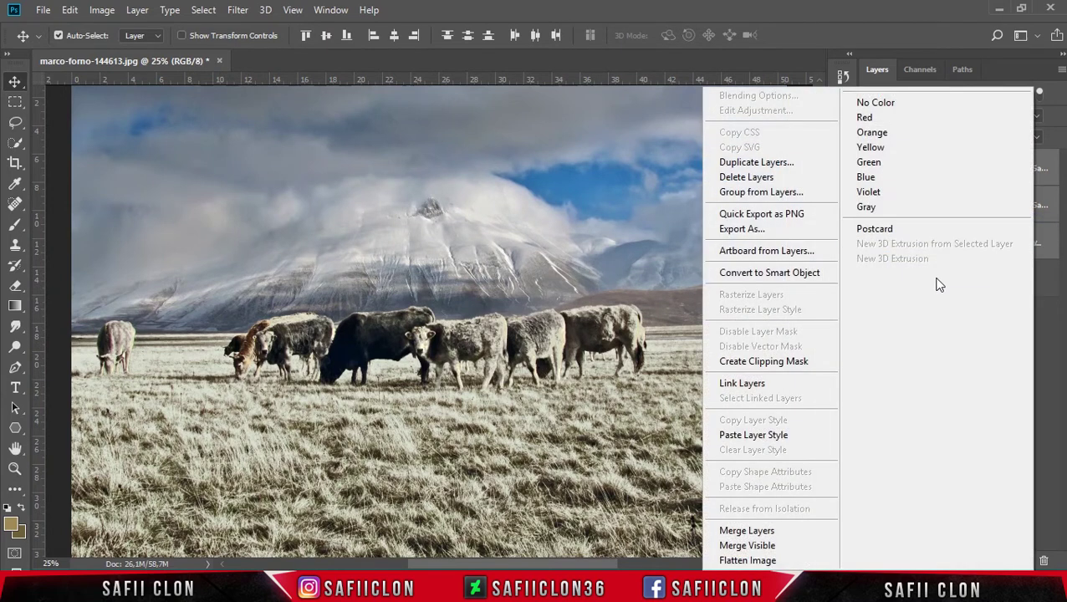
click(788, 193)
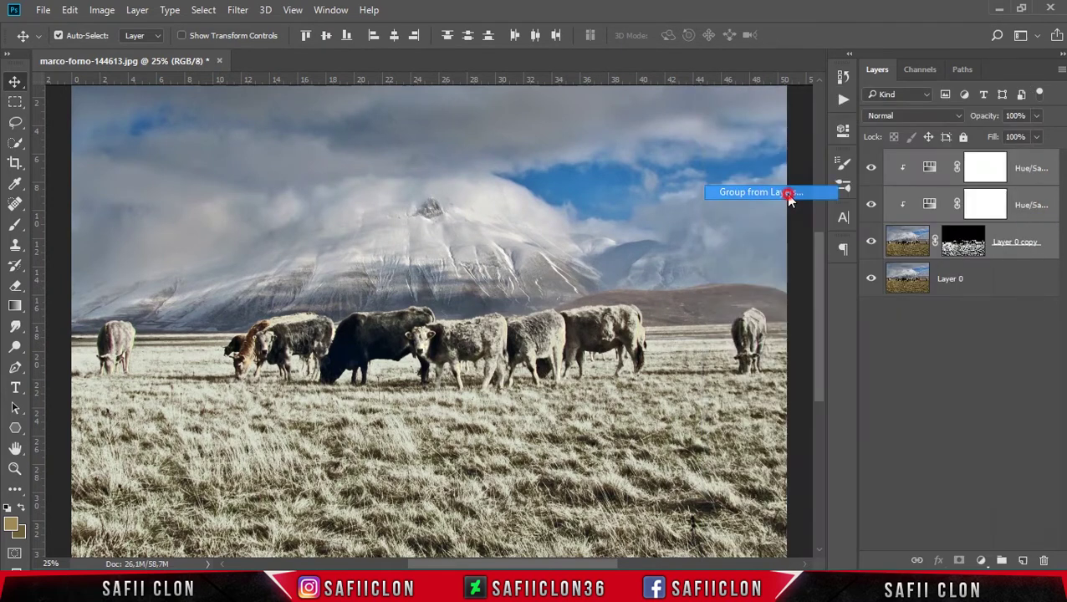
text(SNOW)
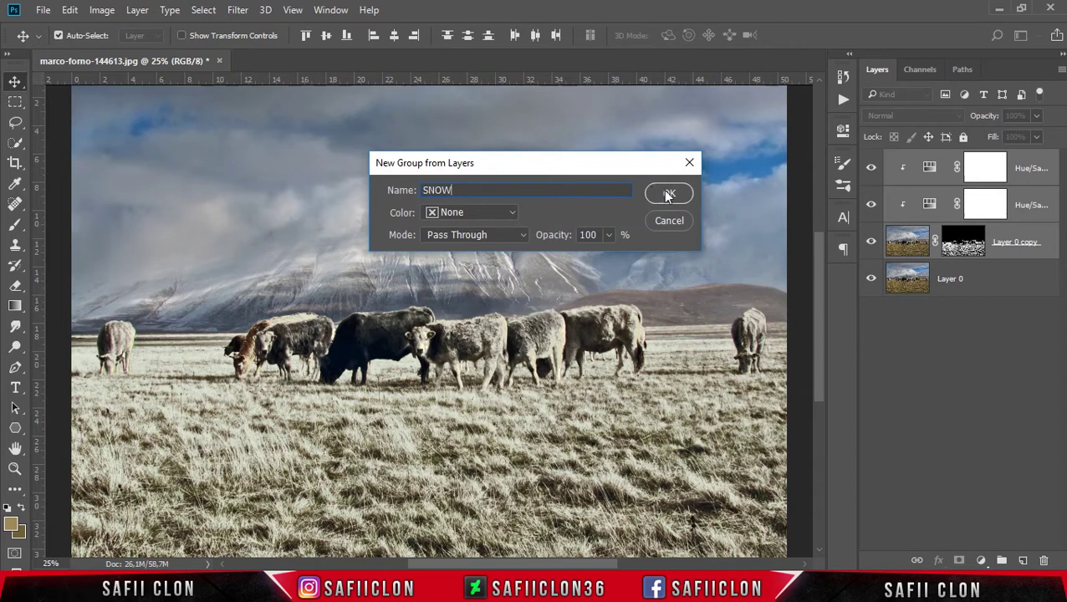
click(669, 194)
Toggle the SNOW group's visibility to compare, leaving it visible.
click(873, 160)
click(872, 159)
click(873, 159)
click(873, 159)
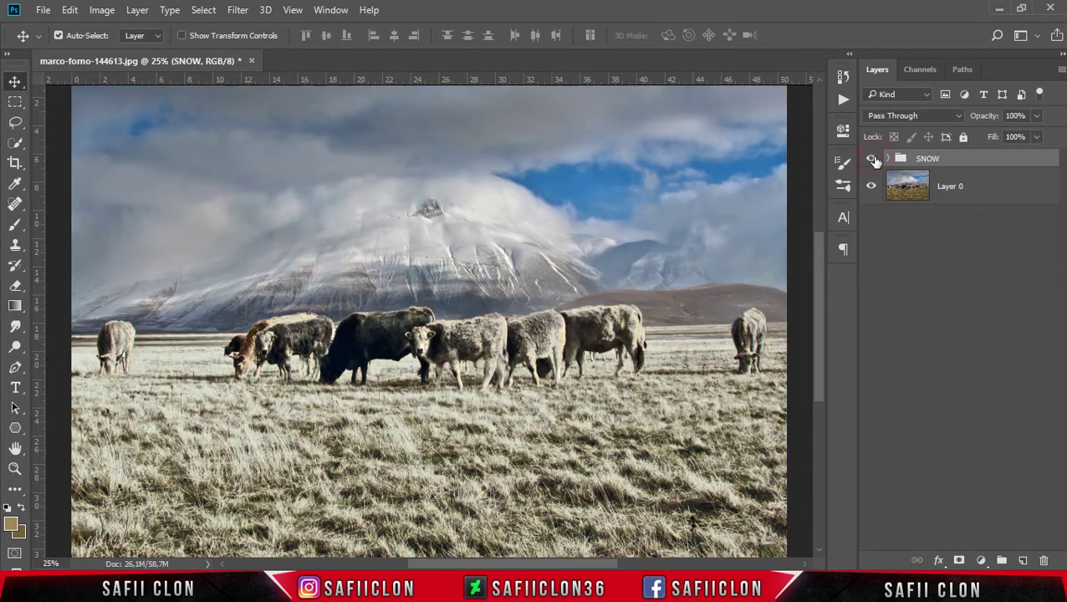
Duplicate Layer 0 as Layer 0 copy 2 and move it above the SNOW group.
click(1004, 189)
right_click(1004, 188)
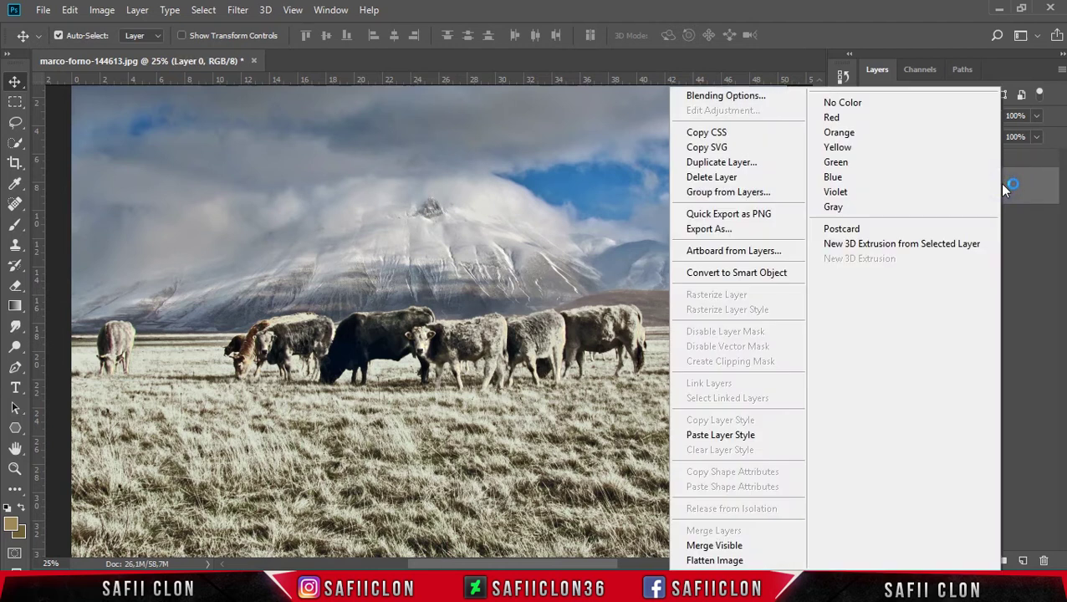
click(761, 164)
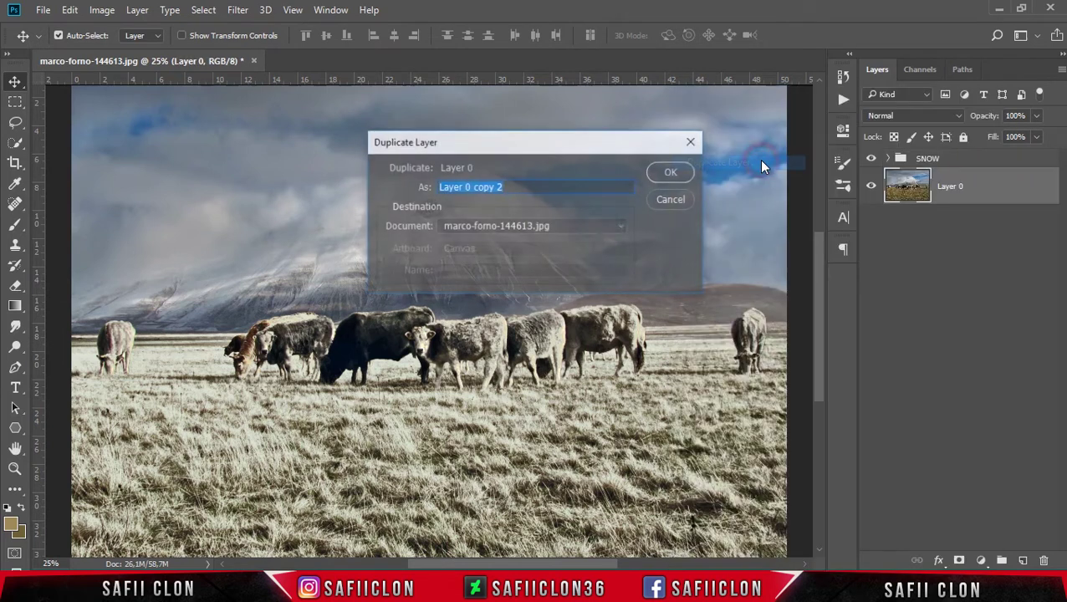
click(674, 172)
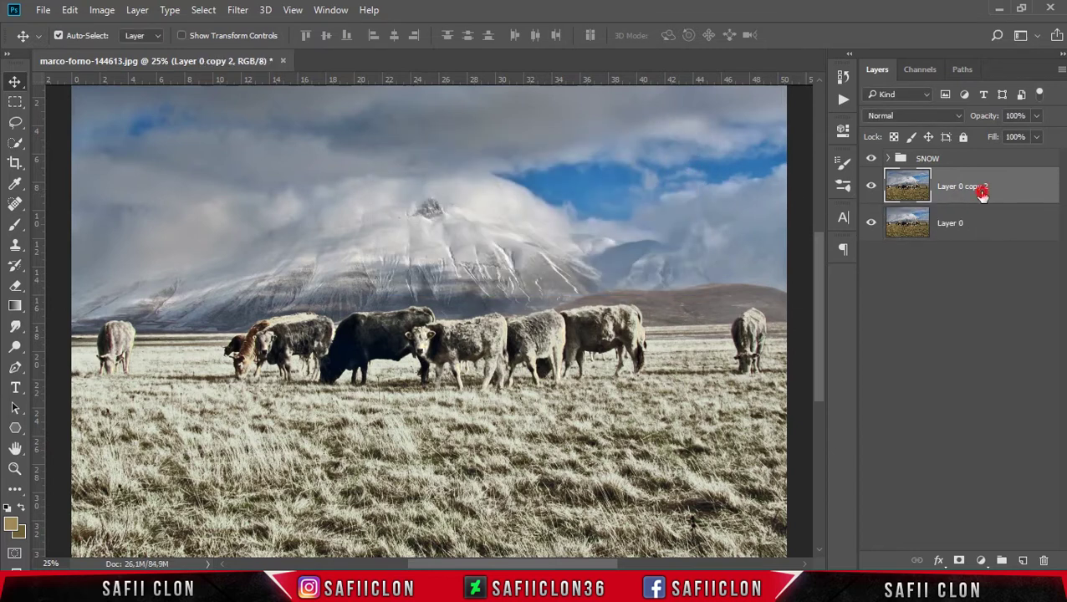
drag(983, 194, 979, 154)
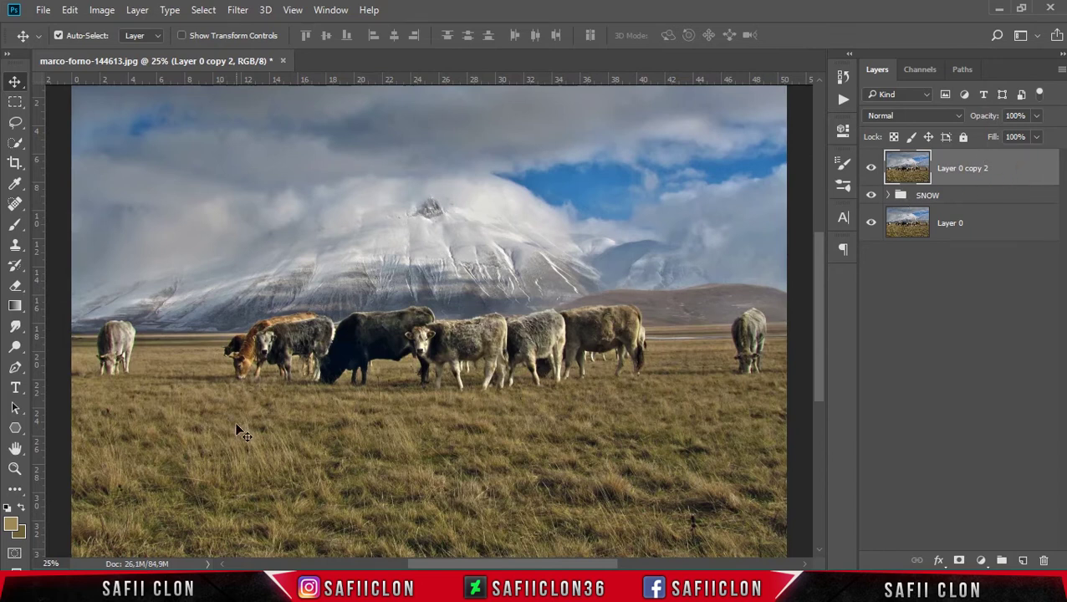
click(15, 427)
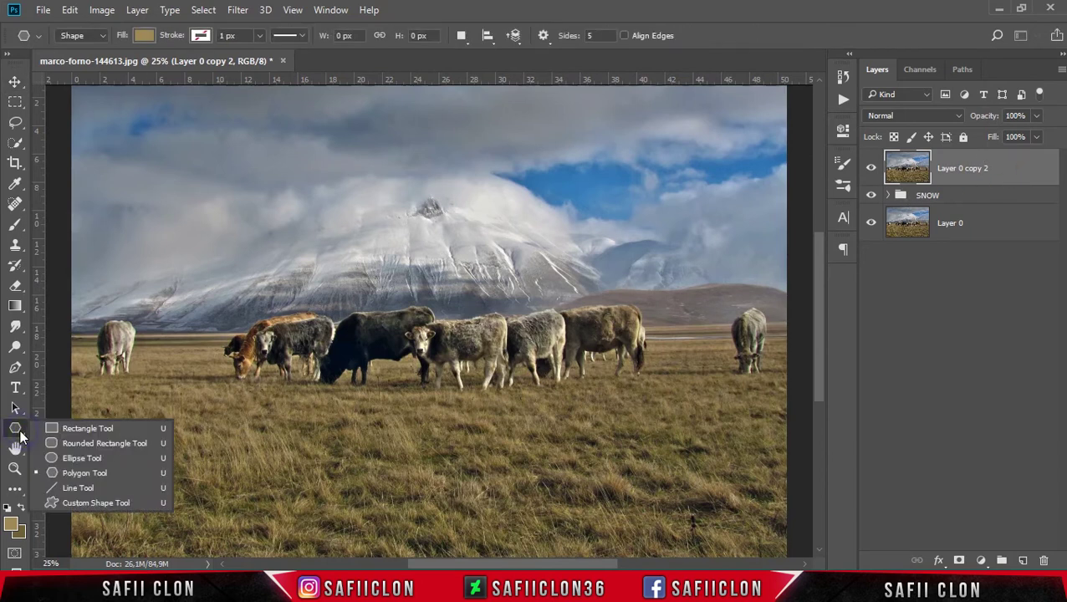
Draw a 3-sided polygon triangle over the mountain.
click(85, 474)
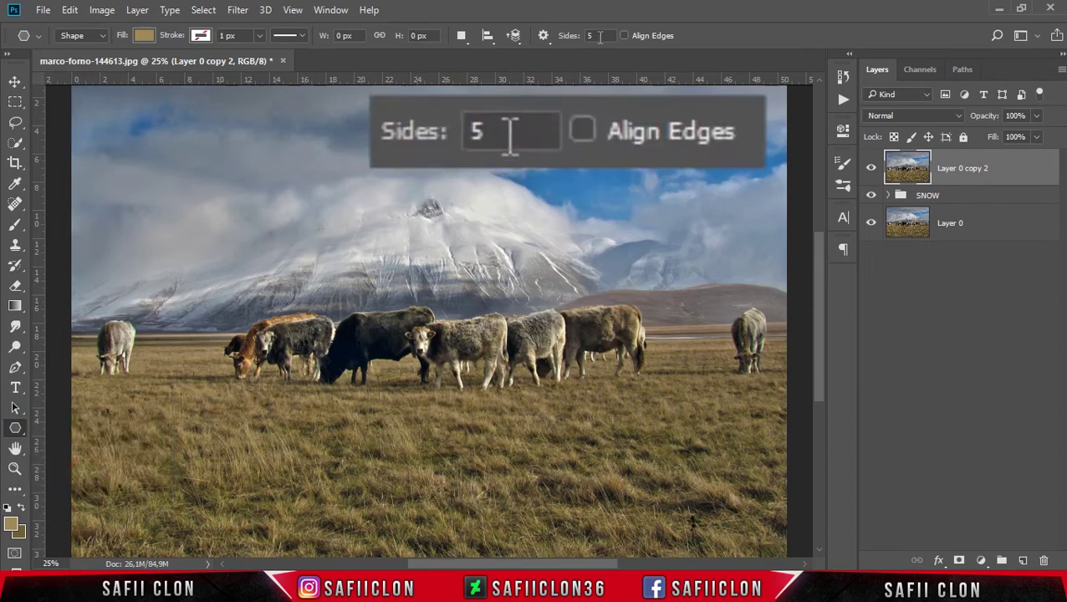
click(594, 35)
text(3)
click(594, 35)
click(701, 37)
drag(370, 198, 575, 311)
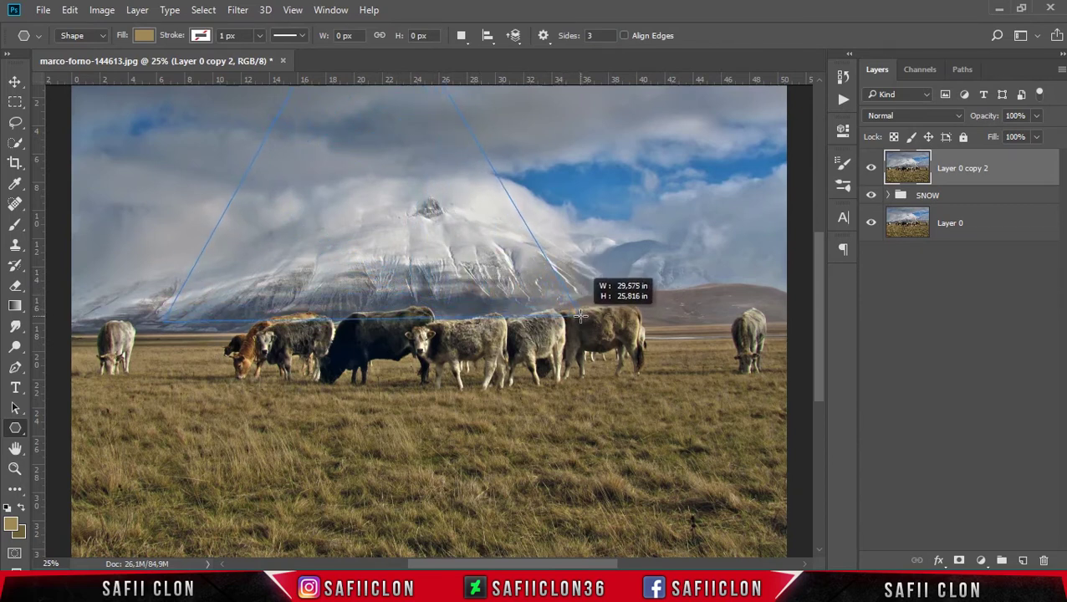
drag(575, 312, 577, 316)
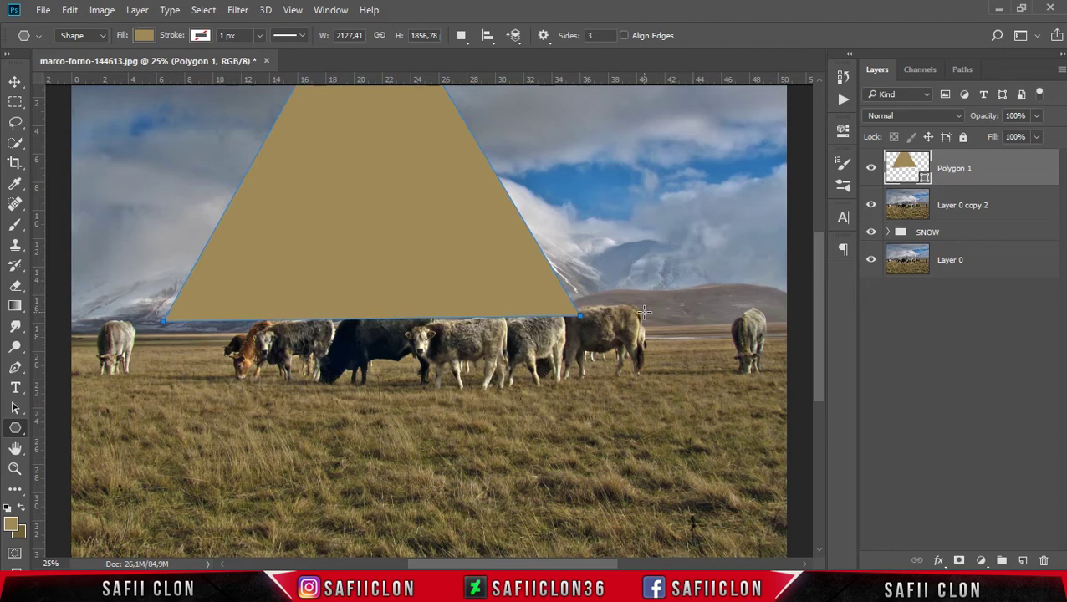
Give the triangle a pure white (ffffff) fill.
click(146, 37)
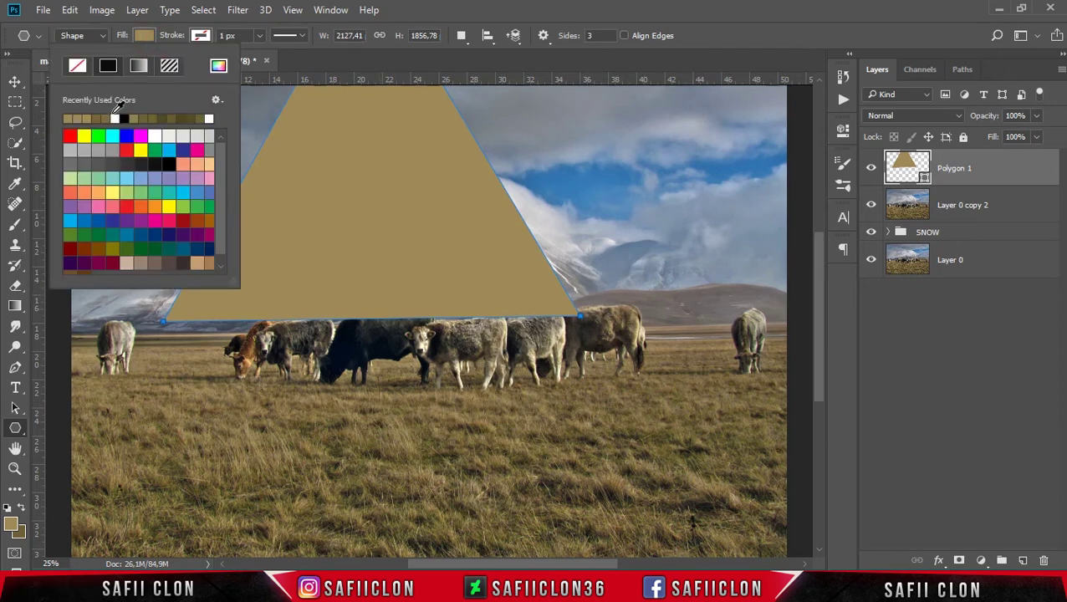
click(218, 65)
click(819, 196)
click(650, 143)
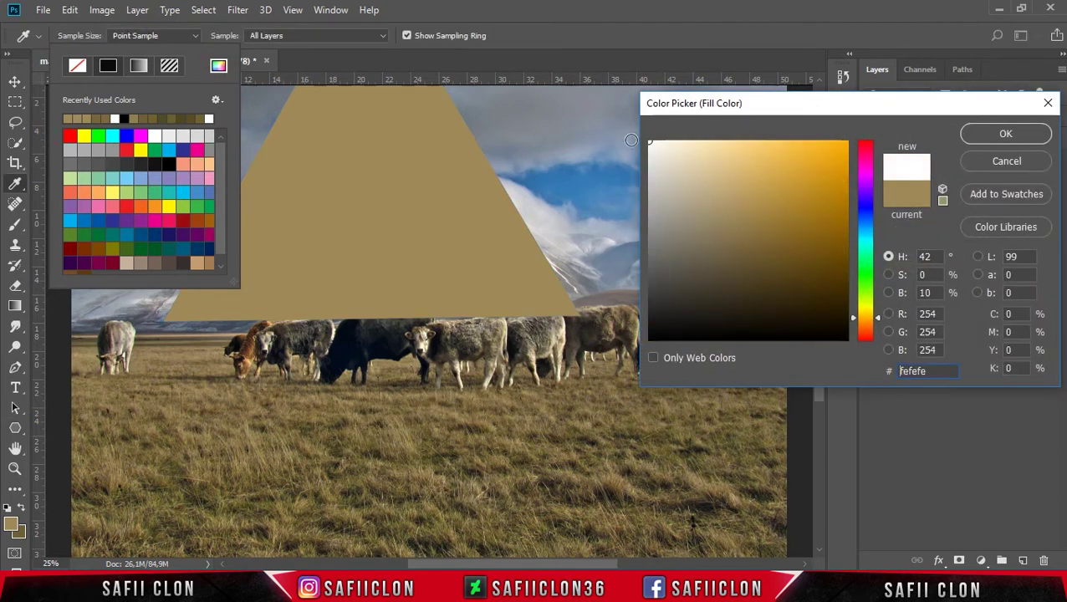
click(992, 136)
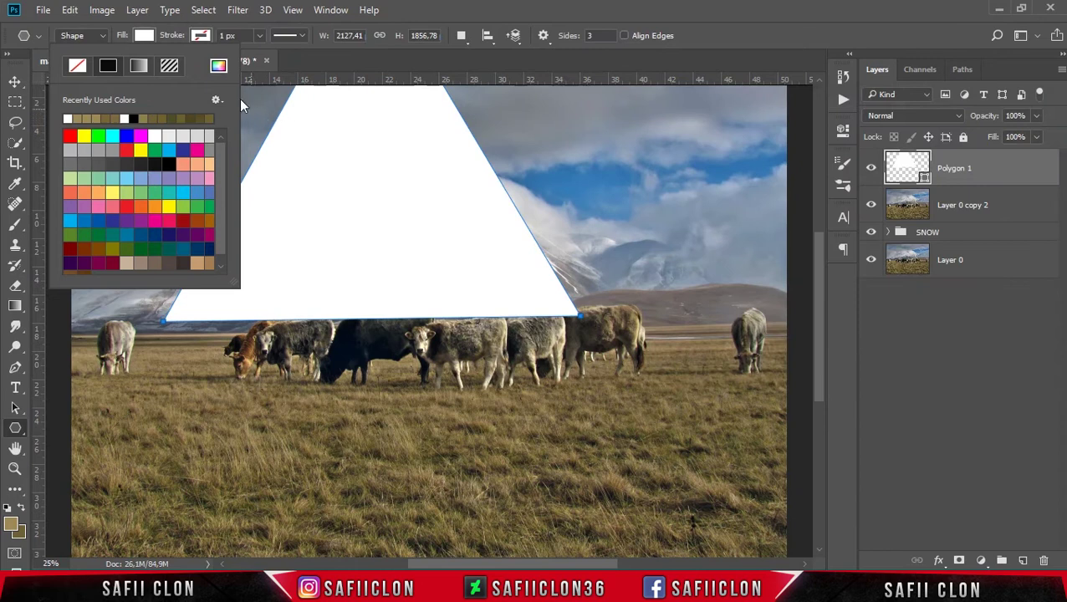
click(144, 35)
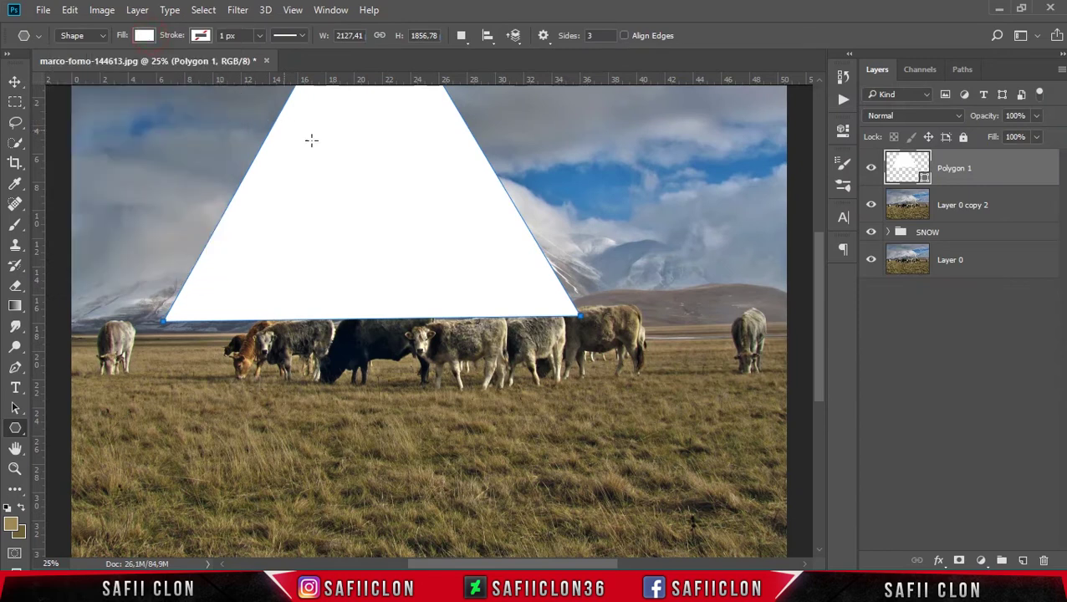
key(ctrl+t)
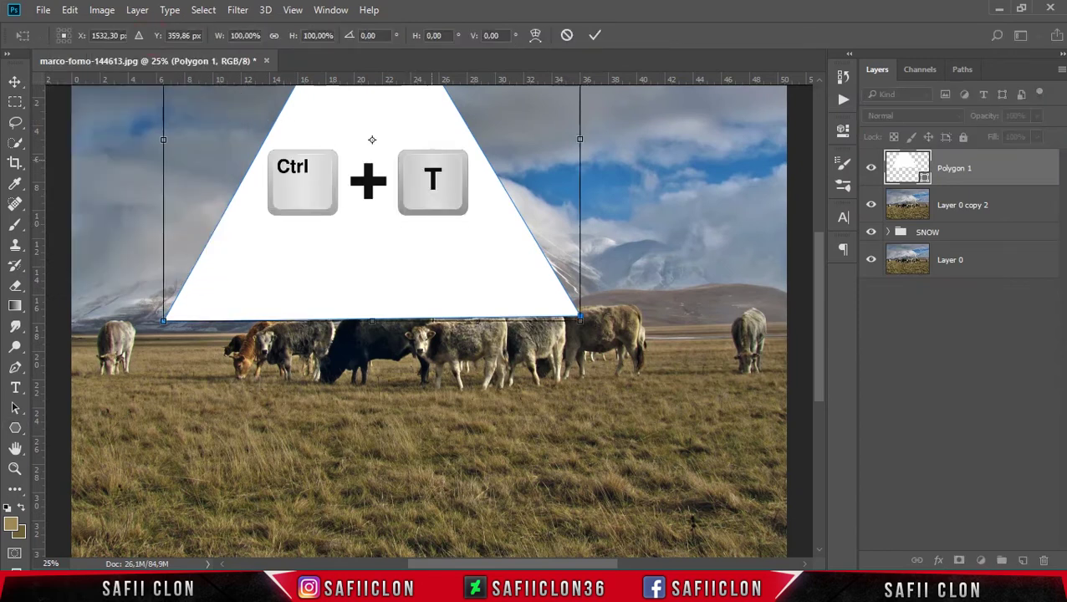
Move the white triangle down over the cattle, shrink it, tilt it slightly, and commit the transform.
drag(451, 125, 508, 298)
drag(426, 132, 427, 174)
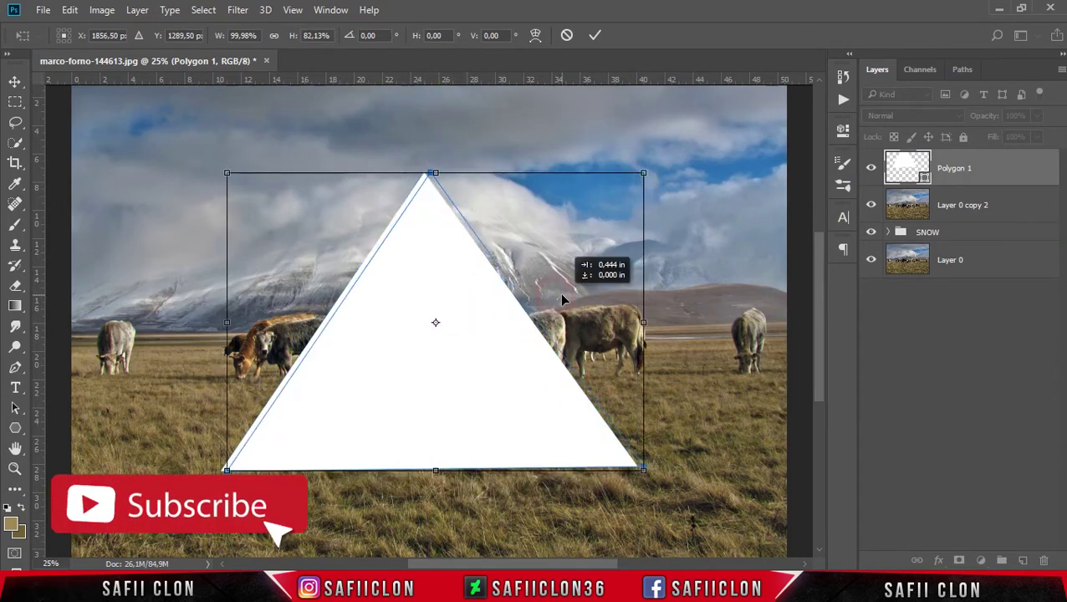
drag(638, 322, 628, 322)
drag(672, 438, 694, 445)
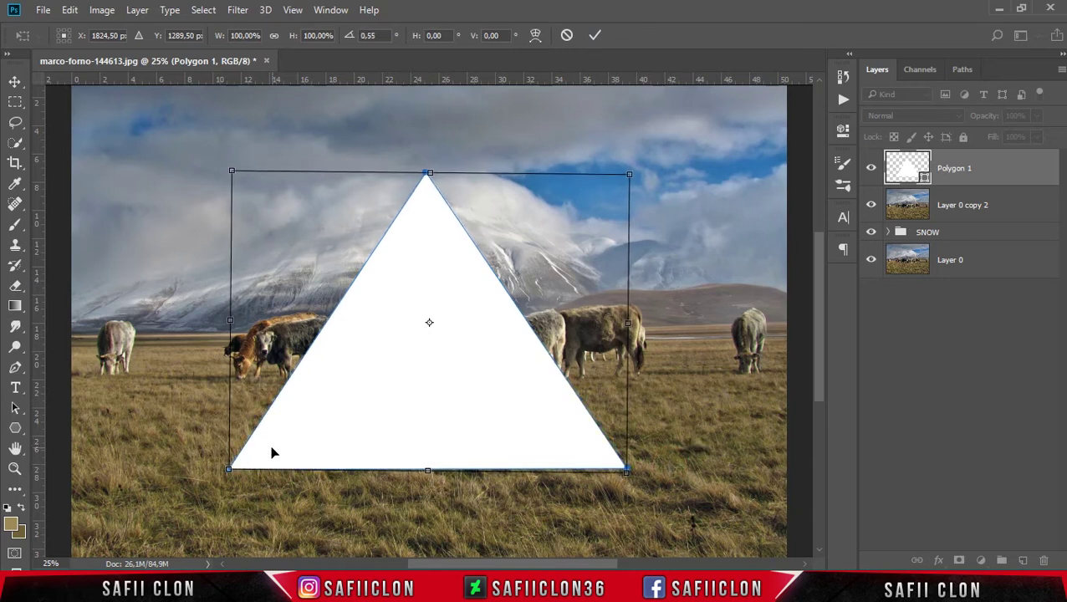
drag(229, 470, 235, 471)
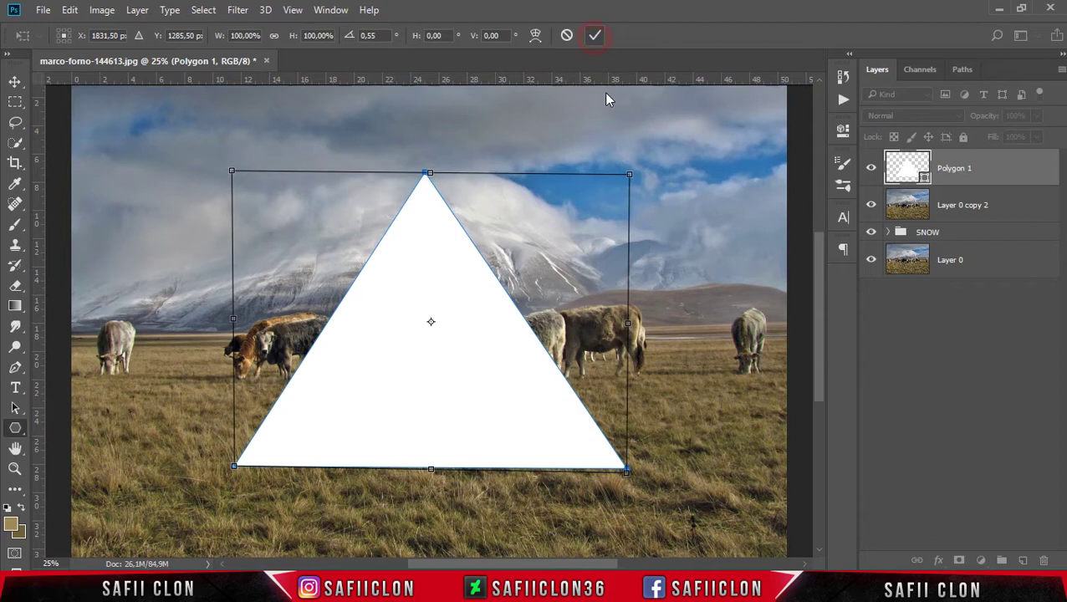
click(594, 36)
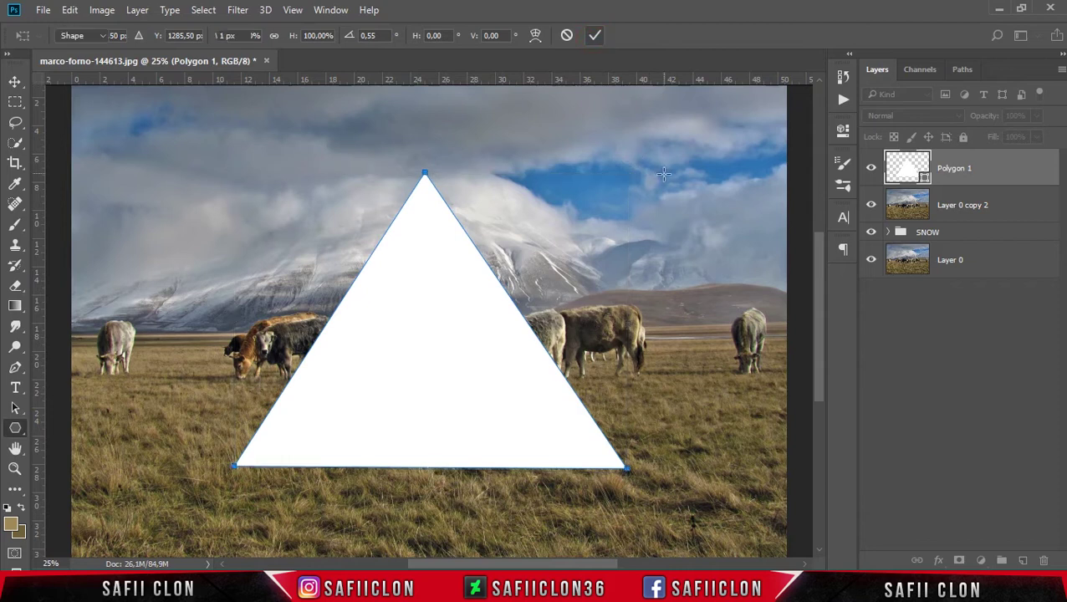
click(15, 81)
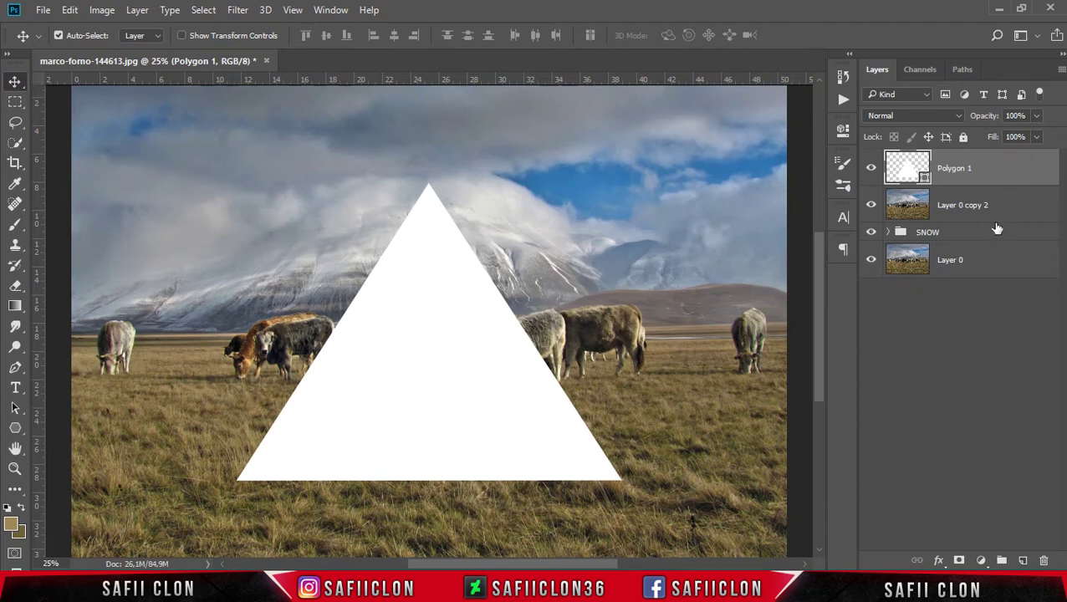
Group the SNOW group with the original photo as Group 1 and duplicate it as Group 1 copy.
click(982, 235)
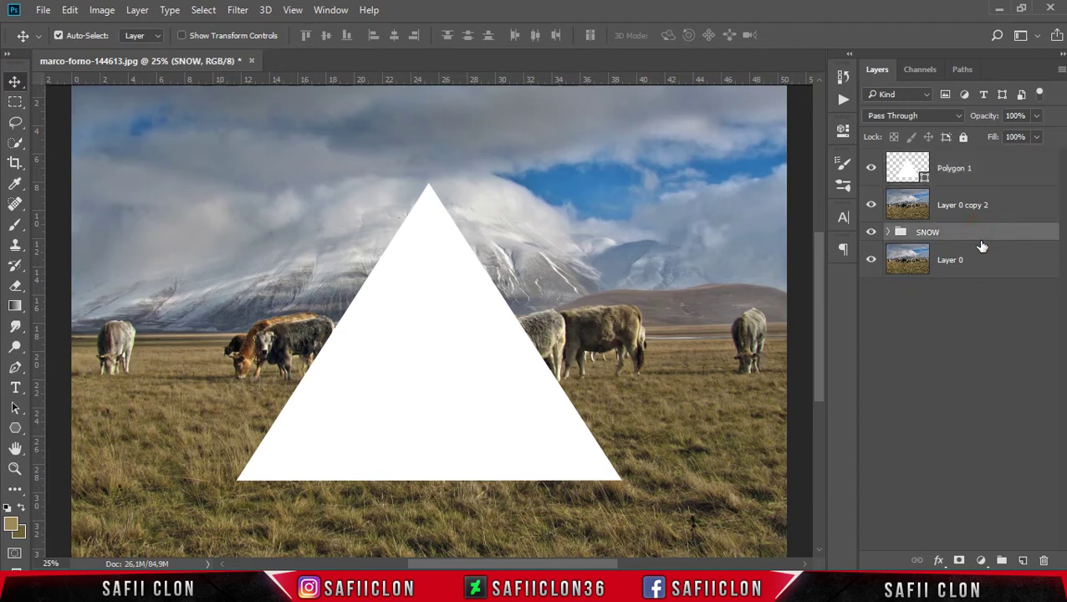
click(990, 262)
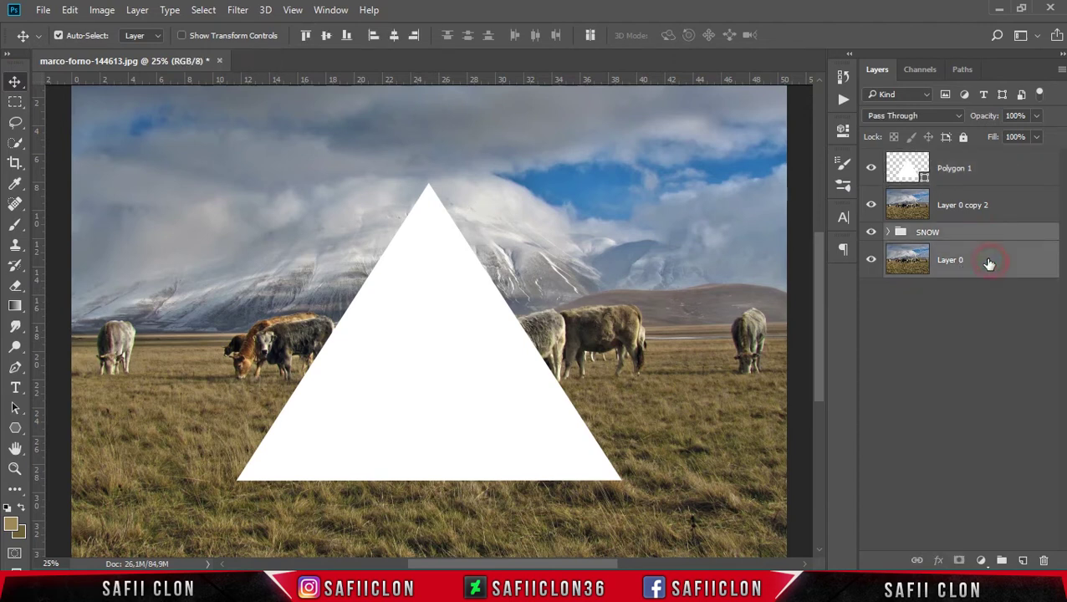
key(ctrl+g)
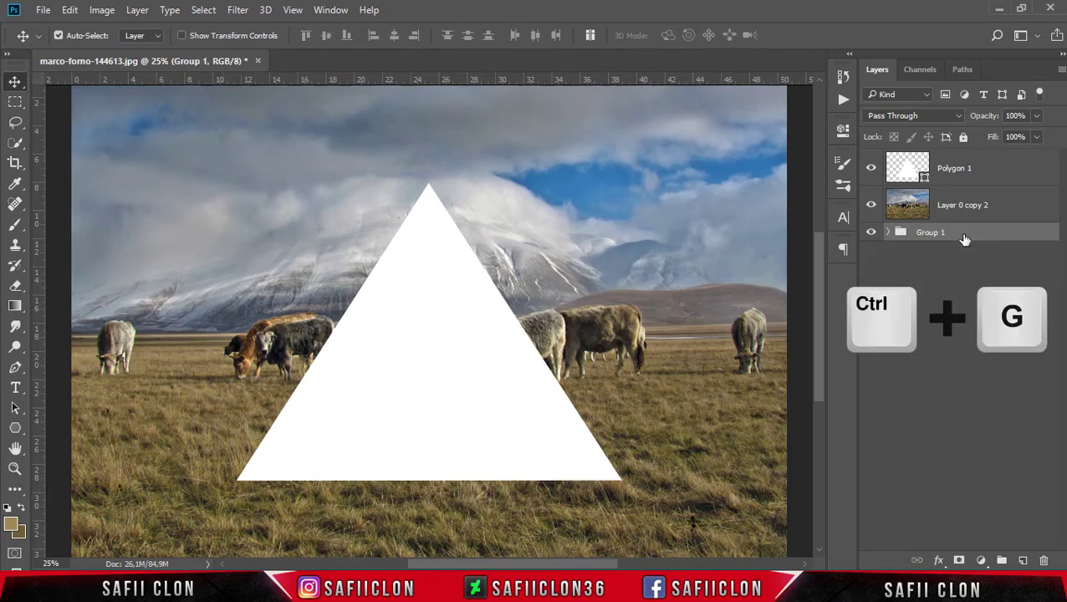
right_click(969, 231)
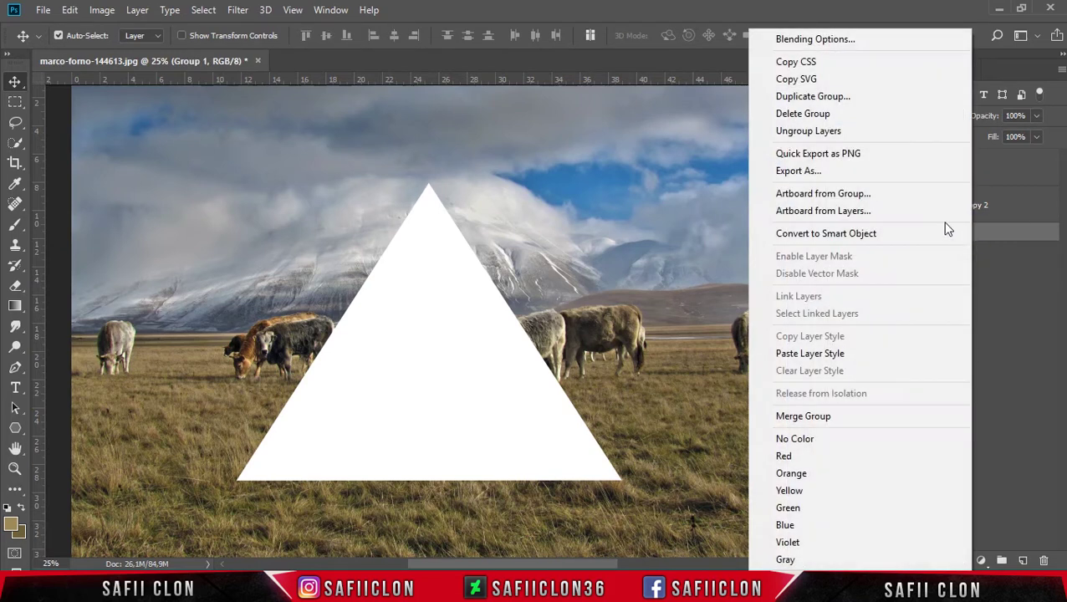
click(828, 97)
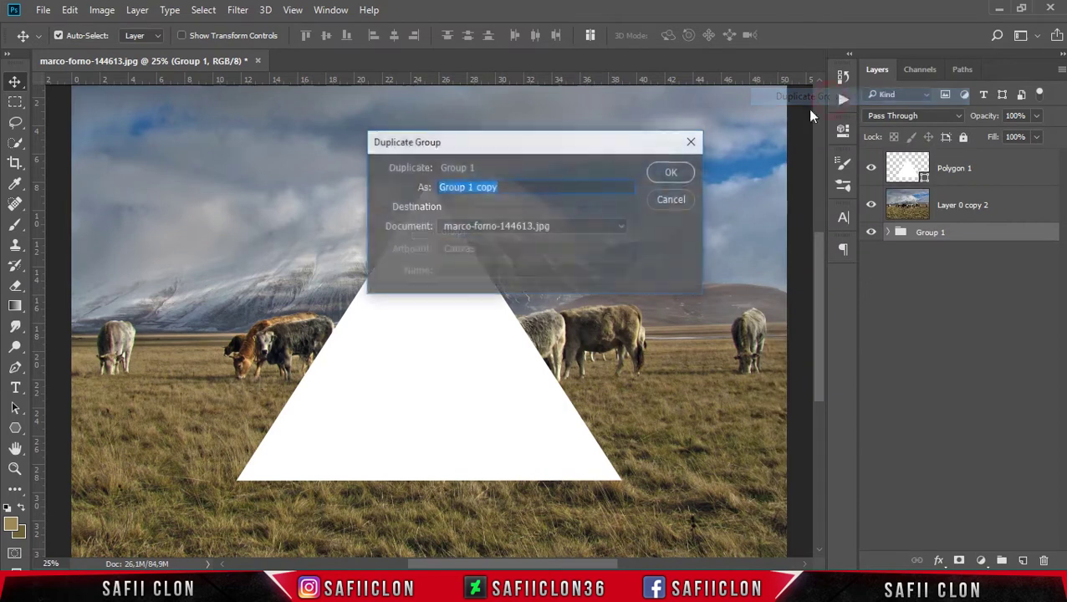
click(673, 172)
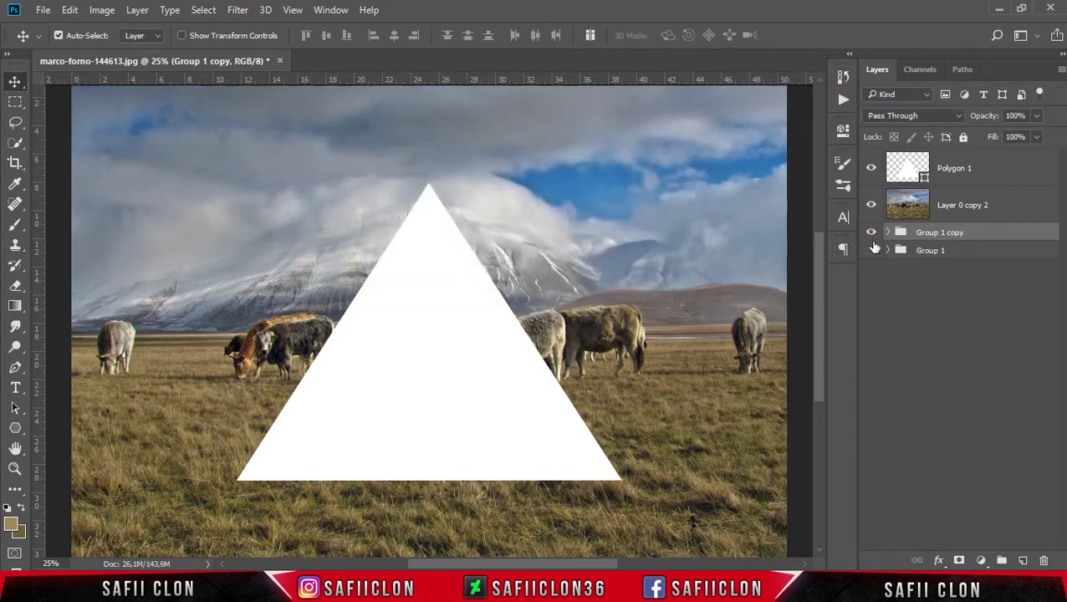
Merge Group 1 copy into one layer, rename it SNOW, and drag it to the top.
right_click(938, 233)
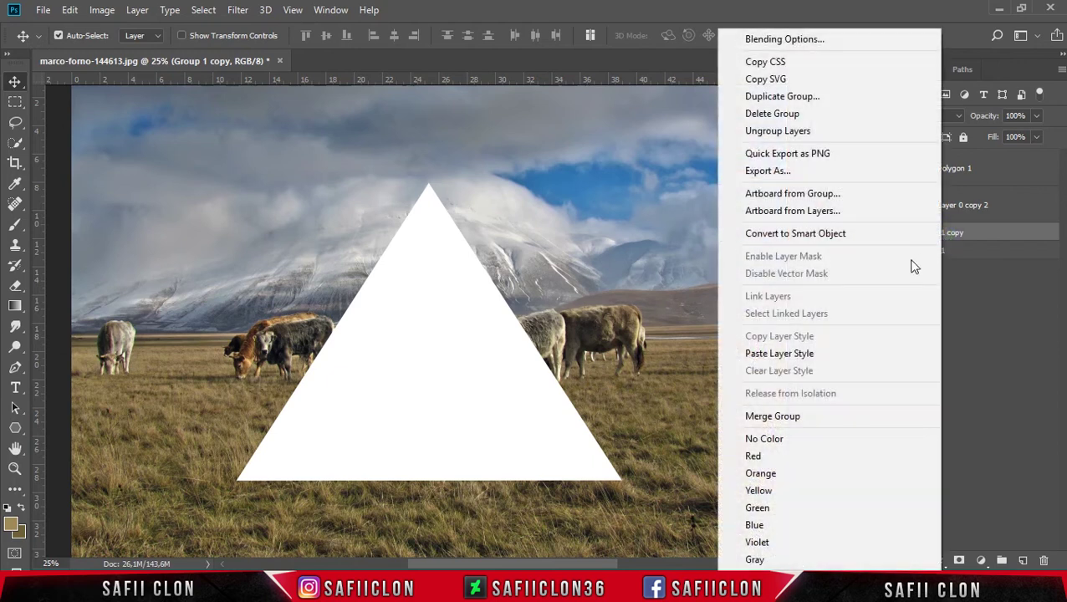
click(813, 418)
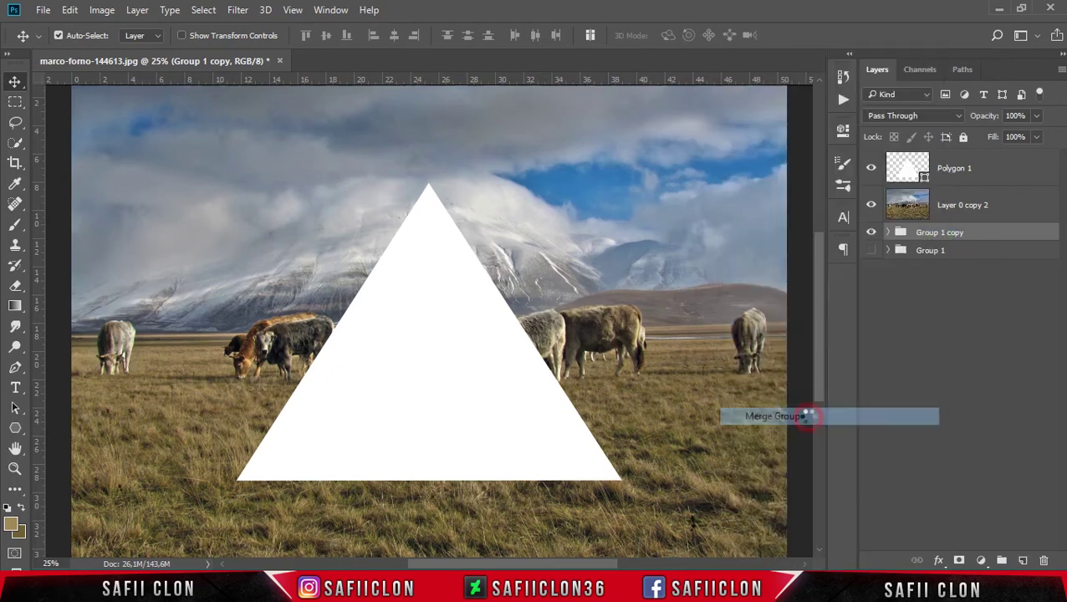
double_click(961, 241)
text(SNOW)
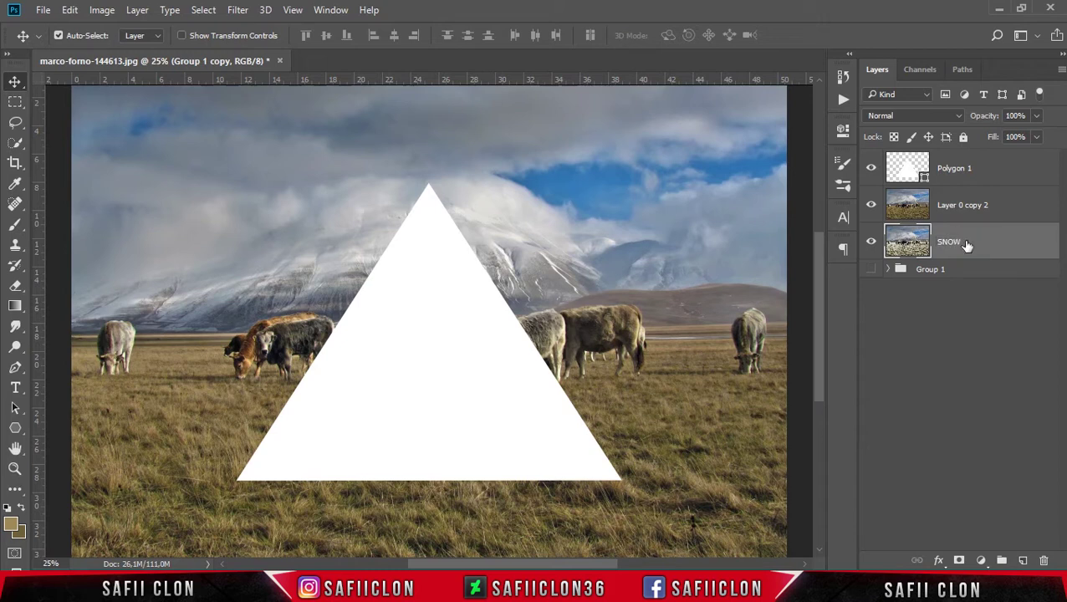
key(Return)
click(977, 240)
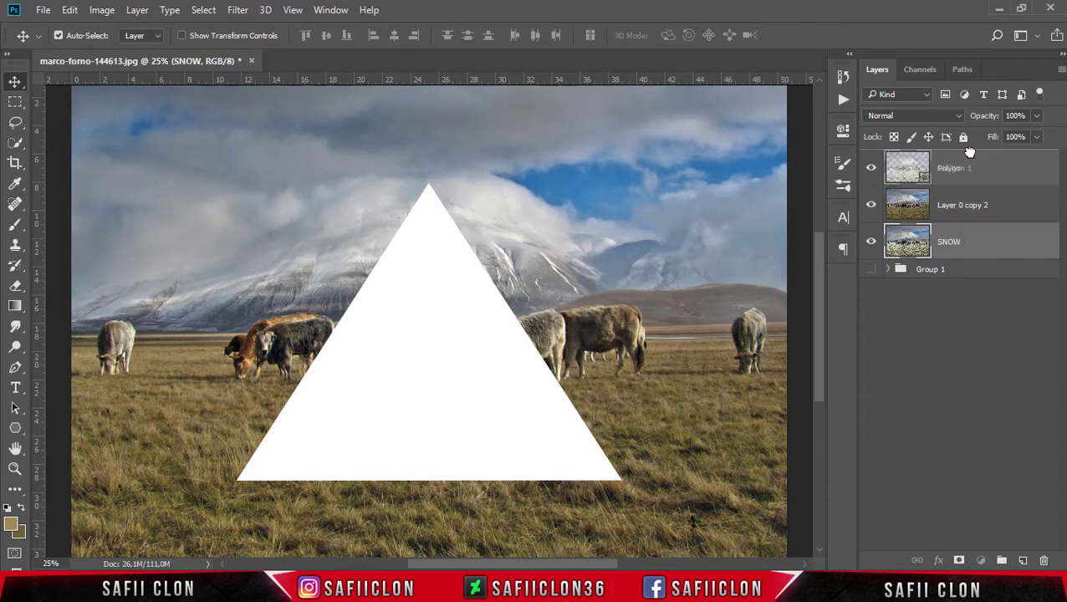
drag(976, 240, 966, 146)
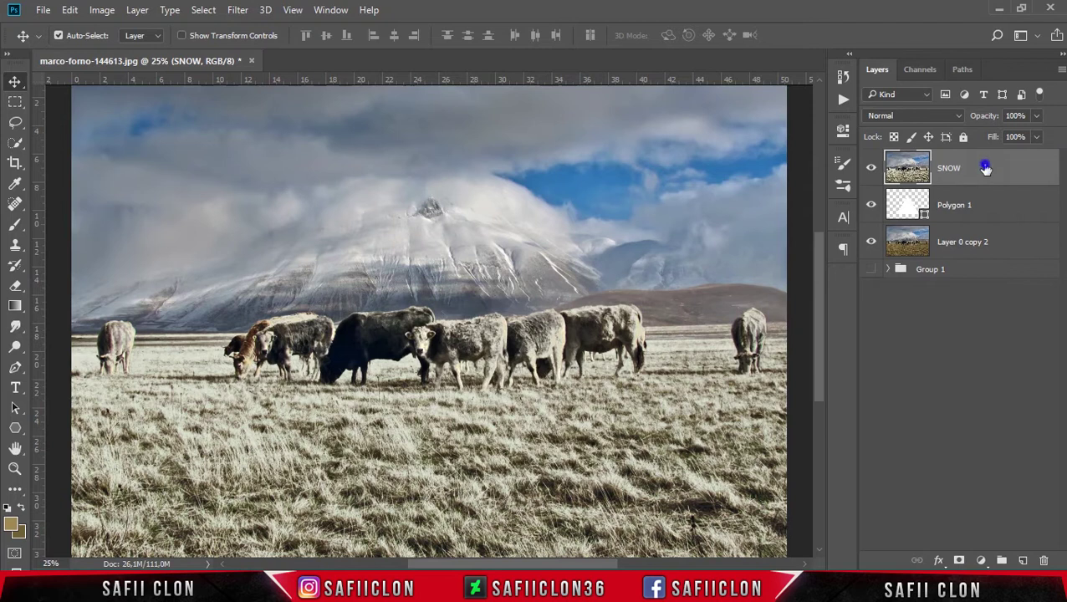
Clip the SNOW layer to the Polygon 1 triangle with a clipping mask.
right_click(987, 170)
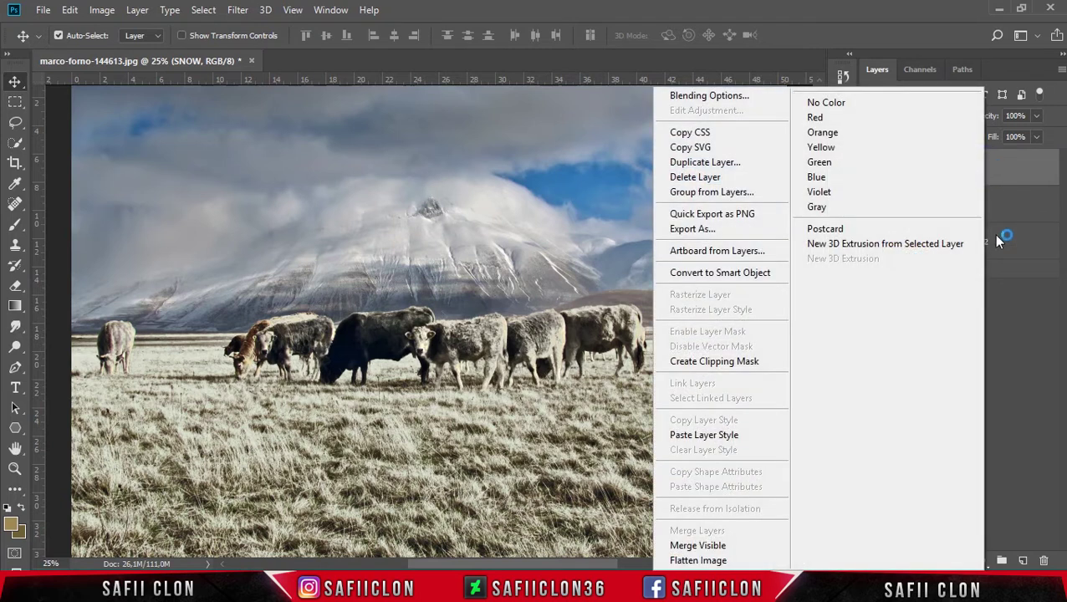
click(732, 362)
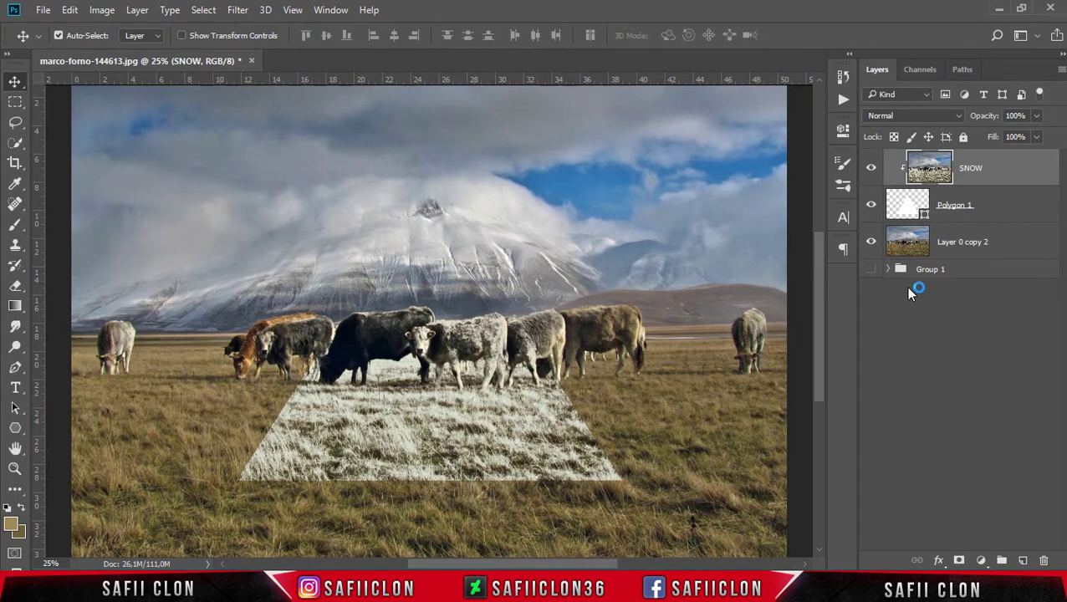
click(1012, 173)
click(982, 559)
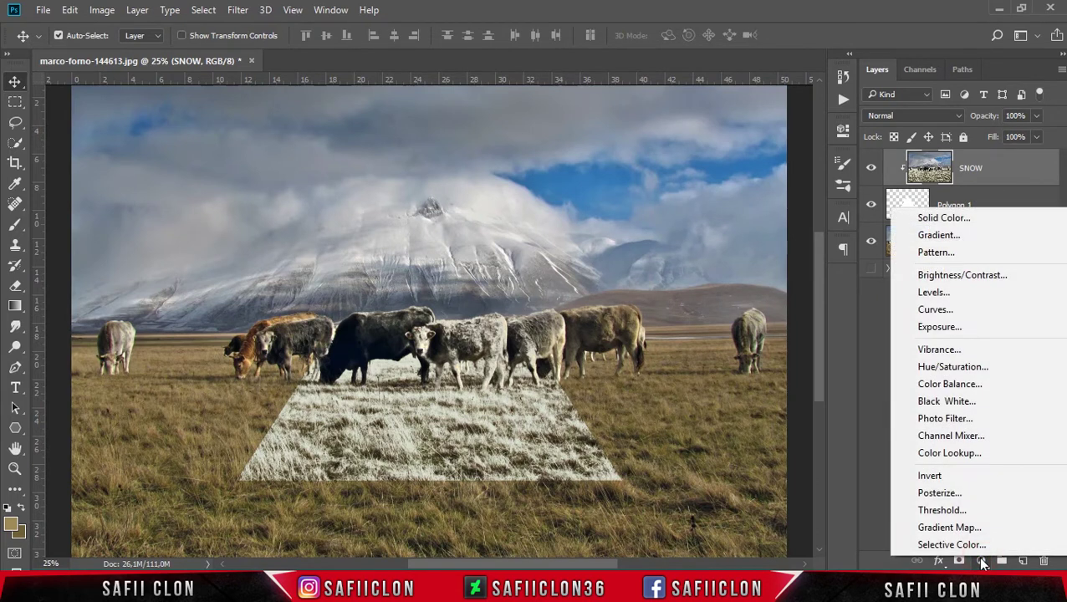
Add a Brightness/Contrast layer clipped to SNOW at Brightness about 20, then also select Polygon 1.
click(973, 276)
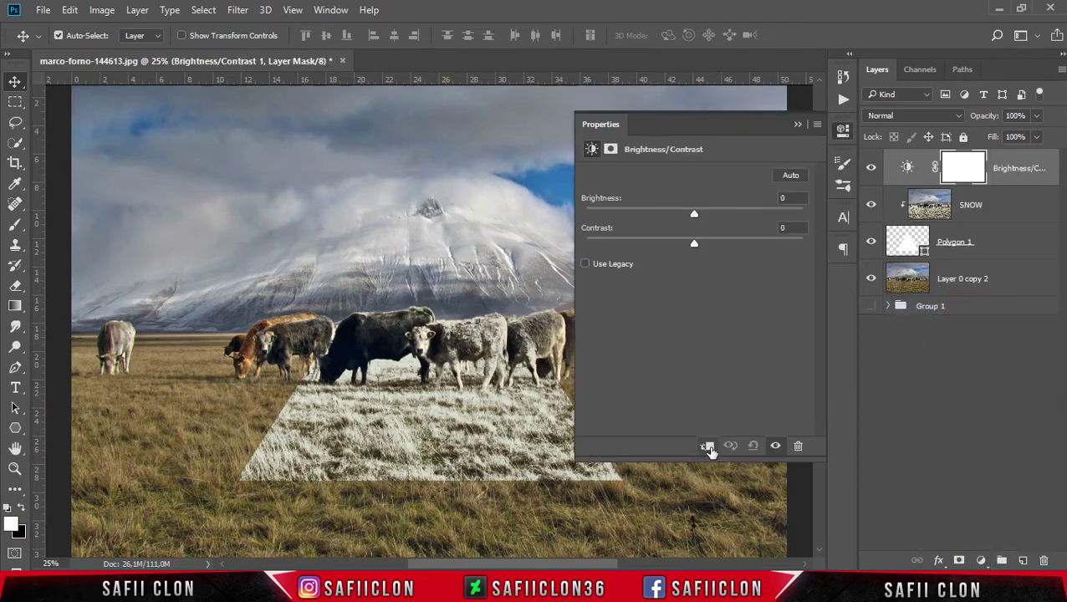
click(707, 447)
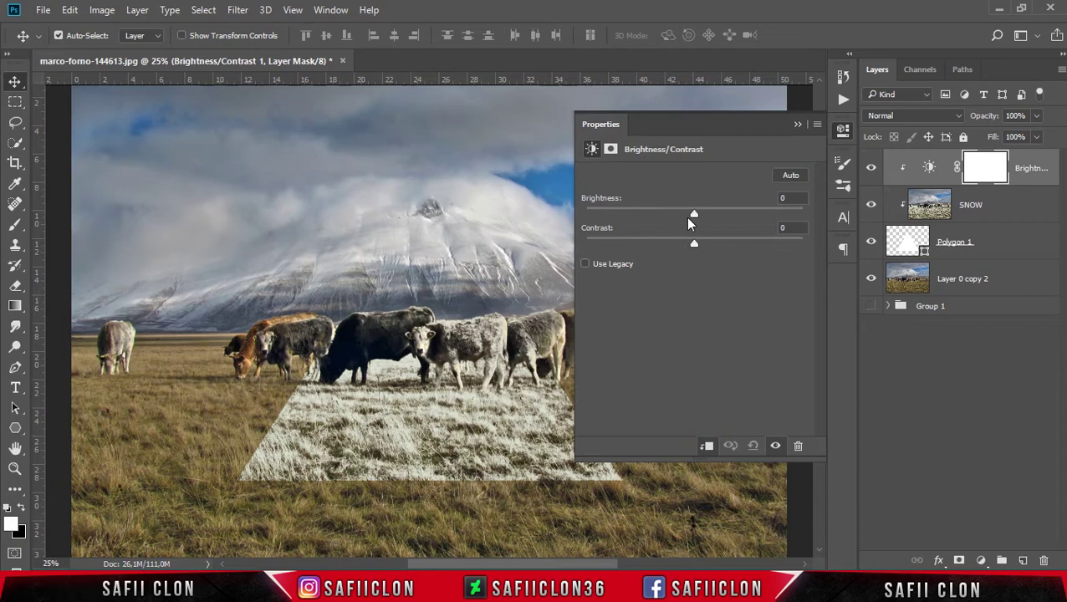
drag(696, 213, 708, 216)
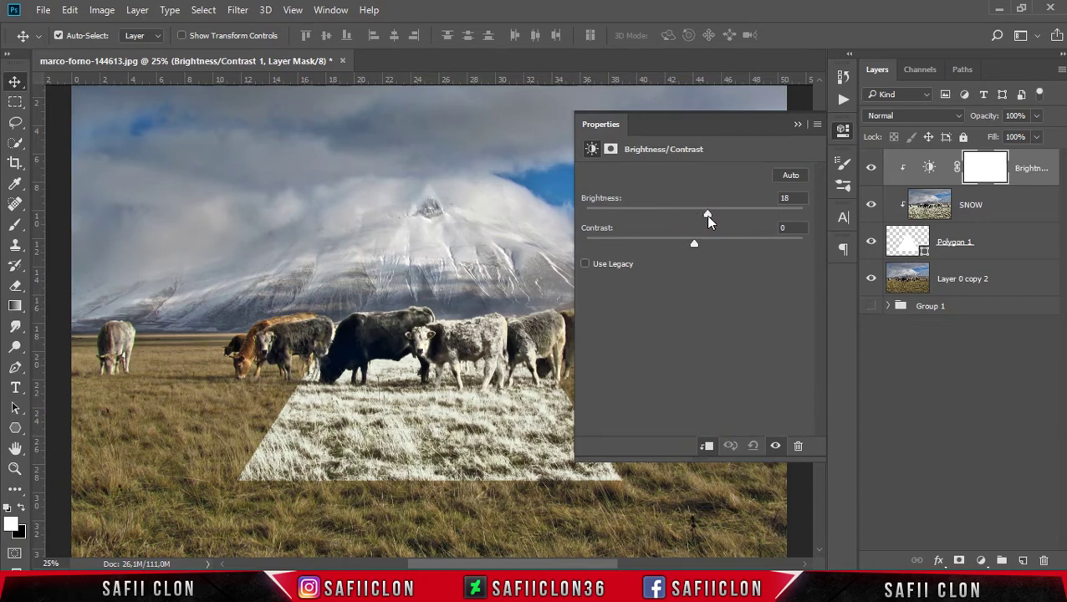
click(797, 124)
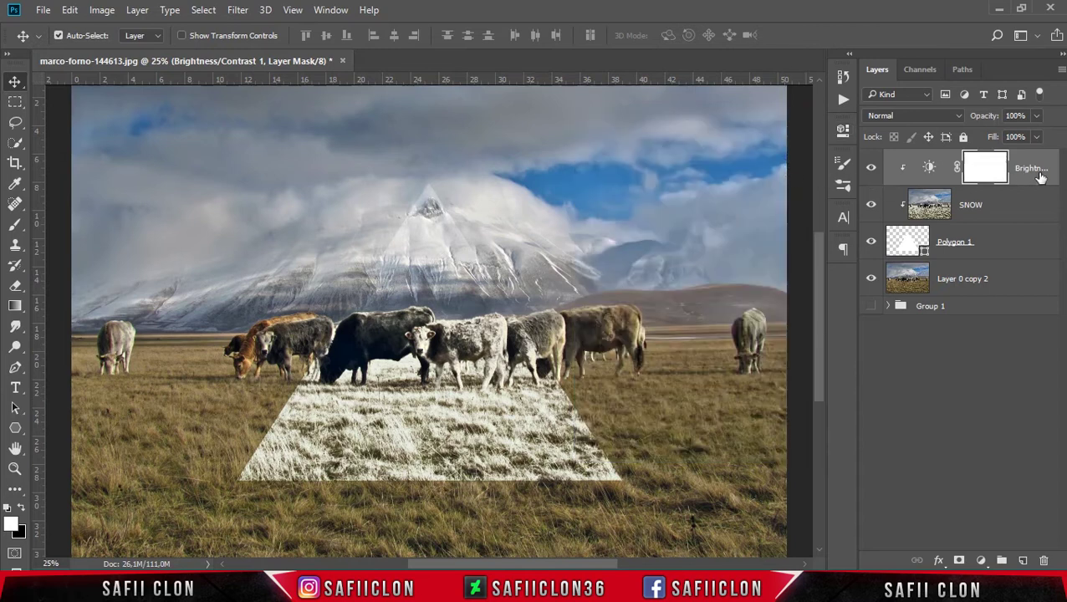
click(1013, 243)
right_click(1009, 241)
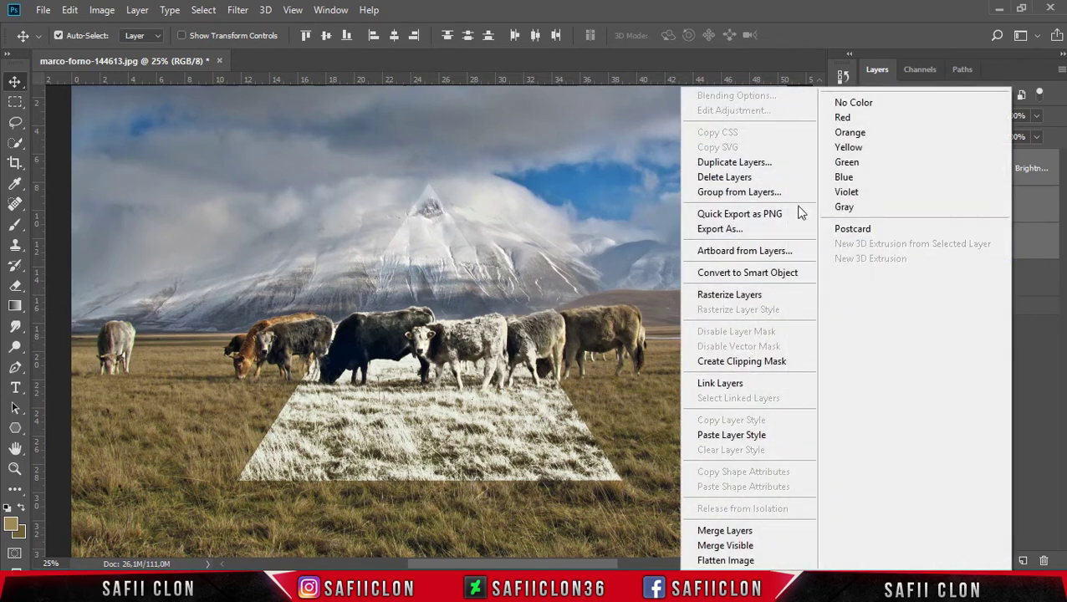
Group the selected triangle layers into a new group named TRIANGLE 1.
click(767, 192)
text(T)
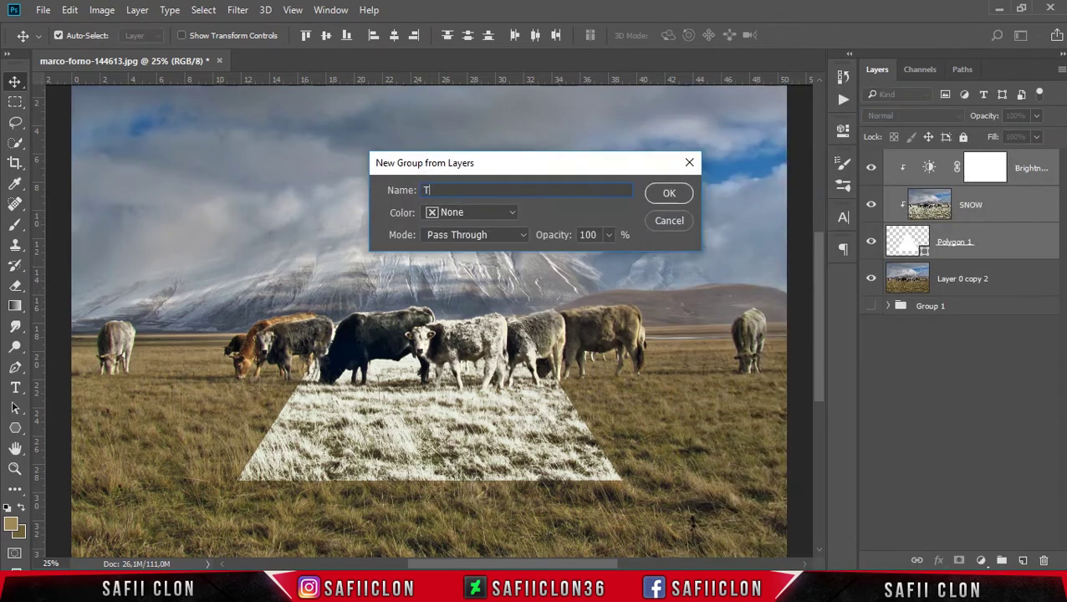
text( 1)
key(Return)
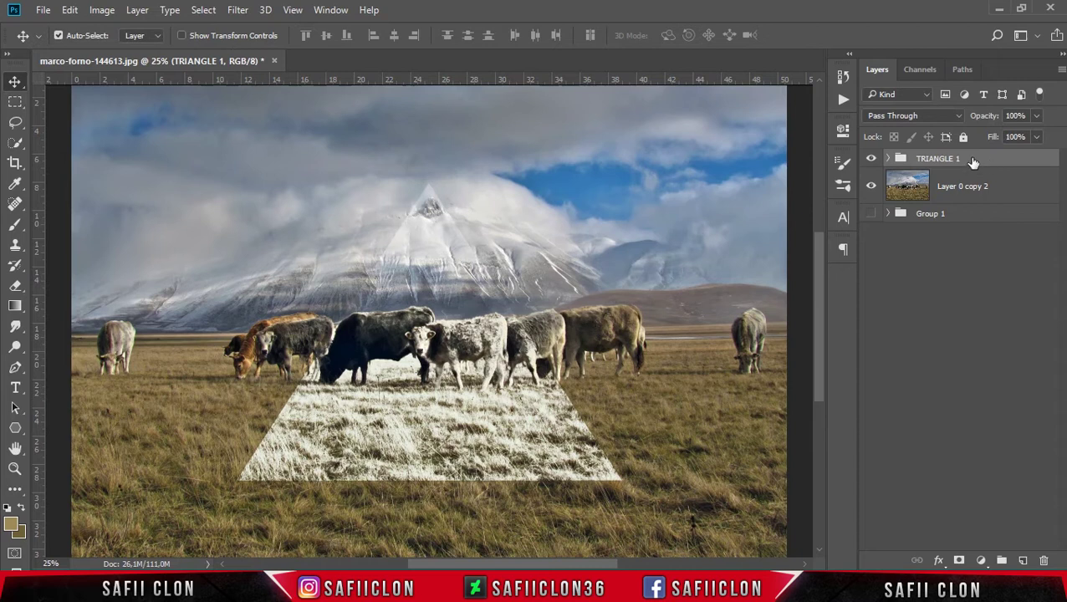
Duplicate the TRIANGLE 1 group, place the copy below it, and rename it TRIANGLE 2.
right_click(981, 158)
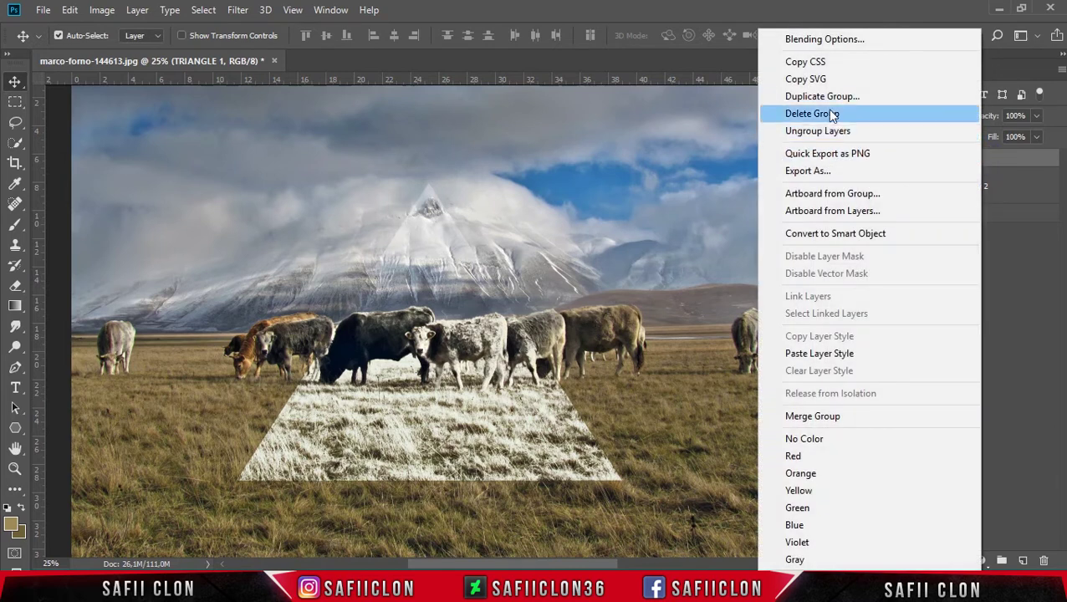
click(813, 101)
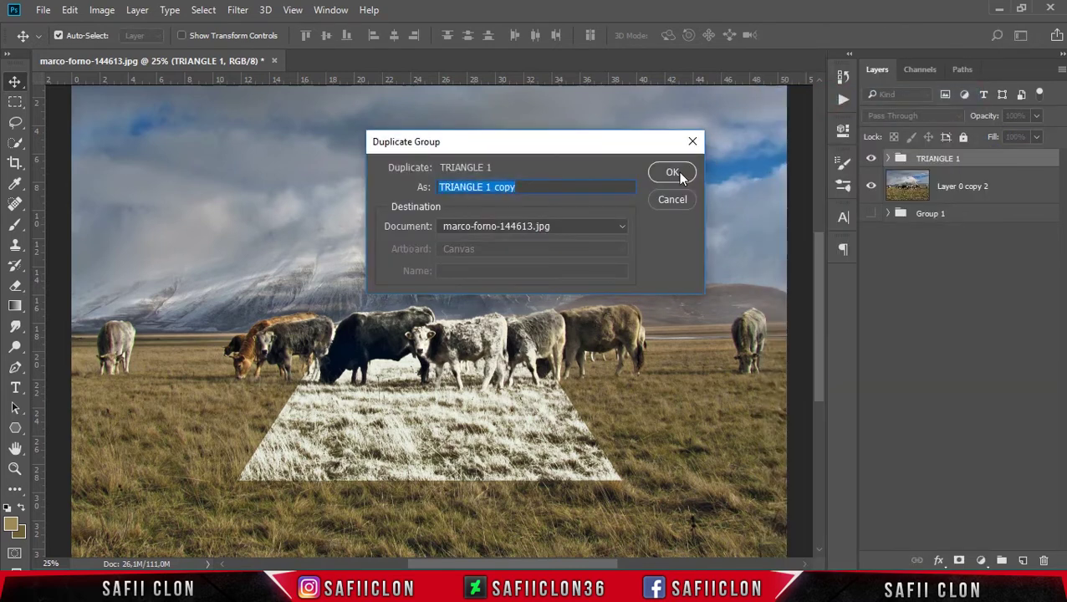
click(673, 173)
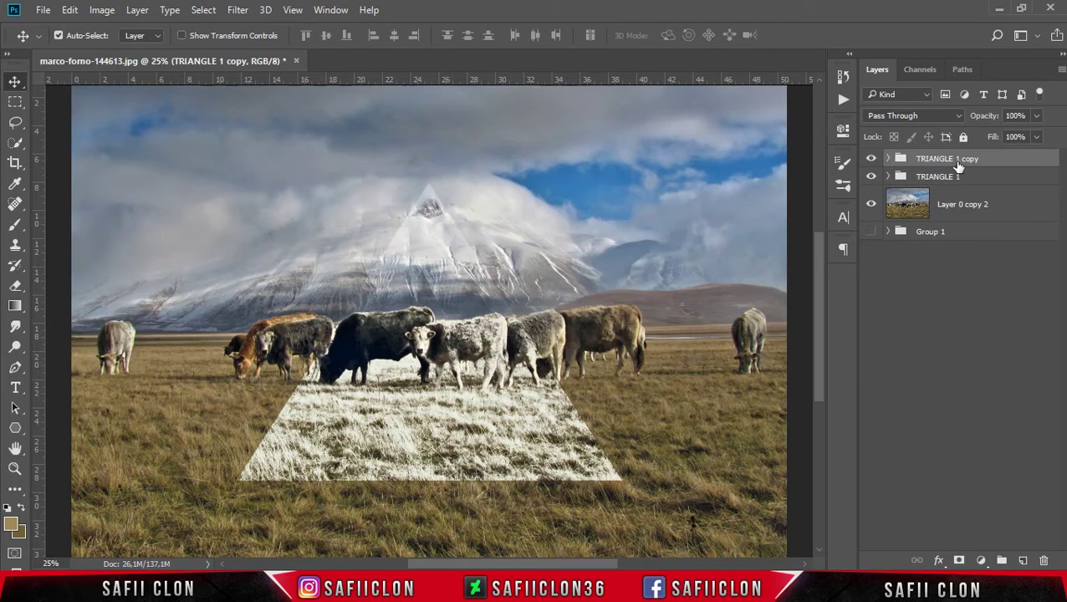
mouse_move(981, 160)
mouse_down()
mouse_move(980, 184)
mouse_move(958, 177)
mouse_up()
double_click(951, 177)
text(2)
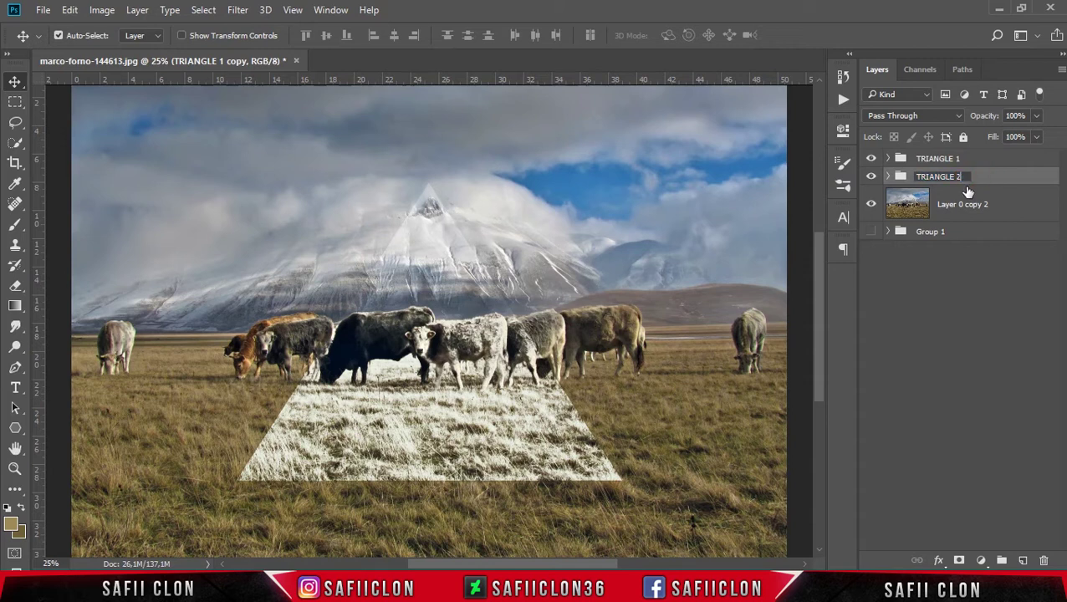
click(997, 182)
key(ctrl+t)
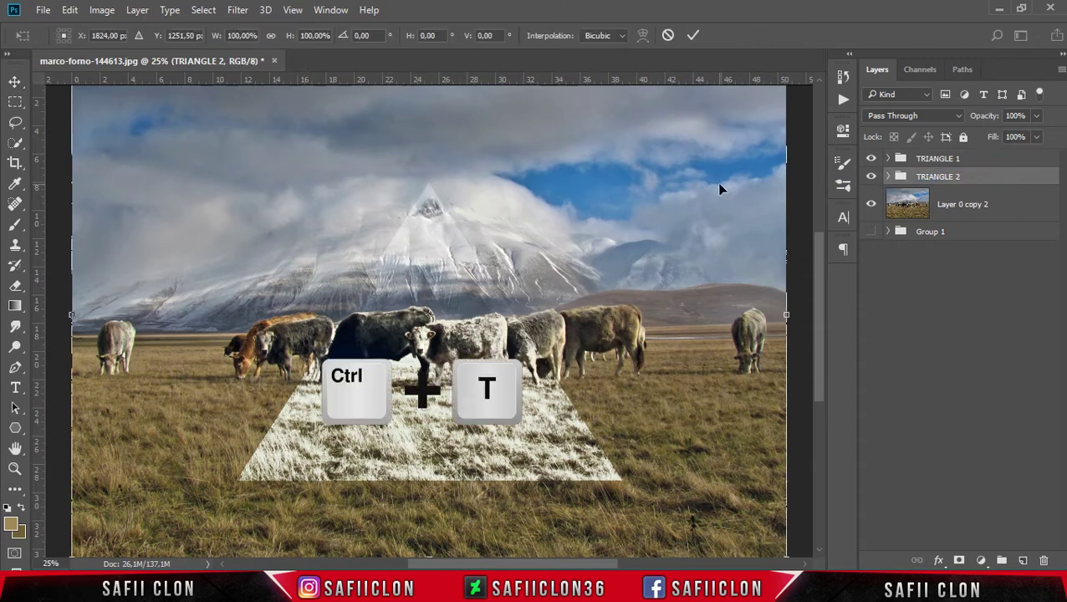
Scale the TRIANGLE 2 group up to about 102% and commit the transform.
key(ctrl+minus)
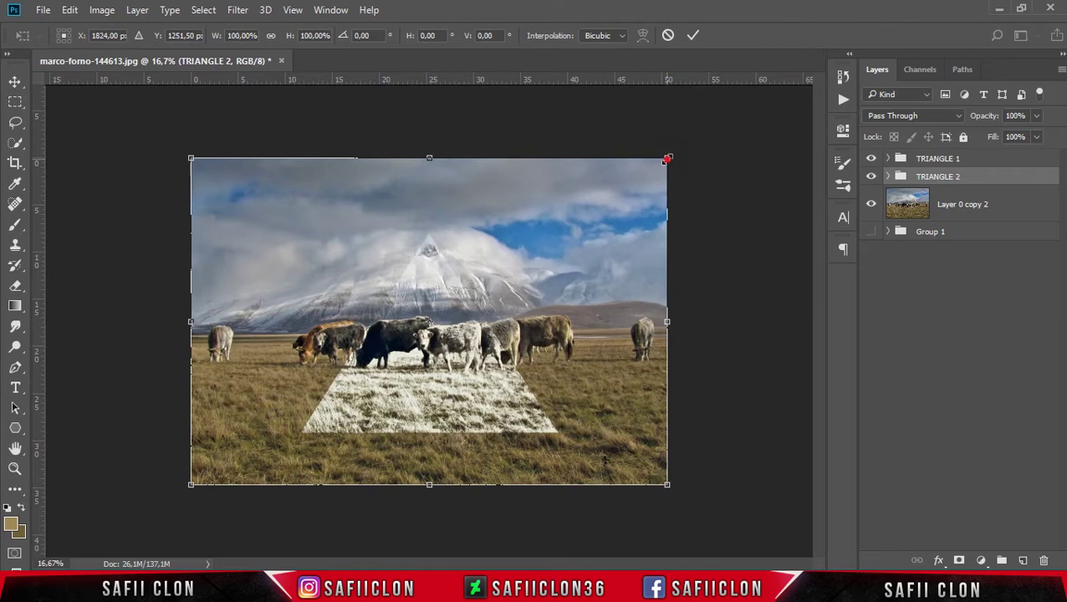
drag(668, 159, 672, 156)
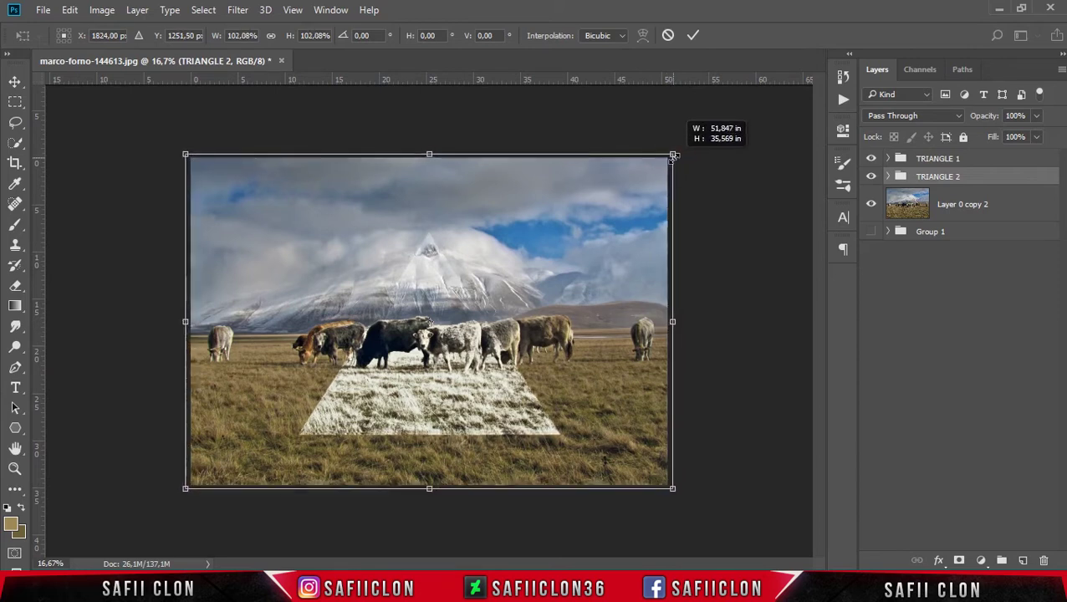
key(ctrl+plus)
key(ctrl+plus)
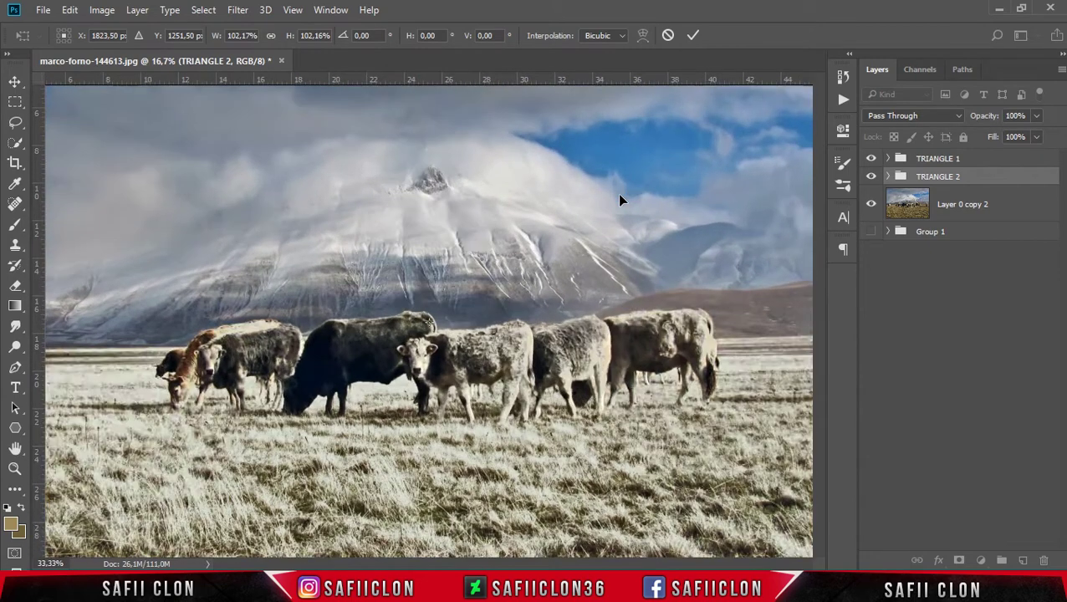
key(ctrl+plus)
key(ctrl+minus)
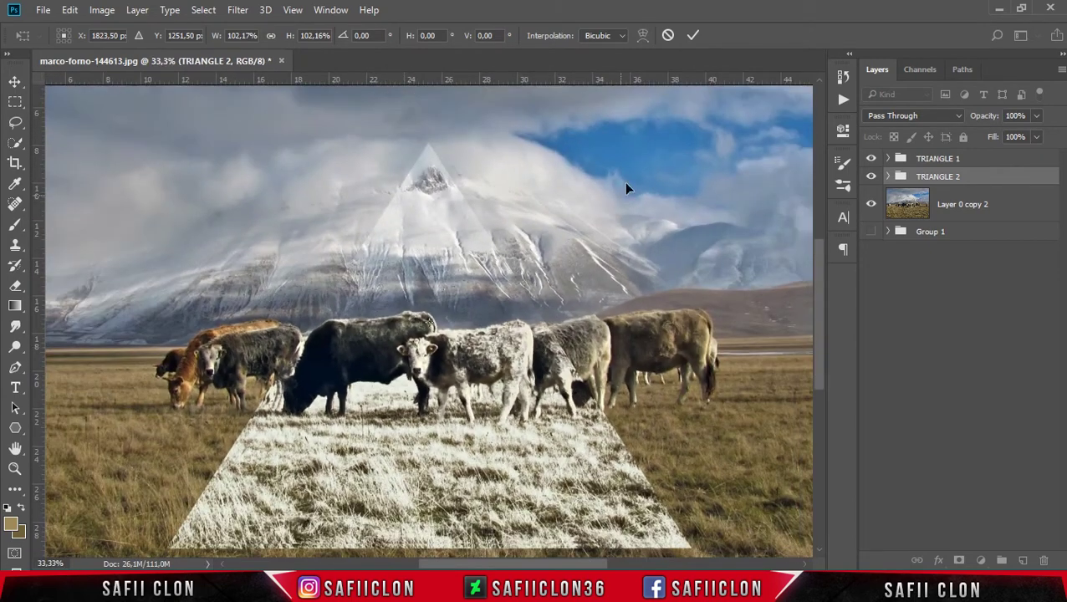
key(ctrl+minus)
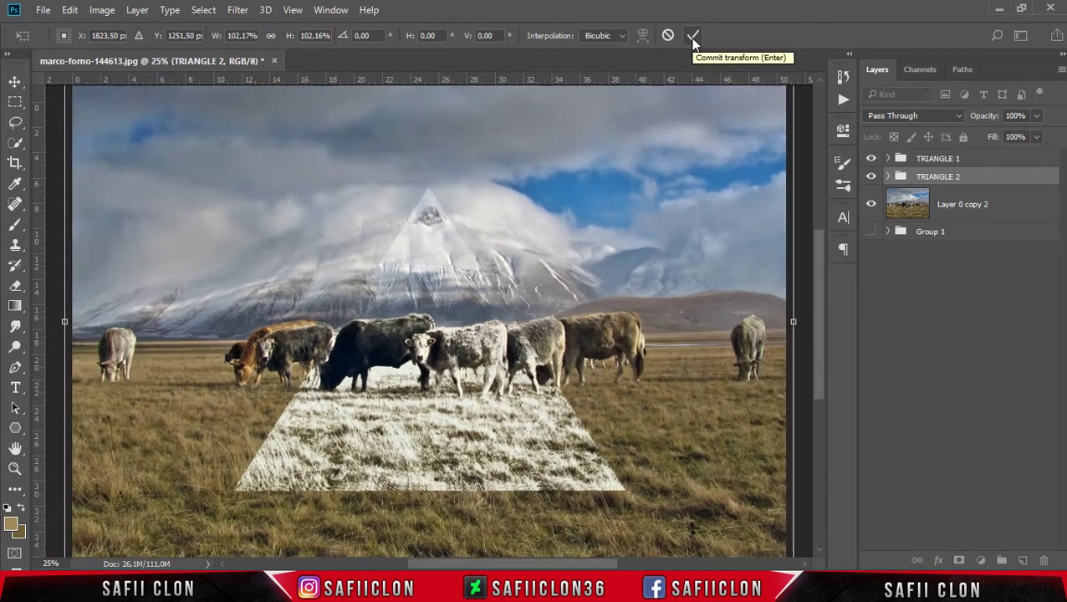
key(ctrl+minus)
click(691, 35)
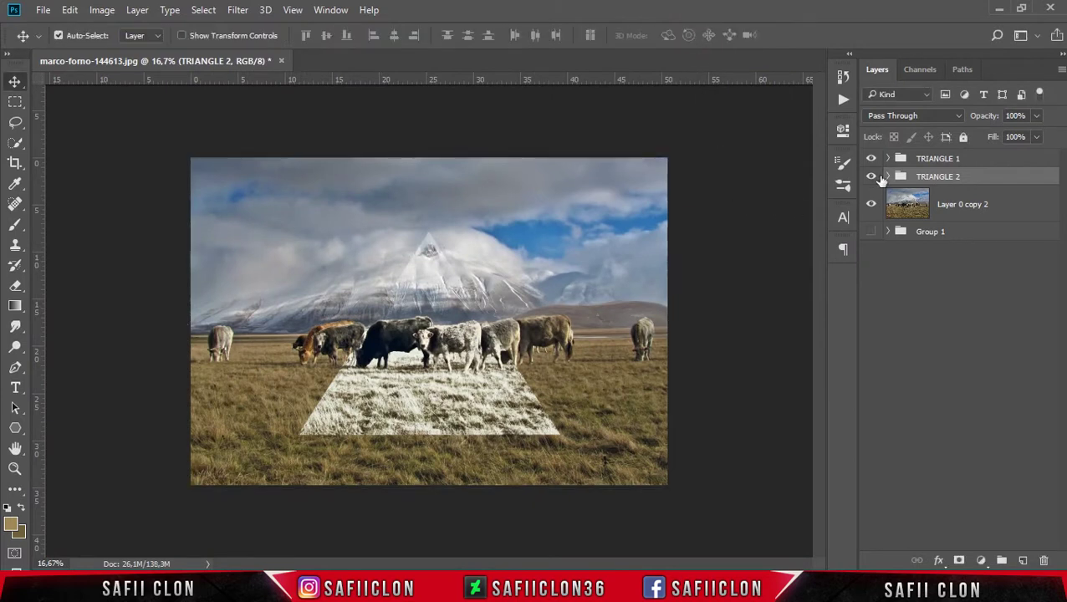
click(890, 178)
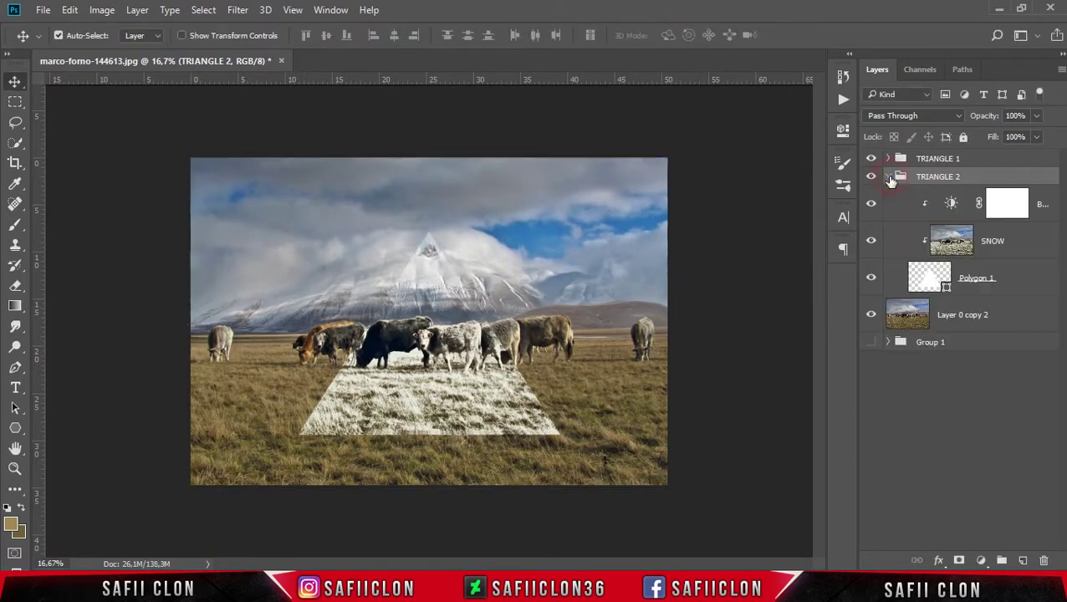
Raise the TRIANGLE 2 Brightness/Contrast adjustment to about Brightness 92 and Contrast 64.
click(954, 205)
double_click(953, 205)
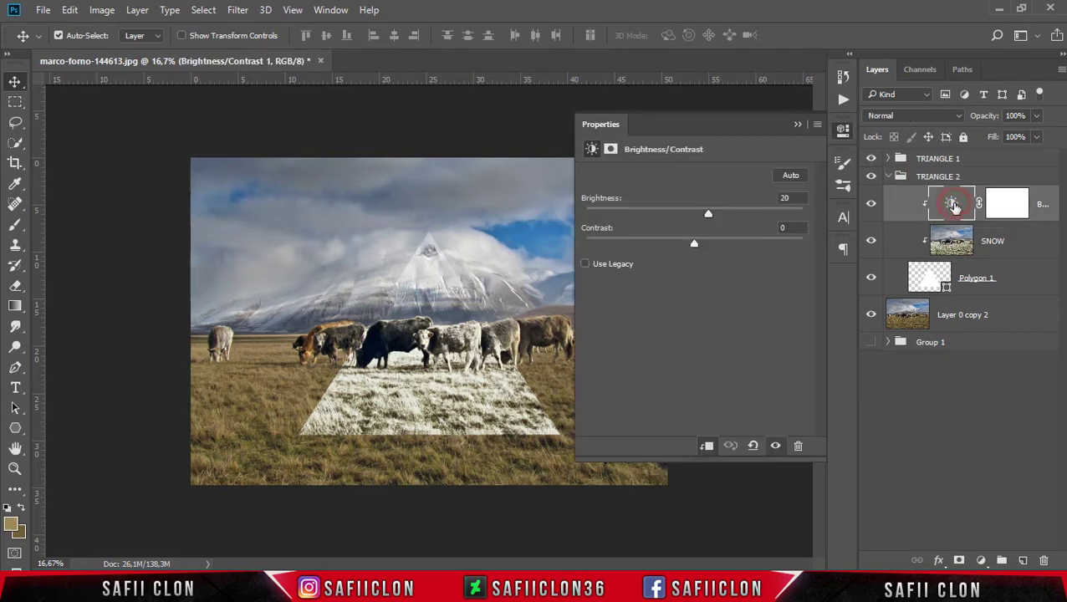
drag(710, 215, 750, 218)
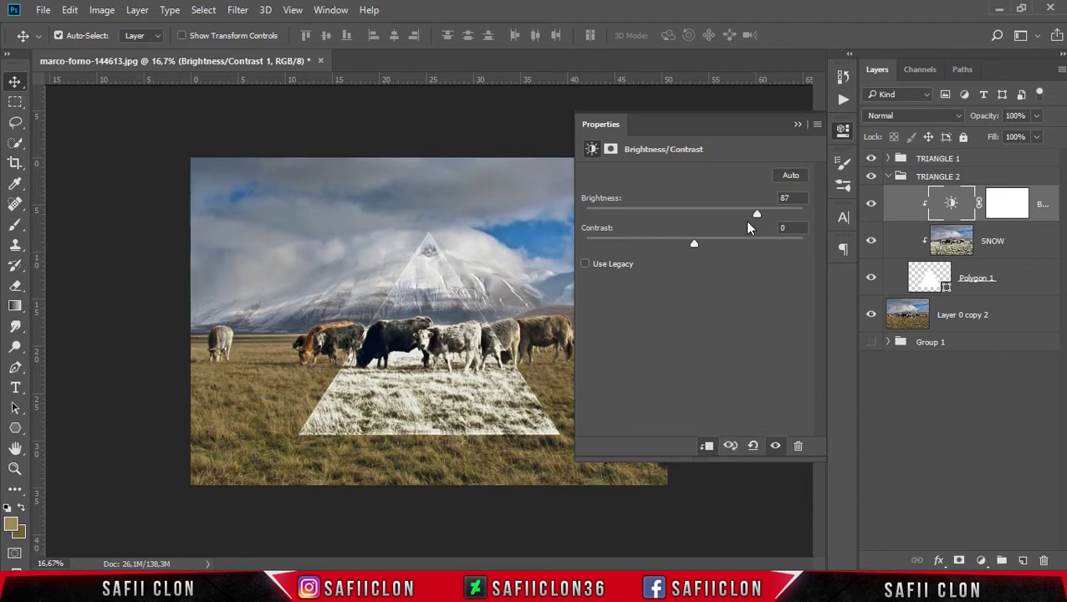
key(ctrl+plus)
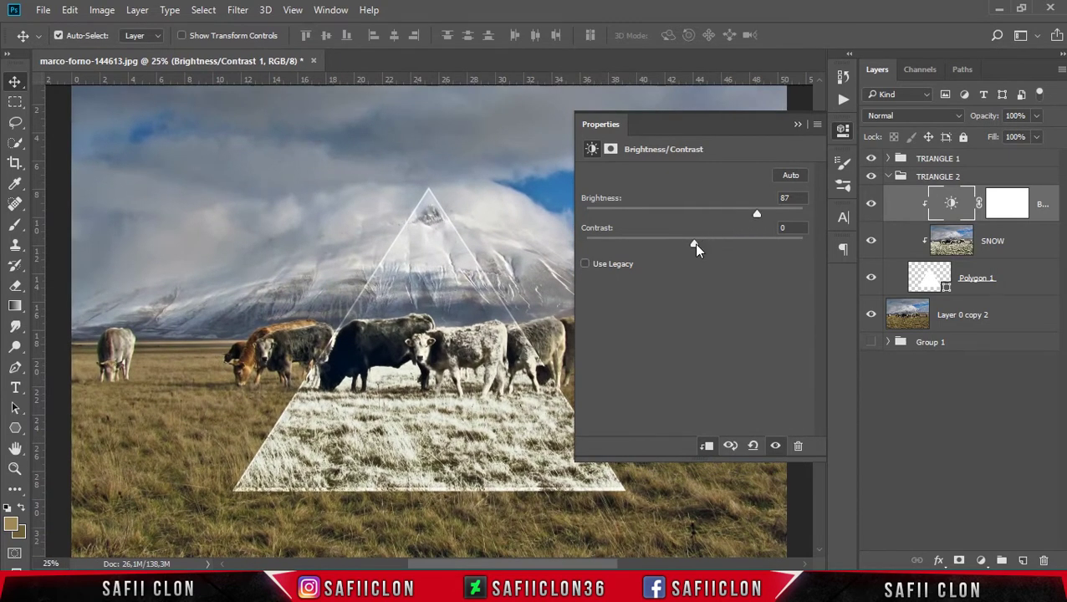
mouse_move(713, 241)
mouse_down()
mouse_move(733, 239)
mouse_move(617, 243)
mouse_up()
drag(735, 243, 740, 245)
drag(754, 244, 759, 243)
click(796, 124)
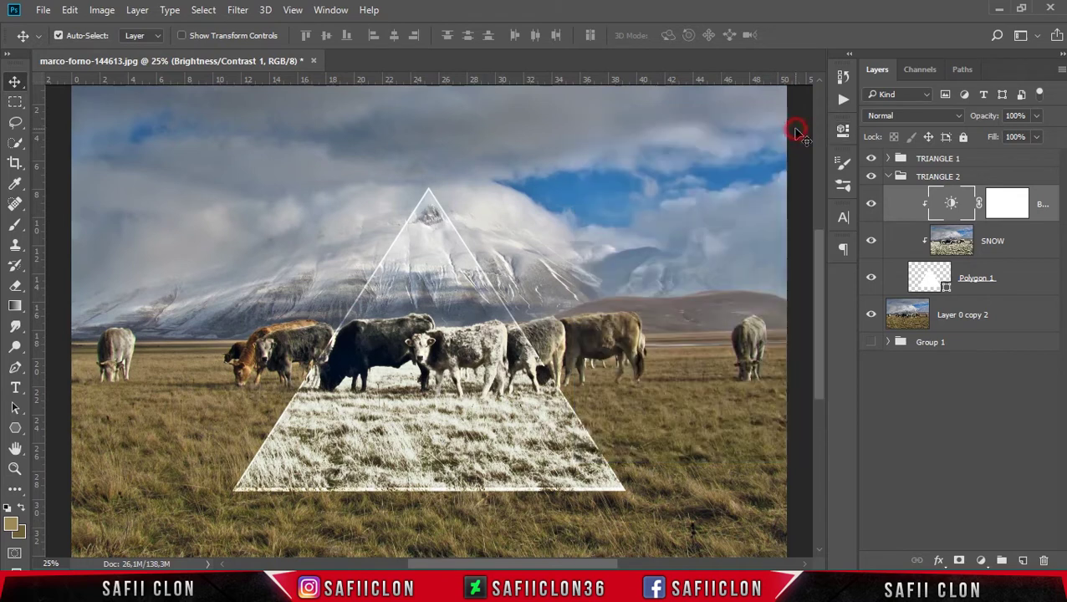
Scale the TRIANGLE 2 group up a further step to about 100.9% and commit.
key(ctrl+plus)
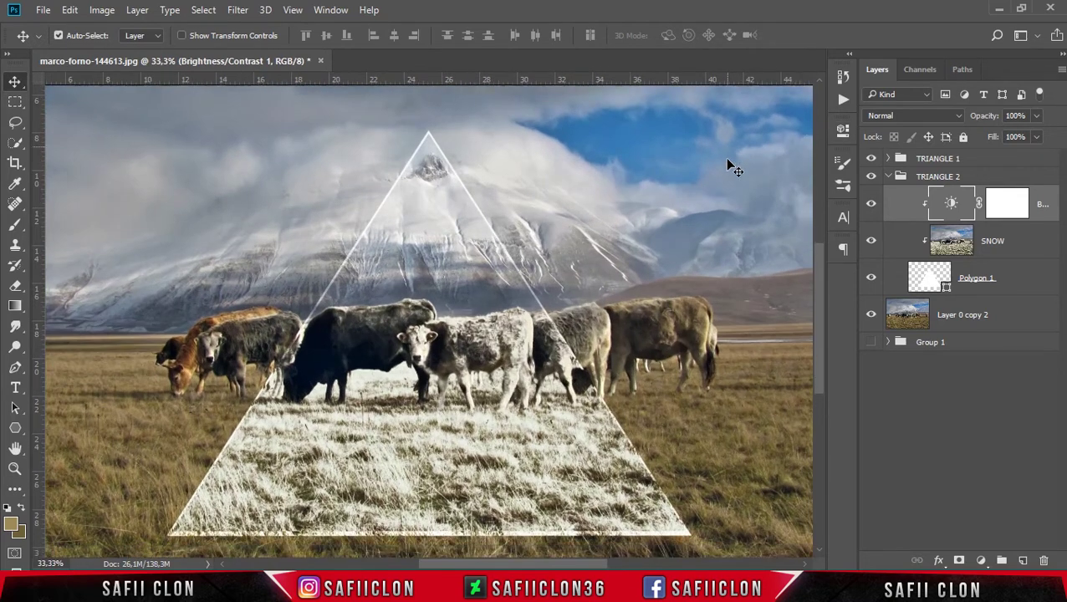
scroll(724, 157, down, 1)
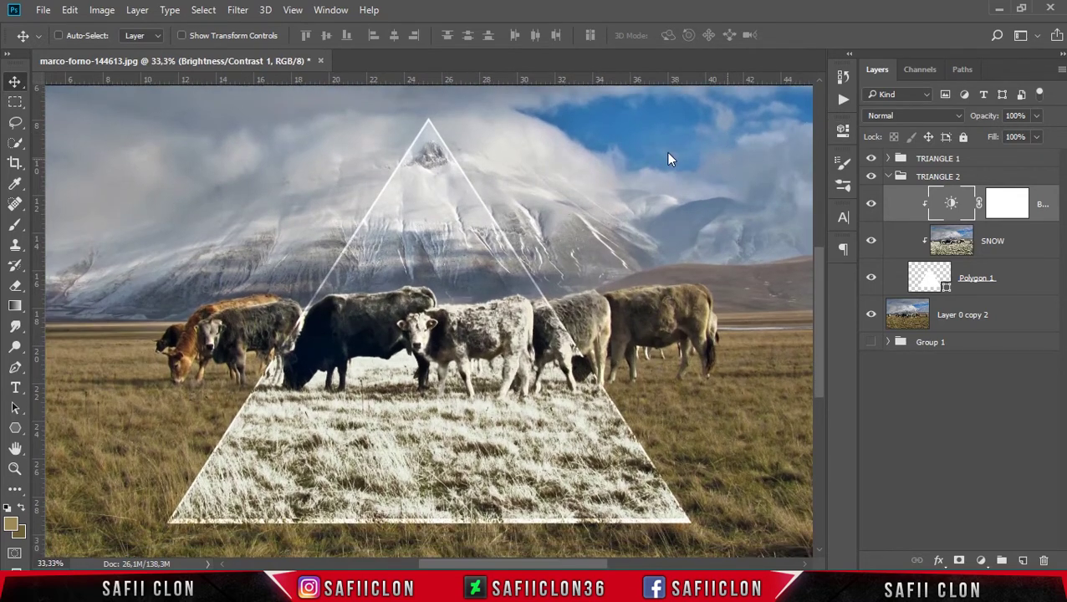
click(978, 176)
key(ctrl+t)
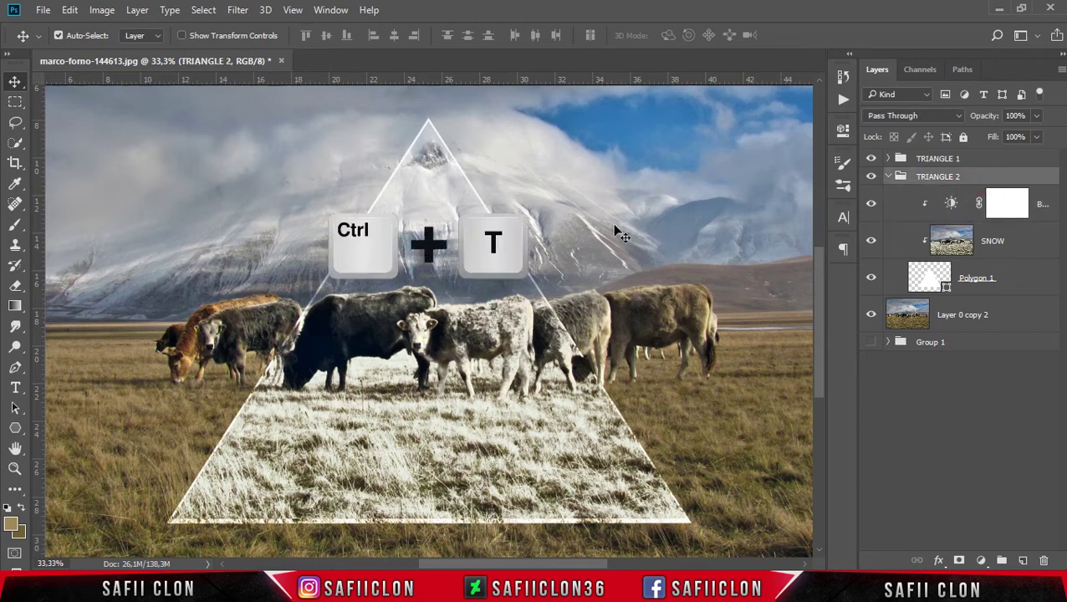
key(ctrl+minus)
key(ctrl+minus)
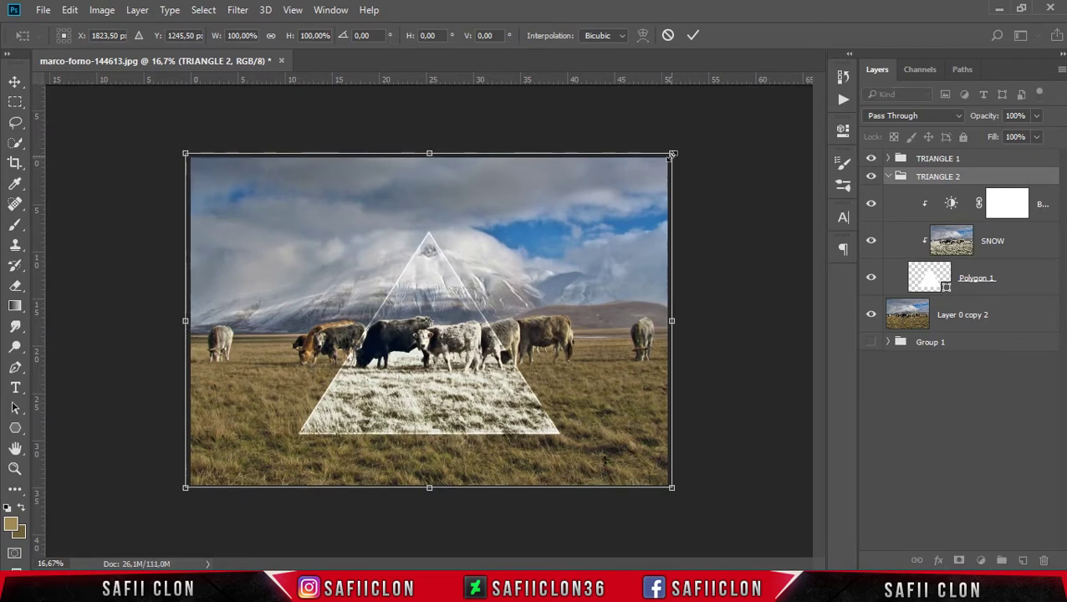
drag(672, 154, 674, 151)
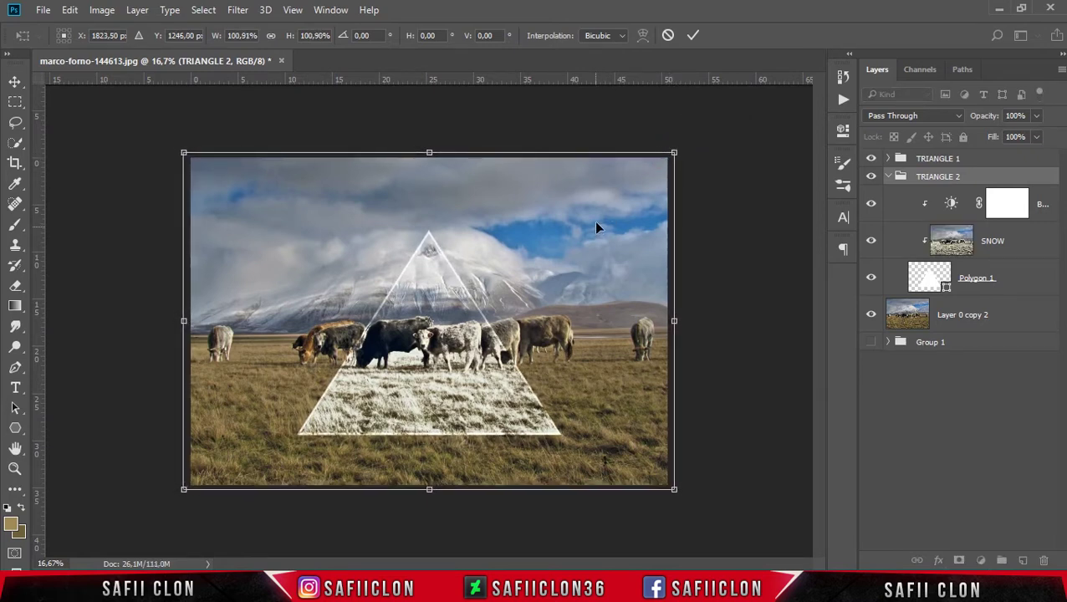
click(694, 37)
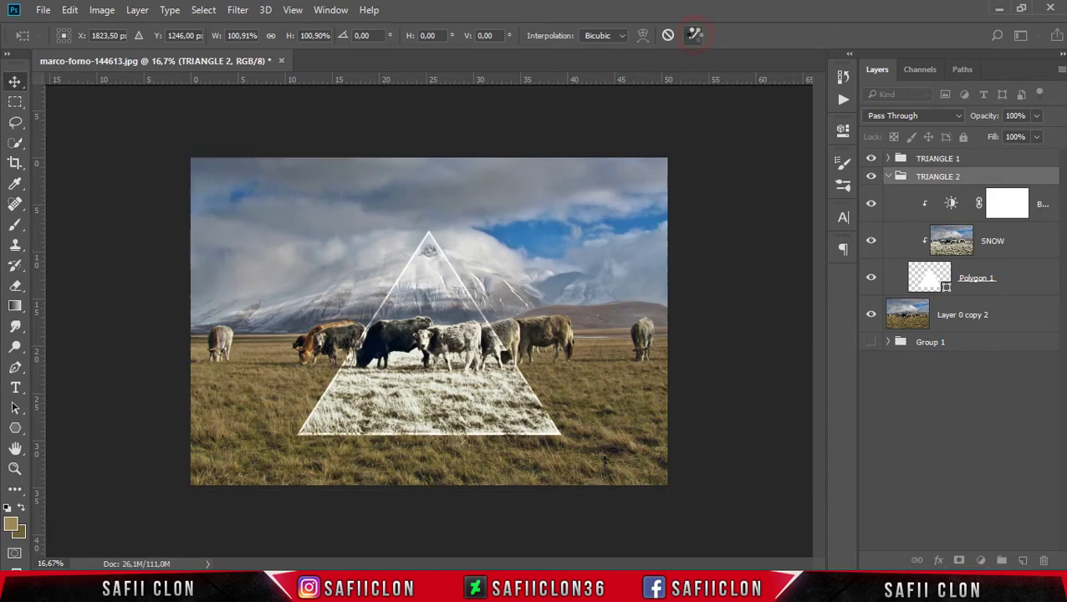
key(ctrl+plus)
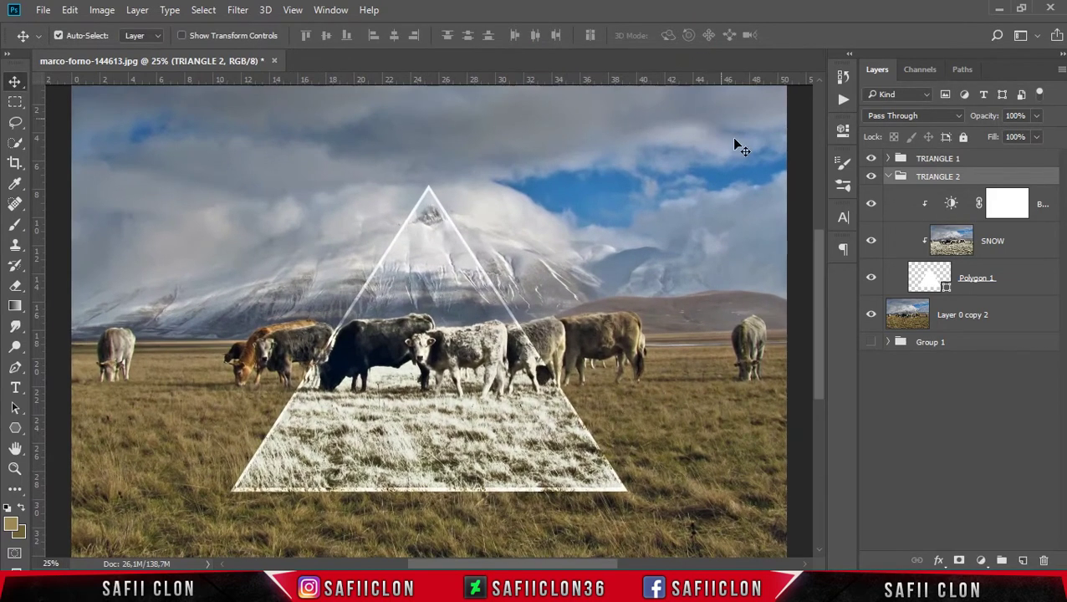
Toggle TRIANGLE 2's visibility to compare, then select its Polygon 1 layer.
click(888, 176)
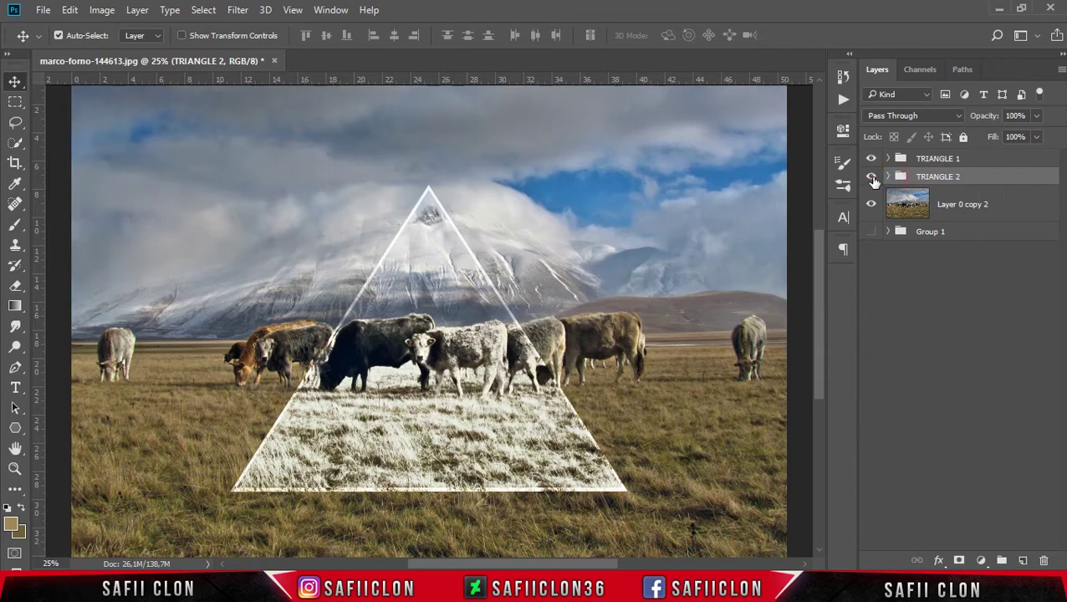
click(872, 178)
click(871, 178)
click(871, 178)
click(872, 178)
click(888, 176)
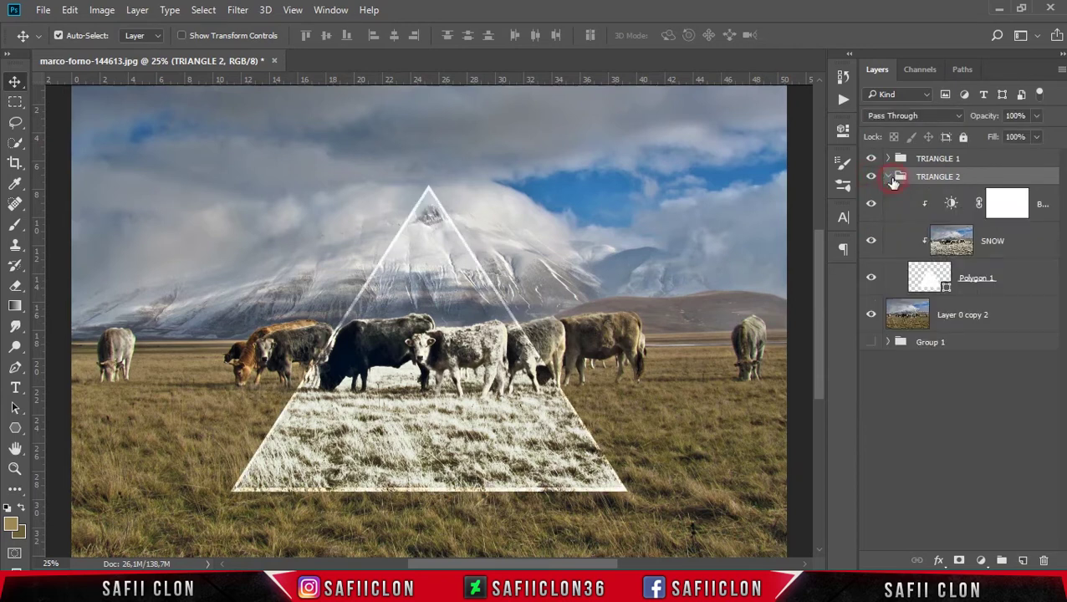
click(1012, 272)
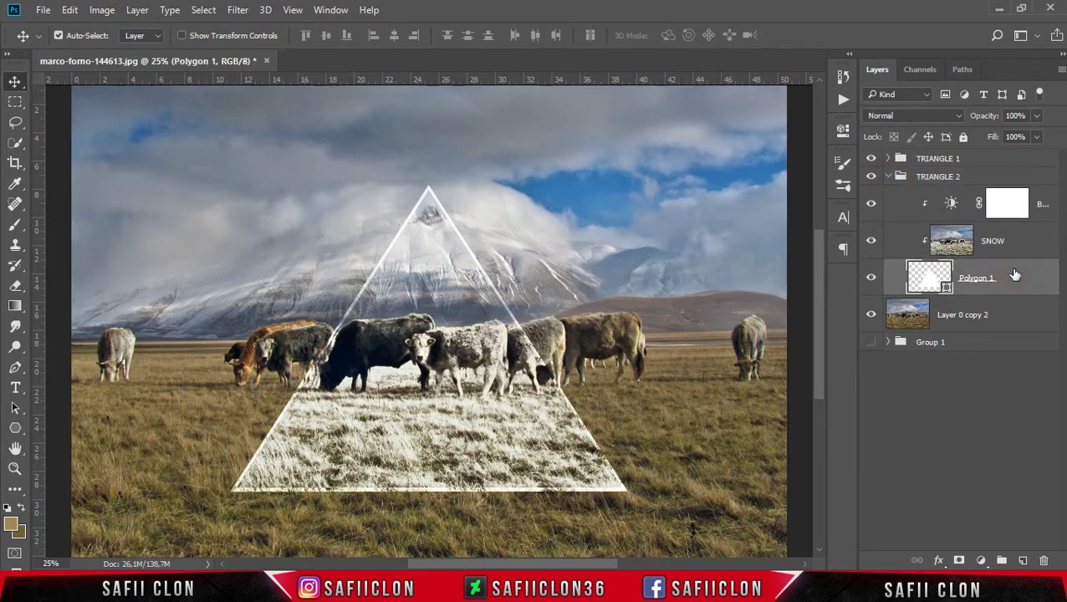
Open Polygon 1's Blending Options and enable a Drop Shadow.
right_click(1016, 273)
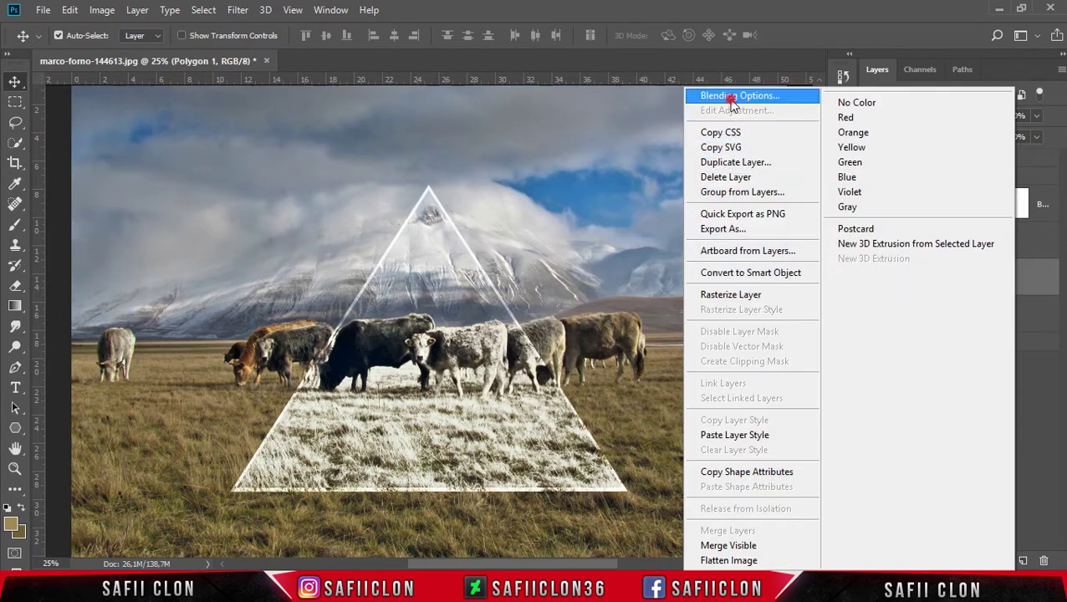
click(728, 97)
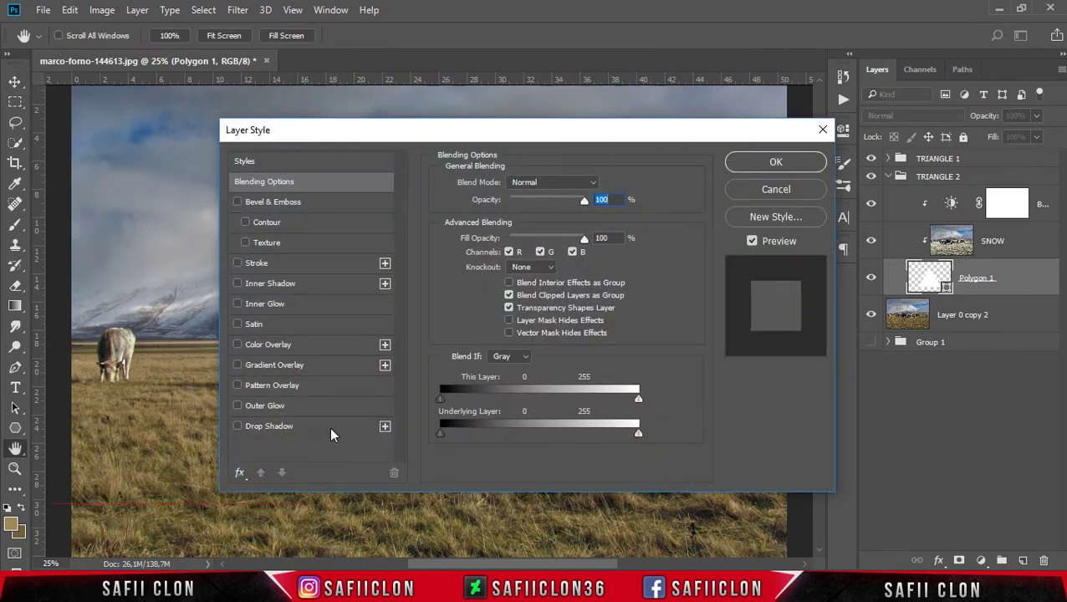
click(319, 431)
drag(400, 139, 721, 134)
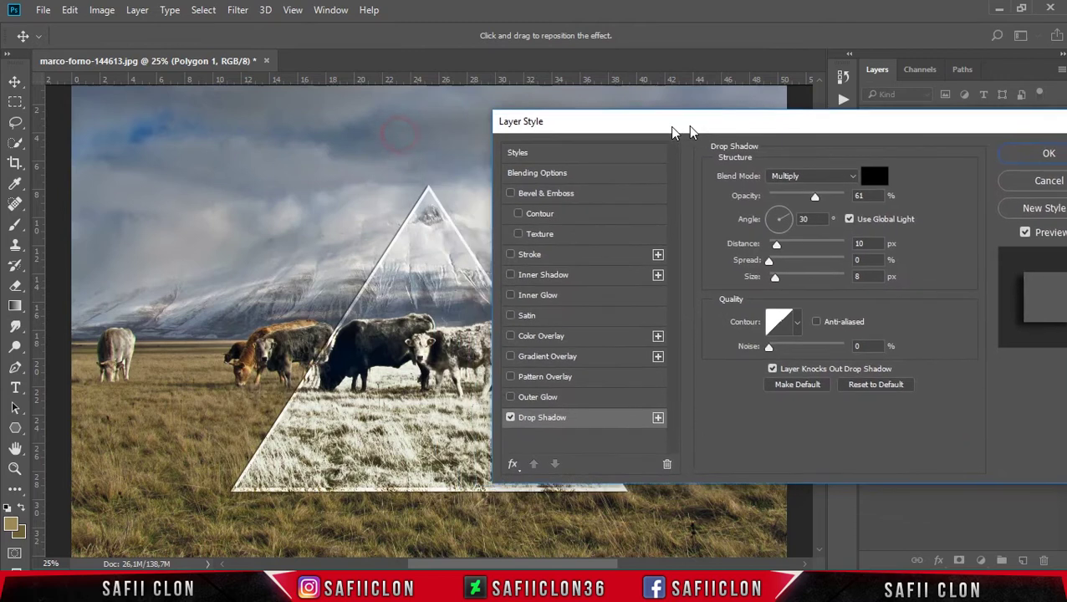
click(558, 417)
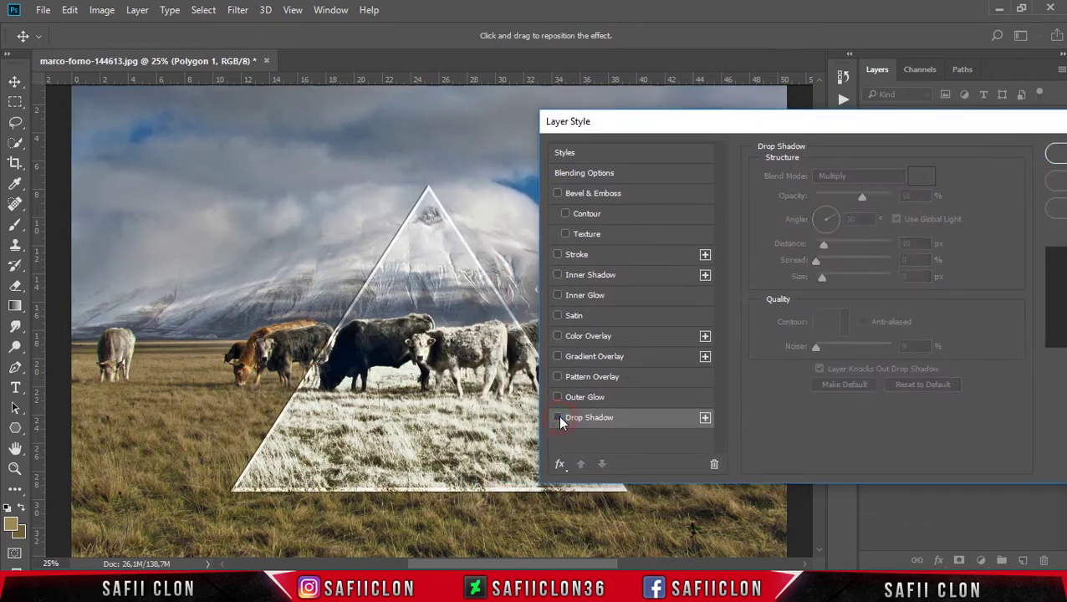
click(558, 418)
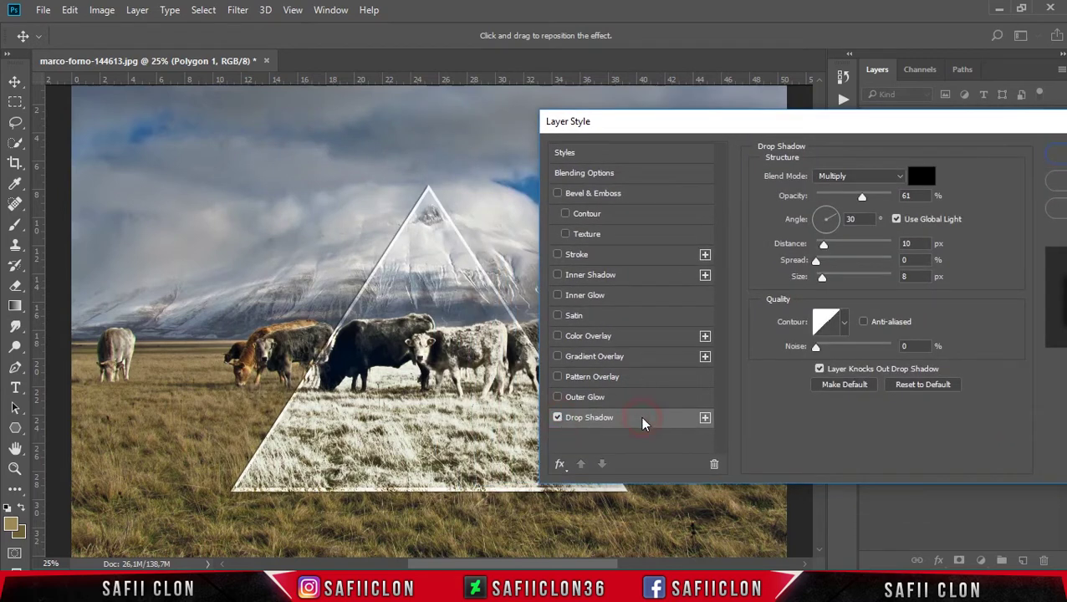
Set the drop shadow to distance 9, spread 1, size 18, angle 78° and 73% opacity.
click(824, 247)
drag(816, 262, 831, 280)
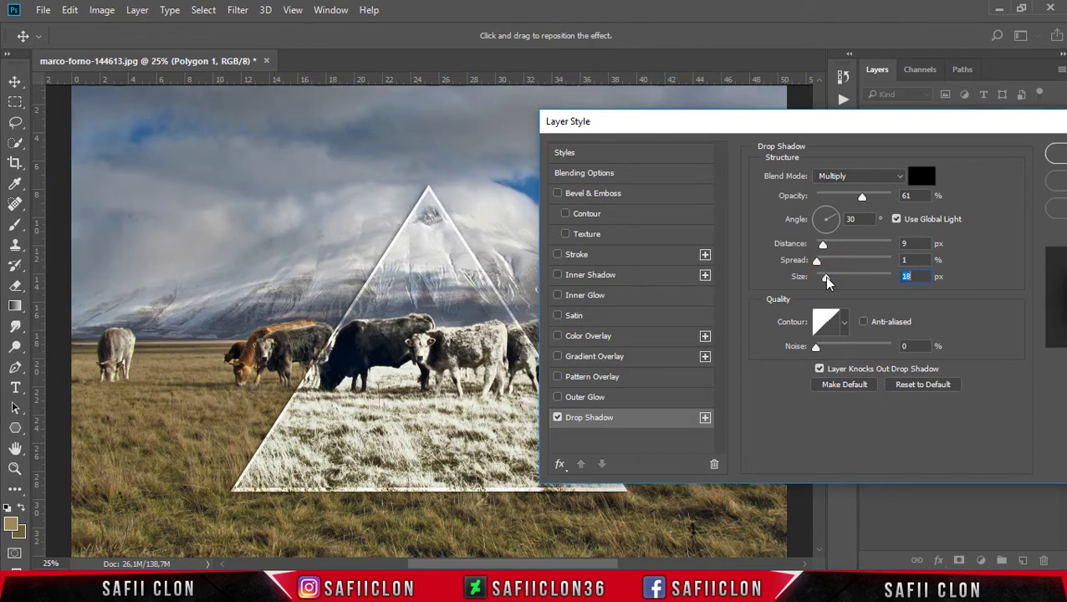
click(833, 214)
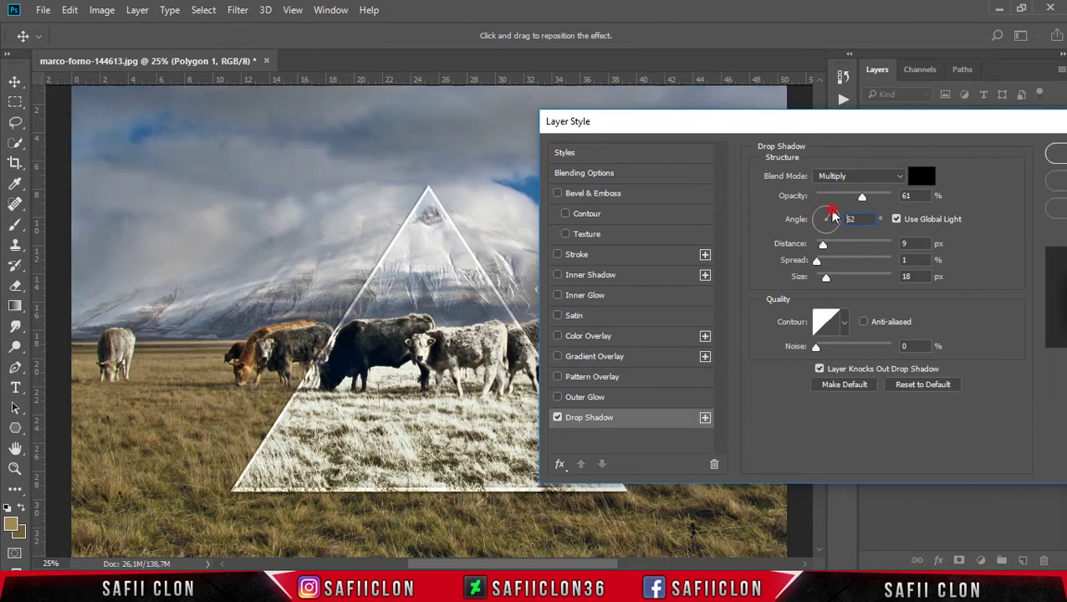
drag(864, 198, 874, 198)
drag(983, 122, 824, 141)
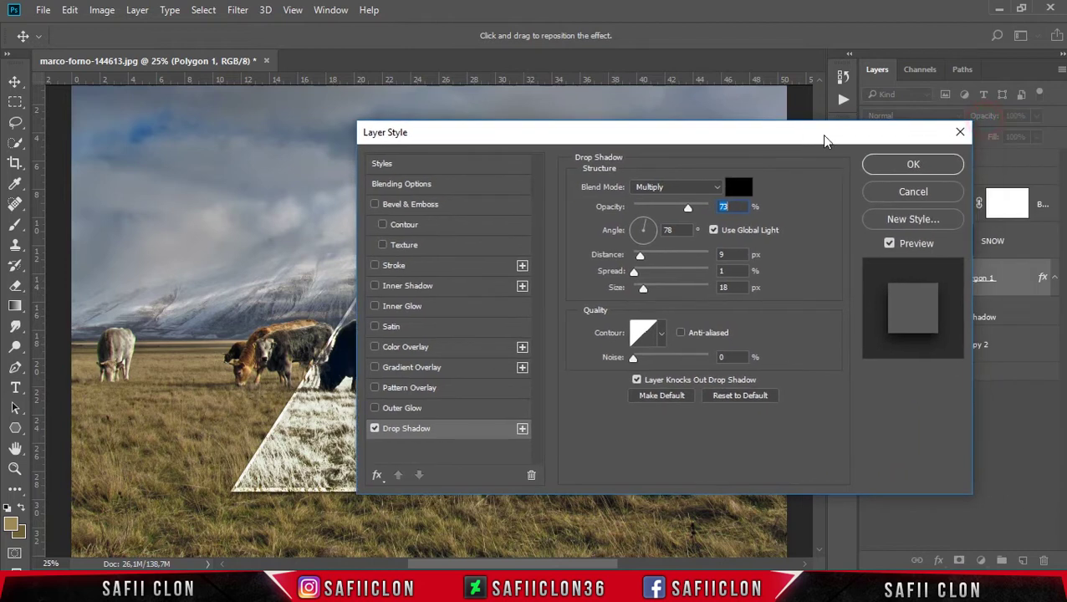
click(910, 165)
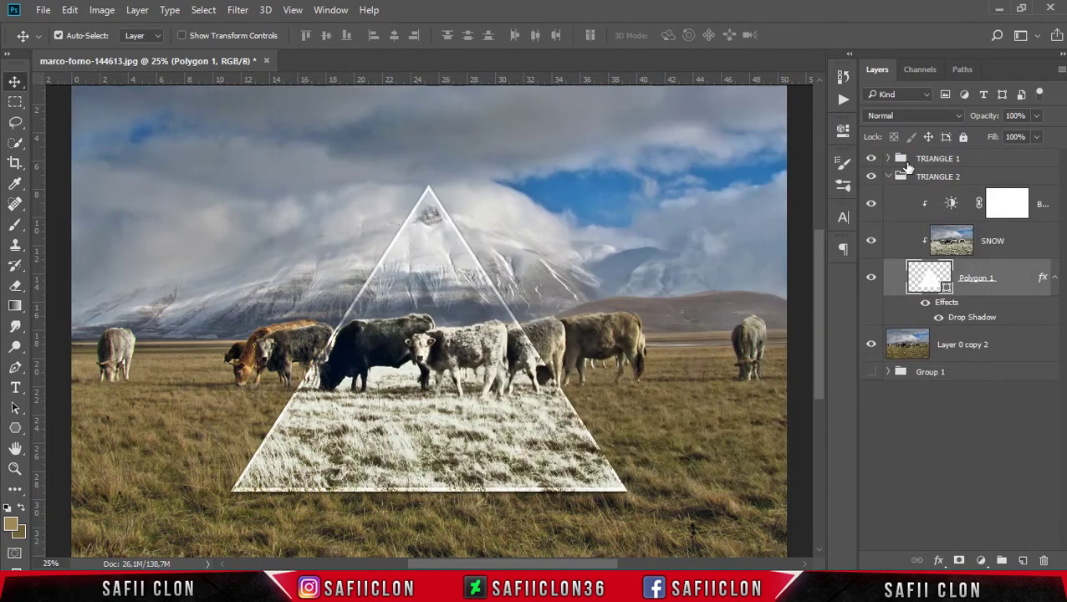
Collapse TRIANGLE 2 and add a Brightness/Contrast adjustment above Layer 0 copy 2.
click(900, 177)
click(888, 176)
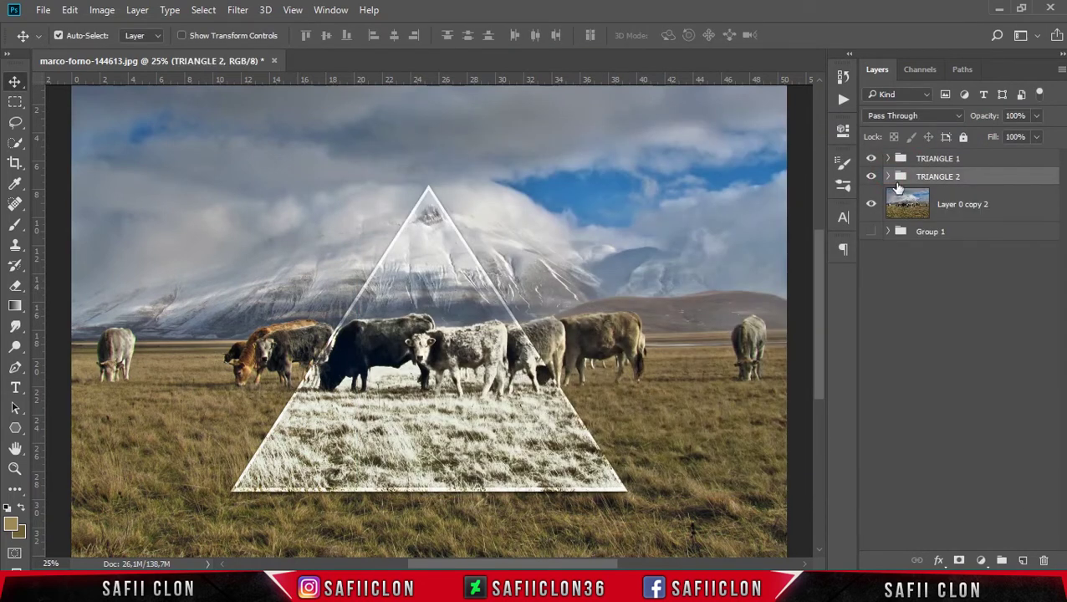
click(966, 209)
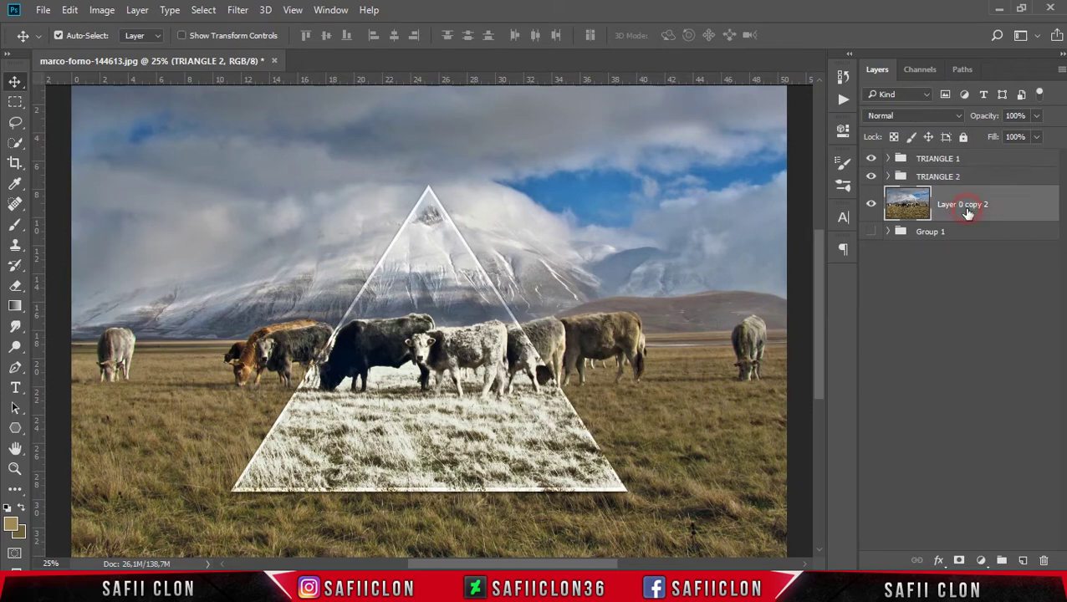
click(982, 561)
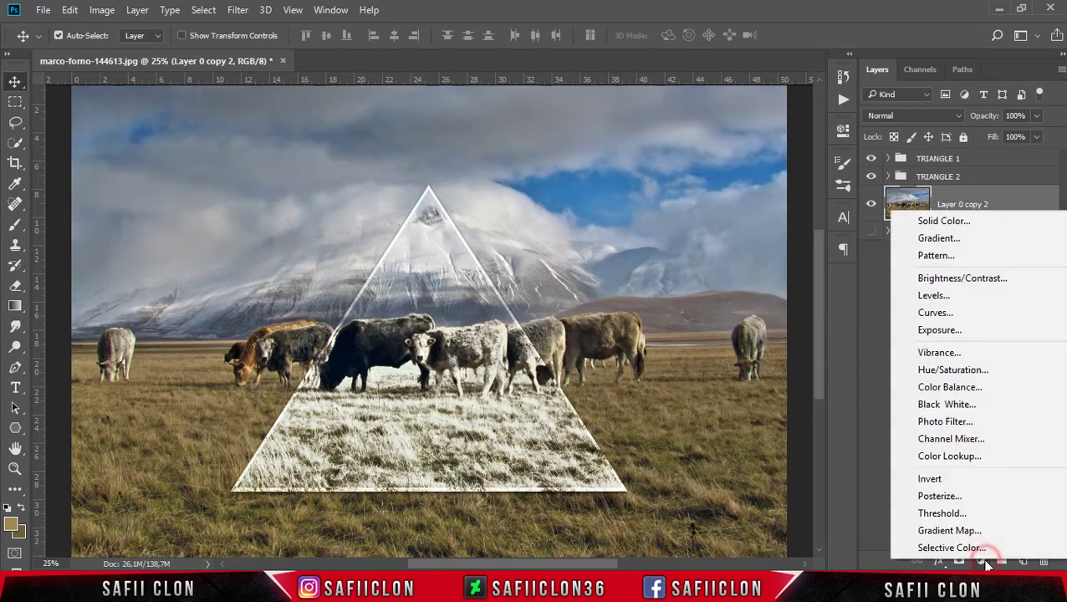
click(967, 278)
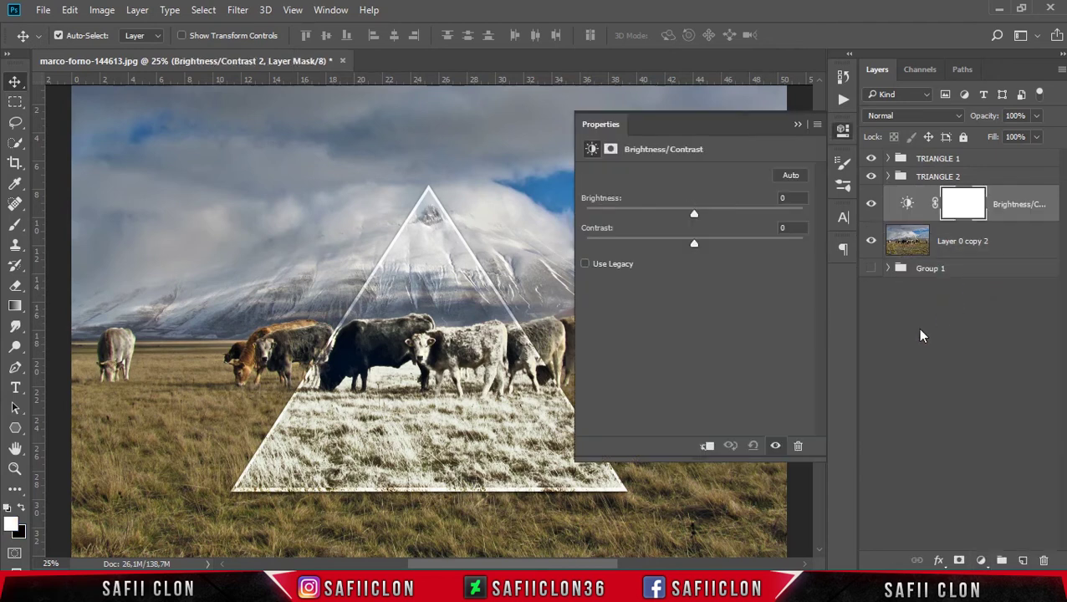
Clip the adjustment to Layer 0 copy 2 and set Brightness -47, Contrast 56.
click(707, 447)
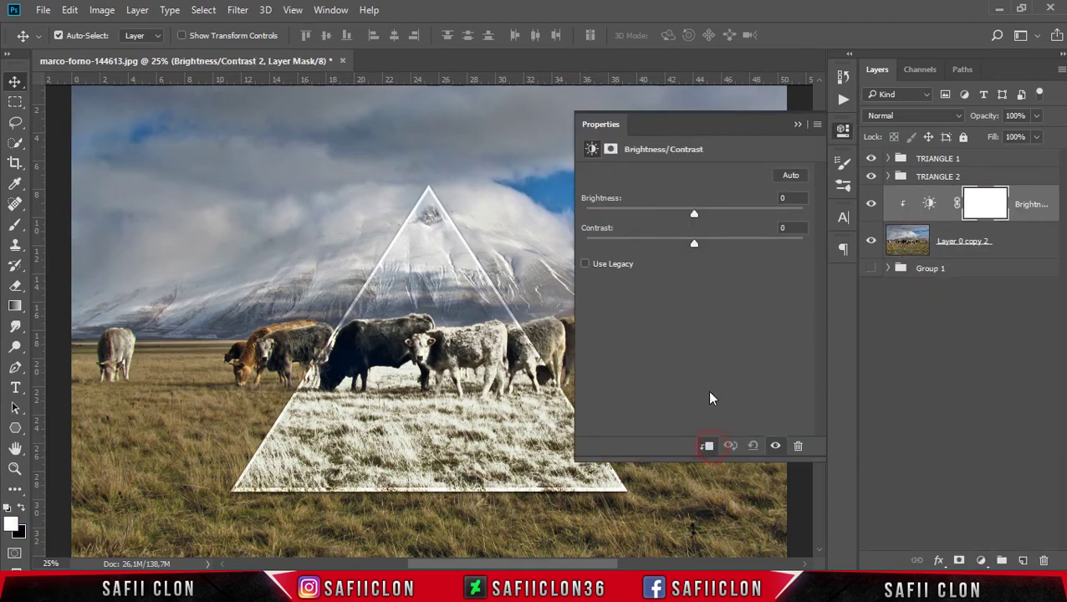
drag(692, 216, 667, 217)
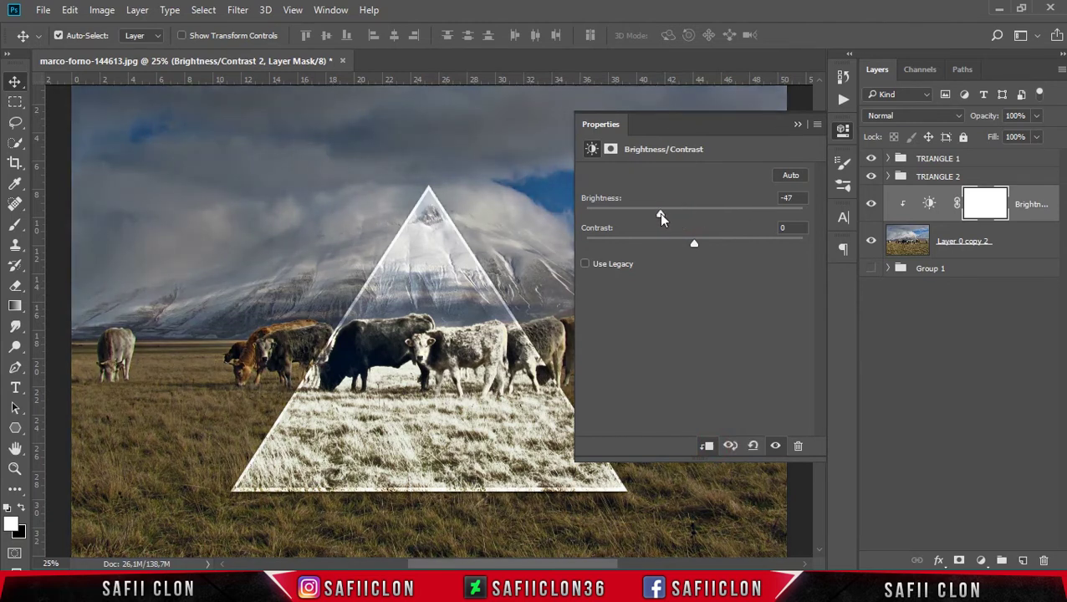
drag(692, 244, 699, 245)
drag(730, 245, 741, 245)
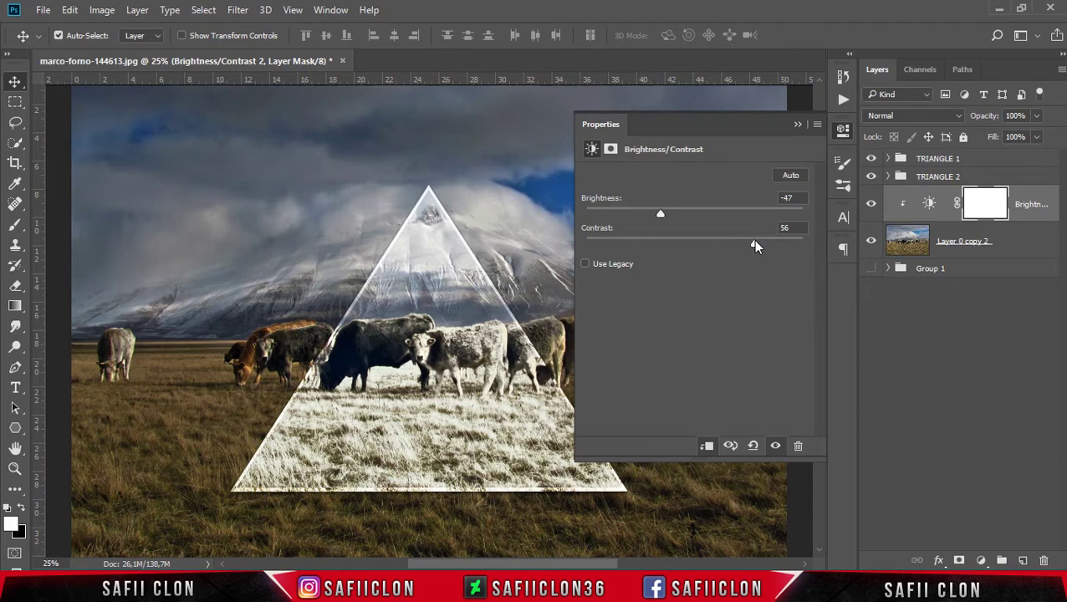
click(797, 126)
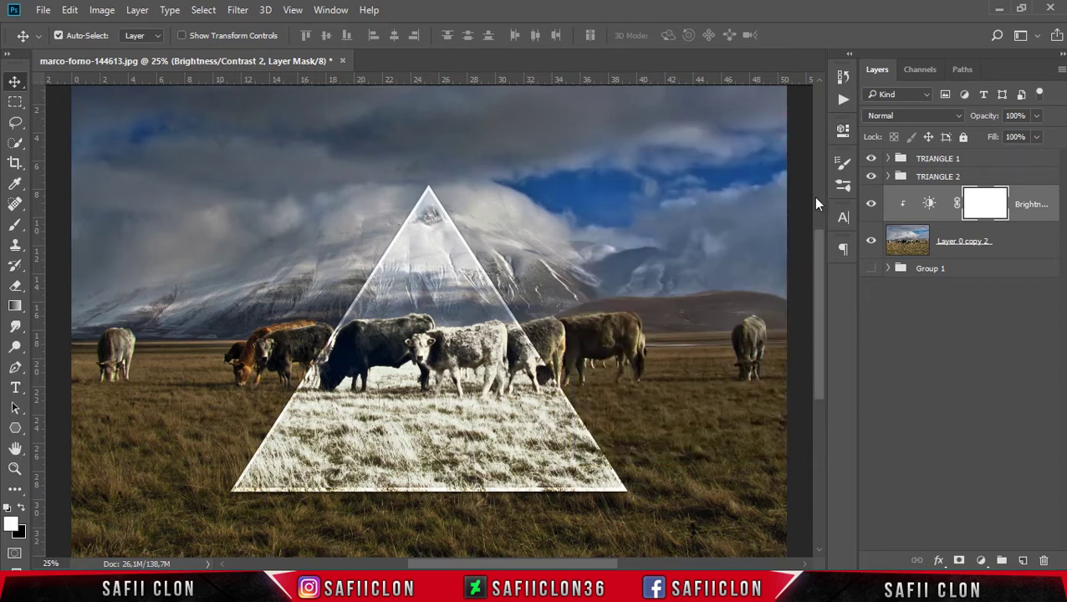
click(981, 561)
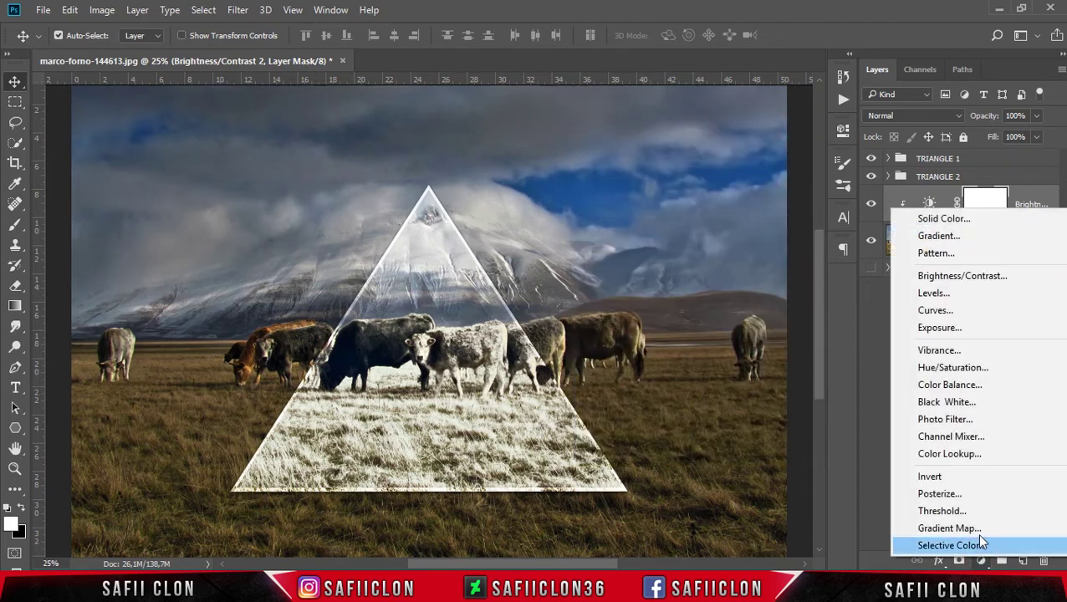
Add a clipped Curves 1 layer, lower its top point and set midtones to Input 149 / Output 110.
click(935, 311)
click(707, 448)
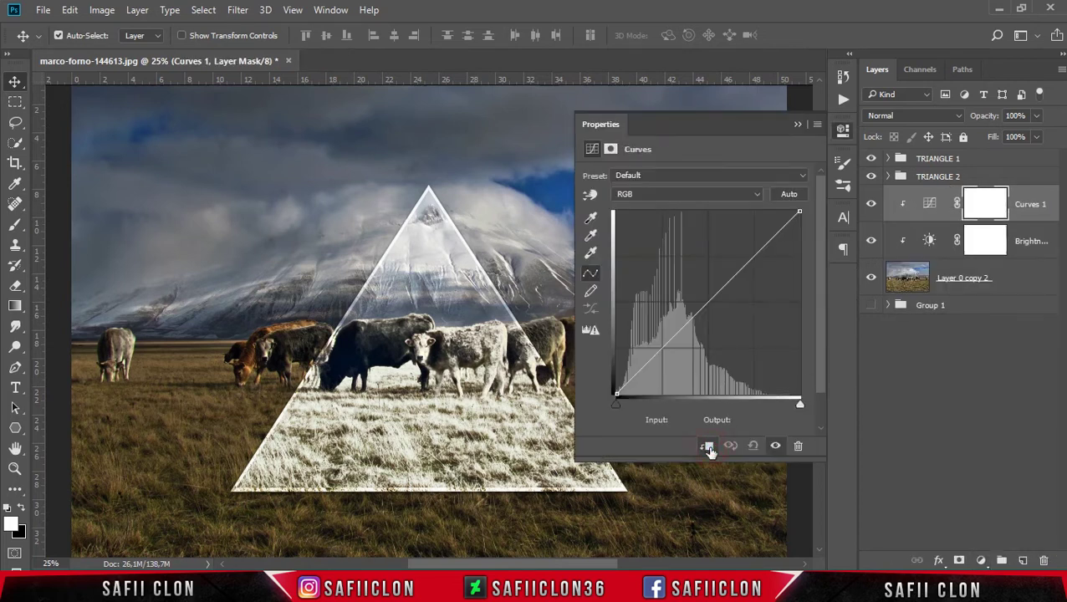
drag(710, 305, 717, 310)
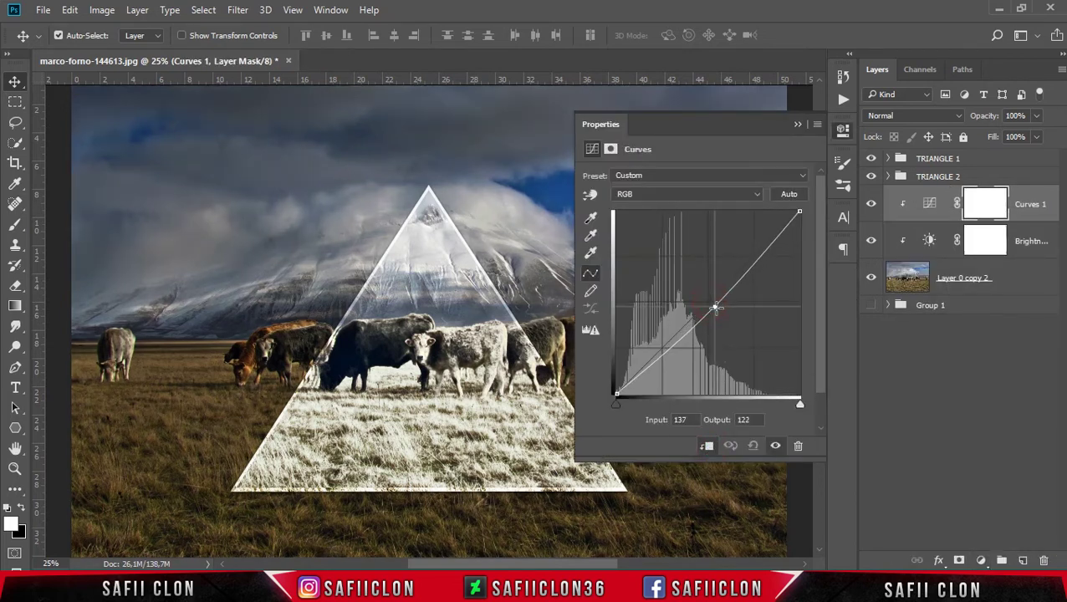
drag(799, 212, 808, 225)
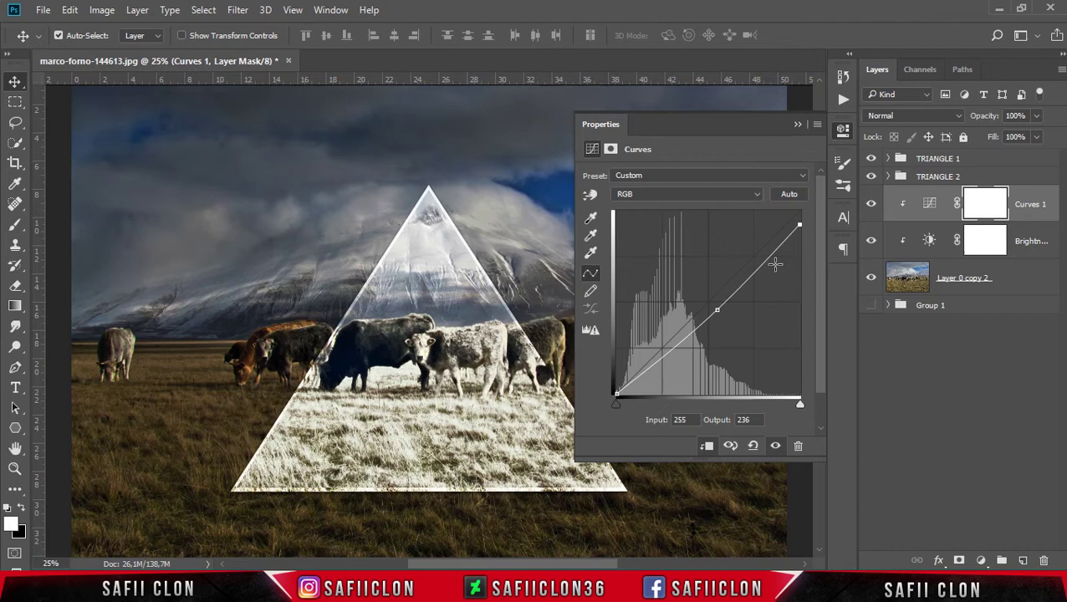
drag(716, 310, 722, 315)
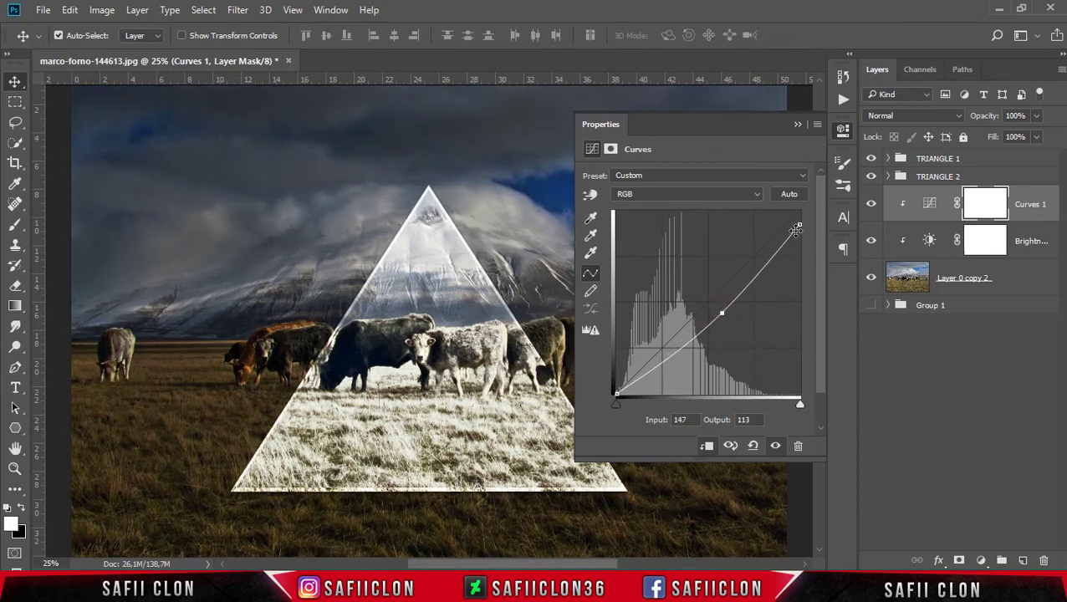
drag(806, 225, 810, 247)
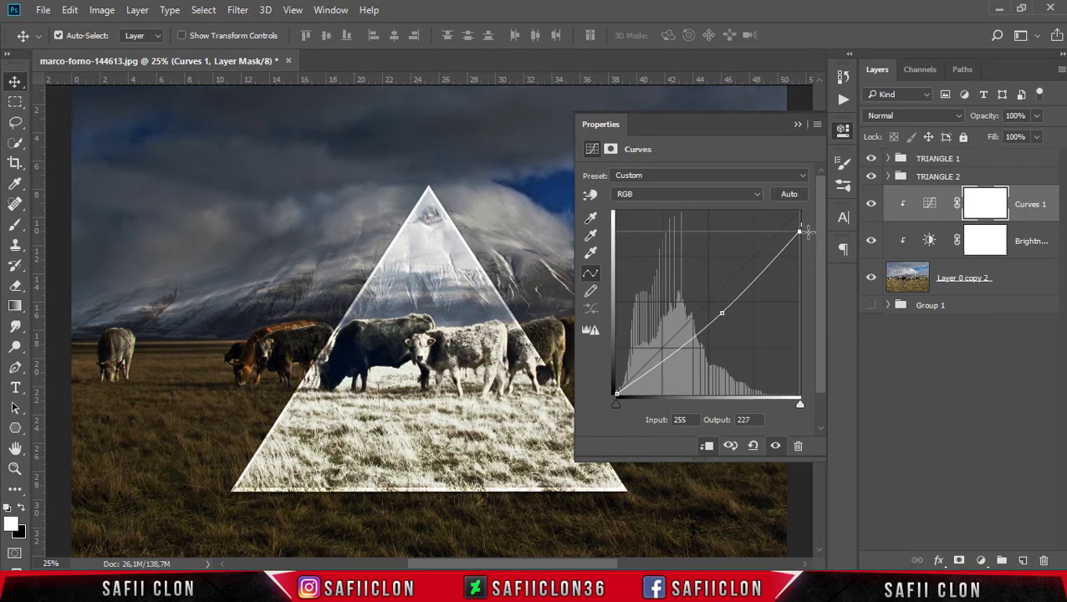
drag(724, 314, 725, 316)
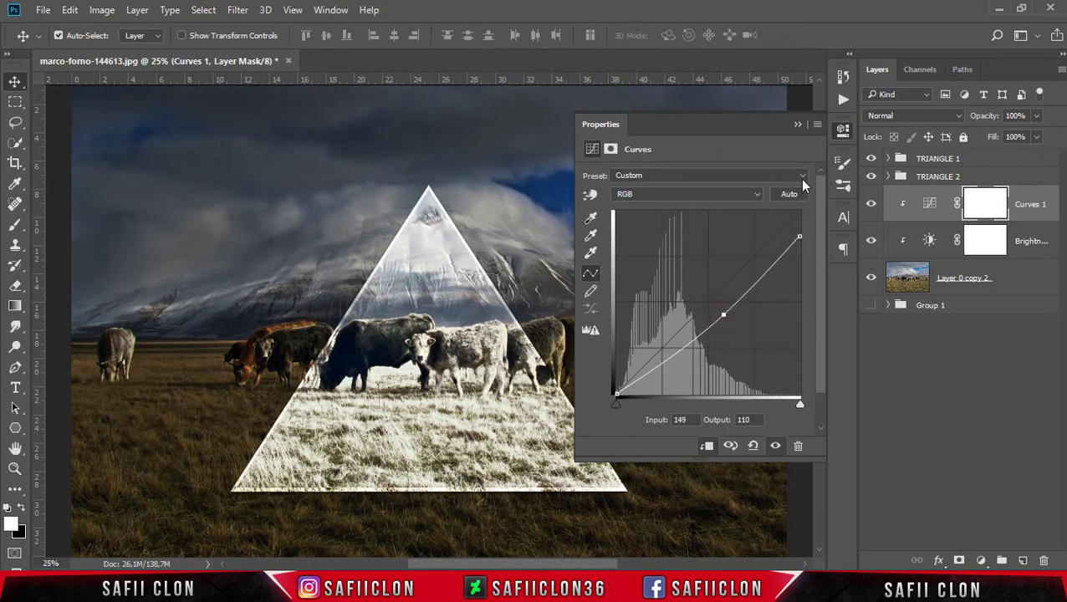
click(797, 125)
Target the Curves 1 mask and pick a soft round Brush preset.
key(ctrl+minus)
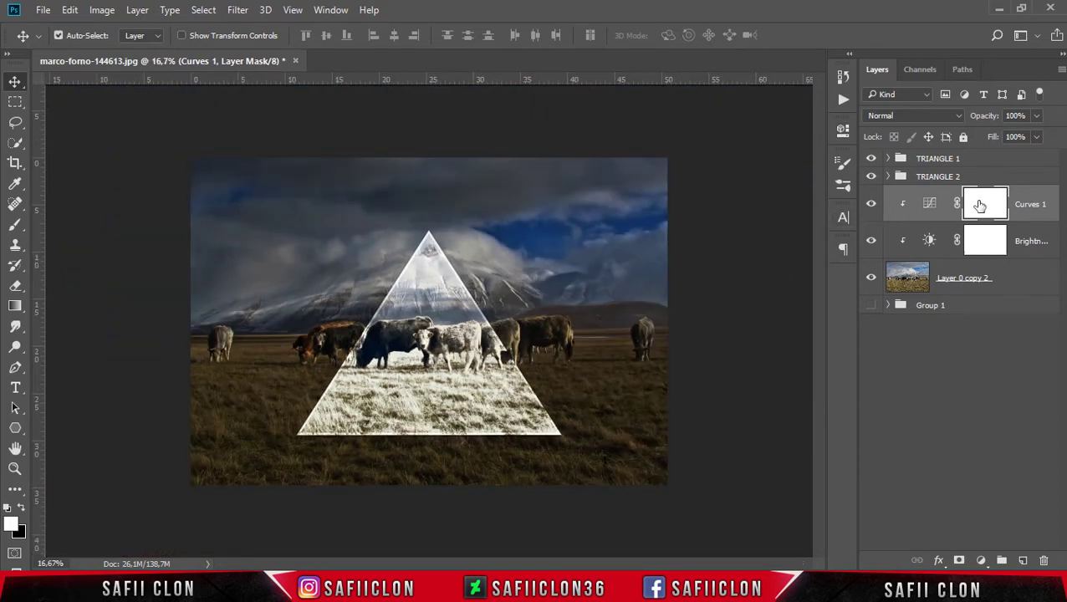
click(981, 203)
click(20, 229)
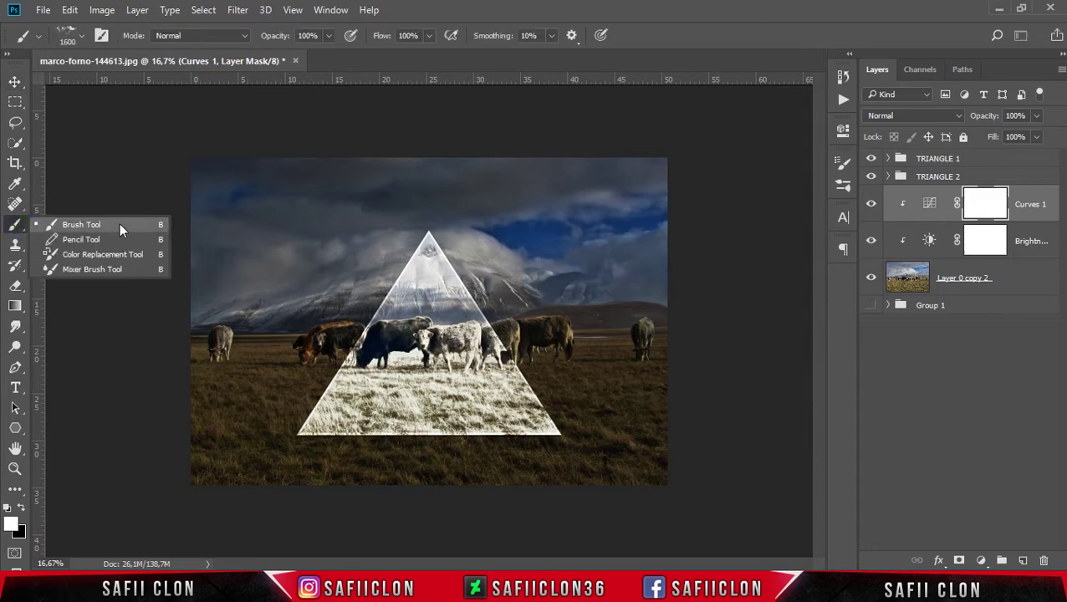
click(92, 226)
click(84, 37)
drag(307, 341, 298, 198)
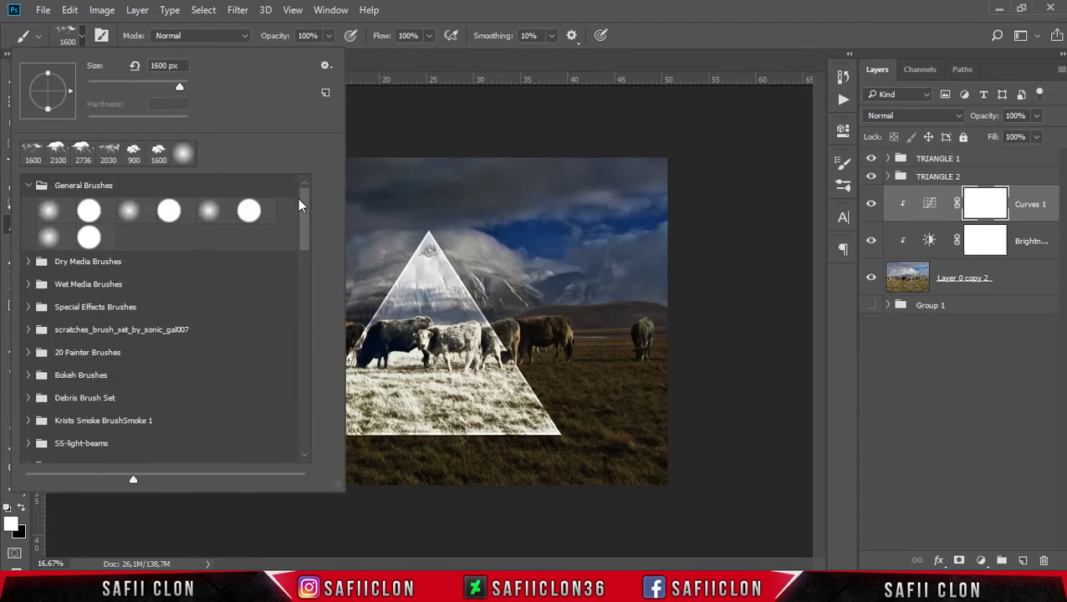
click(48, 211)
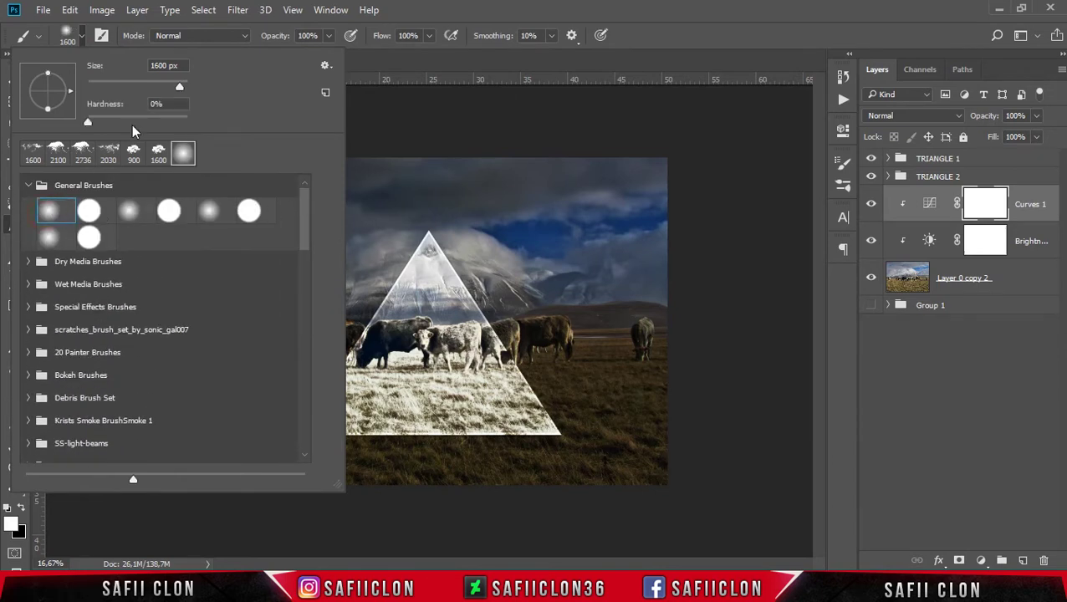
drag(179, 91, 174, 88)
click(419, 8)
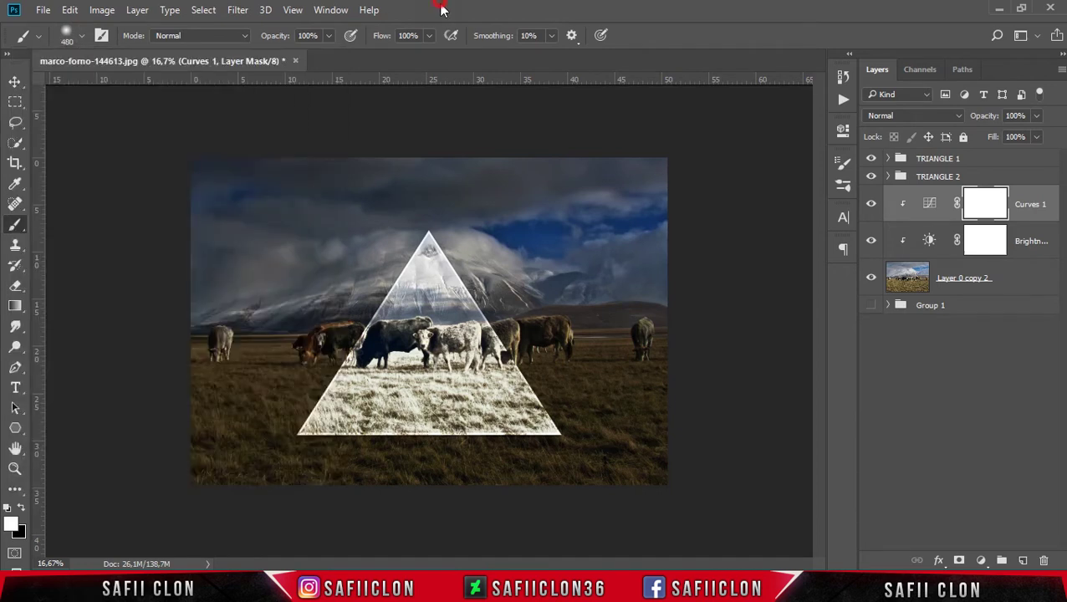
Set the brush to 23% opacity, about 1200 px, with black foreground colour.
click(329, 40)
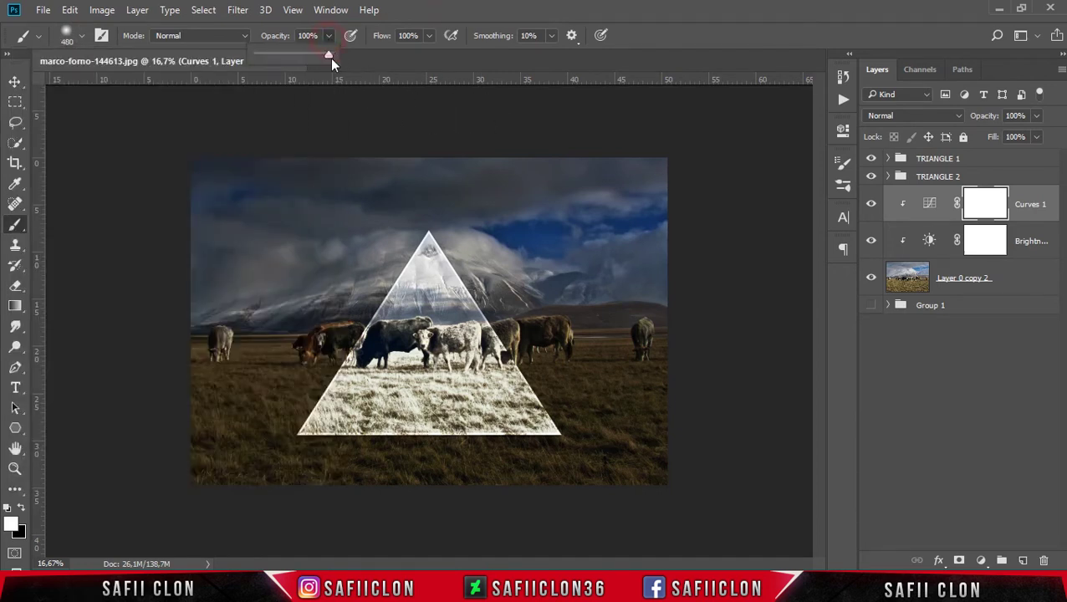
drag(324, 56, 320, 57)
click(434, 13)
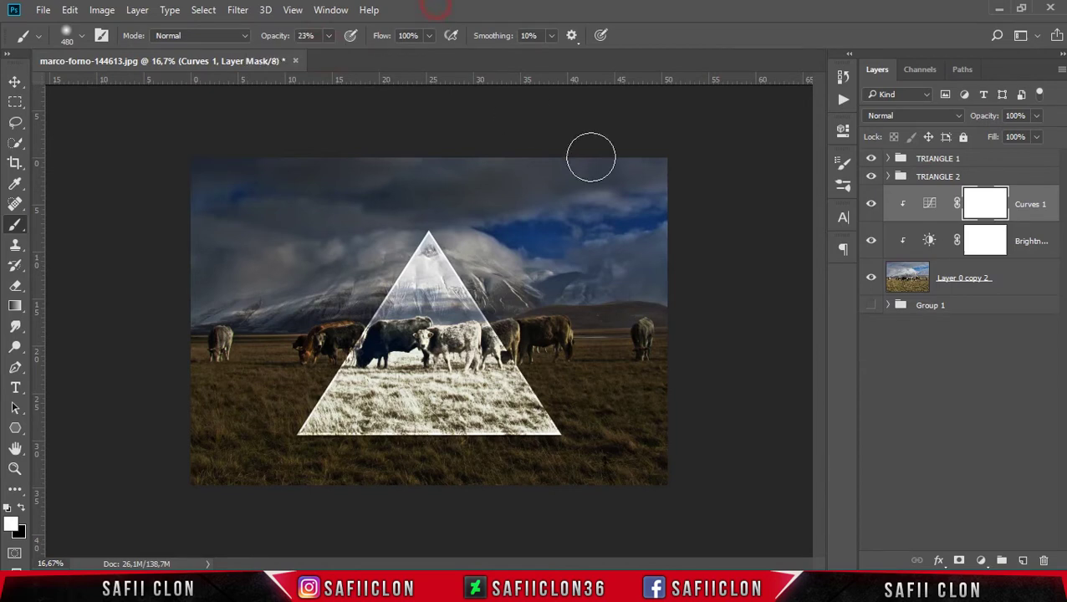
key(bracketright)
key(bracketright)
key(bracketright)
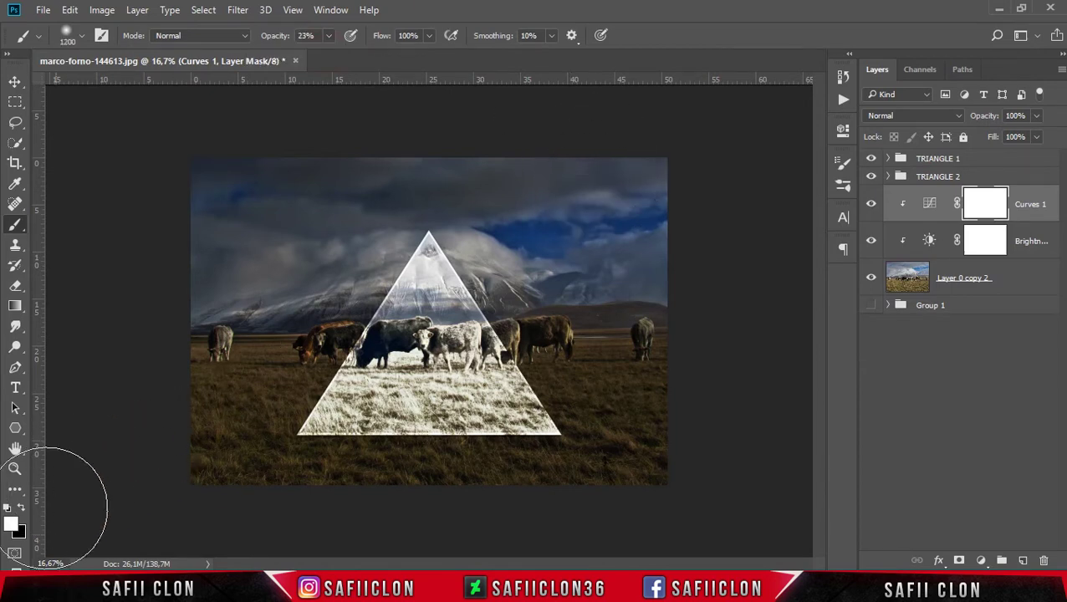
click(21, 507)
Softly paint the mask over the top-right sky and the right-hand field.
key(bracketright)
key(bracketright)
key(bracketright)
click(615, 256)
mouse_move(798, 206)
mouse_down()
mouse_move(679, 178)
mouse_move(595, 278)
mouse_up()
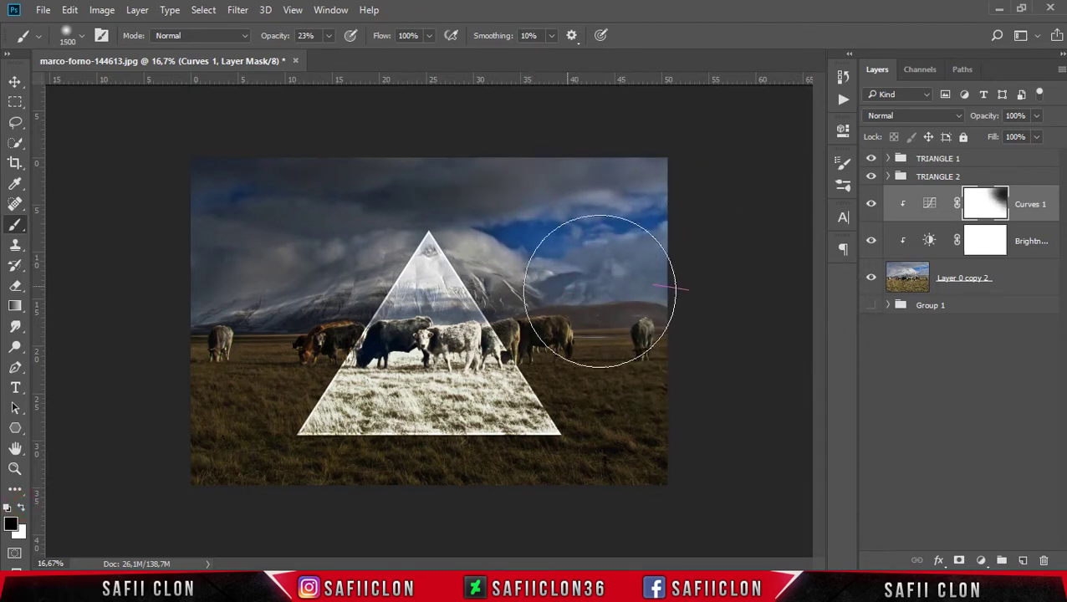
key(ctrl+plus)
key(bracketleft)
key(bracketleft)
key(bracketleft)
mouse_move(688, 385)
mouse_down()
mouse_move(691, 125)
mouse_move(691, 183)
mouse_up()
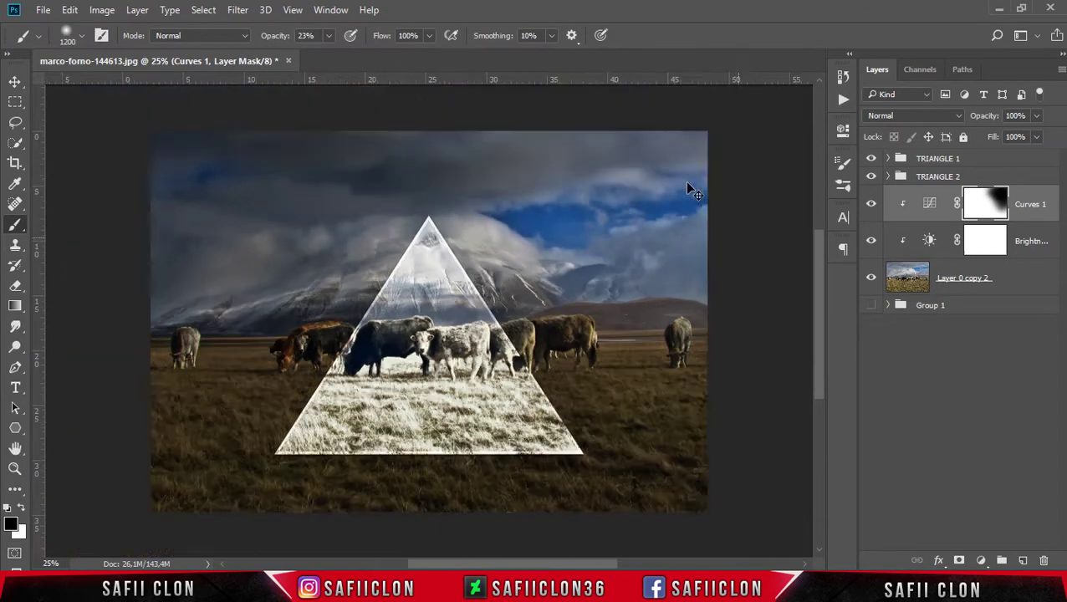
key(ctrl+minus)
drag(368, 191, 235, 149)
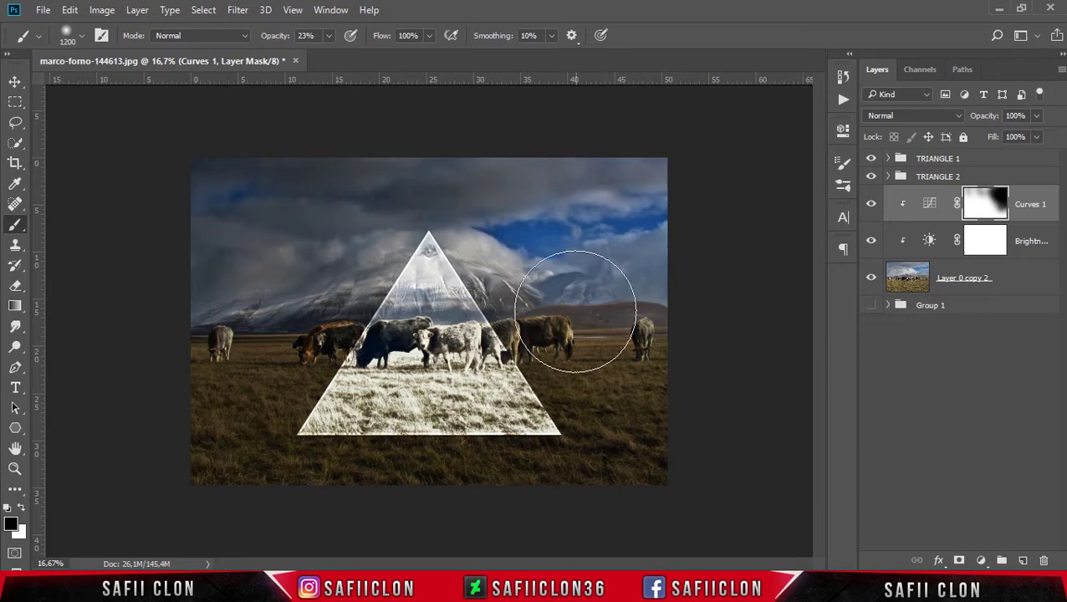
drag(418, 316, 578, 255)
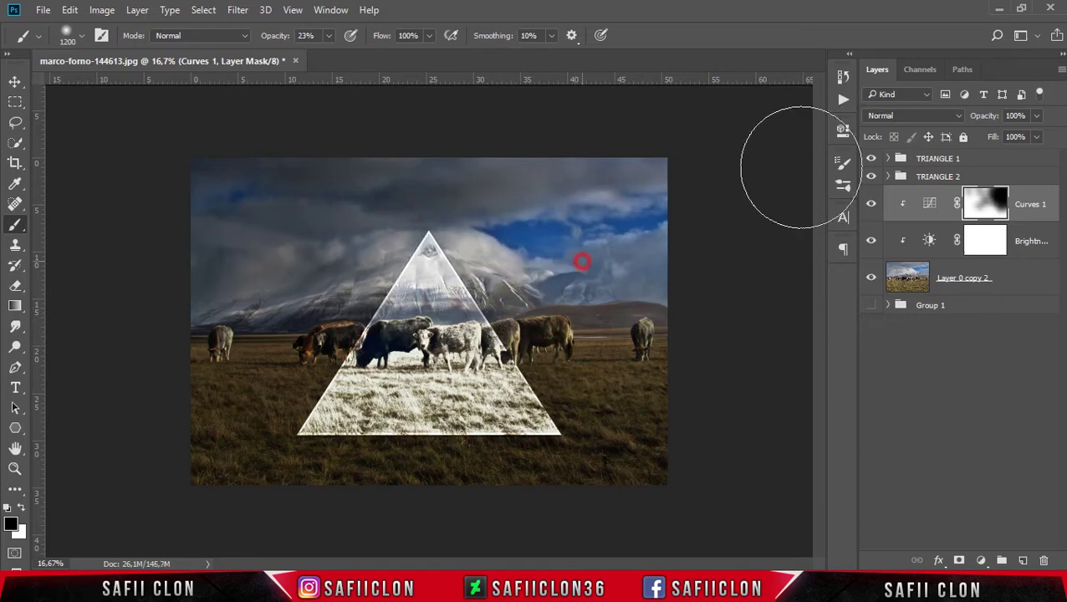
click(636, 386)
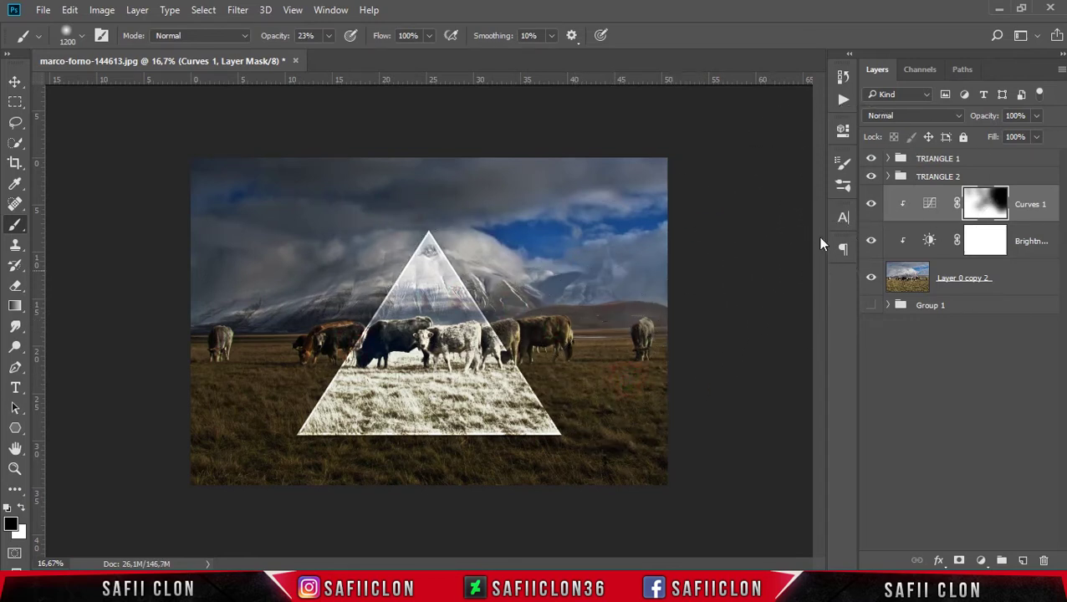
Toggle Curves 1 visibility off and on to compare the result.
click(876, 206)
click(872, 207)
click(872, 207)
click(872, 206)
Group the photo layer and its adjustments into a group named BACKGROUND.
click(1041, 211)
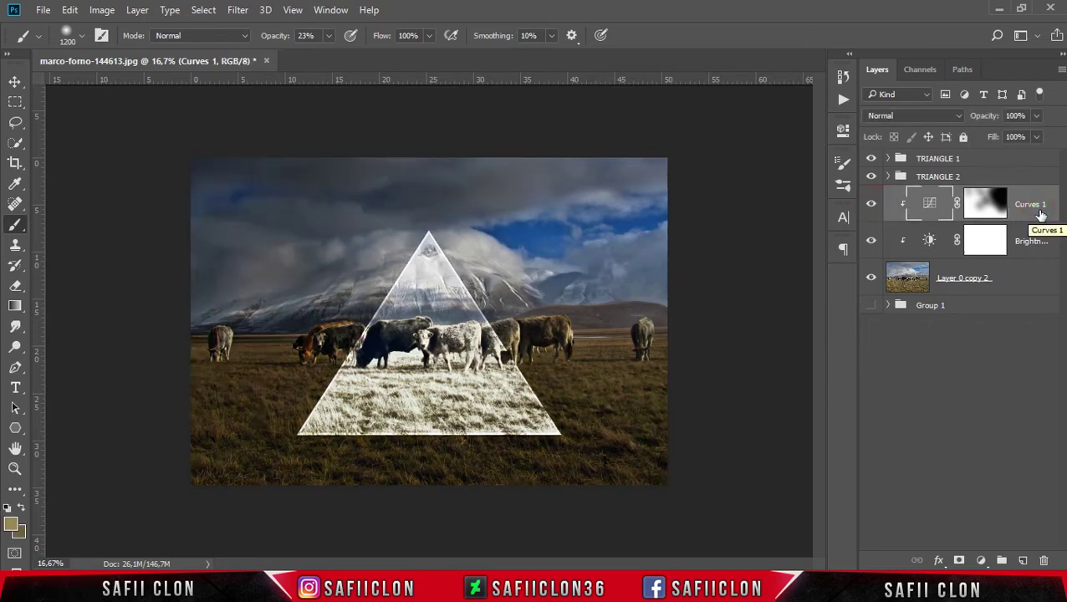
click(1020, 280)
right_click(1017, 276)
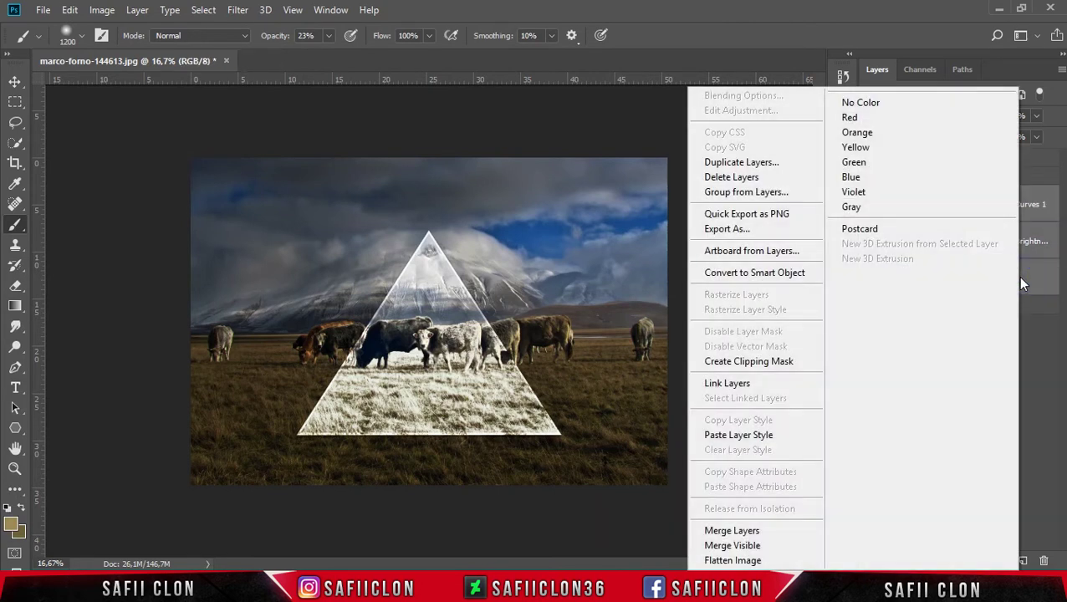
click(746, 191)
text(BACKGROUND)
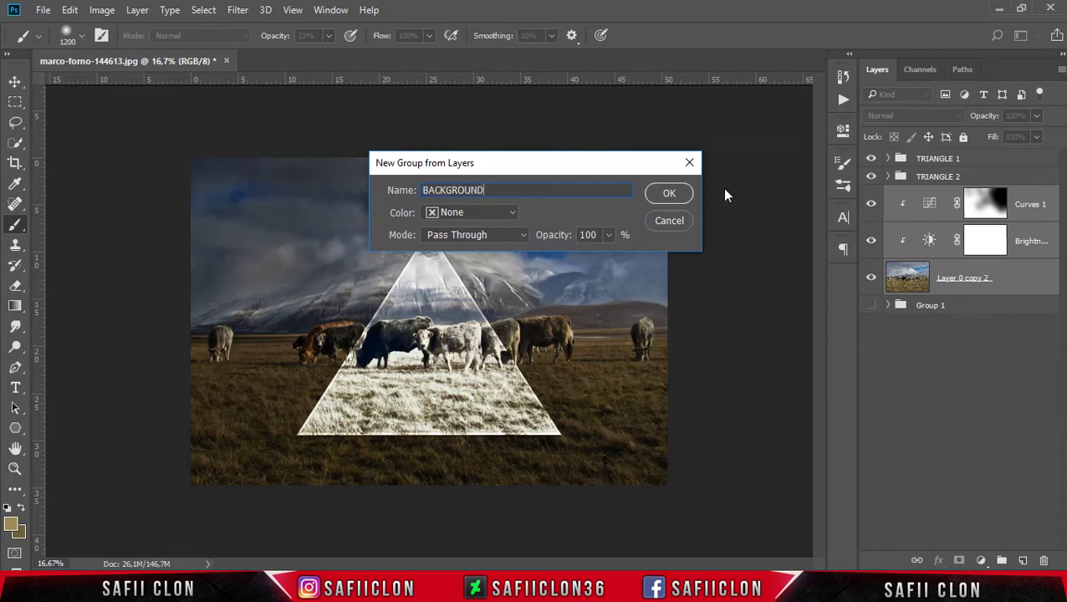
click(669, 194)
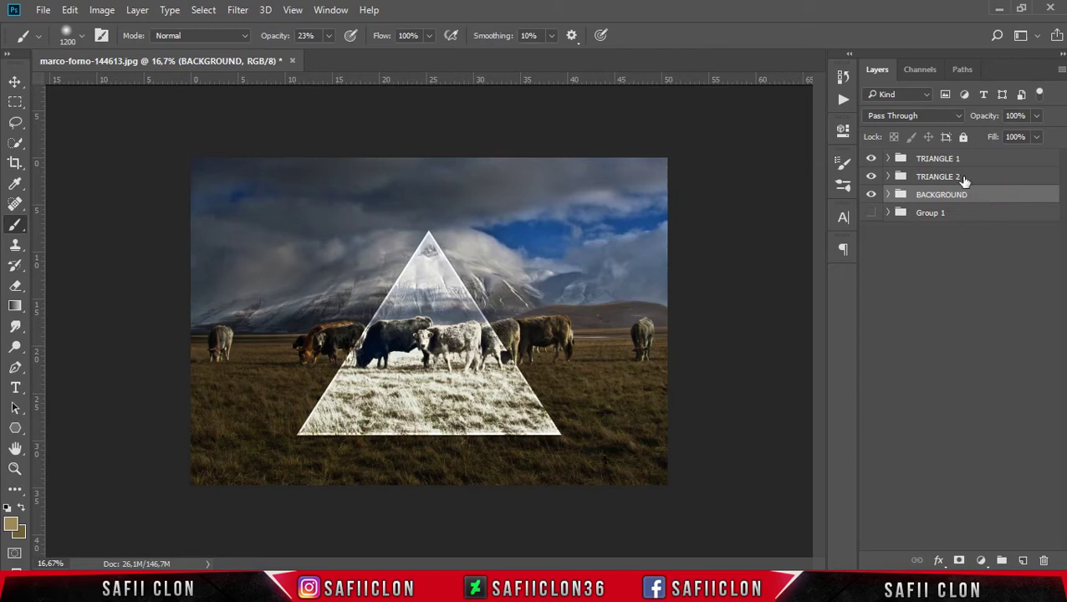
Group TRIANGLE 1 and TRIANGLE 2 together and name the new group TRIANGLE.
click(994, 177)
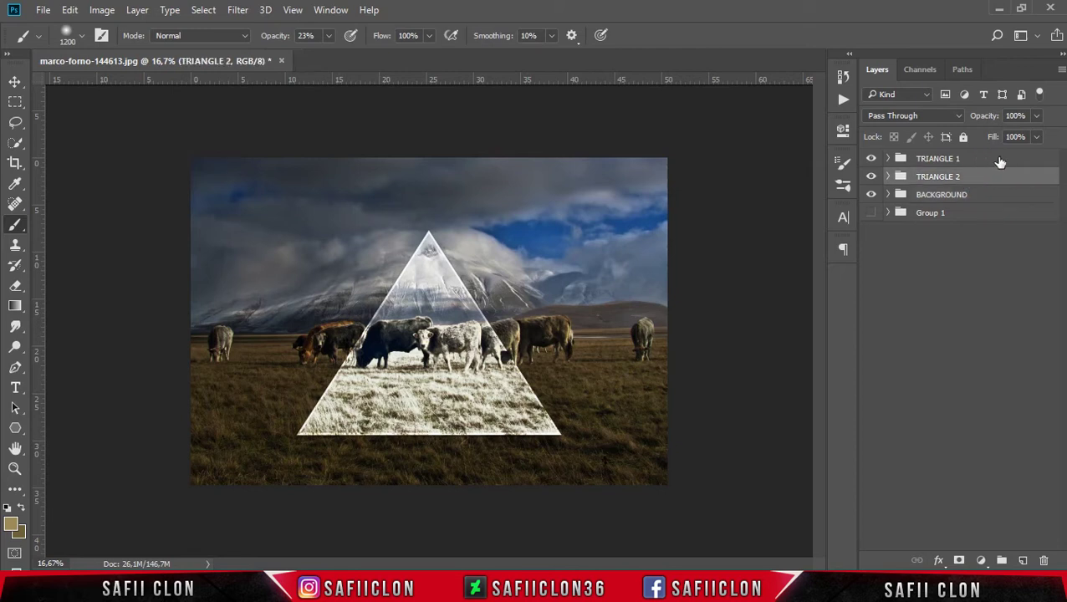
shift+click(1000, 160)
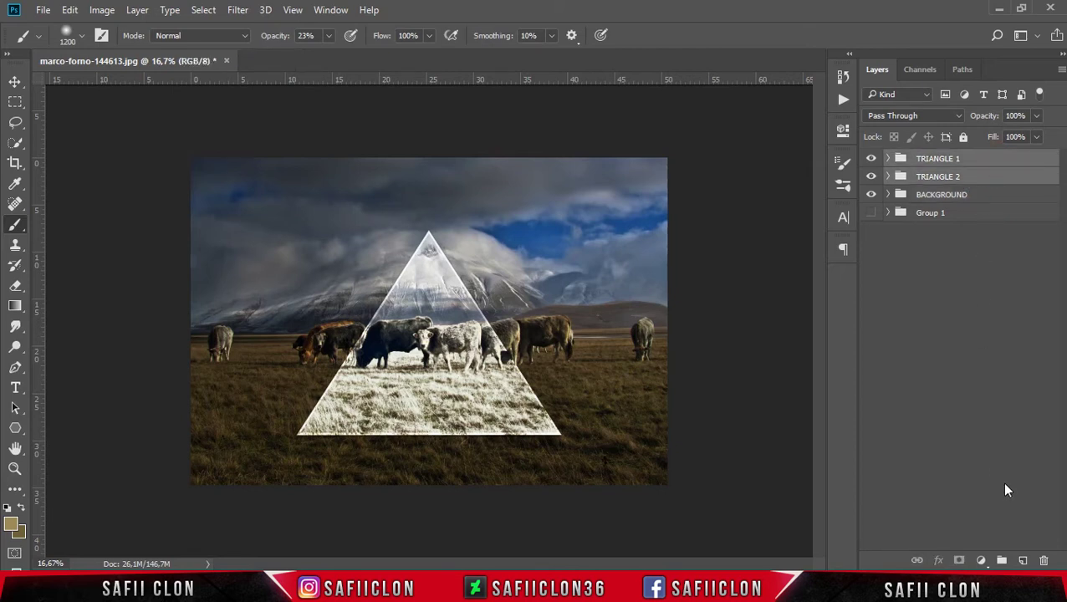
click(1002, 561)
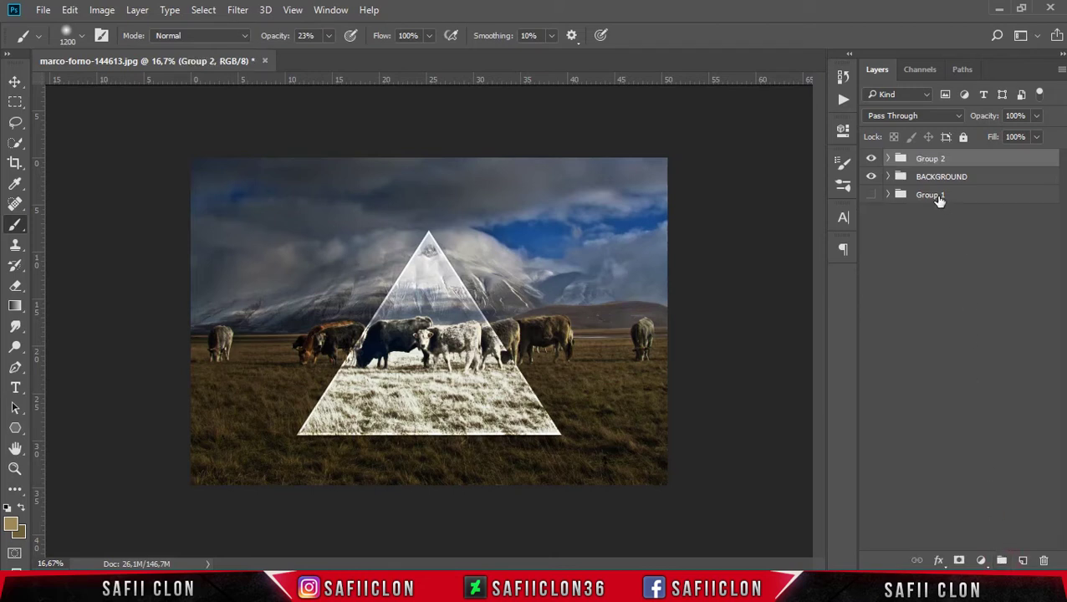
double_click(930, 158)
text(TR)
click(990, 163)
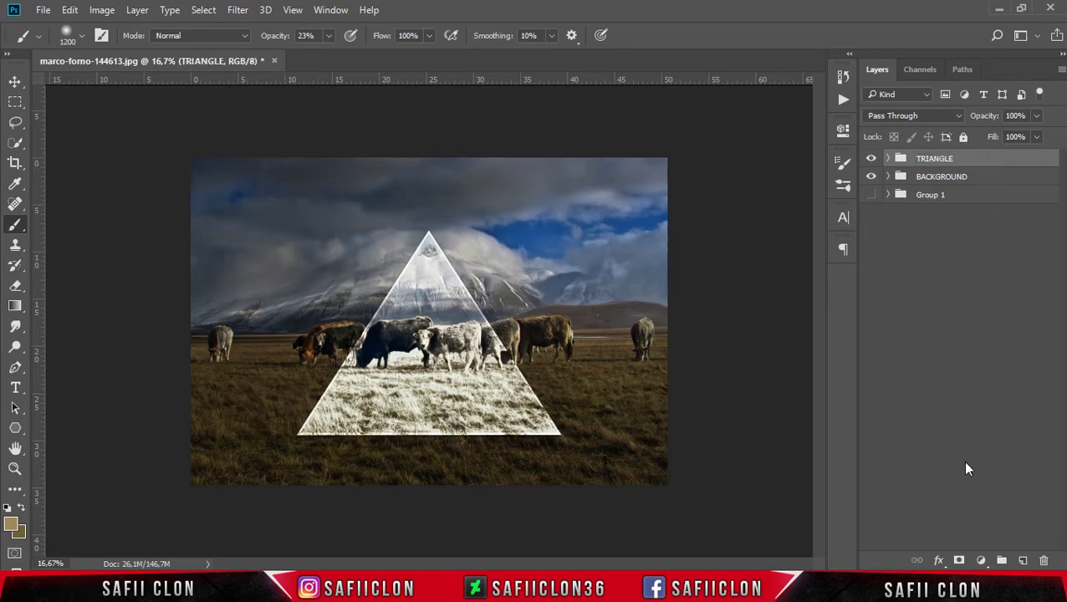
Add a layer mask to the TRIANGLE group, target it, and zoom to 33.3%.
click(960, 561)
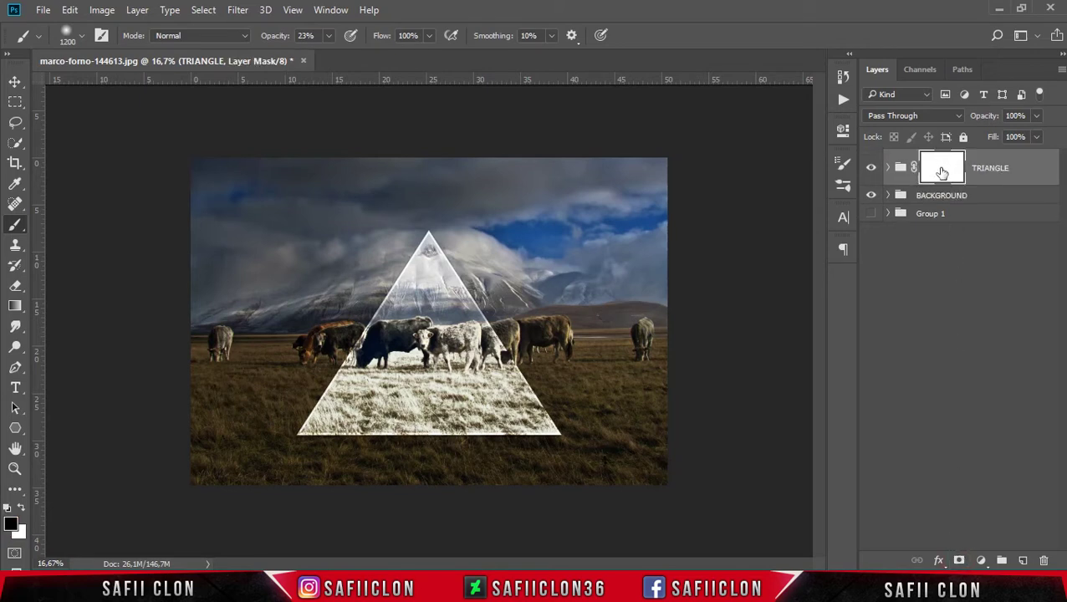
click(942, 166)
key(ctrl+plus)
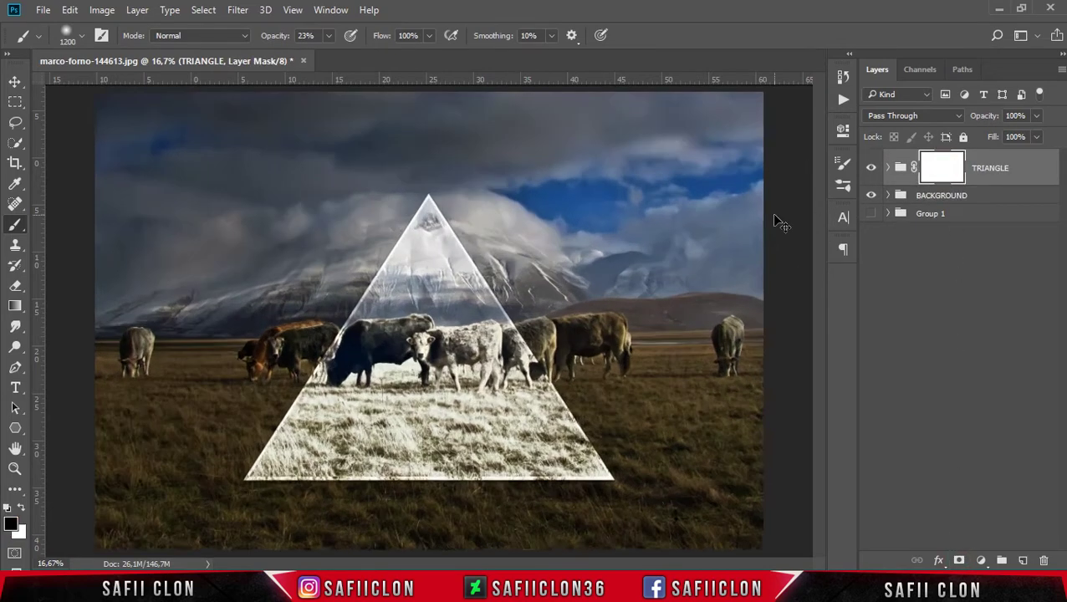
key(ctrl+plus)
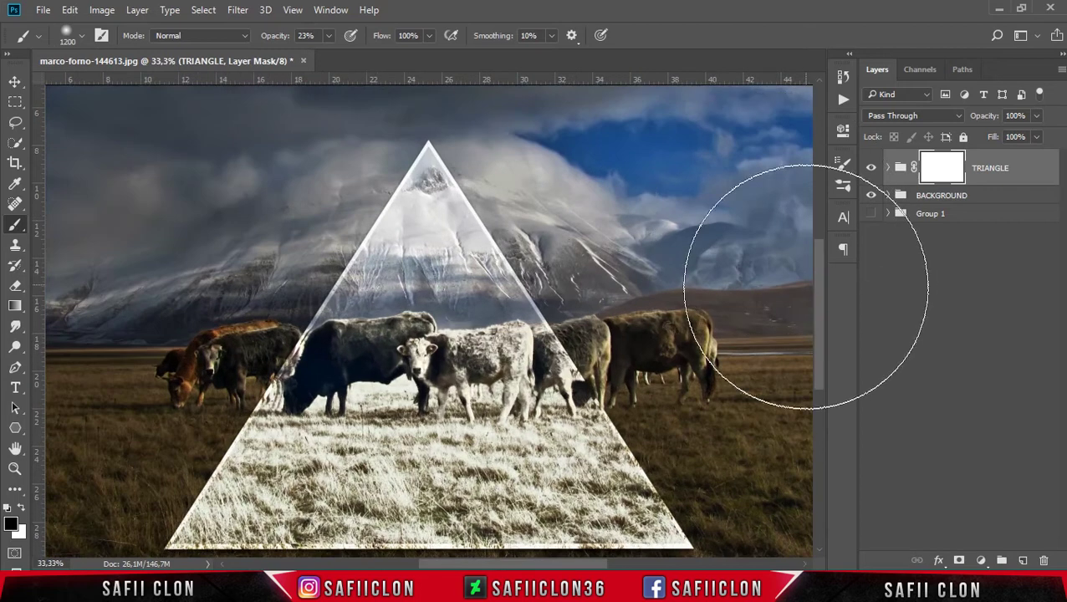
drag(816, 291, 820, 335)
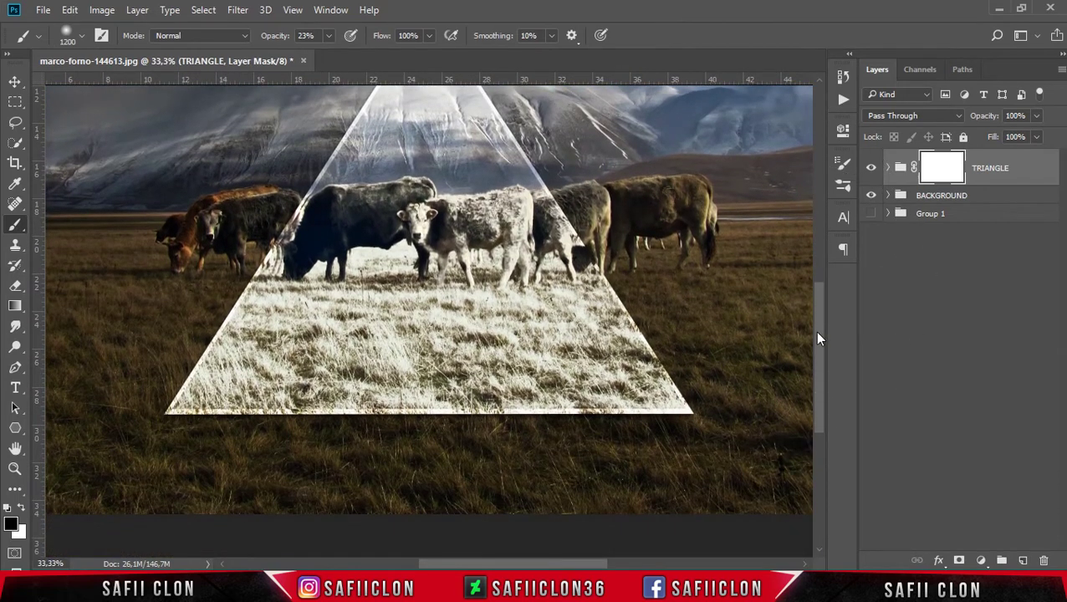
Choose the Brush tool with the 448 grass brush preset.
right_click(7, 227)
click(58, 225)
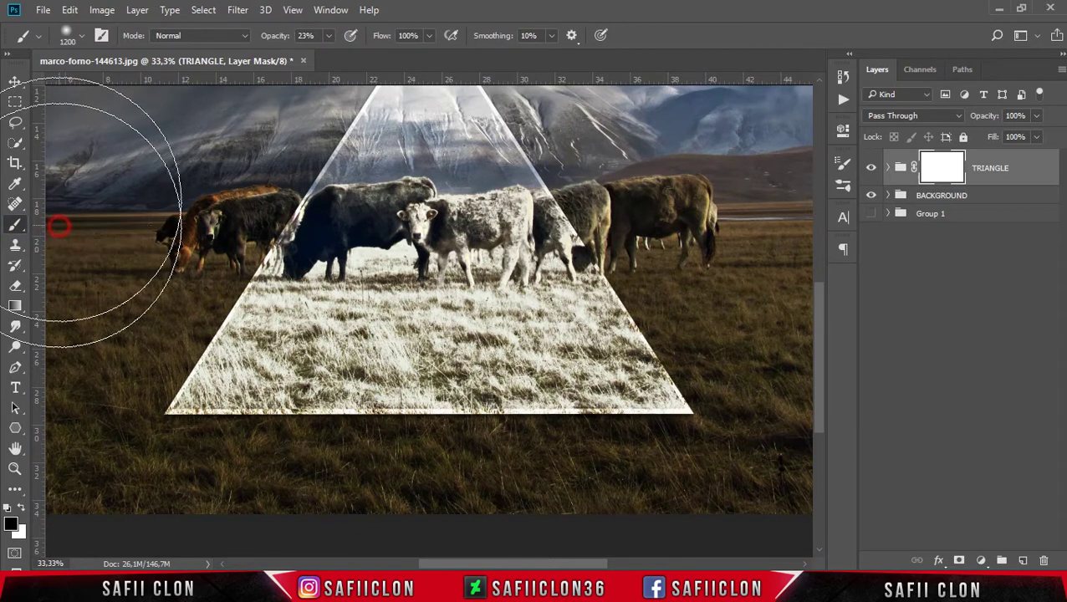
click(85, 34)
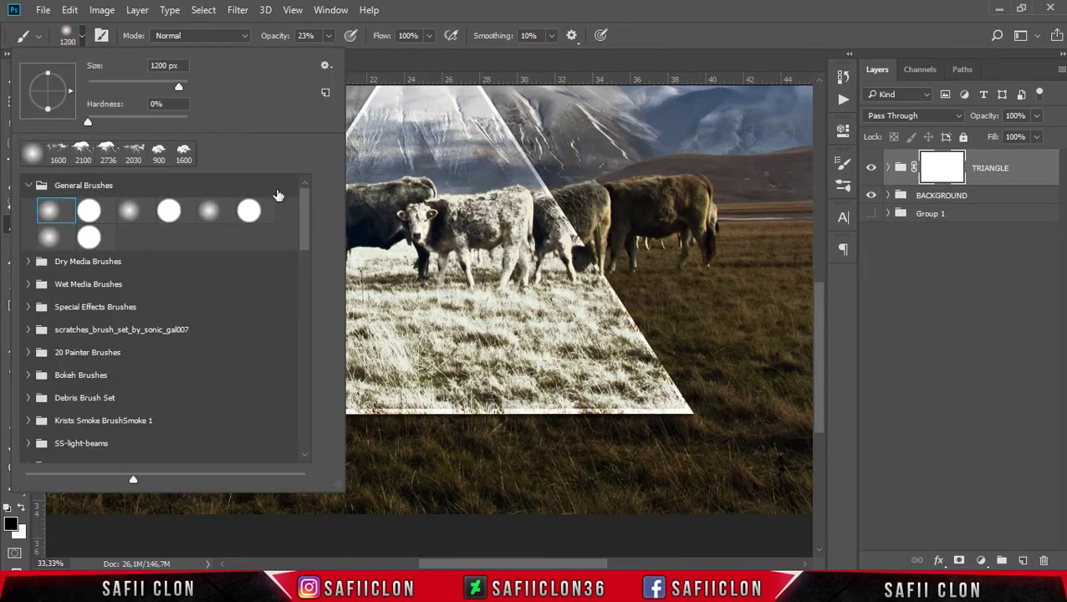
drag(303, 215, 316, 257)
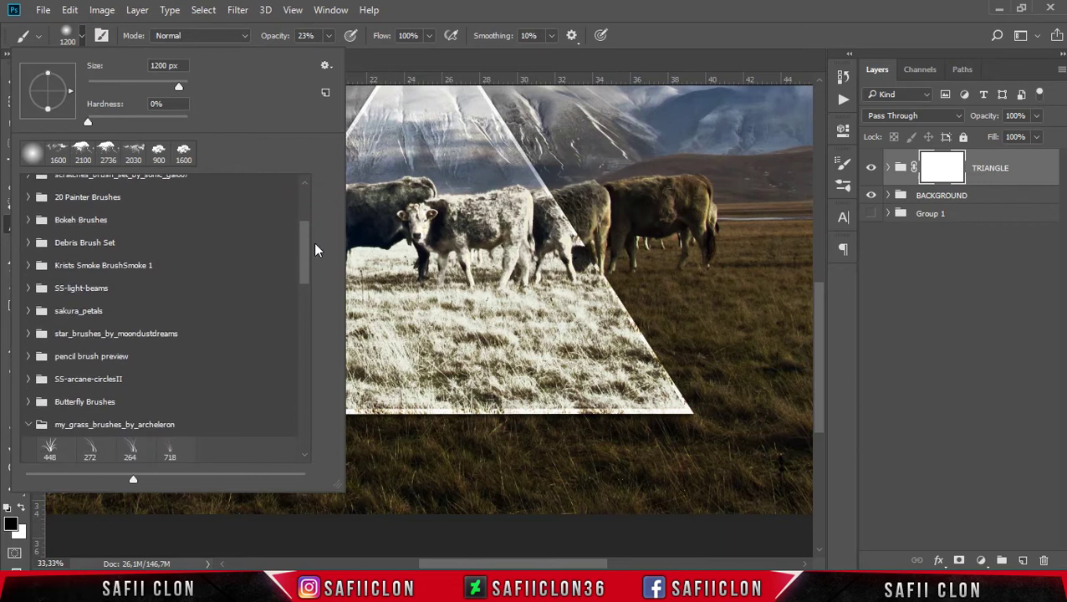
drag(315, 257, 317, 283)
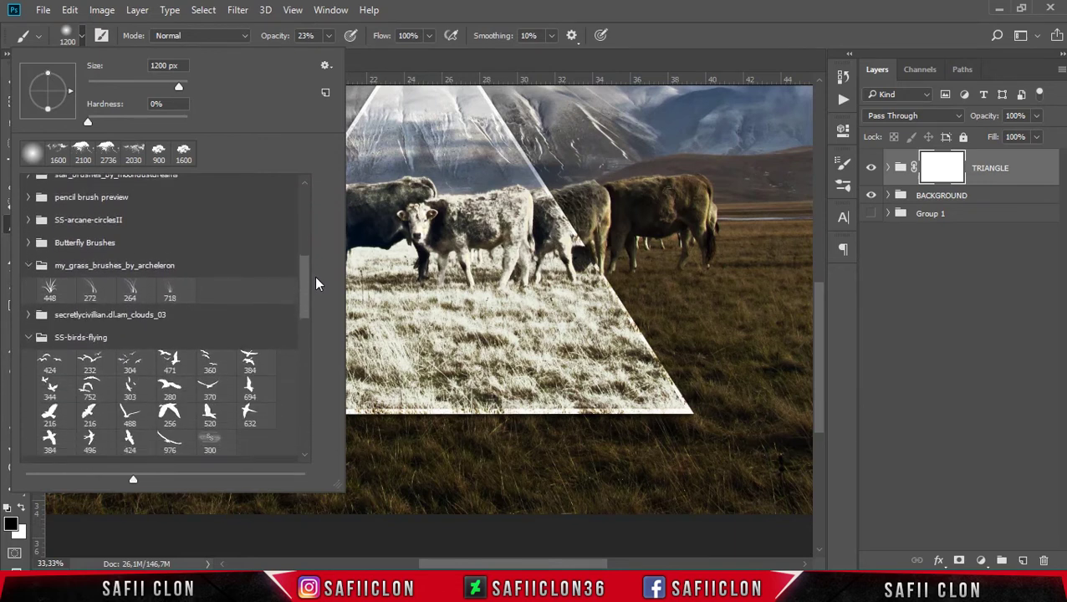
click(50, 291)
Set the grass brush to 196 px at 100% opacity.
drag(174, 89, 156, 87)
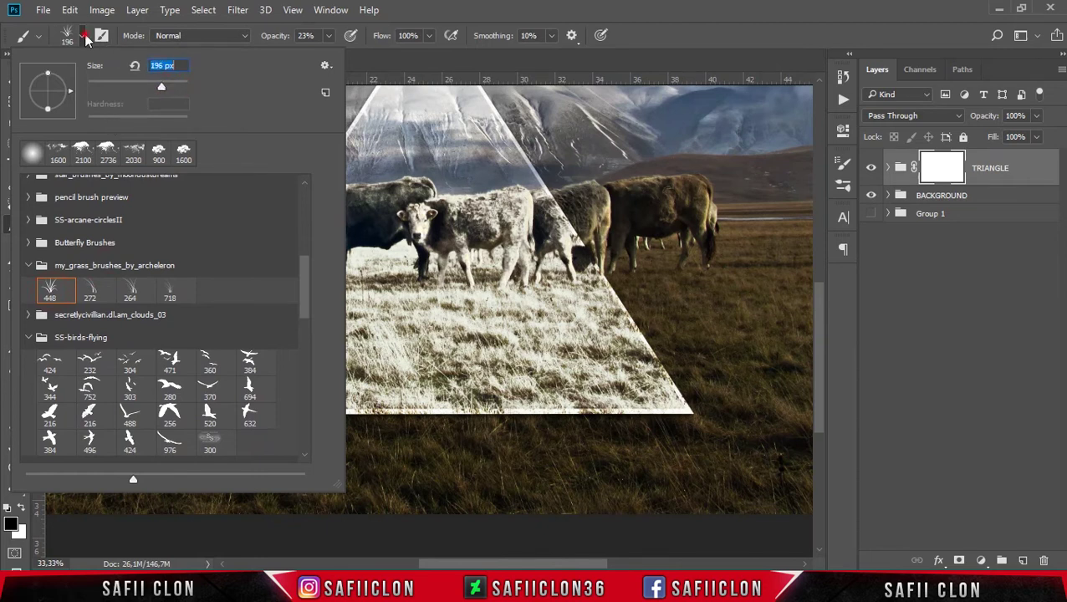
click(82, 35)
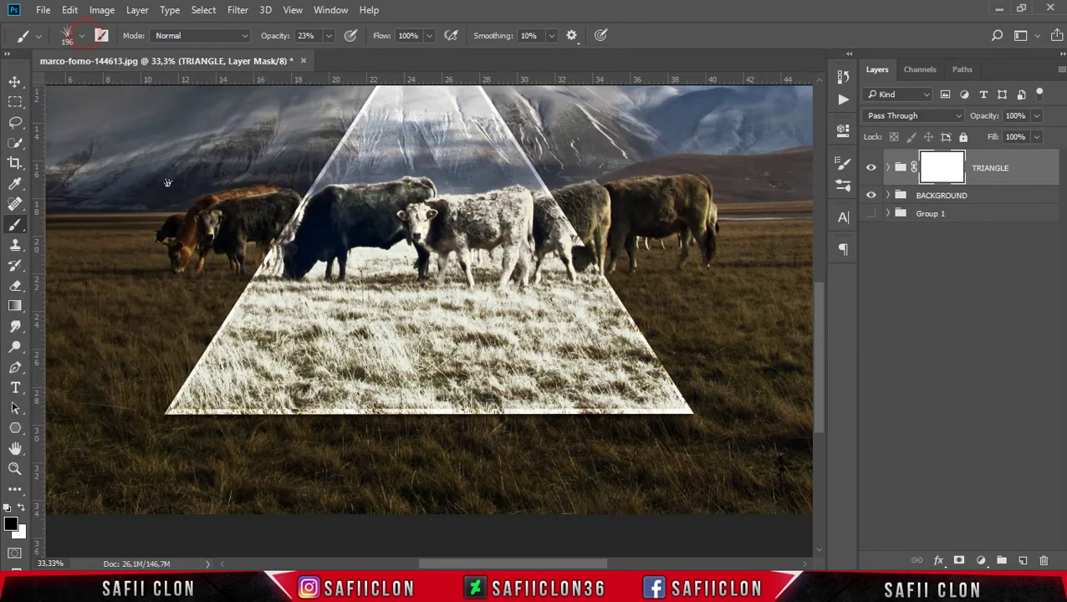
click(329, 37)
drag(378, 58, 395, 56)
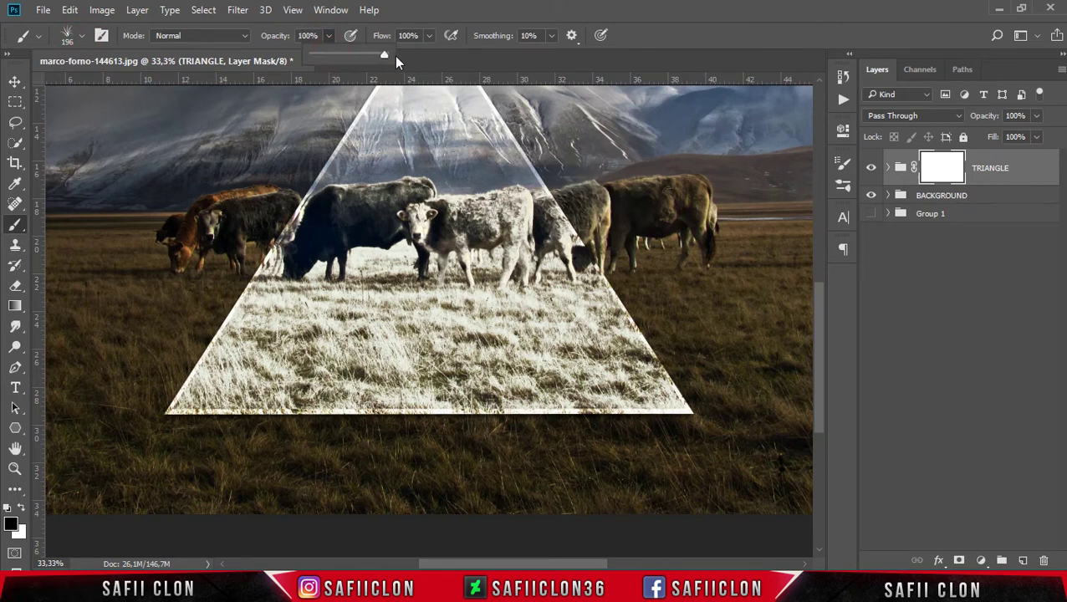
click(466, 11)
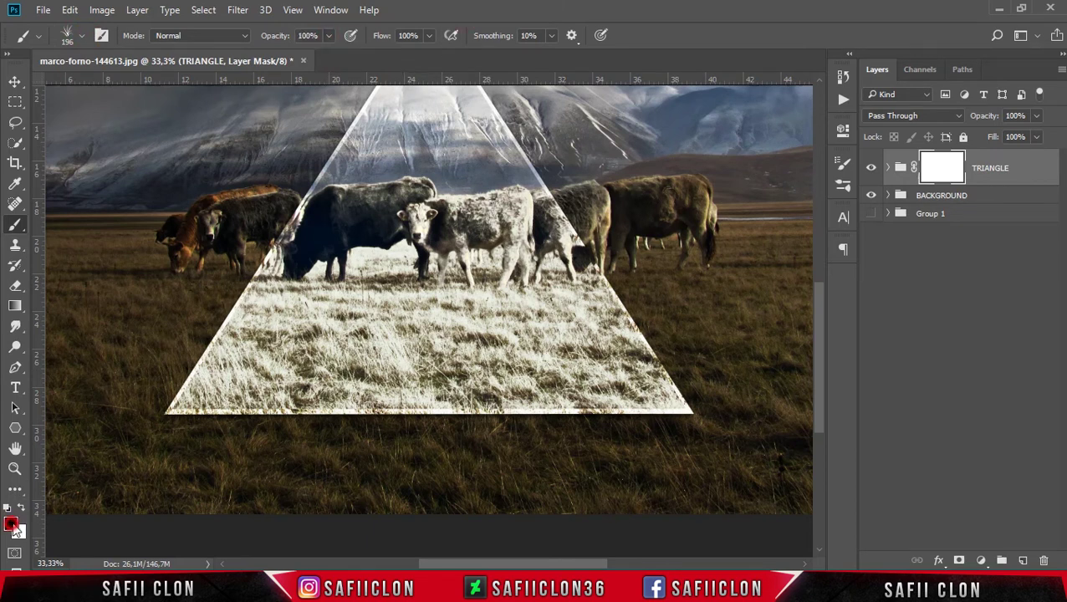
Keep black as the foreground colour and return to the Brush zoomed on the triangle.
click(10, 521)
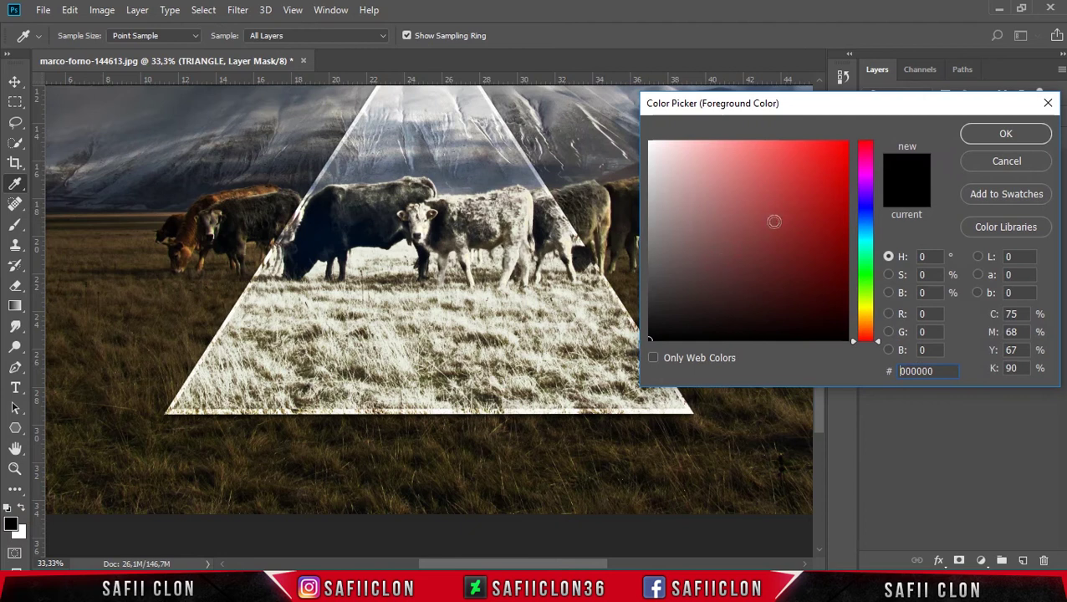
click(1004, 136)
key(b)
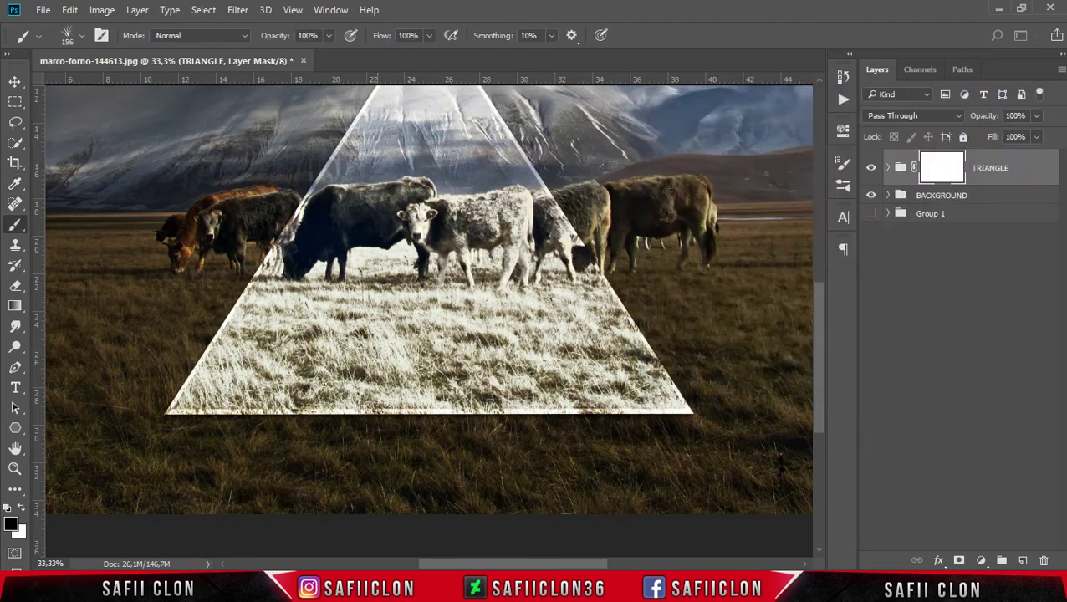
key(ctrl+plus)
scroll(269, 404, down, 3)
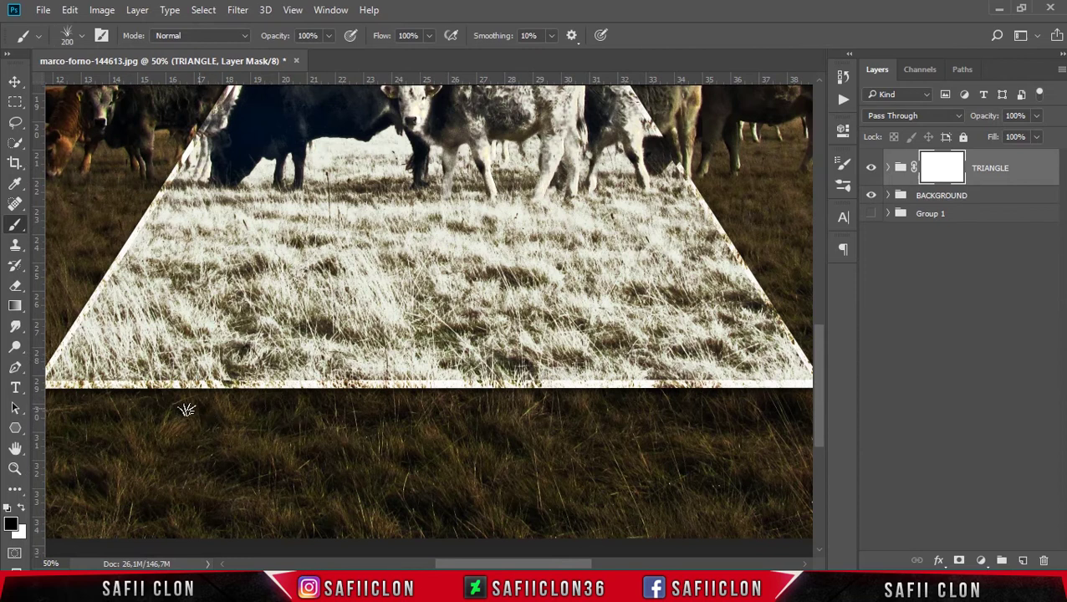
key(bracketleft)
key(bracketleft)
key(bracketleft)
Paint grass strokes along the triangle mask's bottom edge at 70–150 px.
click(174, 400)
key(bracketleft)
key(bracketleft)
key(bracketleft)
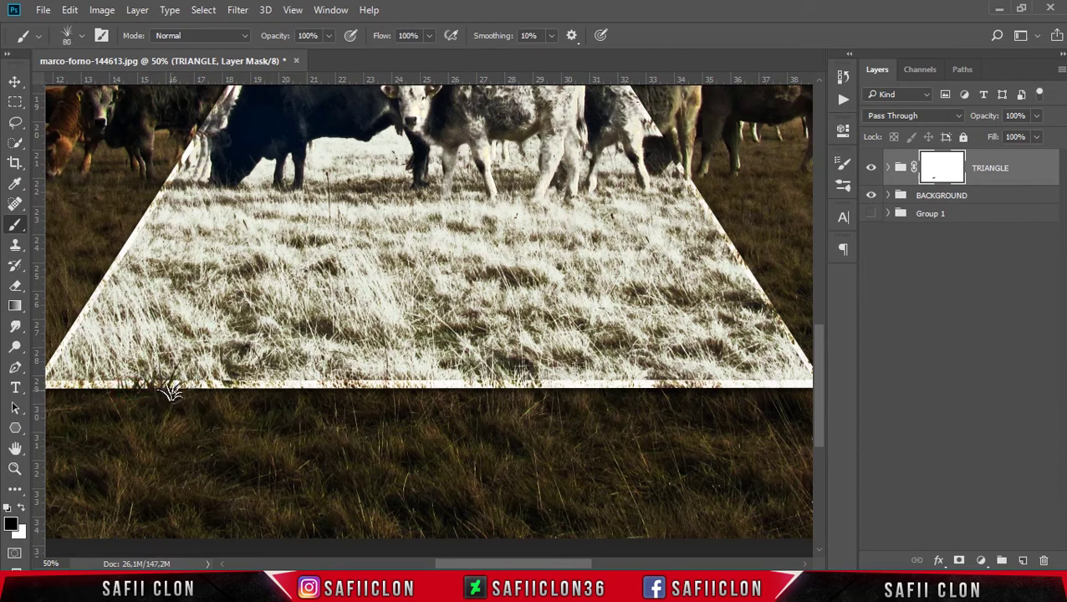
drag(192, 396, 778, 390)
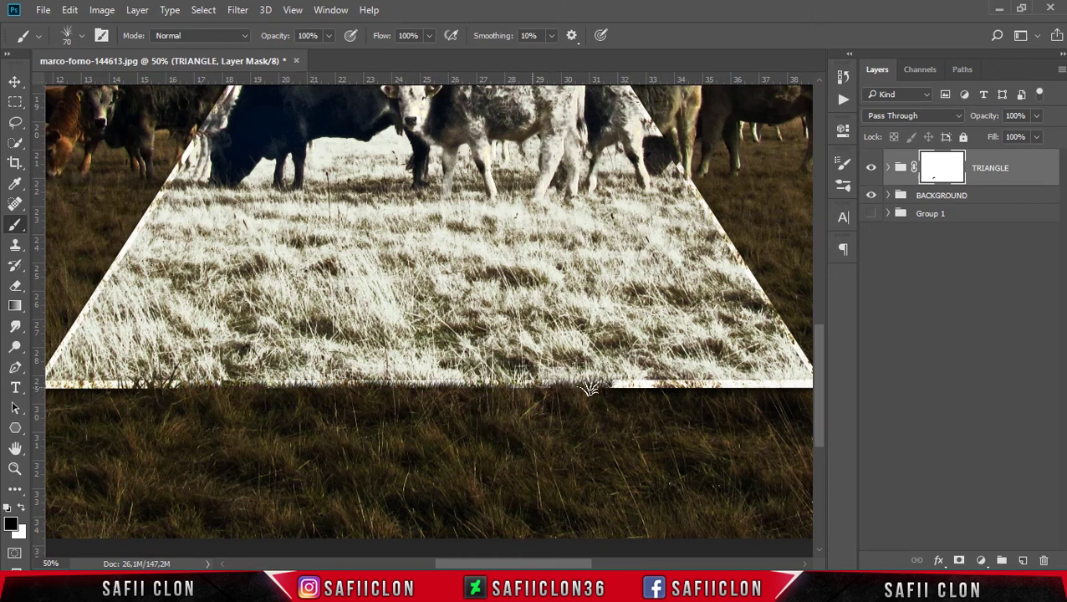
key(bracketright)
key(bracketright)
key(bracketright)
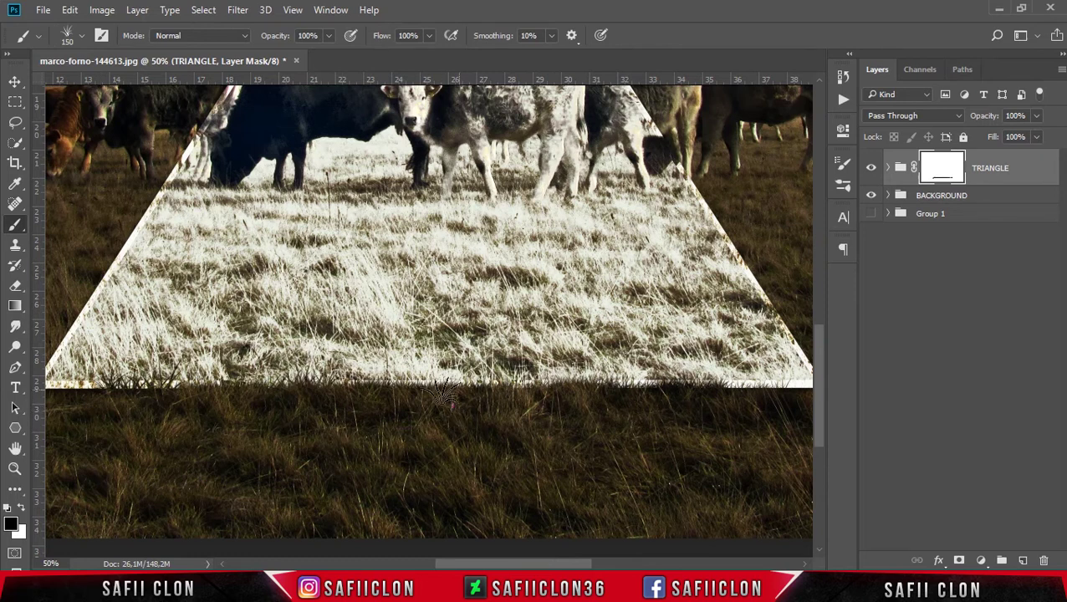
drag(519, 563, 490, 564)
drag(221, 408, 488, 407)
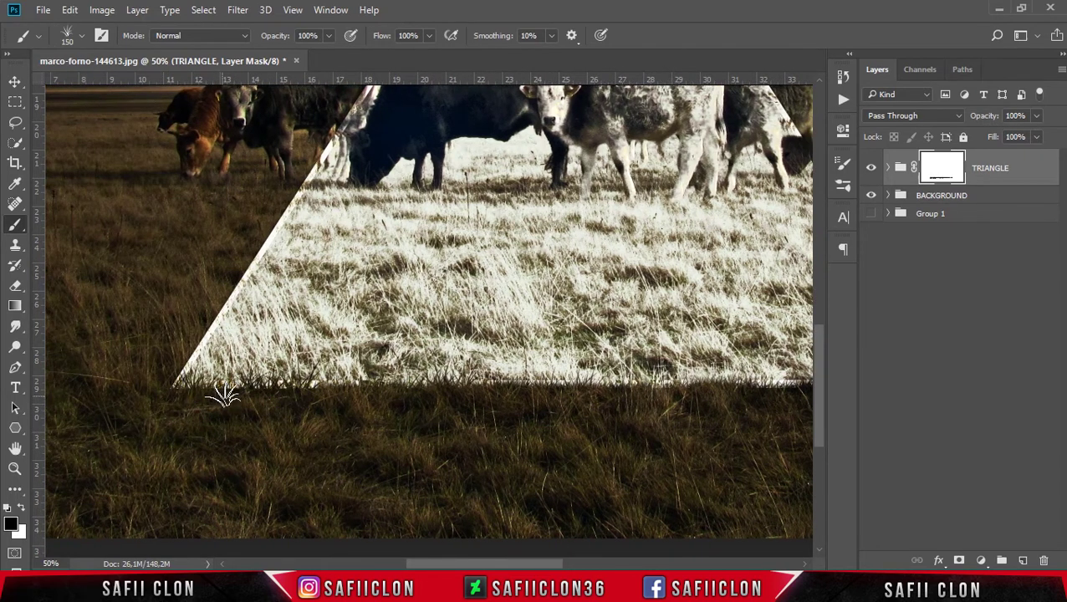
scroll(518, 418, right, 4)
drag(610, 407, 194, 400)
Stamp 150 px grass blades near the triangle's right corner, then zoom out to the whole image.
key(bracketleft)
key(bracketleft)
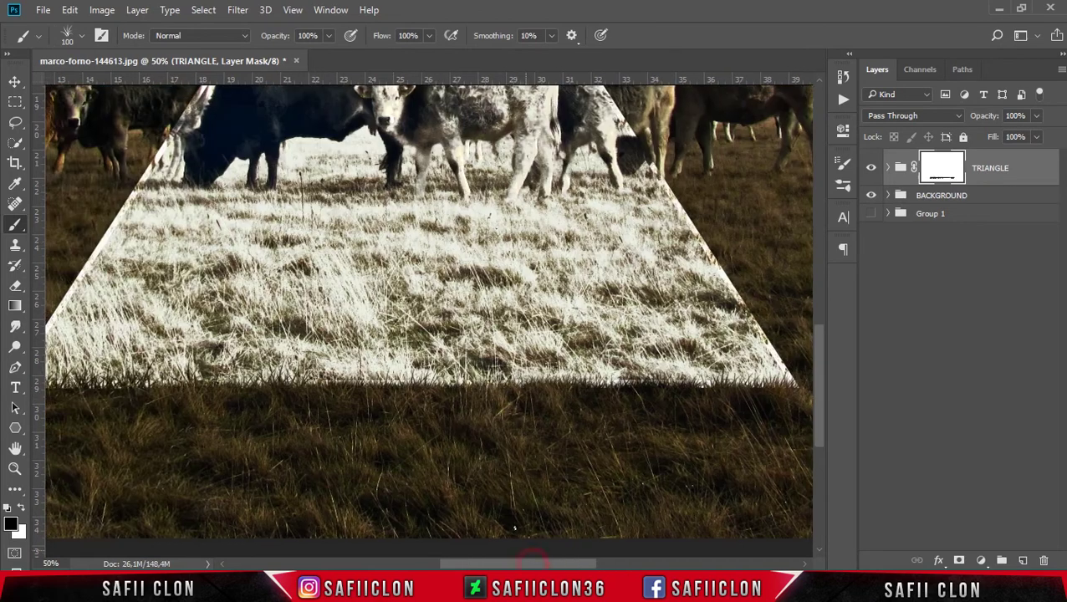
scroll(526, 512, down, 3)
scroll(526, 512, up, 4)
key(bracketright)
key(bracketright)
key(bracketright)
key(bracketleft)
key(bracketleft)
key(bracketleft)
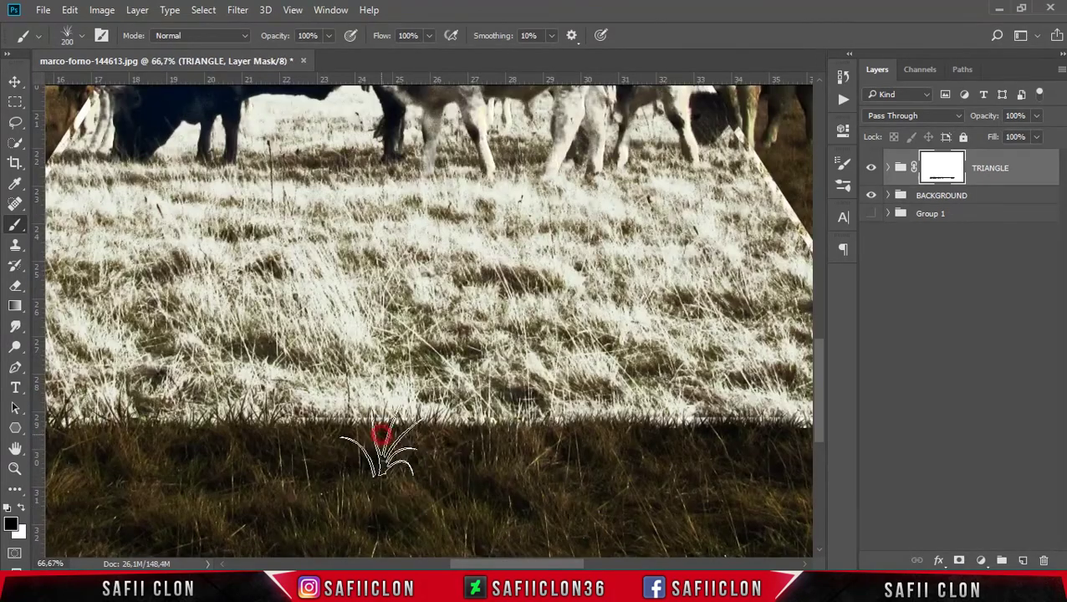
scroll(372, 443, left, 4)
key(bracketleft)
key(bracketleft)
key(bracketleft)
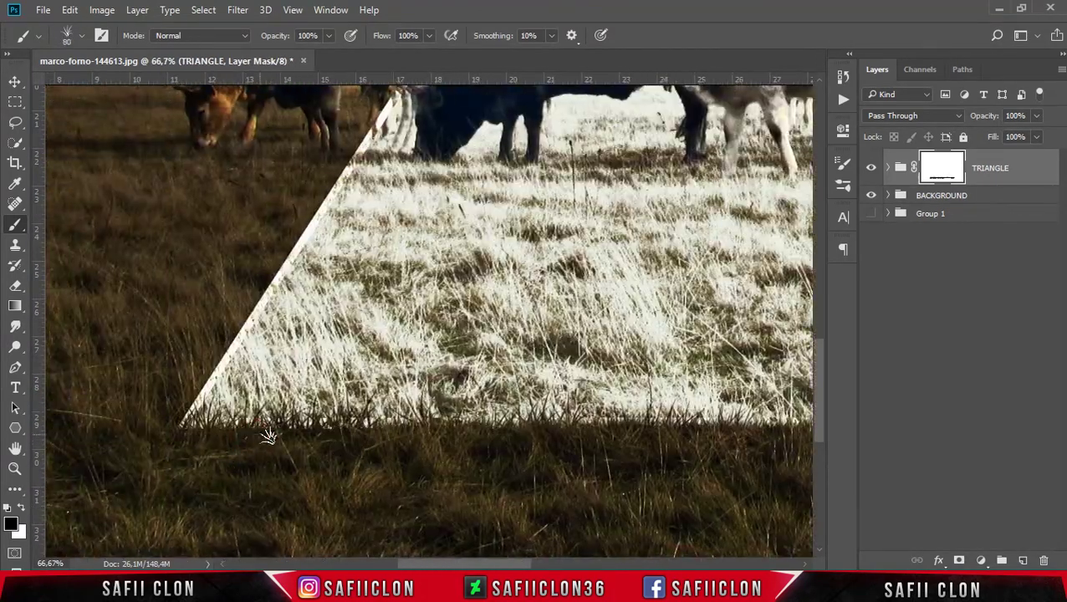
scroll(529, 552, right, 6)
scroll(727, 482, right, 3)
key(bracketright)
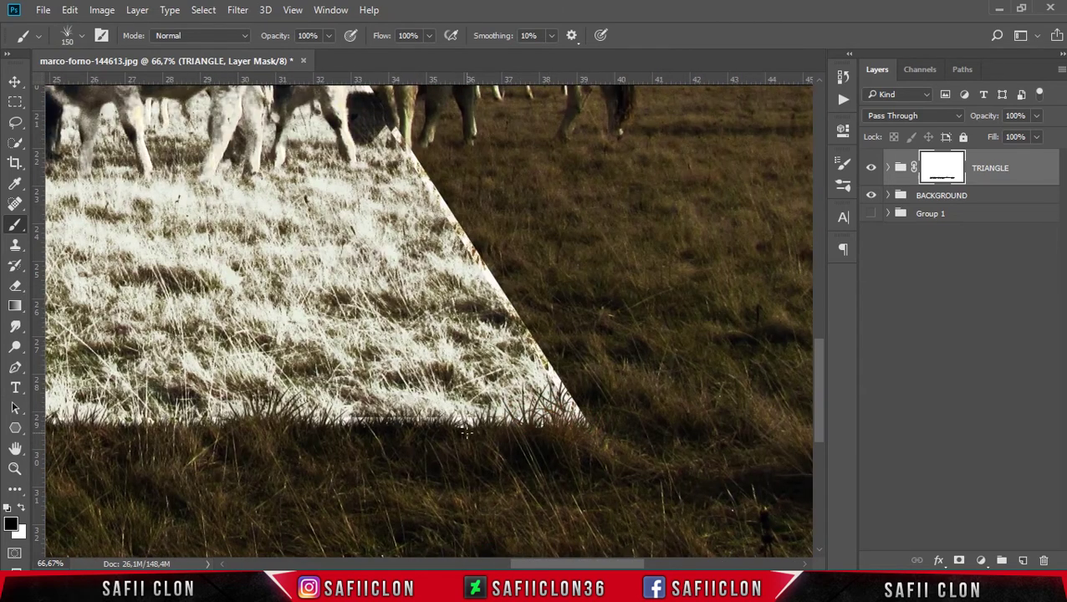
click(432, 437)
click(543, 447)
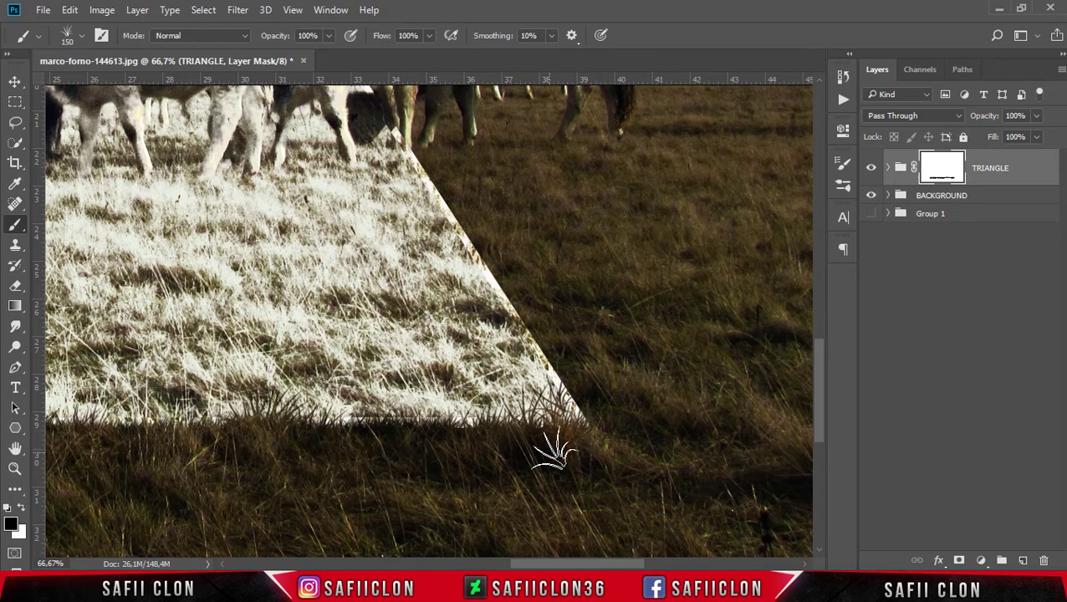
key(ctrl+minus)
key(ctrl+minus)
key(ctrl+minus)
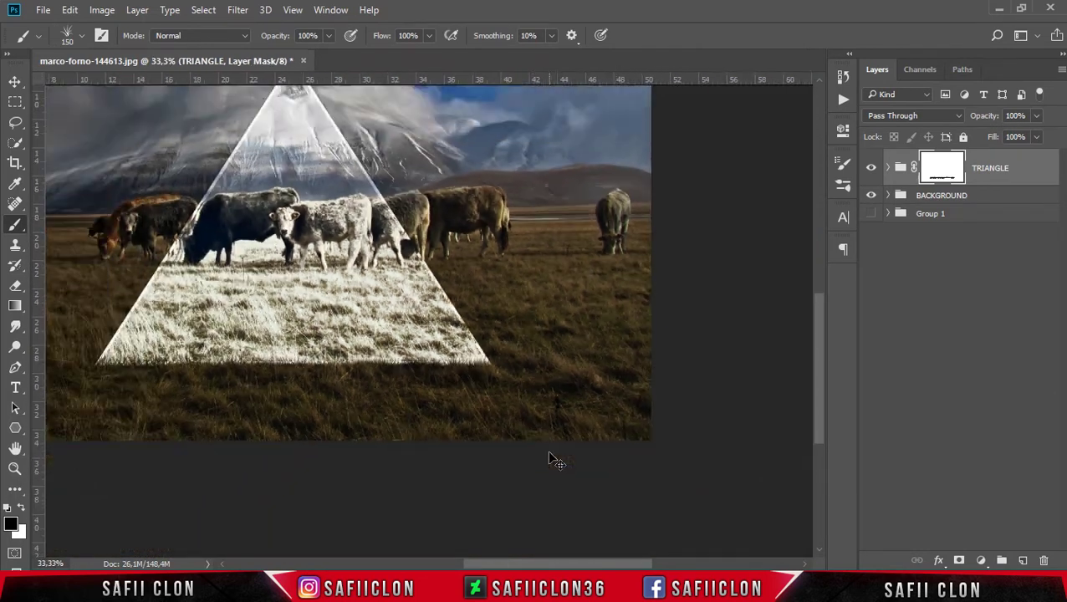
key(ctrl+minus)
Fit the image in view, switch to the Move tool, and target the TRIANGLE group itself.
key(ctrl+plus)
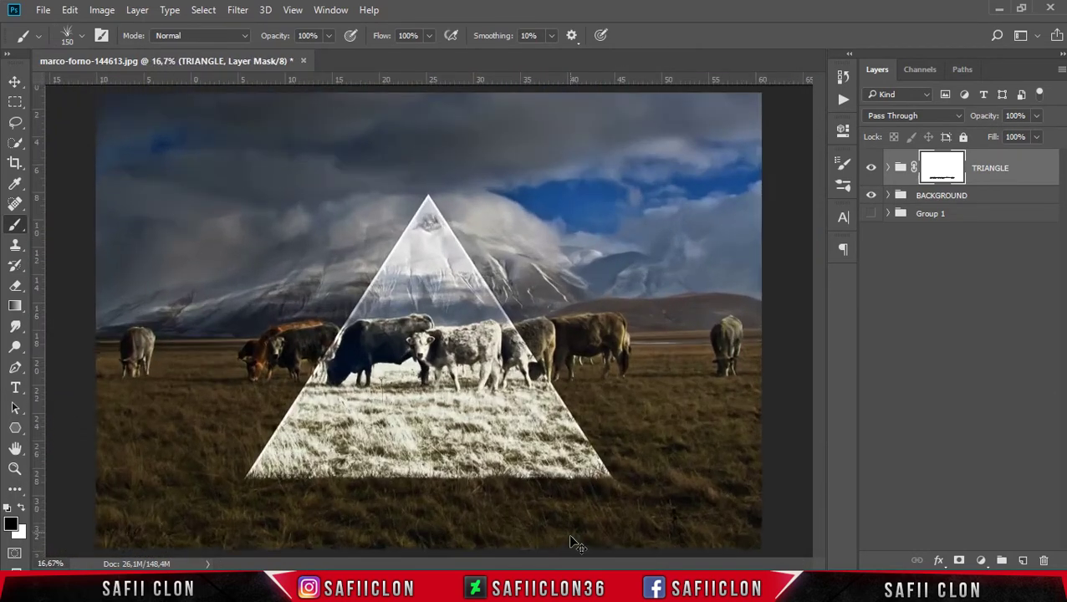
drag(822, 381, 820, 409)
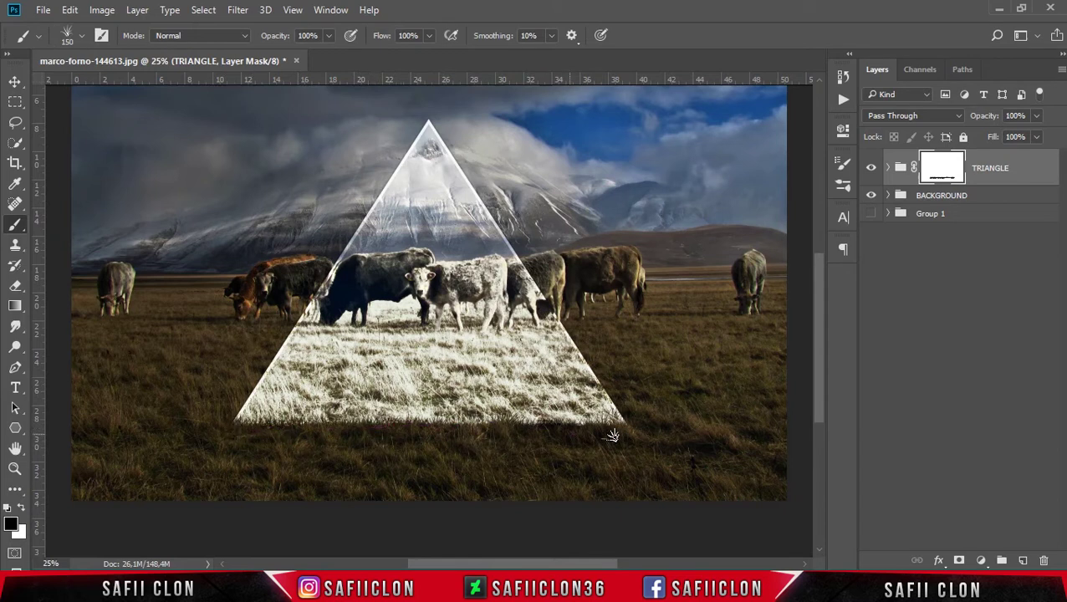
click(15, 81)
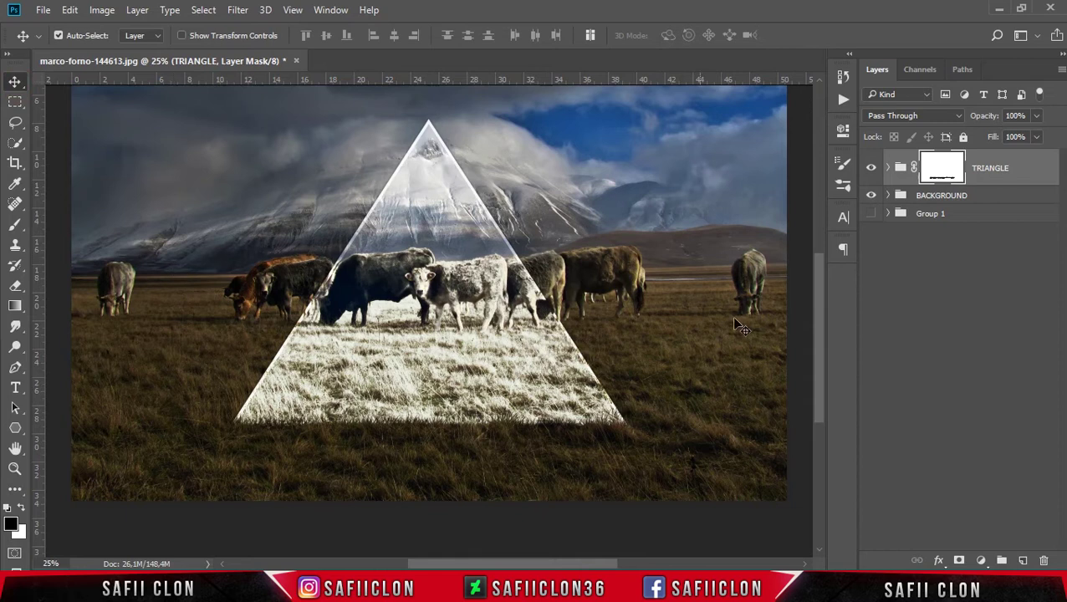
drag(816, 345, 814, 323)
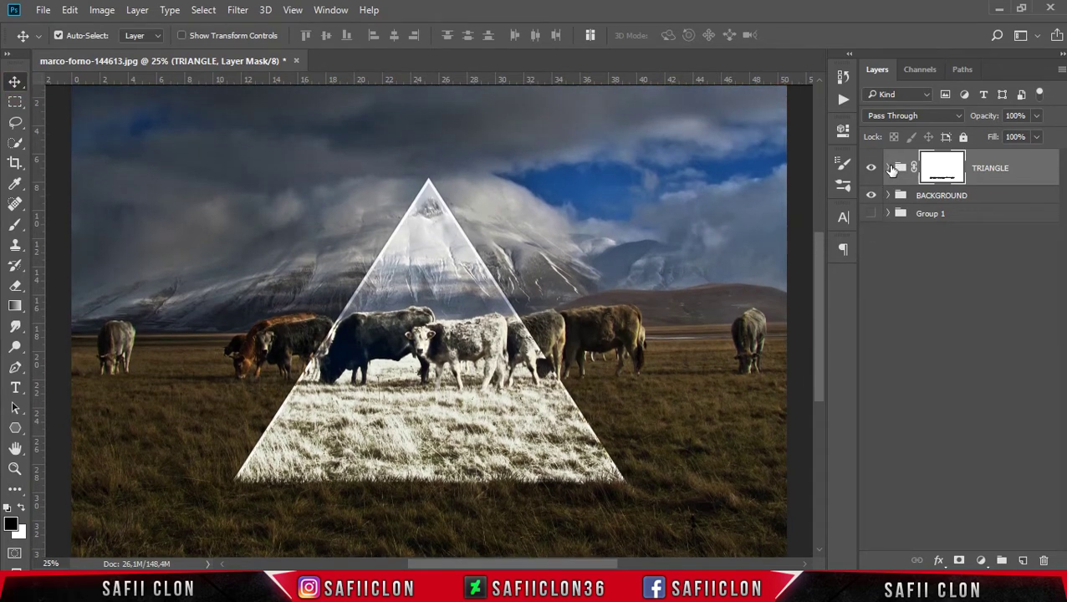
click(1007, 169)
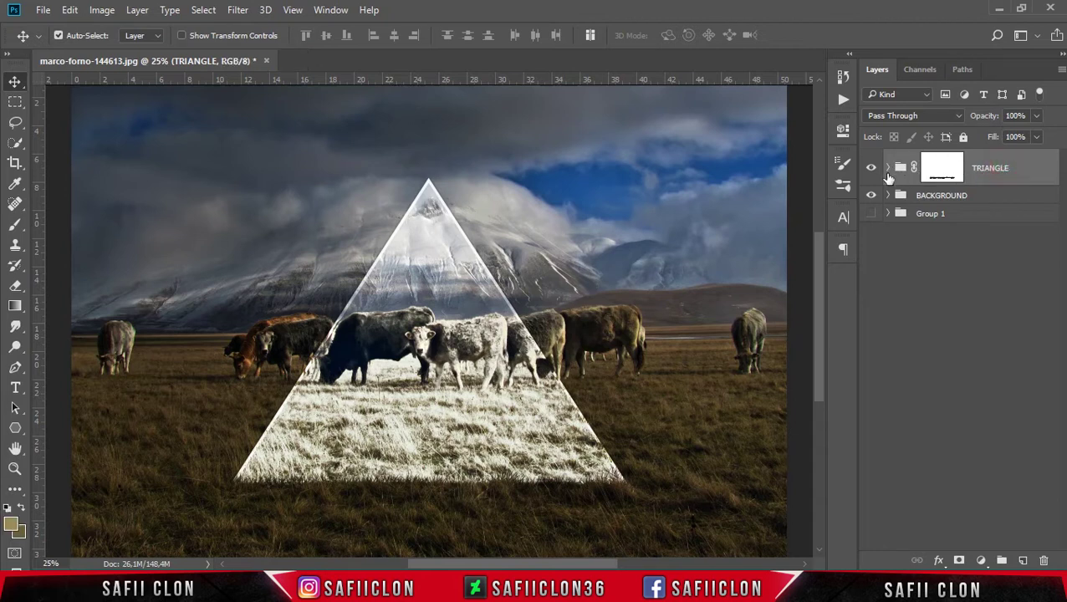
Duplicate Polygon 1 inside TRIANGLE 1 and move the original above the TRIANGLE group.
click(888, 168)
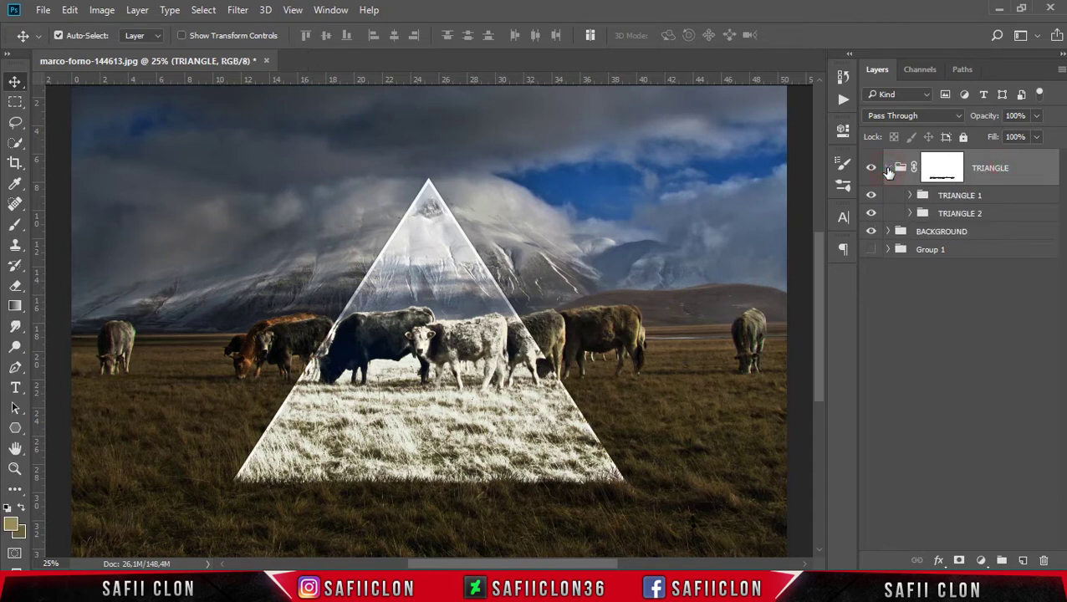
click(911, 195)
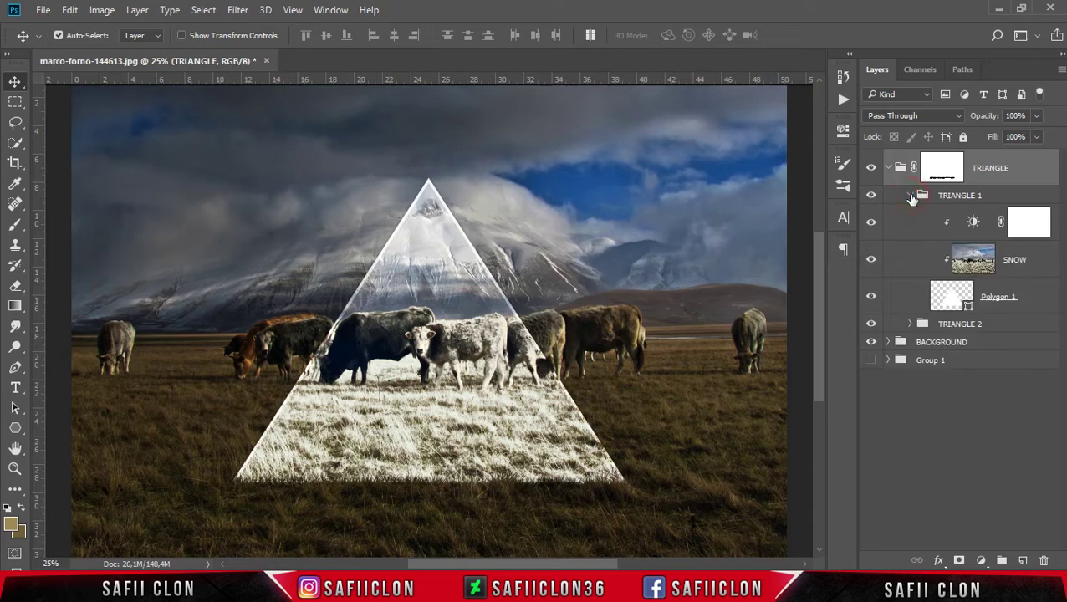
click(1025, 296)
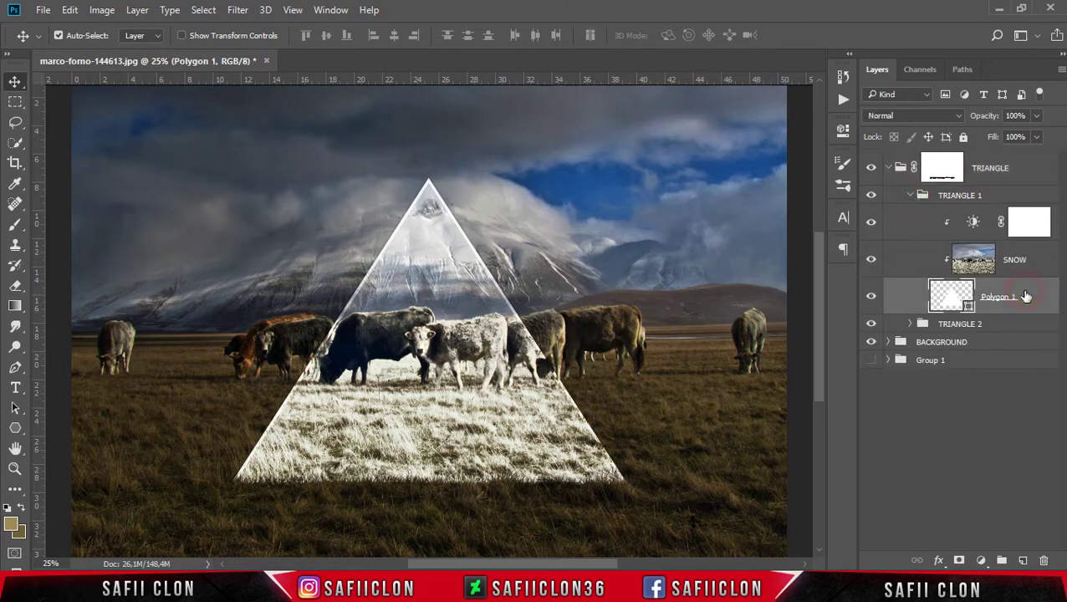
key(ctrl+j)
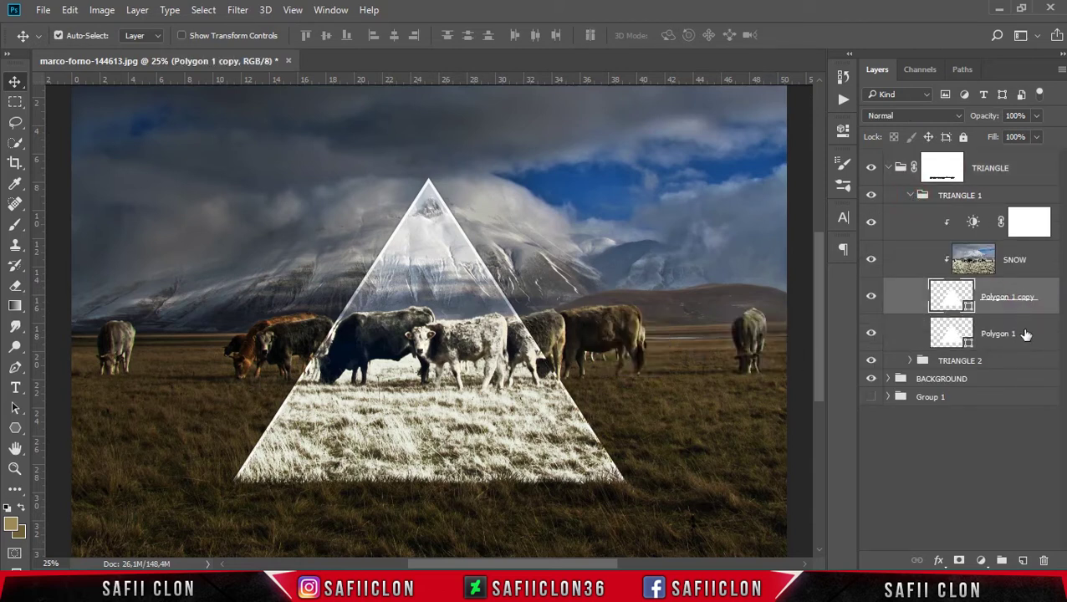
click(1019, 334)
drag(1005, 334, 995, 164)
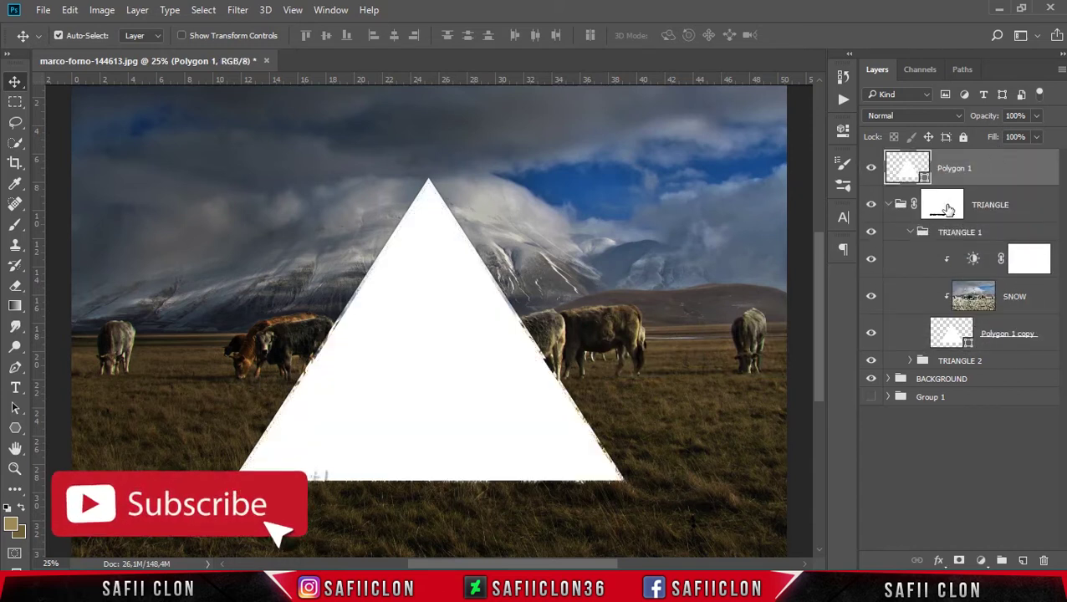
click(911, 233)
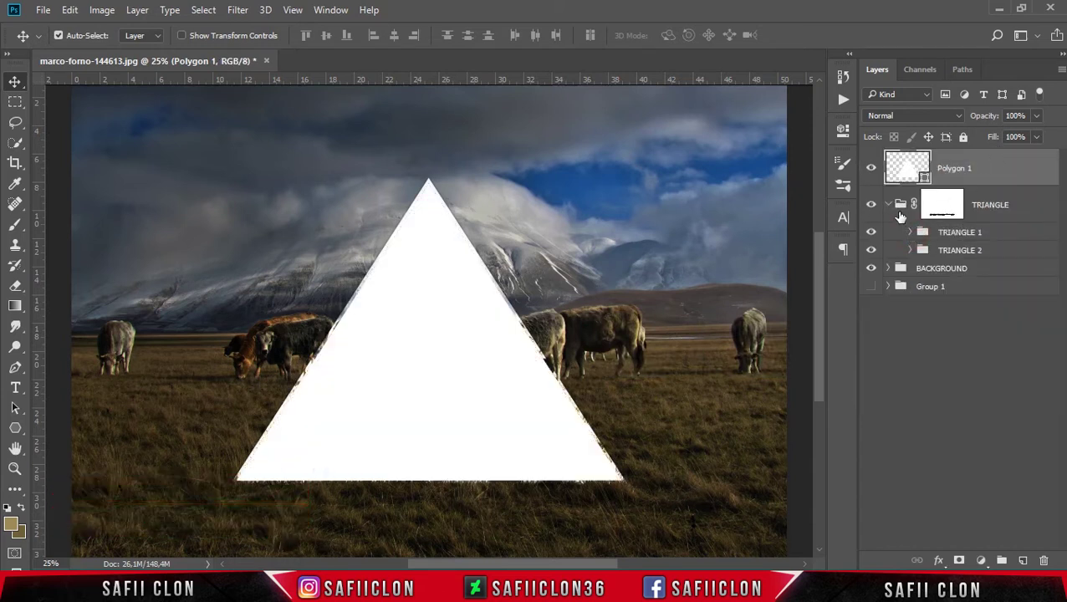
click(888, 205)
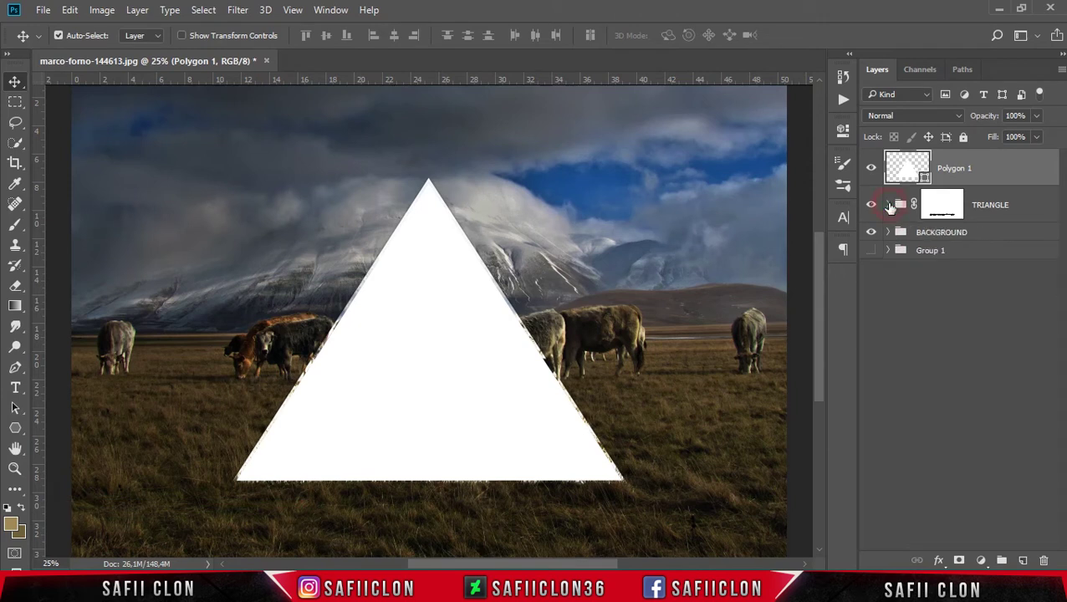
Convert Polygon 1 to a smart object and set up a Zoom Radial Blur, Amount 100, Good quality.
right_click(997, 167)
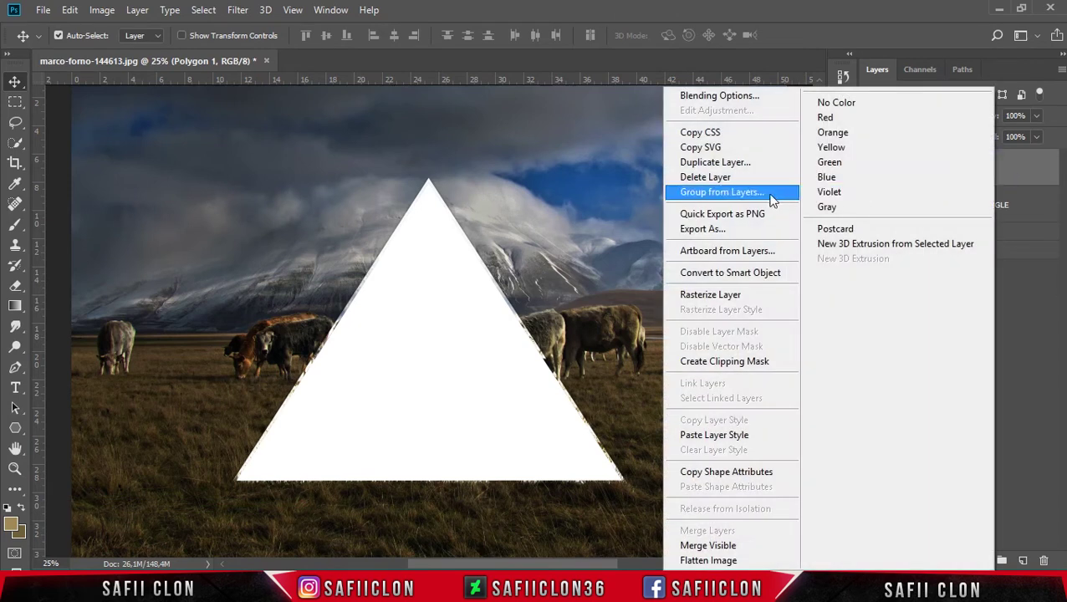
click(741, 272)
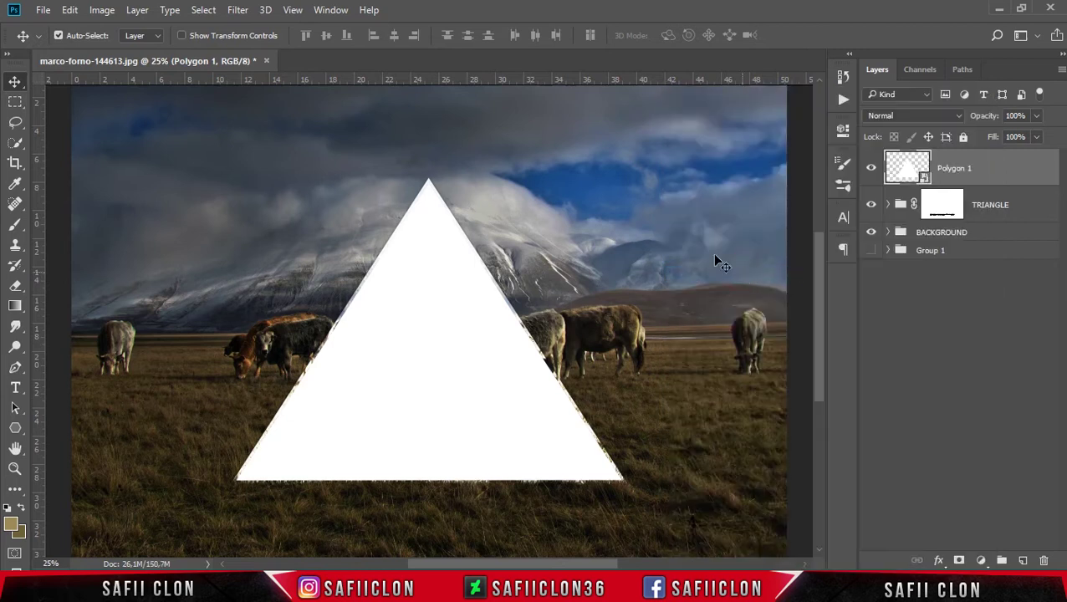
click(238, 9)
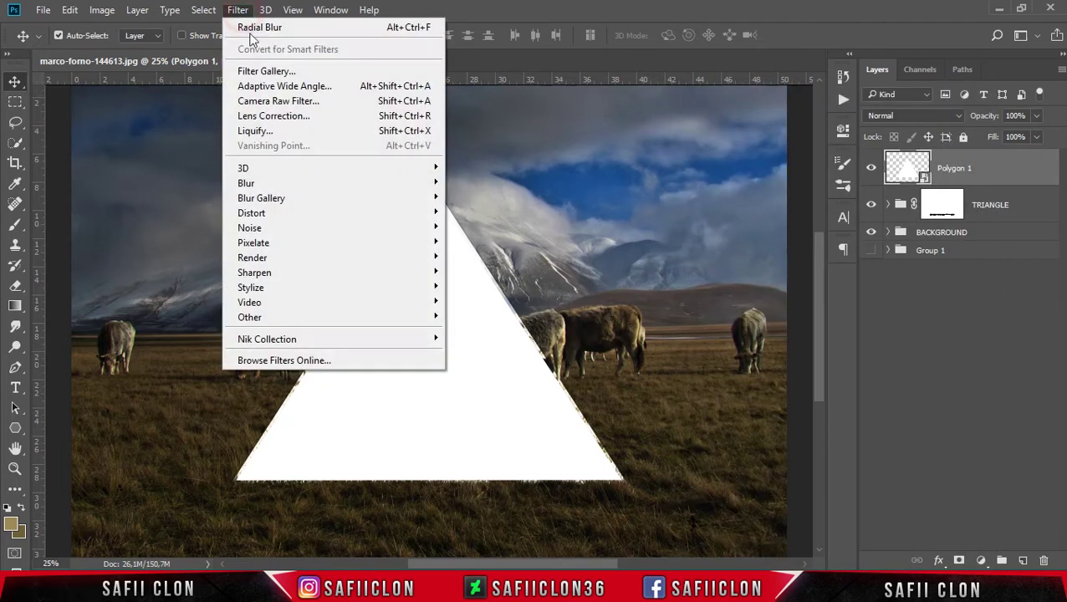
mouse_move(245, 183)
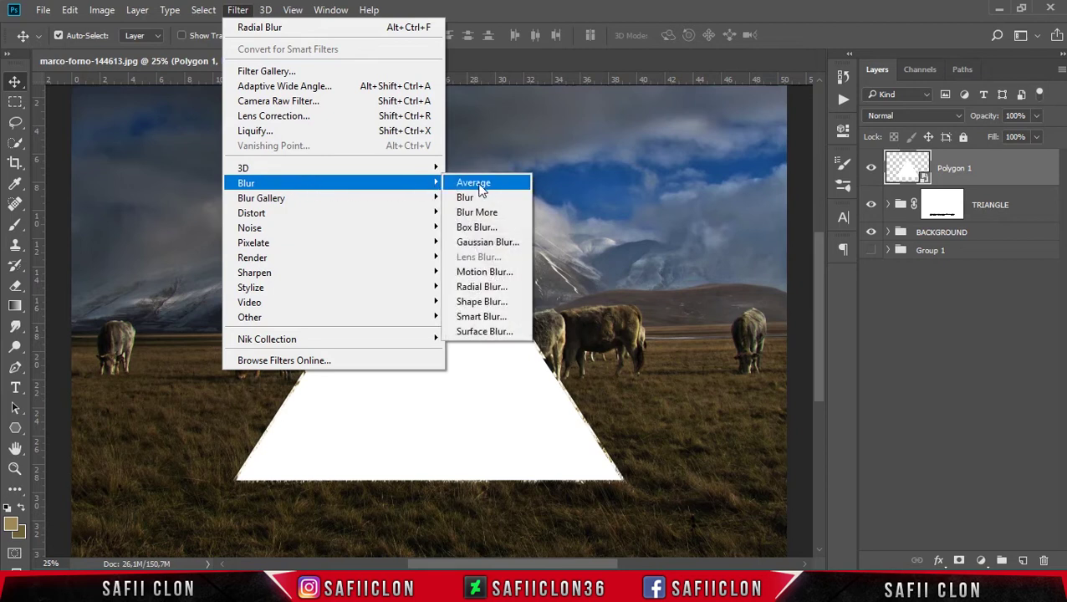
click(491, 286)
mouse_move(673, 182)
mouse_down()
mouse_move(643, 184)
mouse_move(682, 178)
mouse_up()
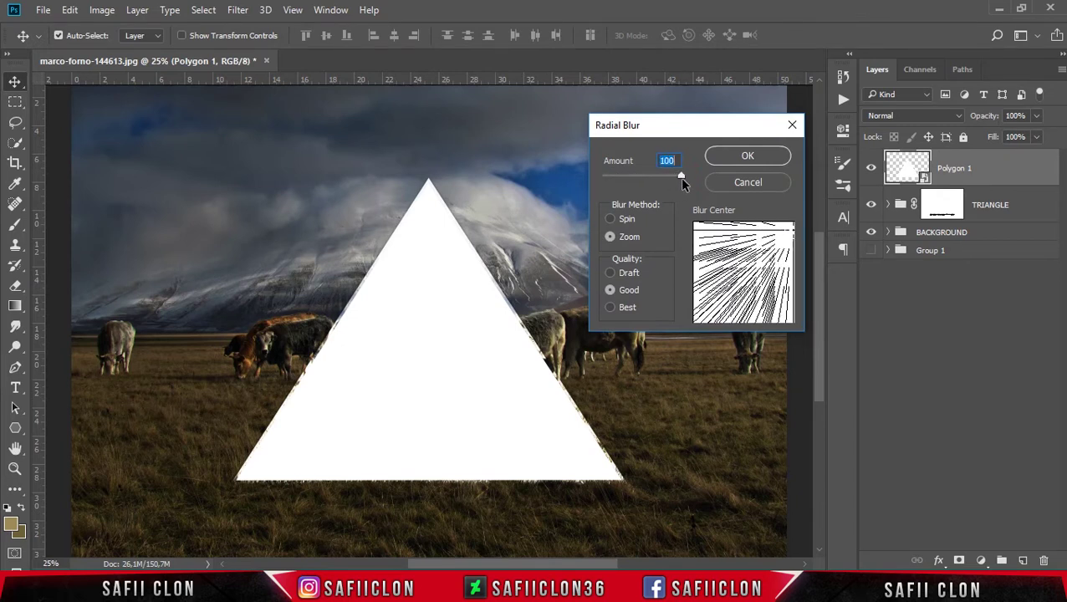
click(608, 236)
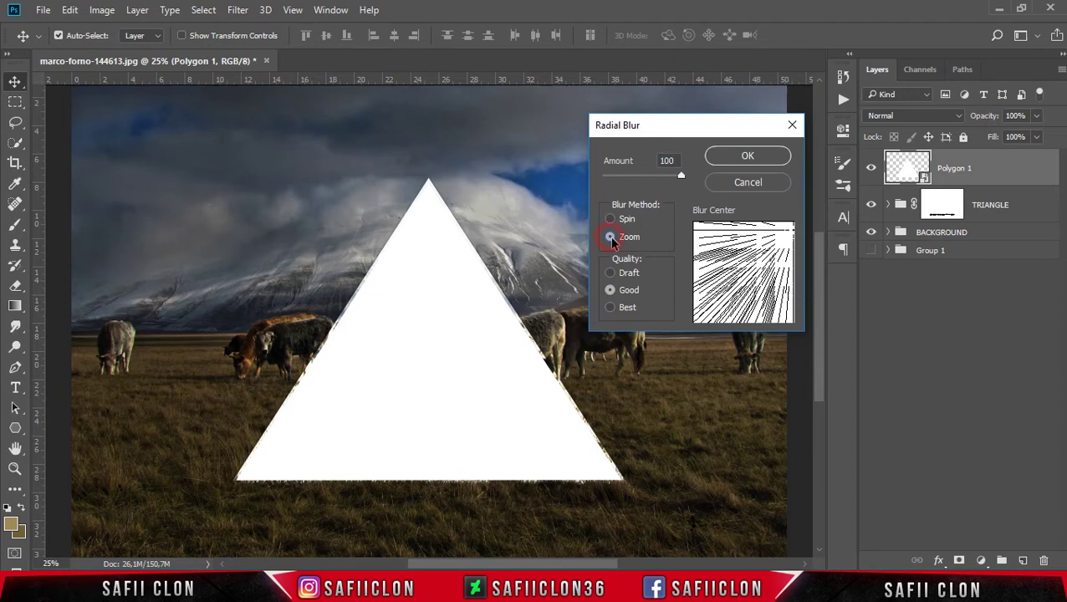
click(610, 290)
Centre the blur, apply it, and set Polygon 1 to Overlay blending.
mouse_move(789, 241)
mouse_down()
mouse_move(744, 276)
mouse_move(798, 236)
mouse_move(772, 240)
mouse_up()
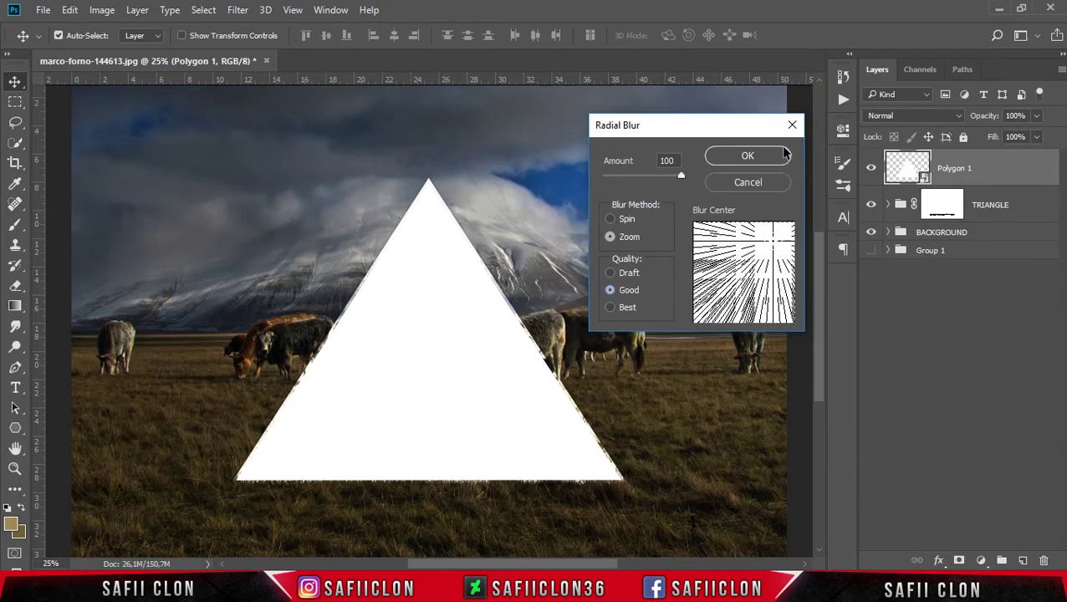
click(753, 156)
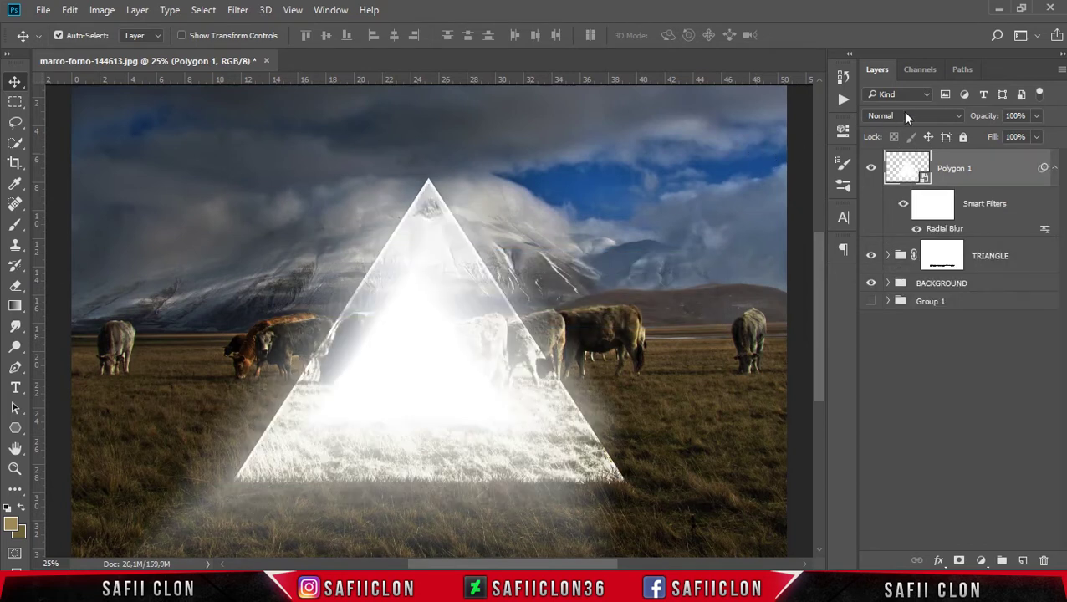
click(940, 115)
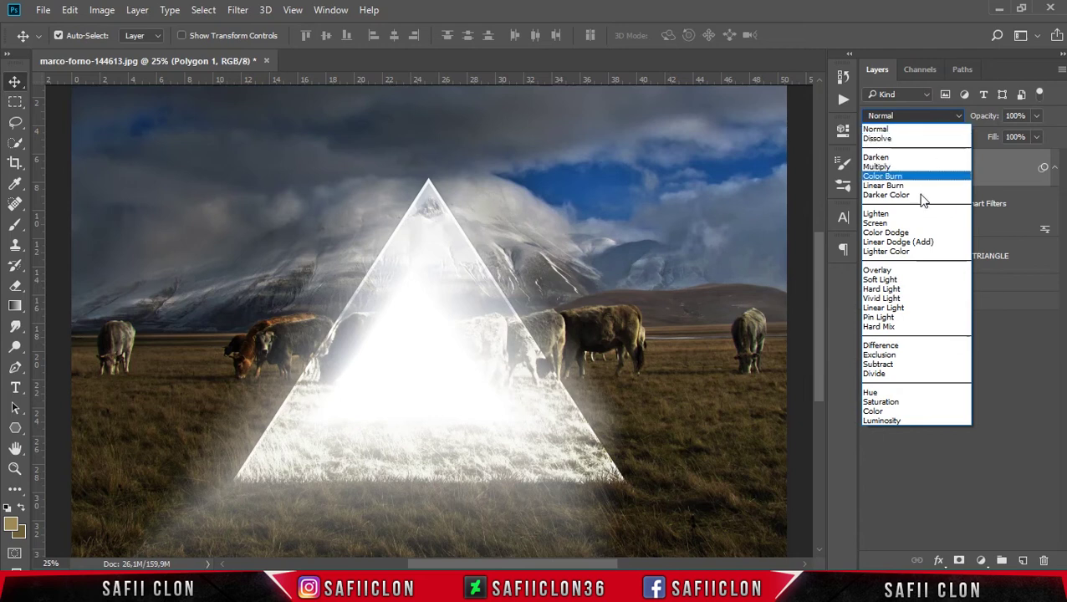
click(909, 272)
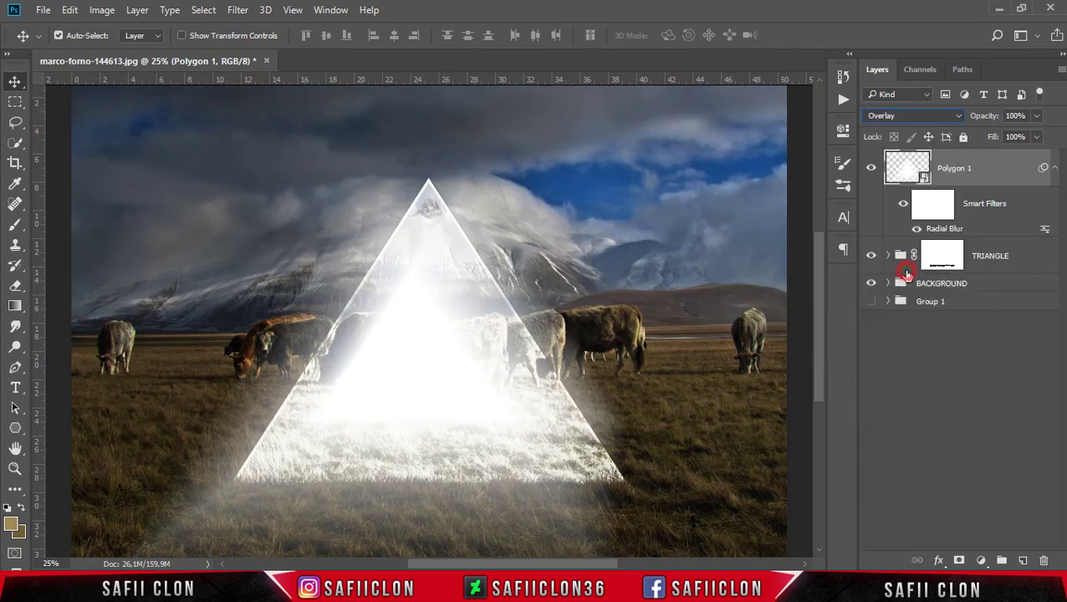
Add a layer mask to Polygon 1, target it, and switch to the Brush tool.
click(984, 169)
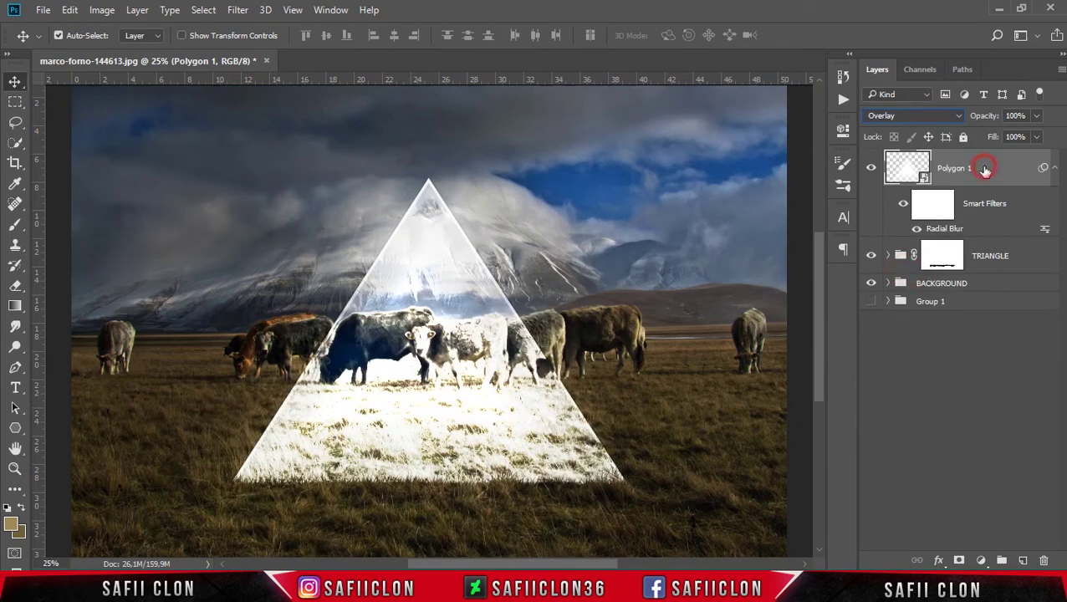
click(959, 560)
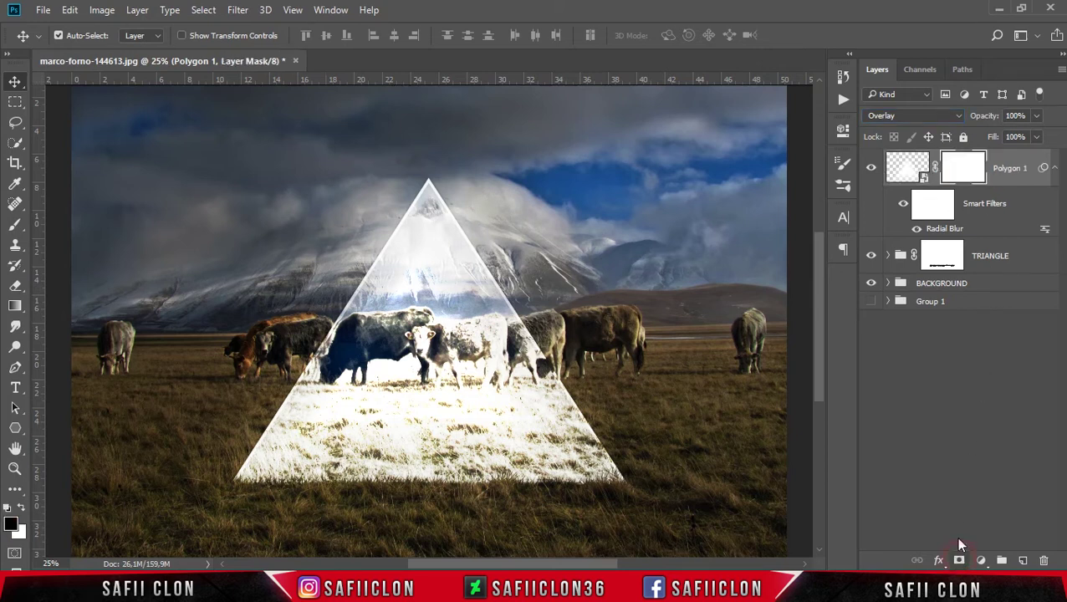
click(953, 173)
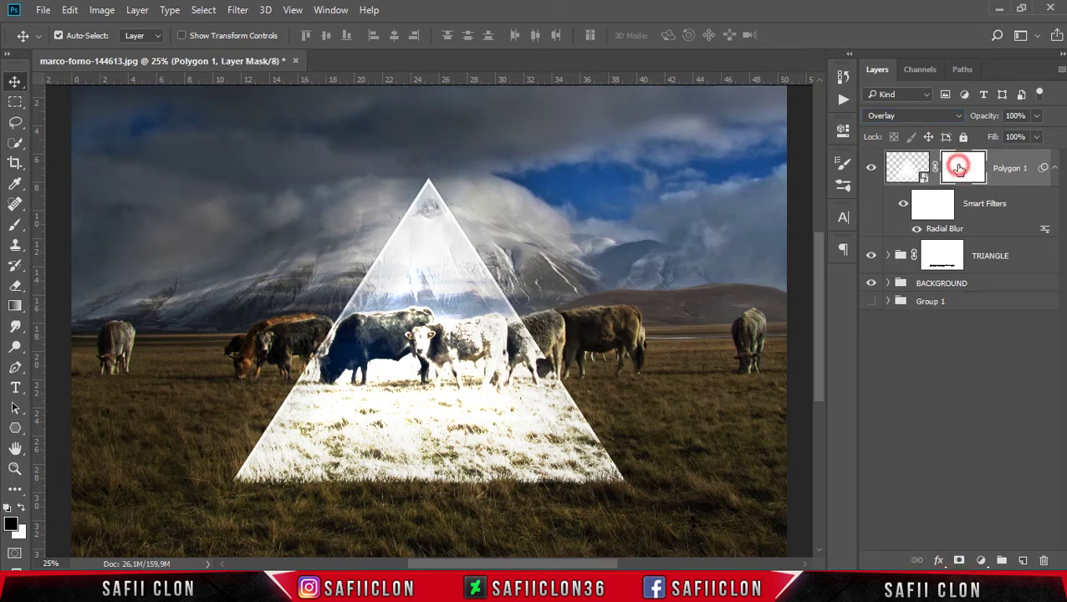
right_click(17, 224)
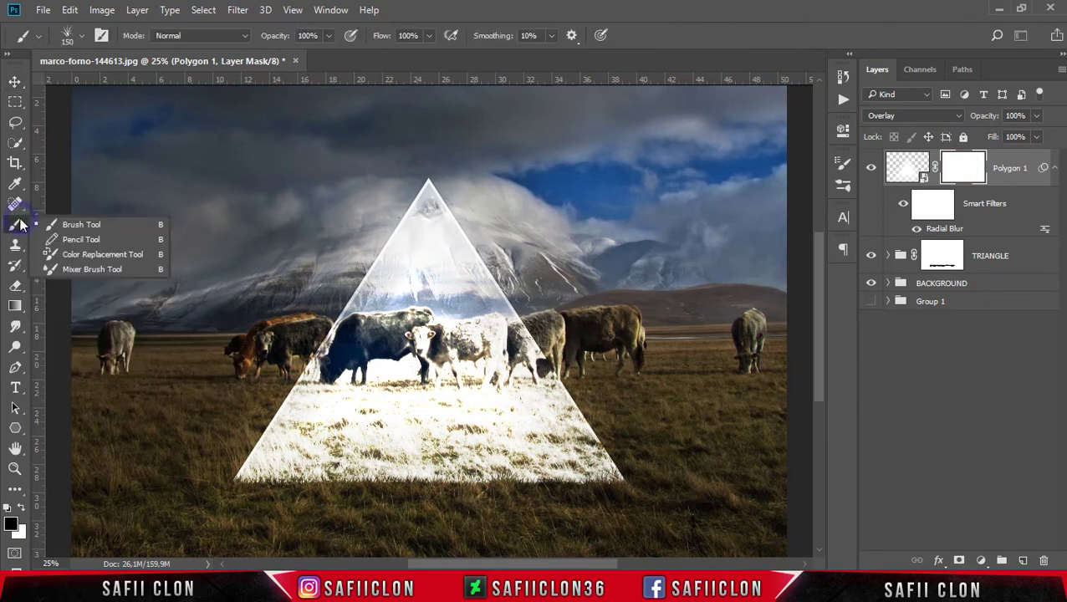
click(77, 222)
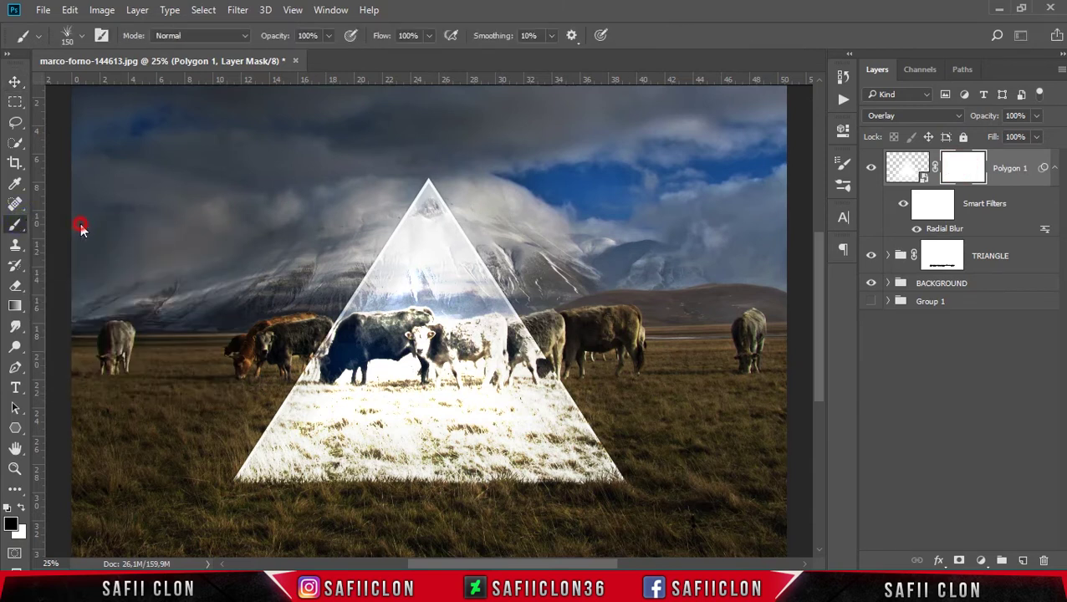
With a soft round 171 px brush, paint black over the cows inside the triangle.
click(80, 38)
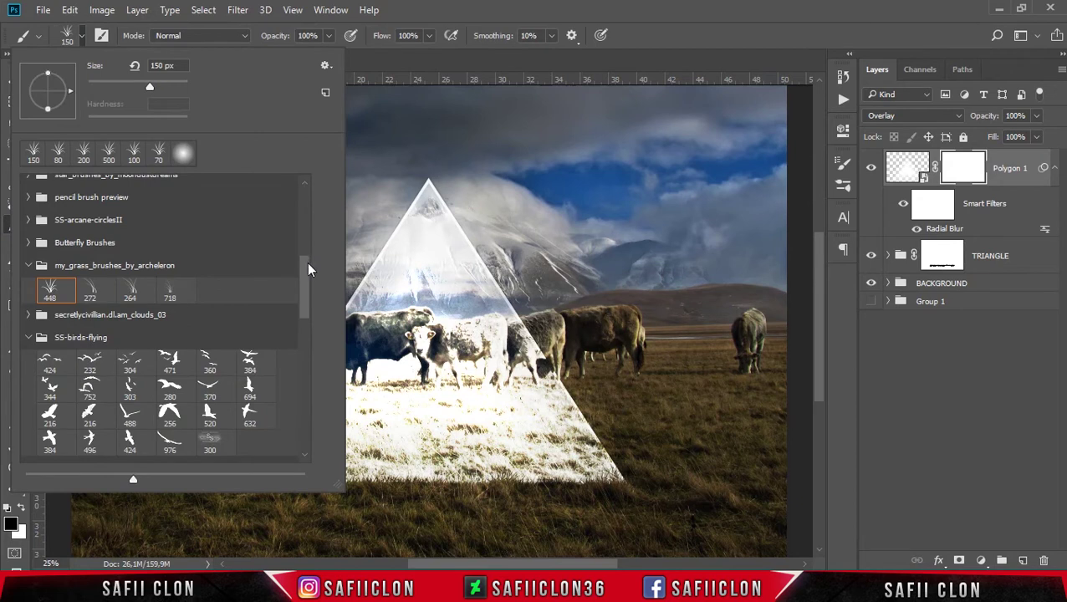
drag(309, 269, 303, 186)
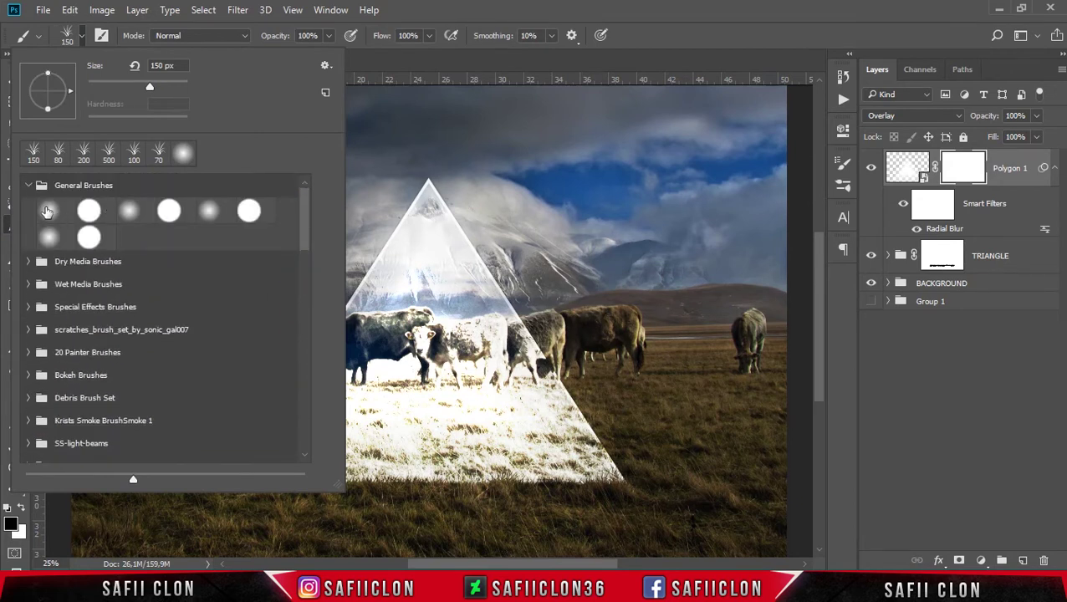
click(45, 212)
drag(150, 87, 155, 87)
click(481, 6)
click(330, 36)
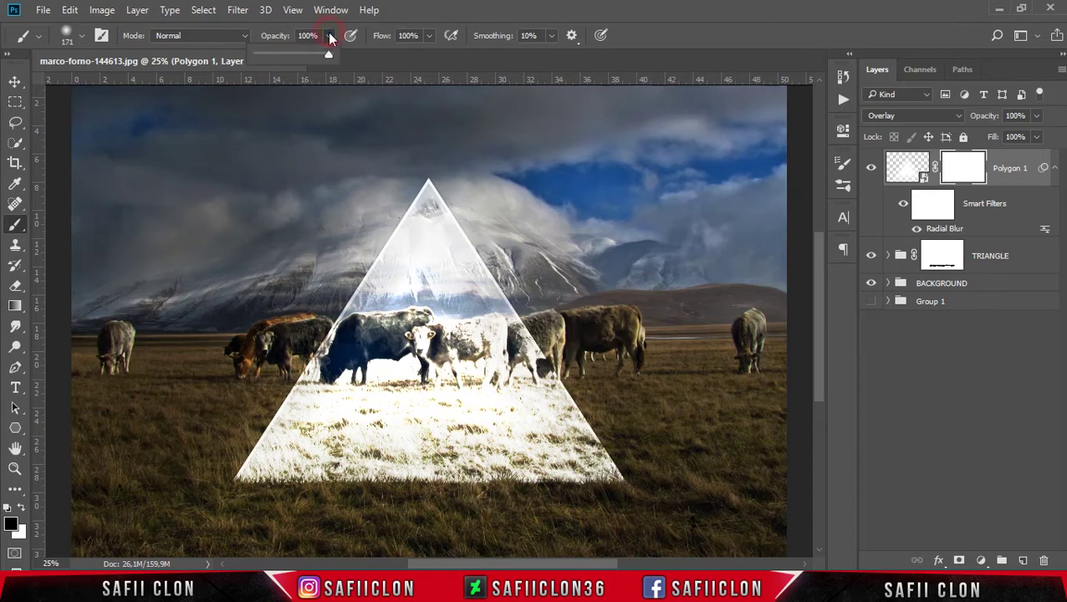
mouse_move(449, 342)
mouse_down()
mouse_move(423, 337)
mouse_move(321, 398)
mouse_move(429, 226)
mouse_up()
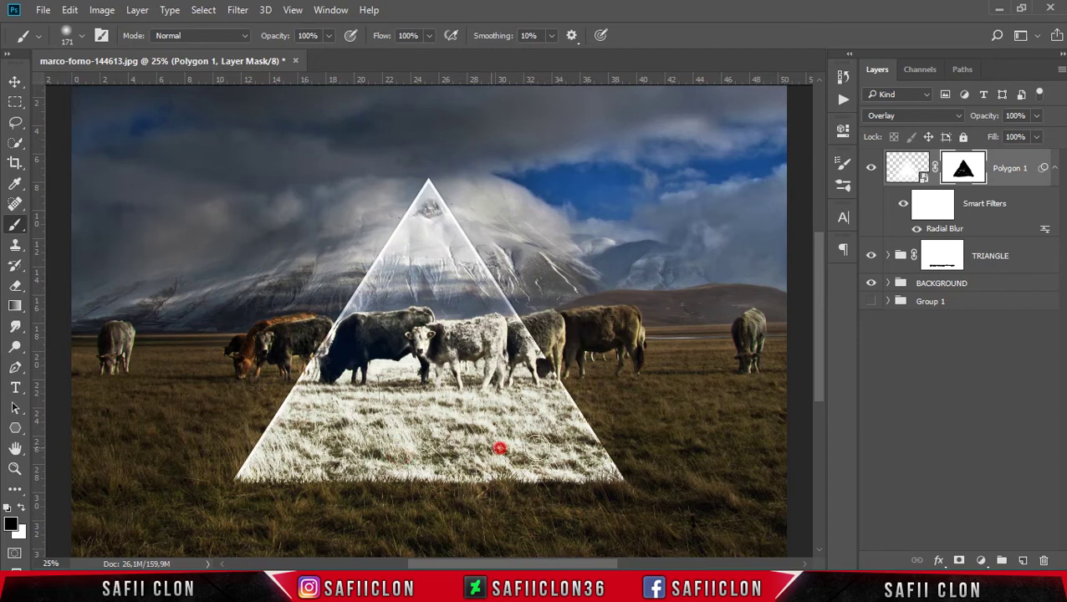
Duplicate Polygon 1 as Polygon 1 copy 2 and target the copy's mask.
right_click(1012, 170)
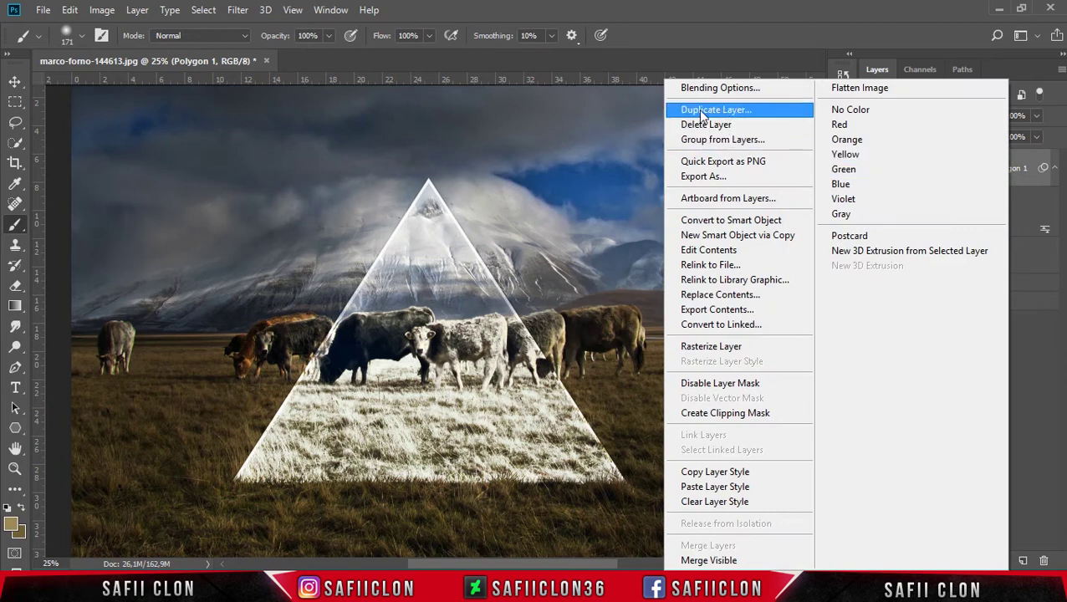
click(716, 110)
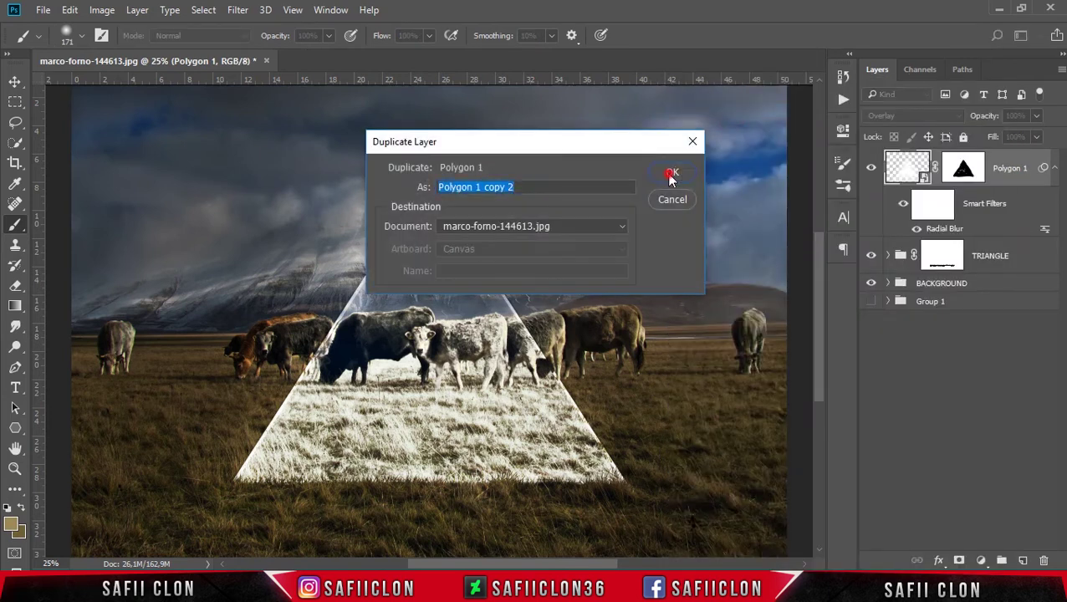
click(670, 174)
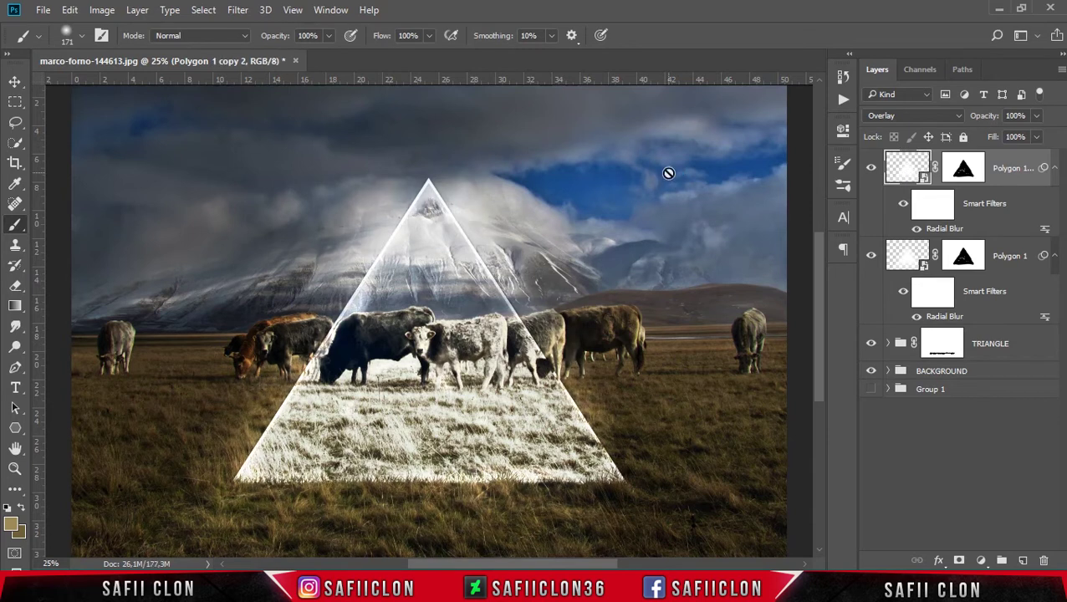
click(973, 171)
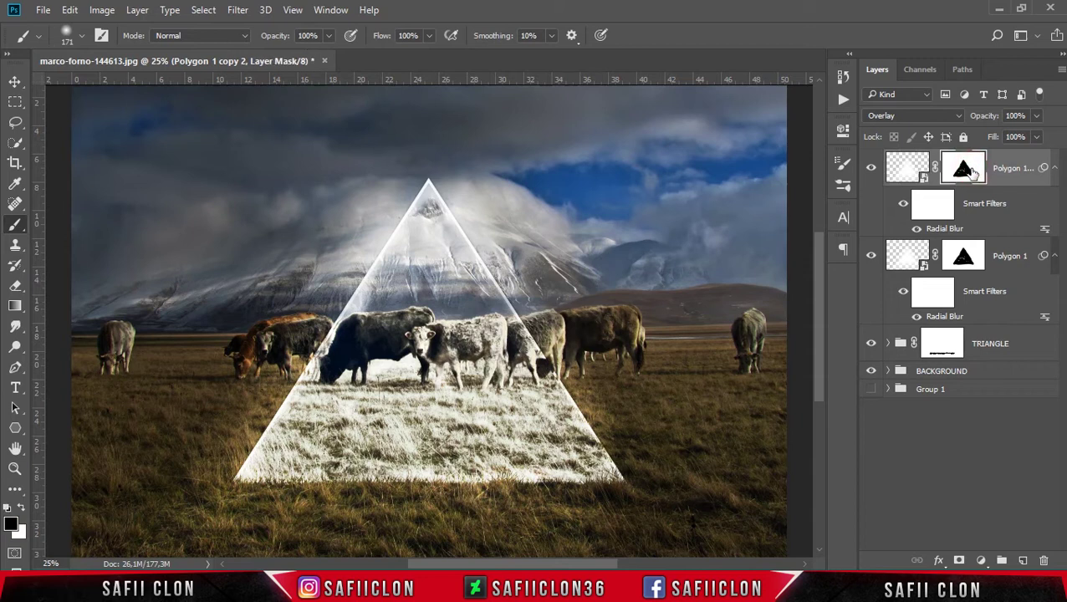
Softly paint the mask with a 400 px low-opacity brush around the triangle's apex and edges.
drag(456, 186, 619, 445)
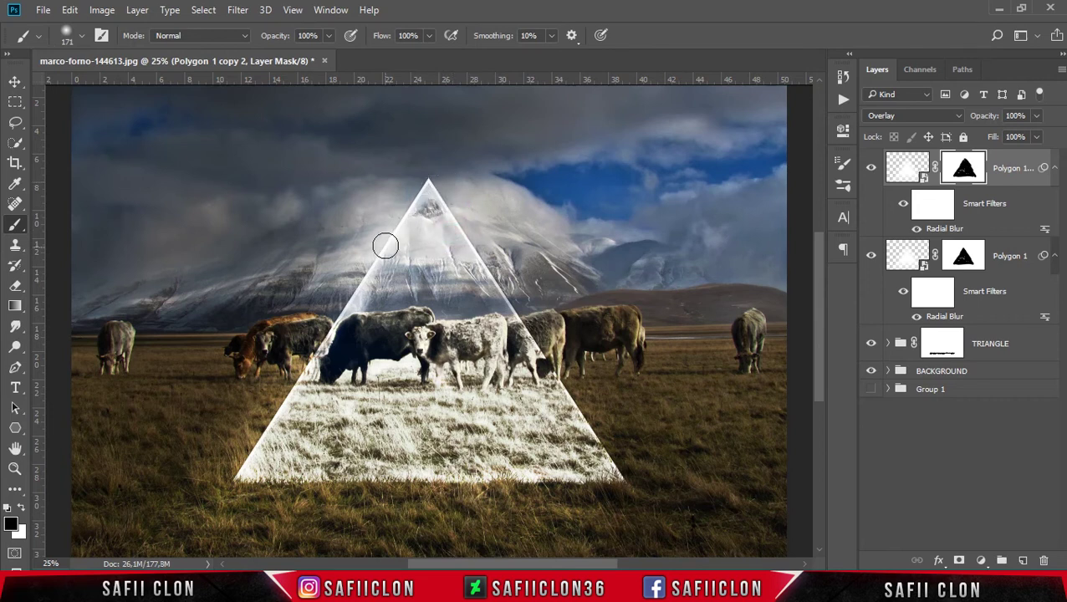
click(331, 38)
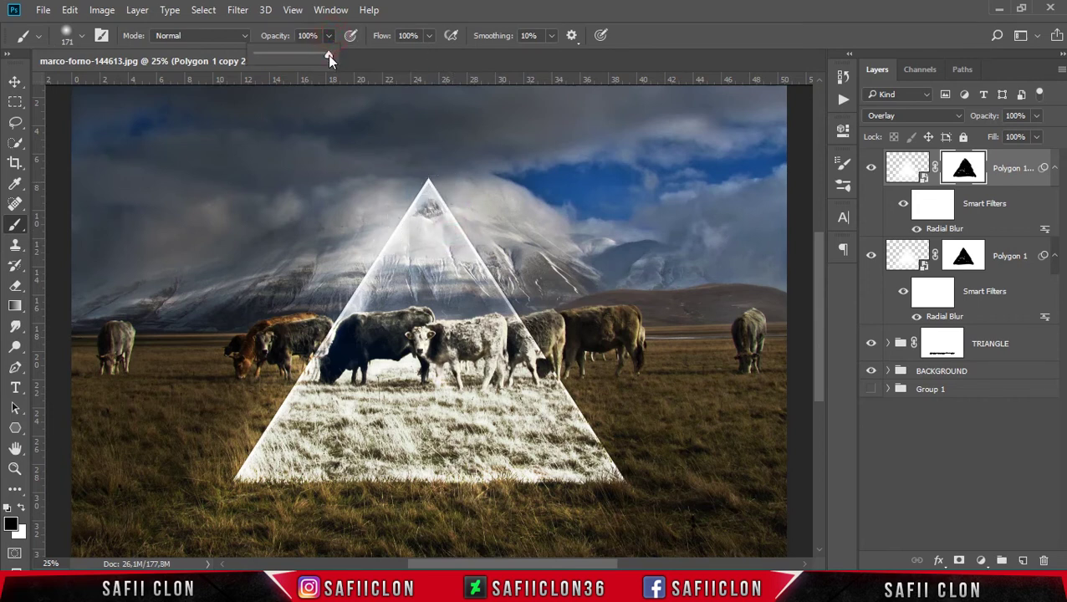
drag(263, 56, 277, 57)
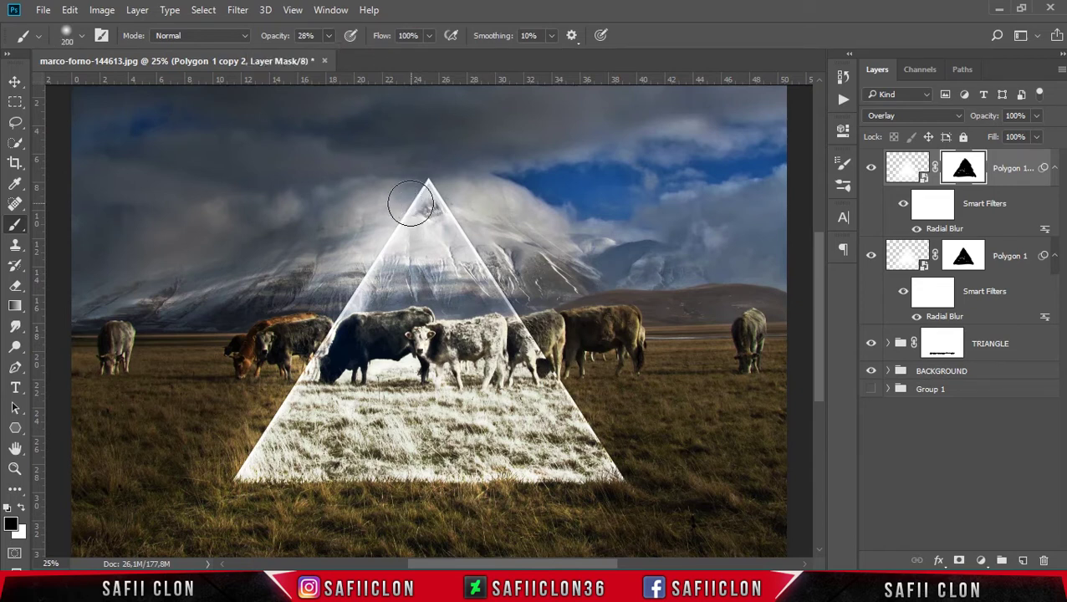
click(354, 288)
click(386, 212)
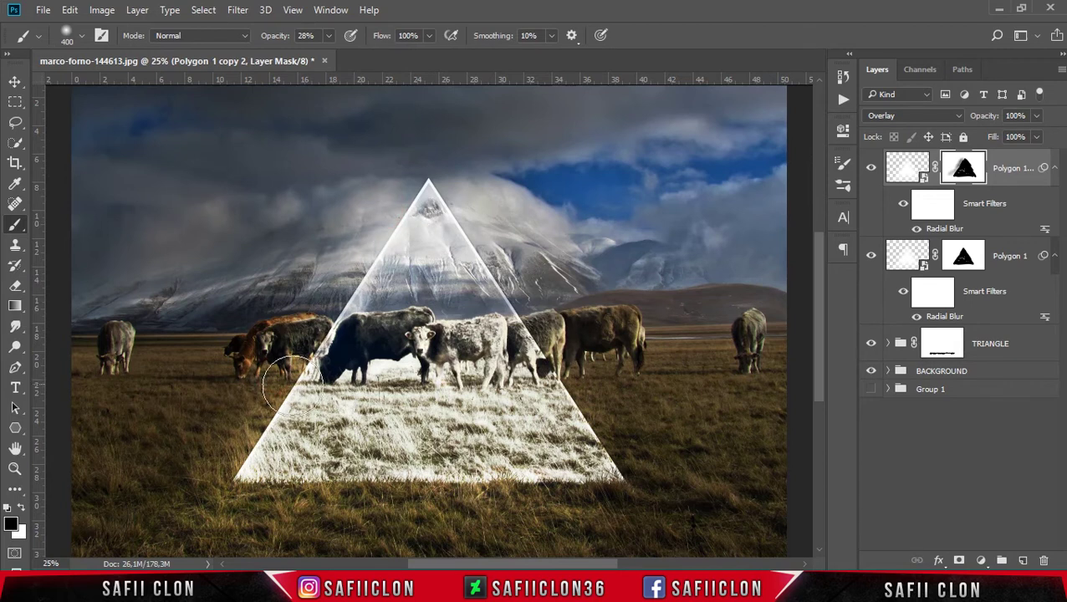
click(406, 219)
click(267, 434)
click(377, 364)
click(283, 409)
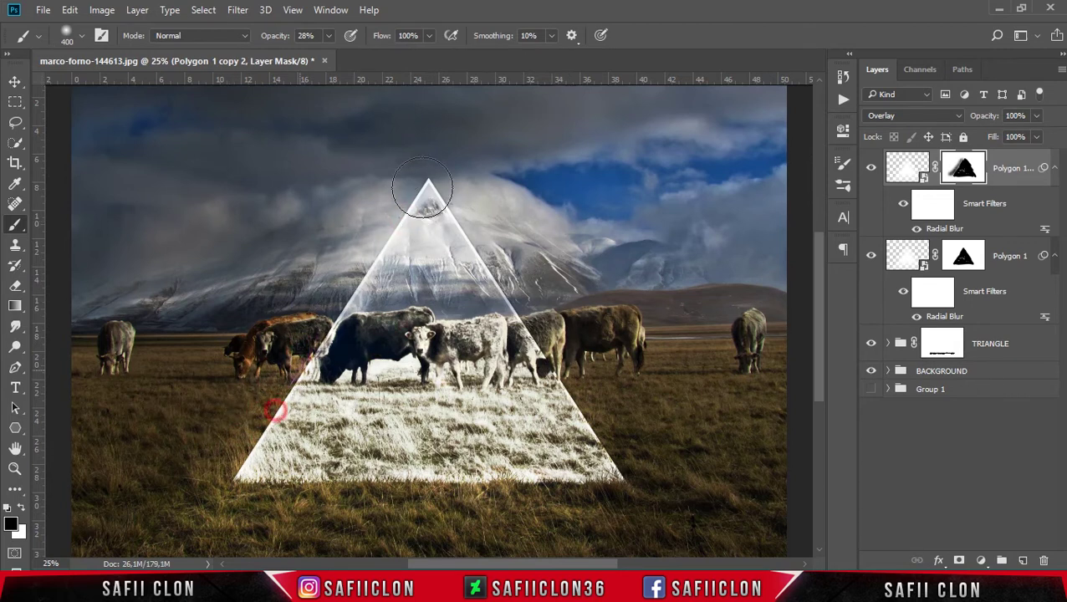
Restore brush opacity to 100% and select the Polygon 1 copy 2 layer itself.
click(329, 38)
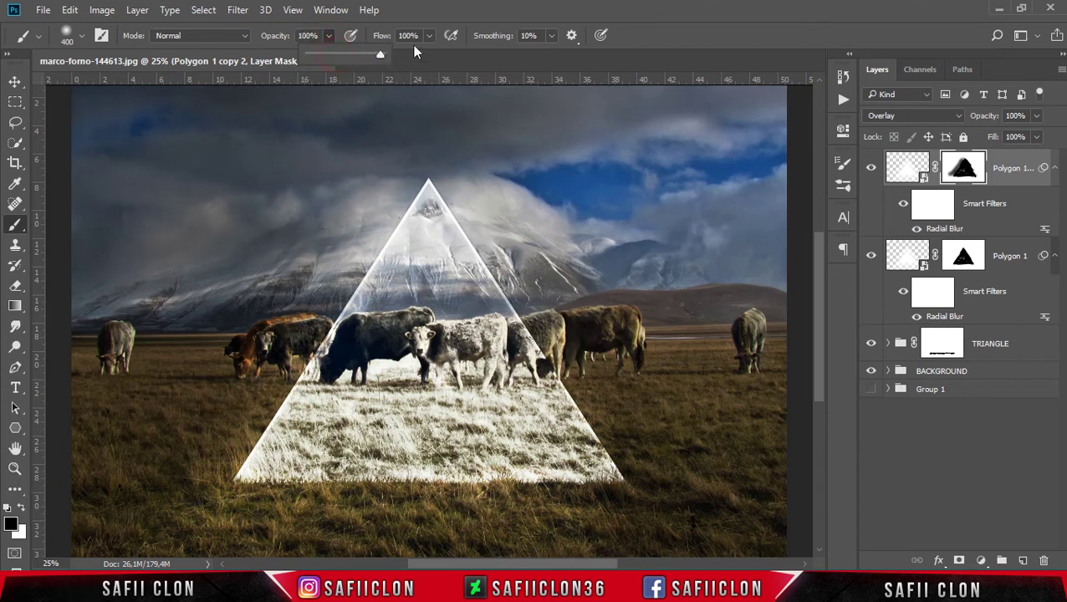
click(477, 15)
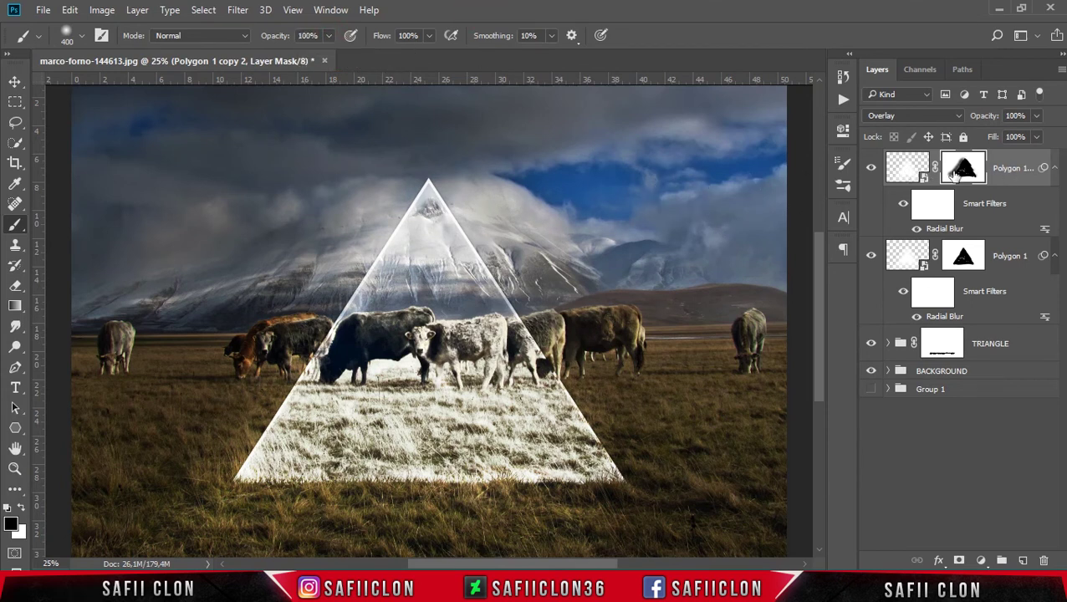
click(1020, 172)
right_click(1022, 174)
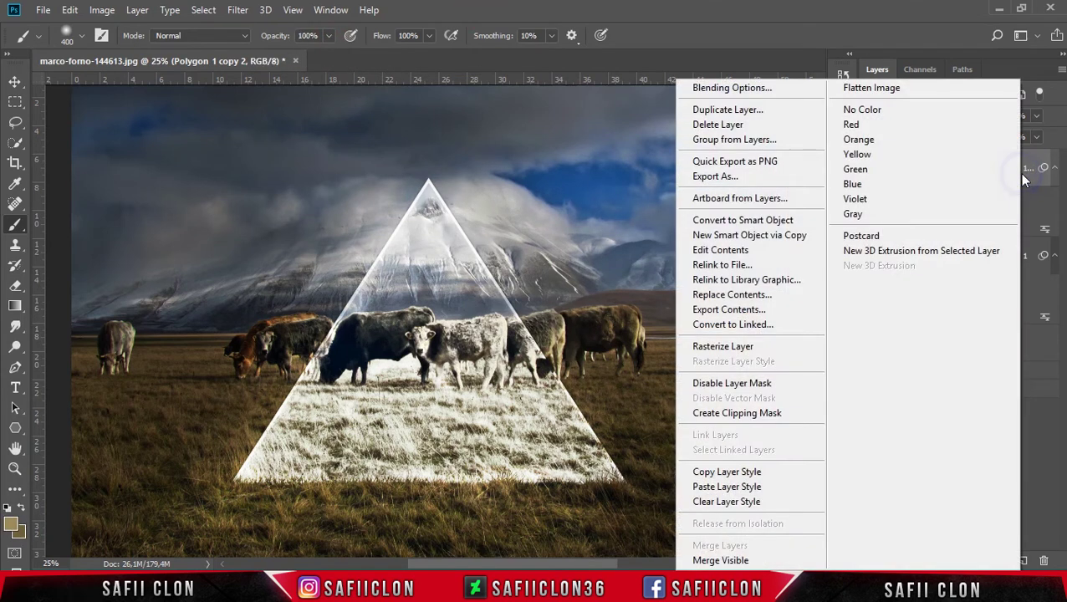
Duplicate it as Polygon 1 copy 3 and group all the Polygon layers together.
click(737, 114)
click(674, 172)
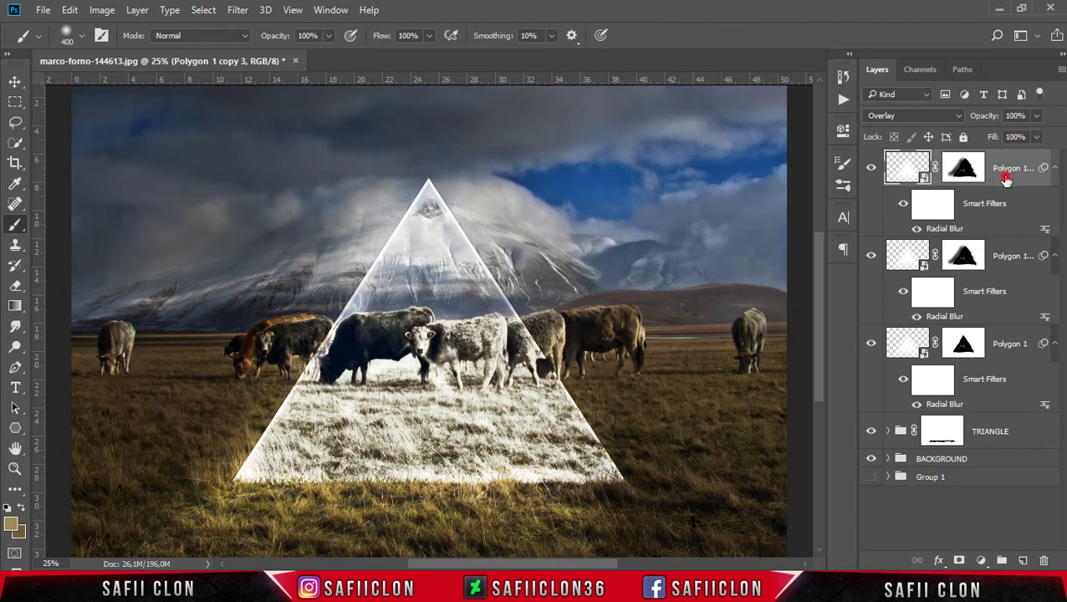
shift+click(1021, 345)
right_click(1020, 346)
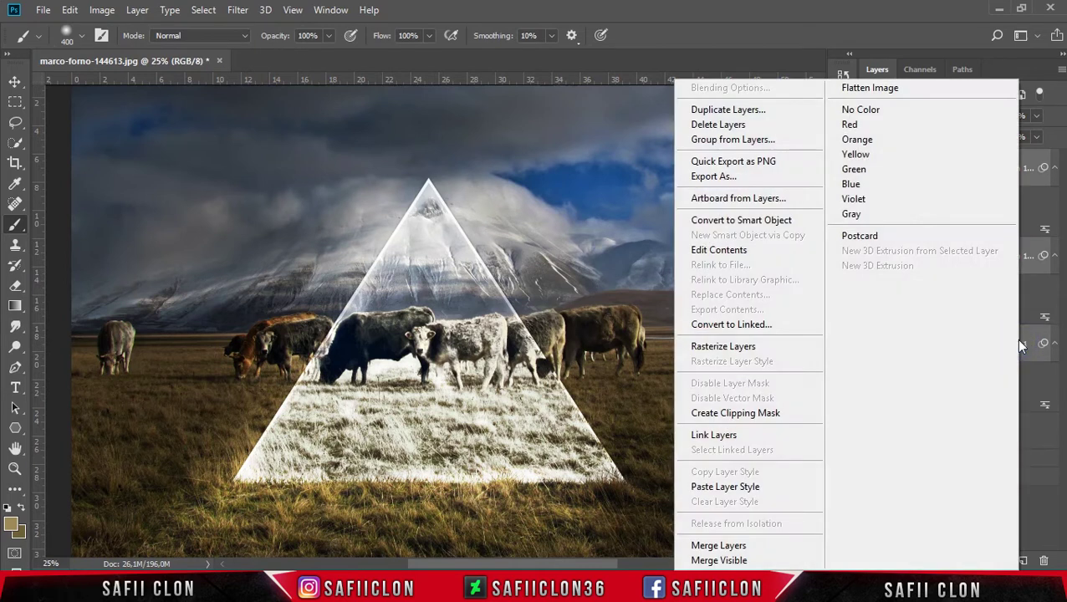
click(755, 139)
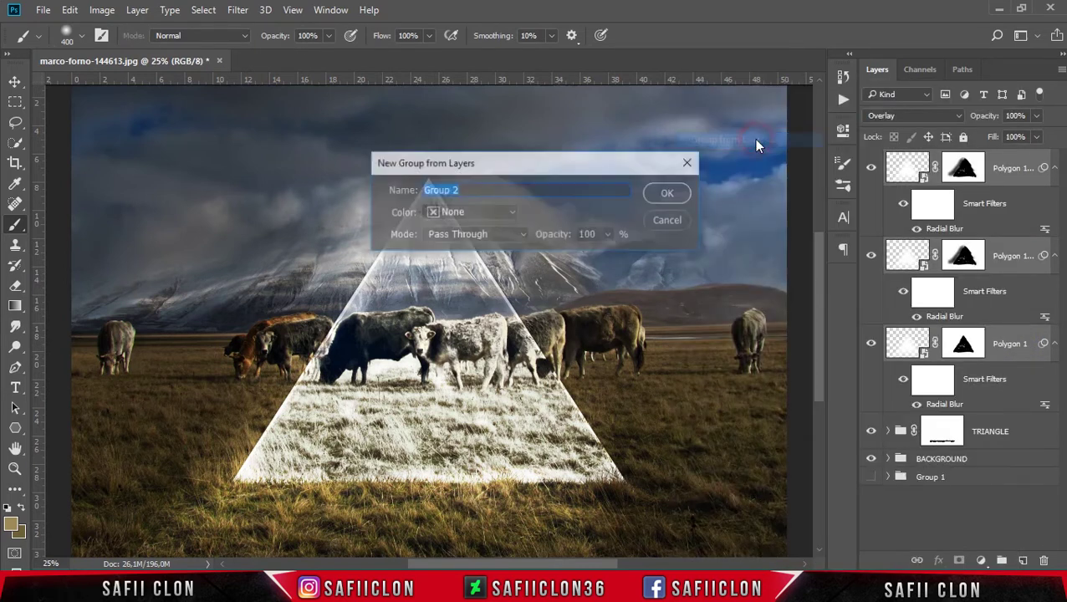
click(670, 193)
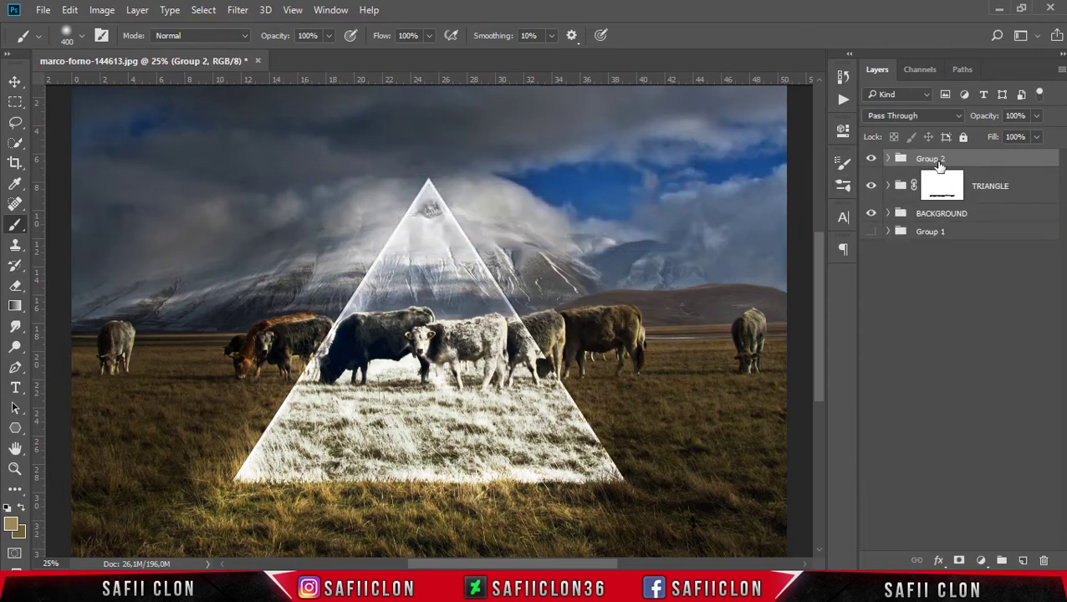
Rename the new group LIGHT, toggle its visibility to compare, and select it.
double_click(935, 159)
text(LIGHT)
click(994, 162)
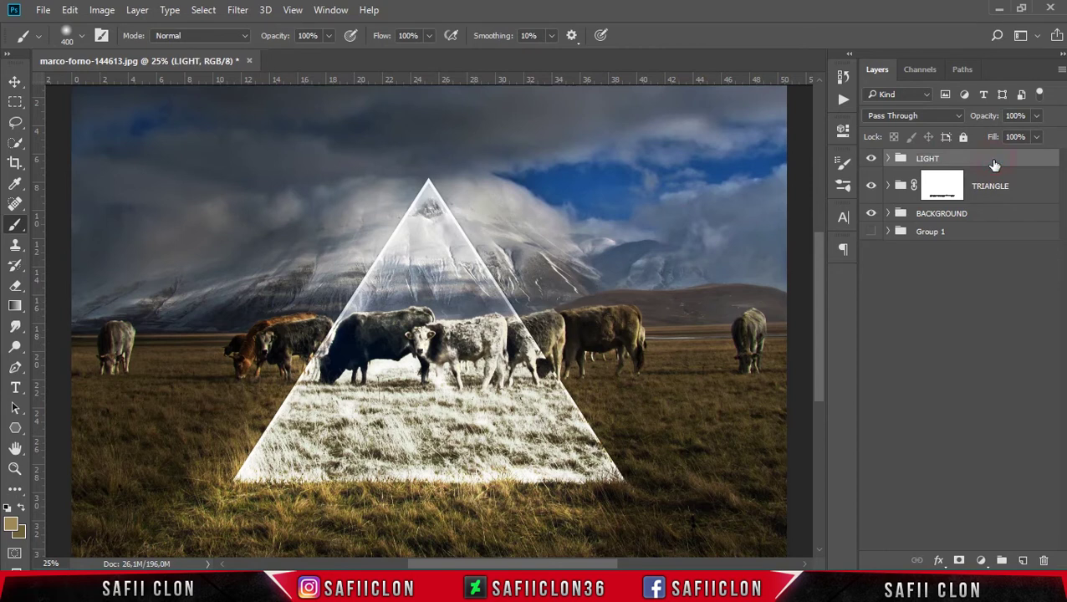
click(871, 160)
click(872, 160)
click(1001, 162)
Draw a five-sided pentagon left of the triangle with the Polygon tool.
click(15, 429)
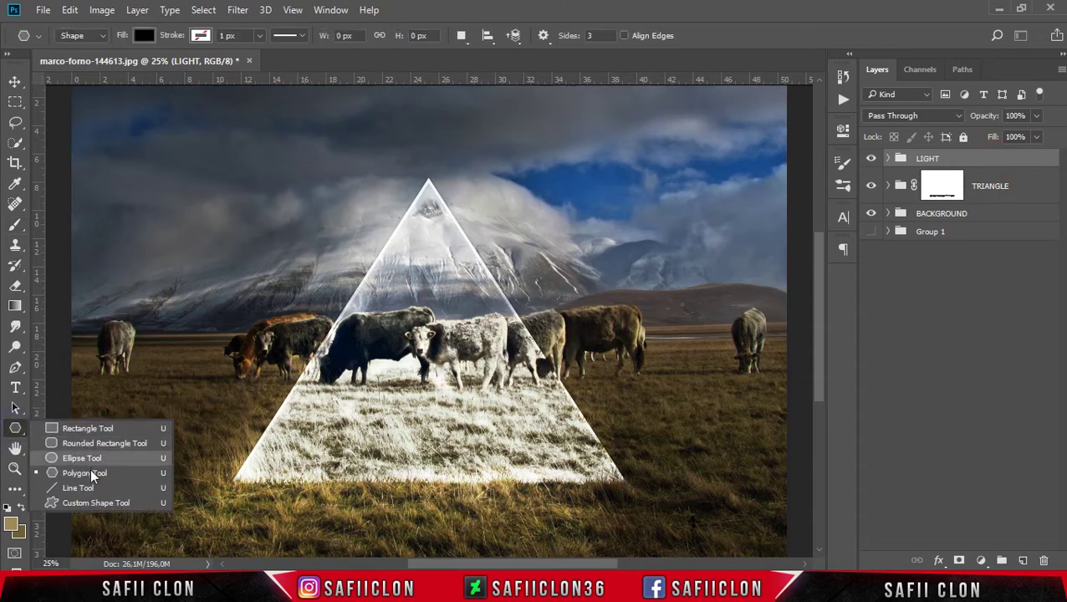
click(96, 474)
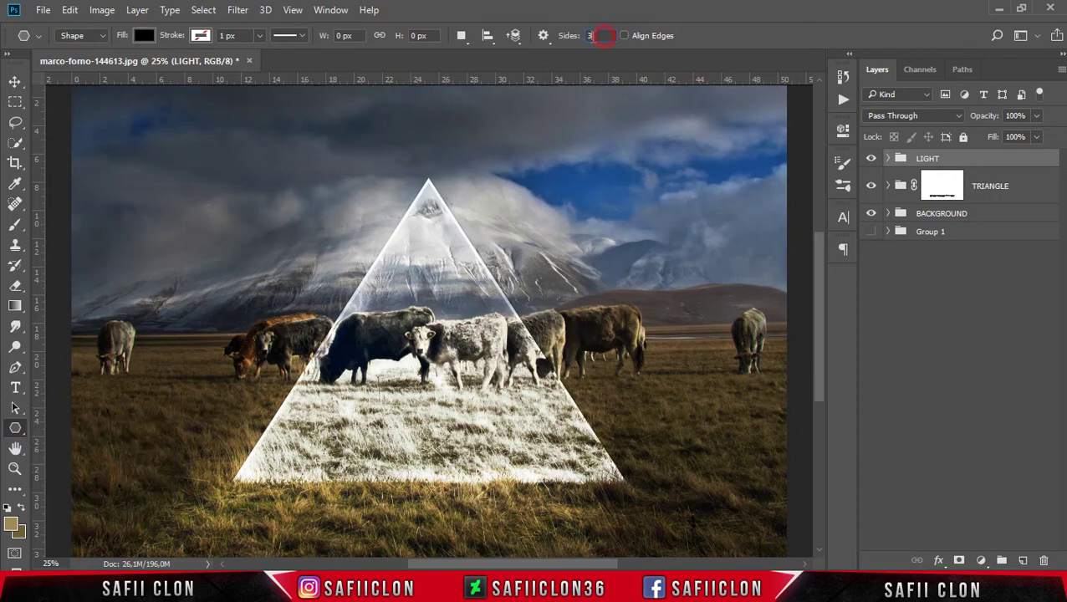
click(589, 37)
text(5)
click(591, 36)
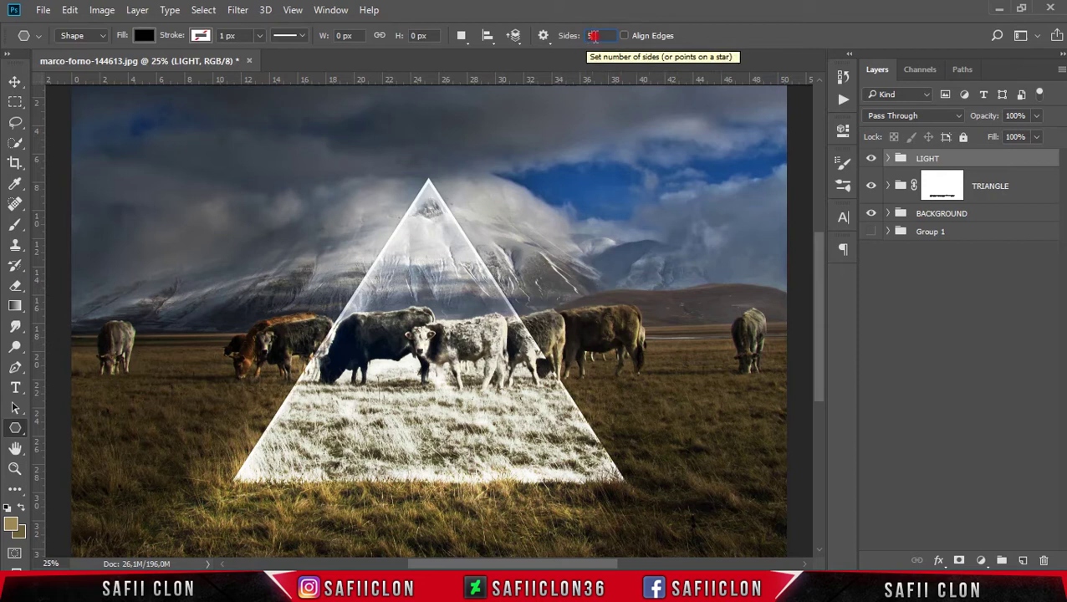
drag(315, 267, 342, 307)
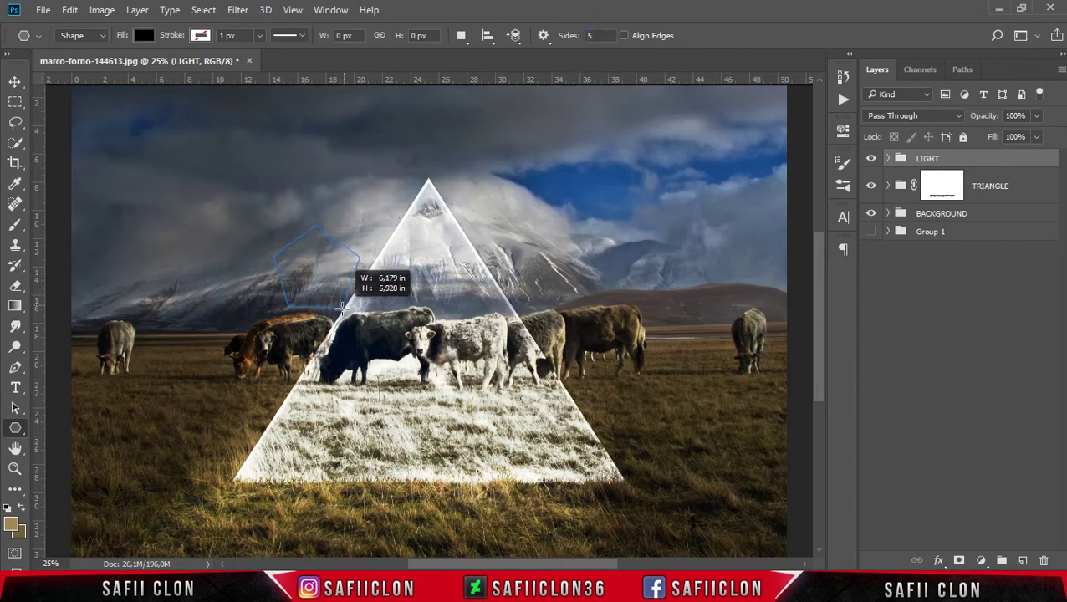
drag(342, 307, 349, 314)
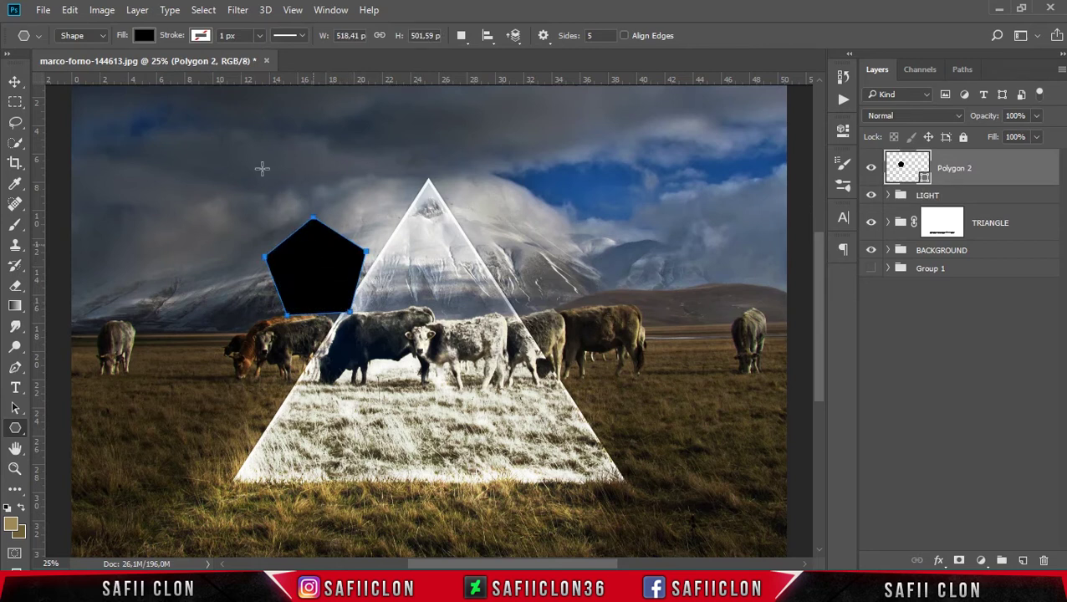
Set the pentagon's fill colour to white #ffffff.
click(144, 37)
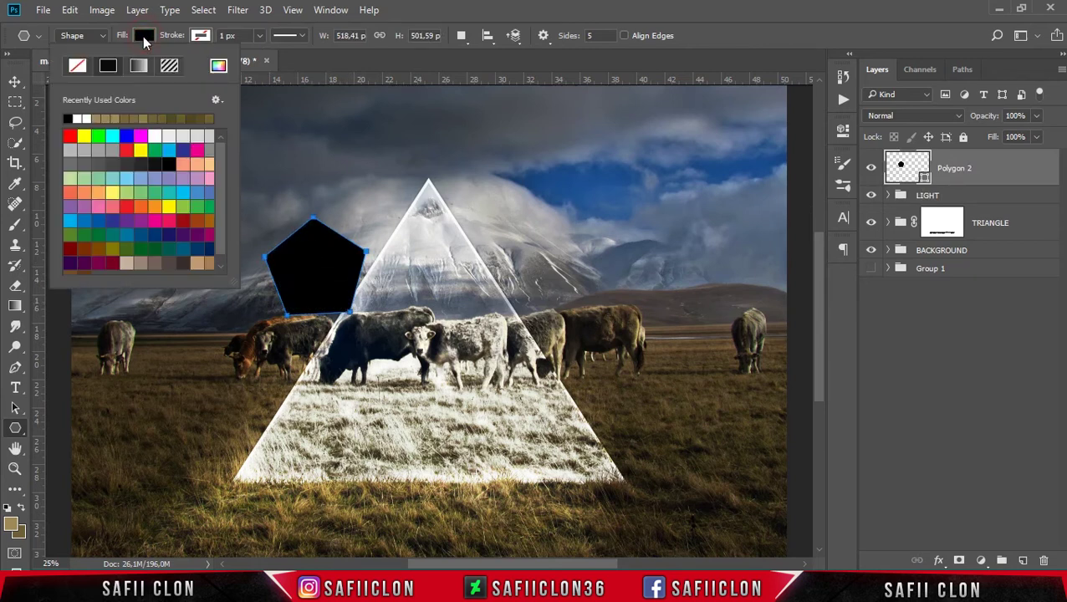
click(218, 69)
drag(655, 183, 644, 144)
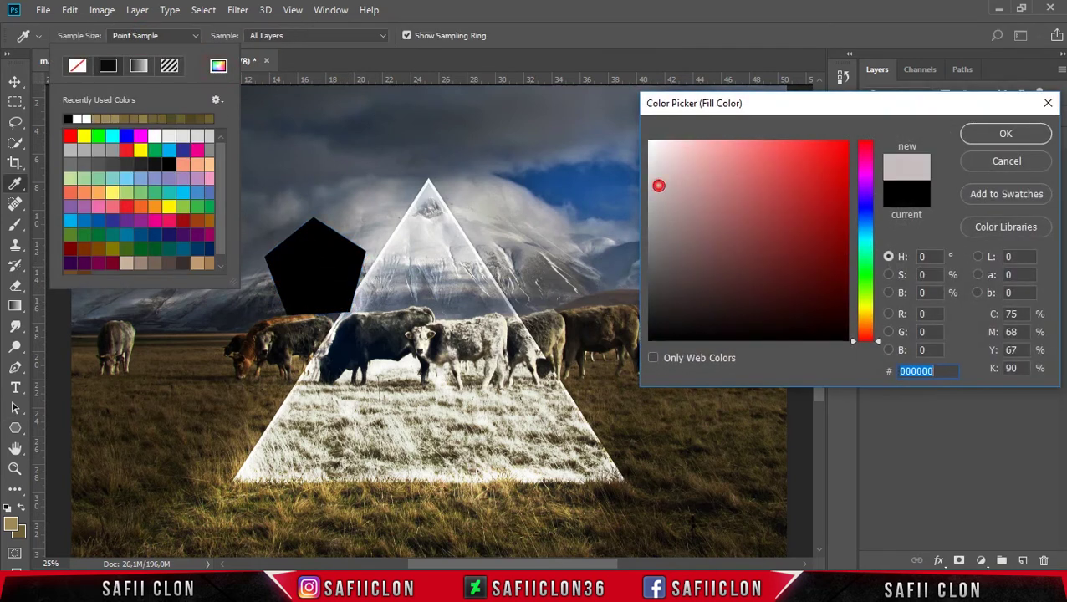
click(1007, 134)
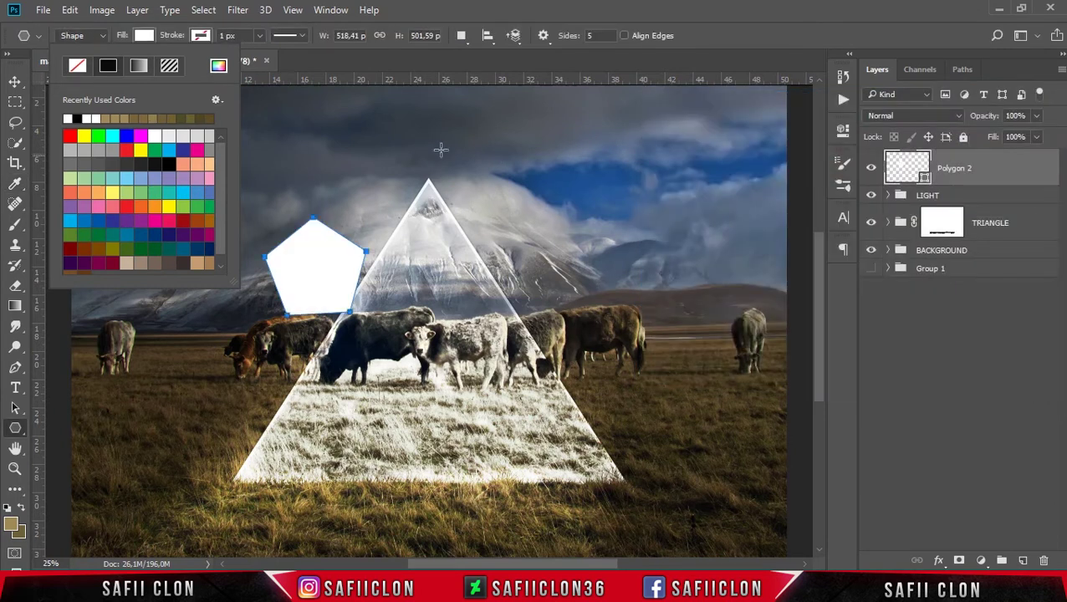
click(151, 34)
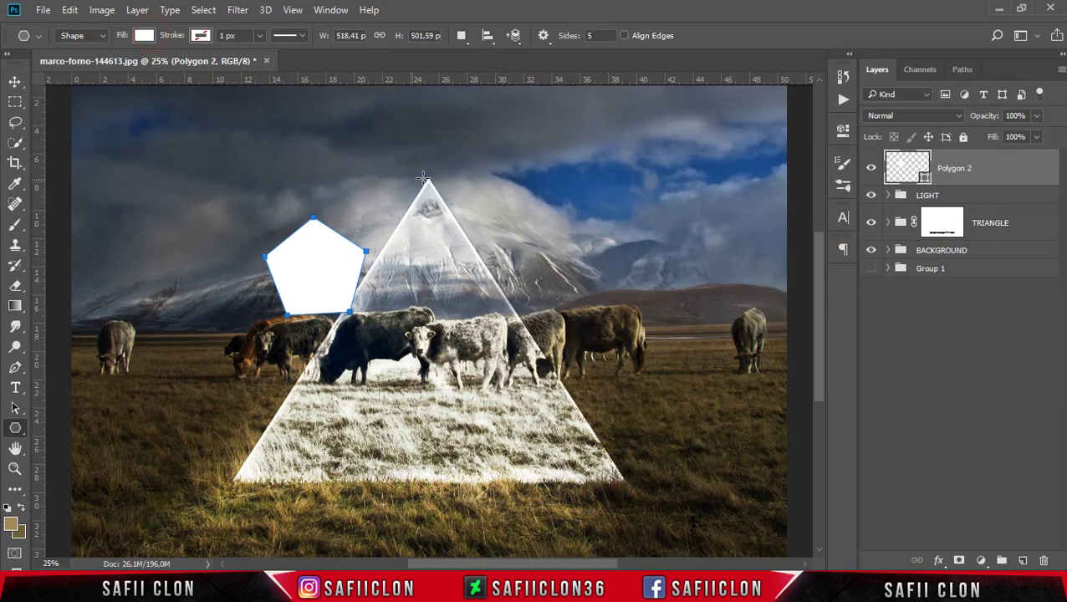
Move the pentagon into the lower-left corner, scaled to about 81% and slightly tilted.
key(ctrl+t)
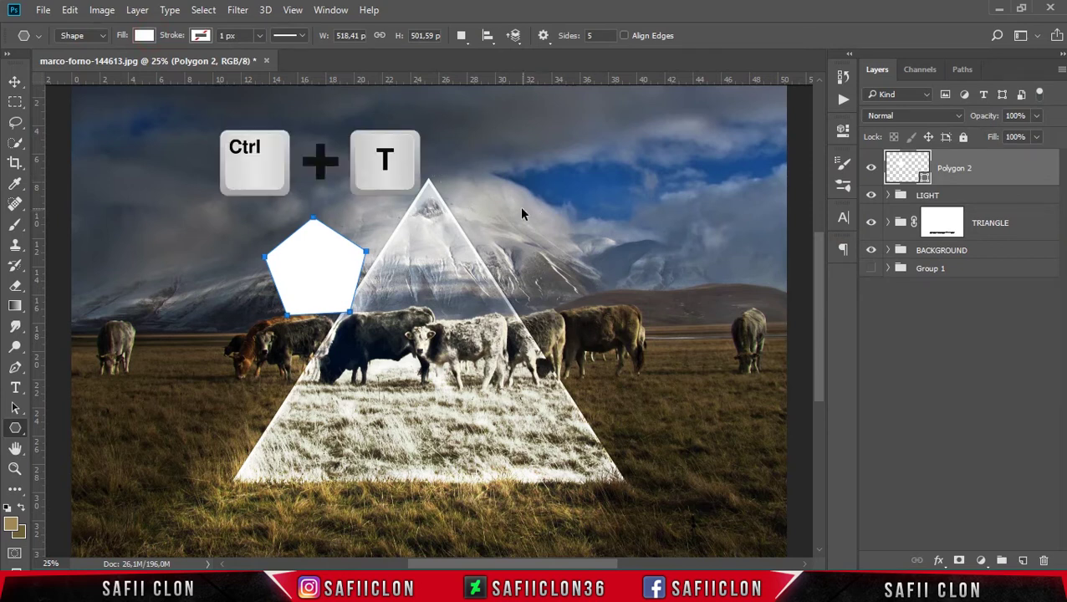
mouse_move(346, 255)
mouse_down()
mouse_move(255, 380)
mouse_move(169, 460)
mouse_up()
drag(90, 419, 113, 445)
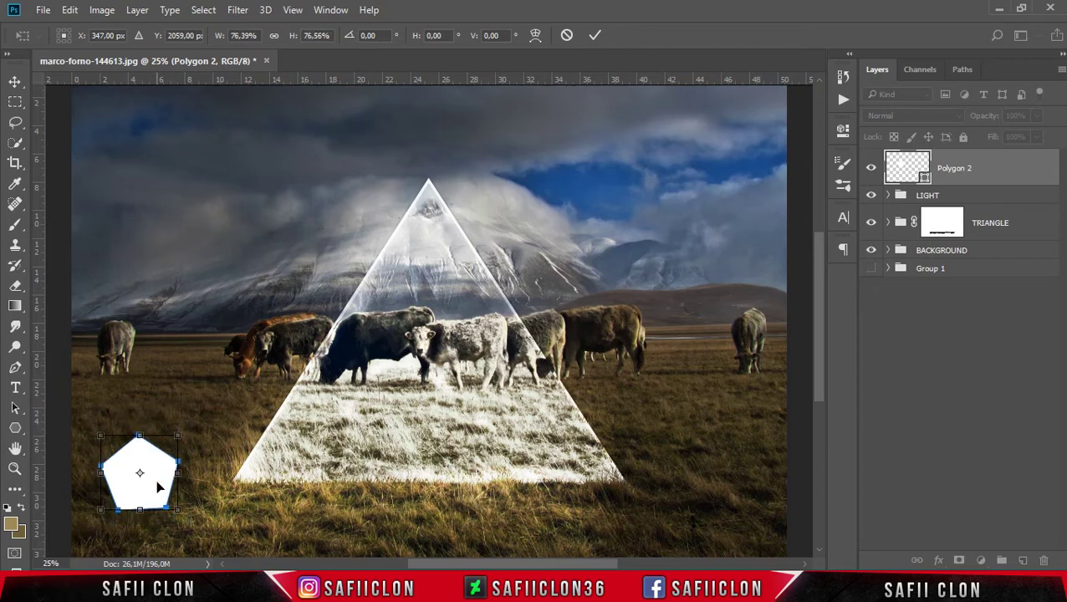
mouse_move(200, 528)
mouse_down()
mouse_move(219, 512)
mouse_move(199, 502)
mouse_move(185, 468)
mouse_up()
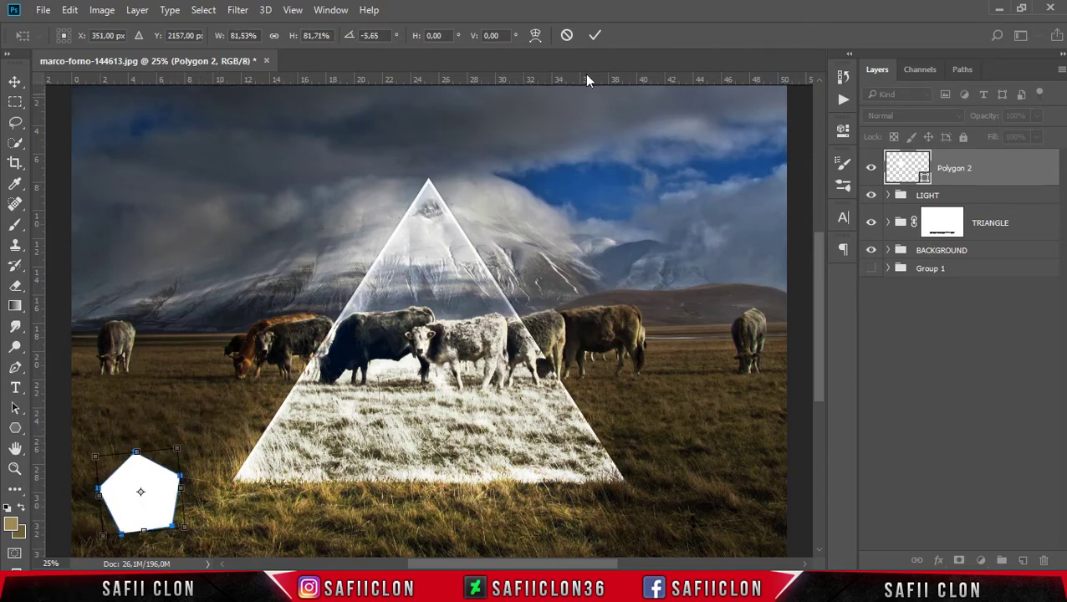
click(595, 37)
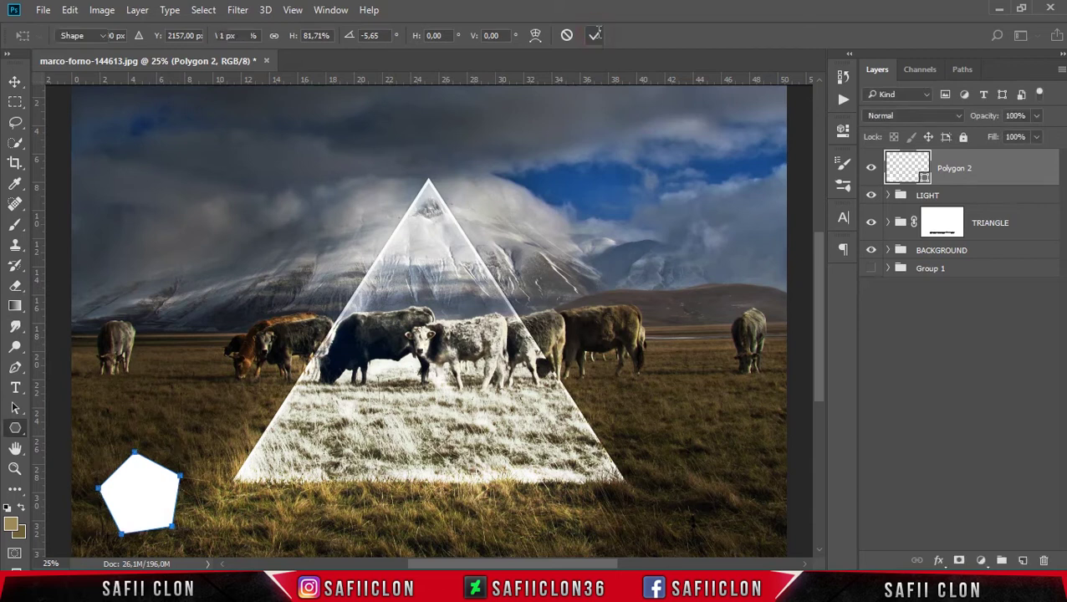
click(1009, 168)
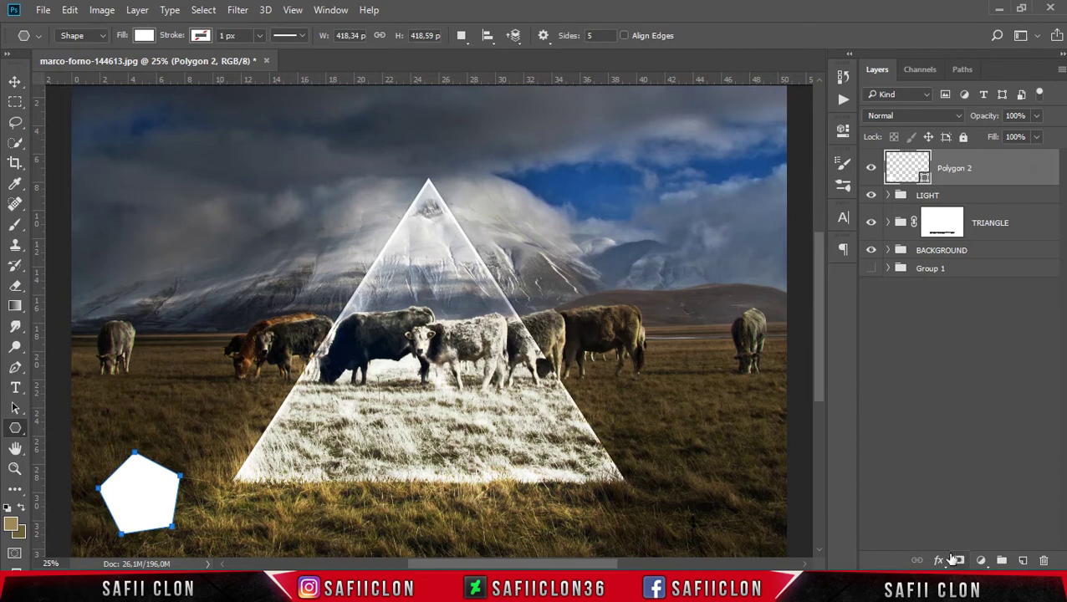
Add a layer mask to Polygon 2 and switch to the Brush tool.
click(959, 561)
click(963, 164)
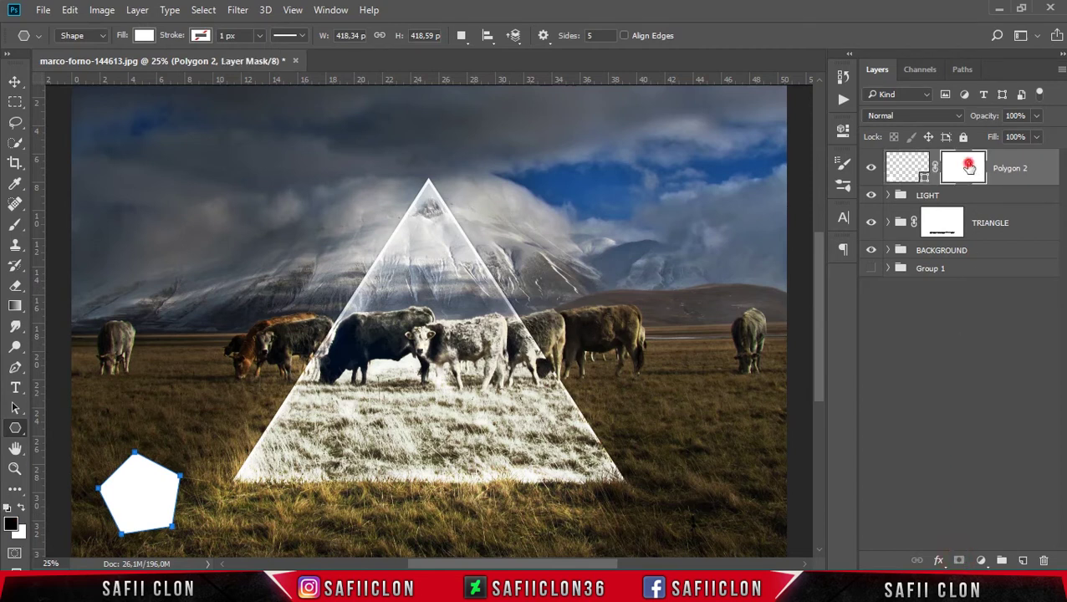
click(15, 224)
click(76, 227)
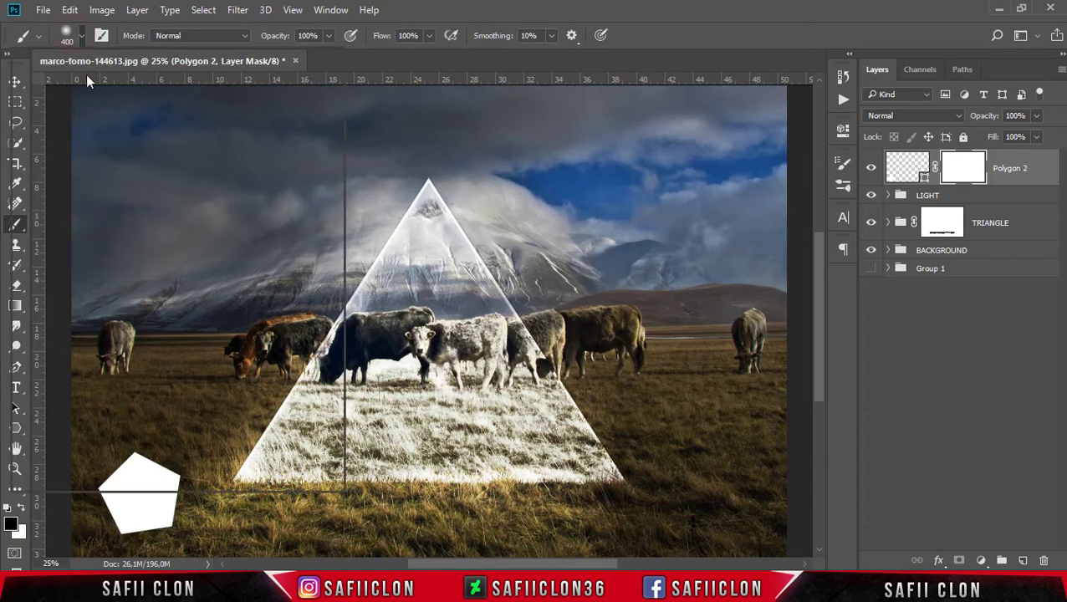
Give the brush a hard round tip at 90 px.
click(74, 37)
click(92, 213)
click(459, 8)
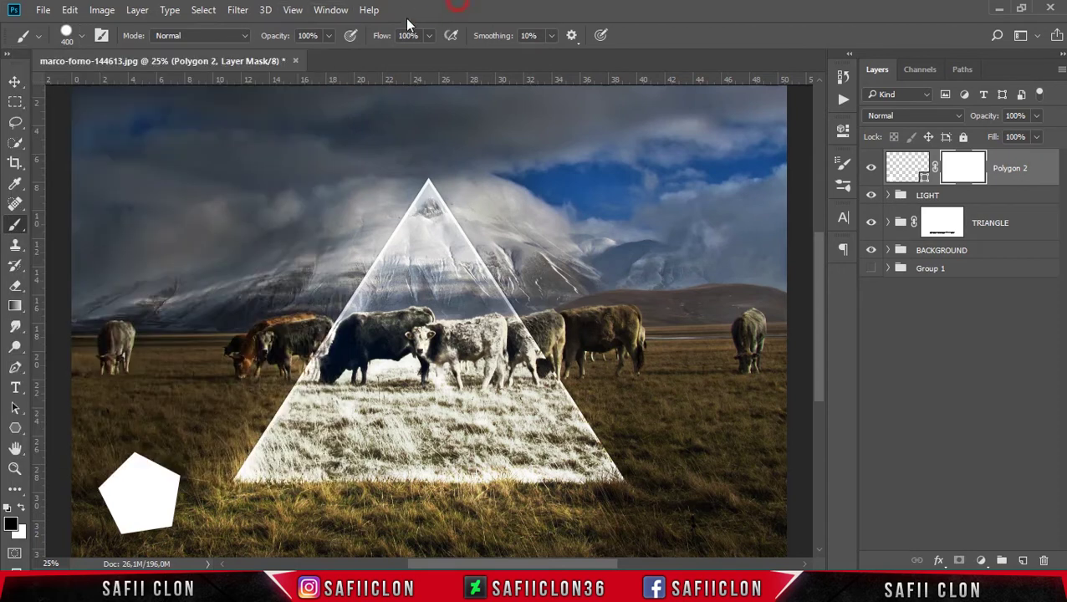
click(330, 39)
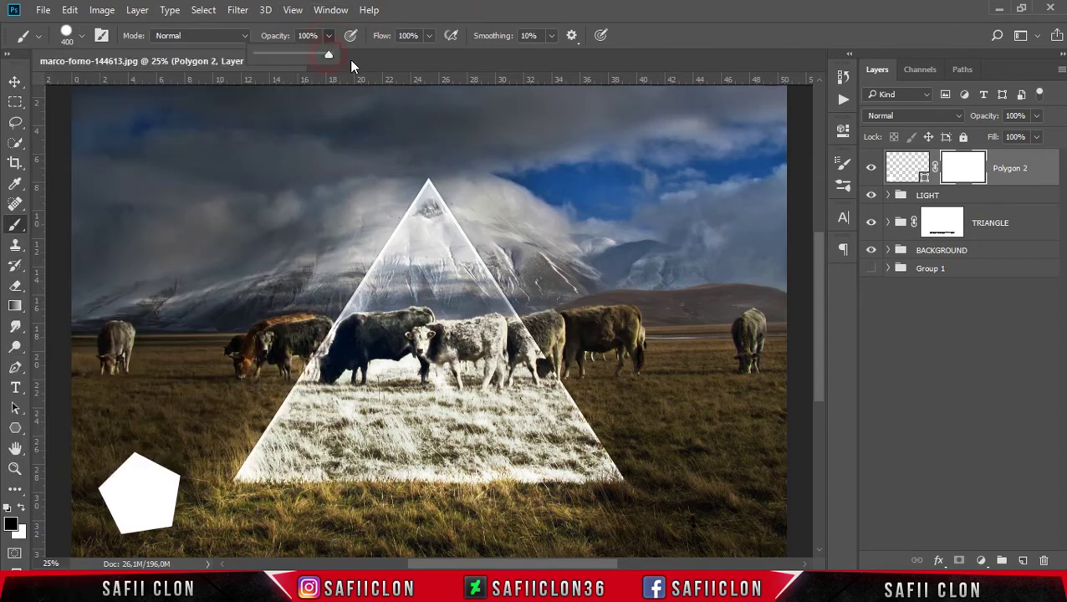
scroll(368, 284, down, 2)
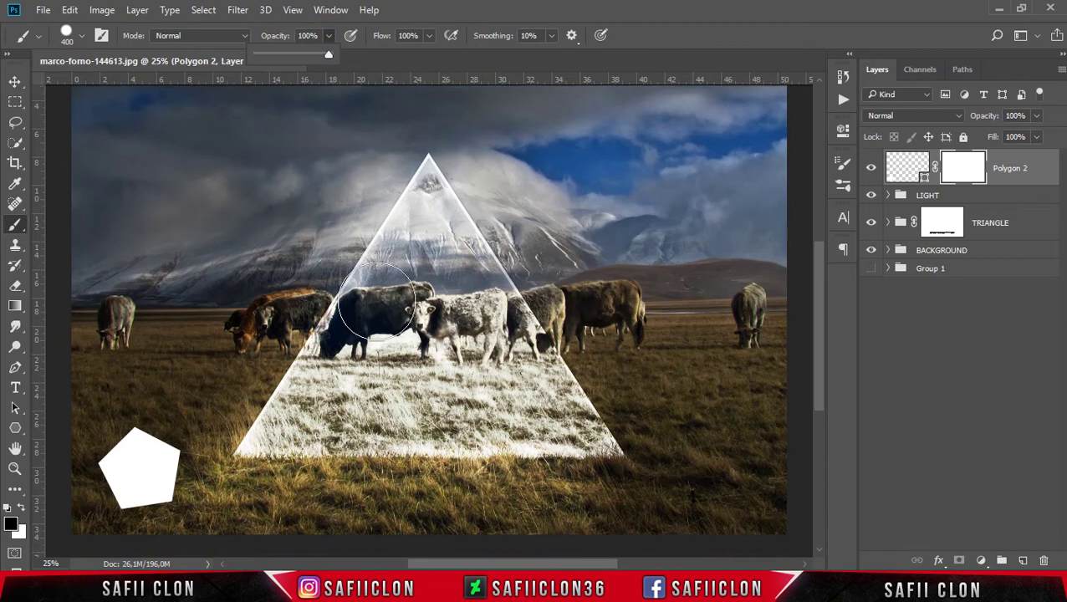
scroll(372, 297, down, 1)
scroll(378, 307, down, 1)
scroll(376, 310, down, 1)
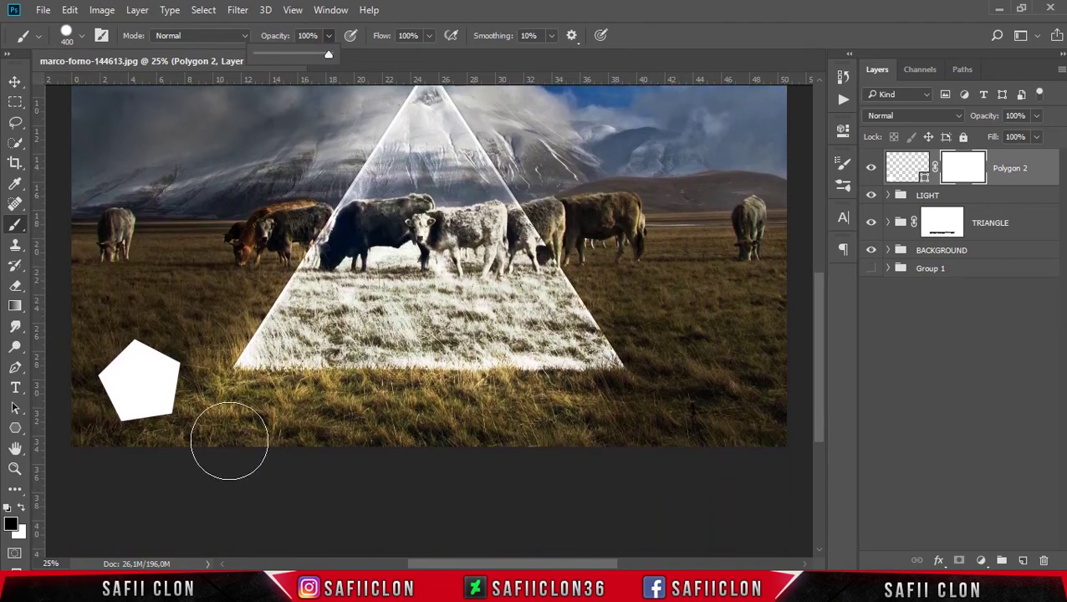
click(77, 37)
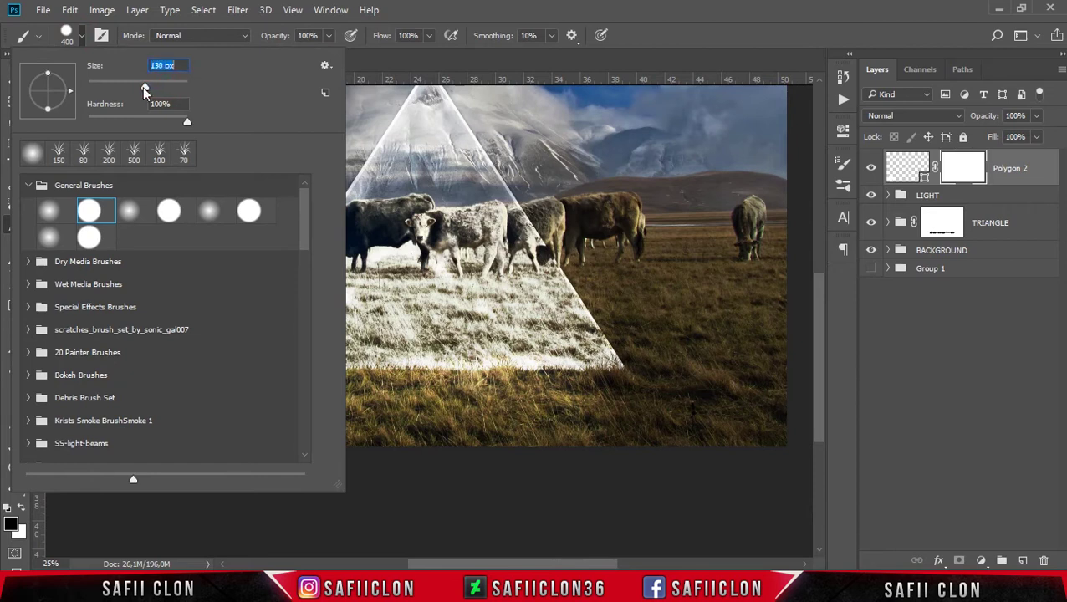
text(90)
key(Return)
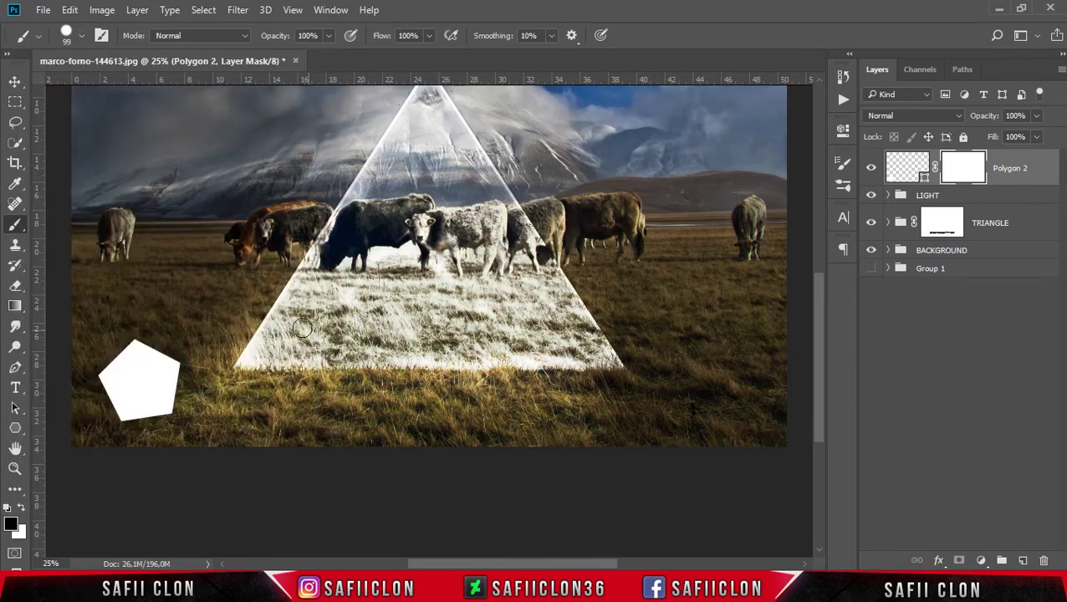
Paint black along the pentagon's bottom edge to cut it off at a slant.
mouse_move(135, 427)
mouse_down()
mouse_move(146, 426)
mouse_move(111, 428)
mouse_up()
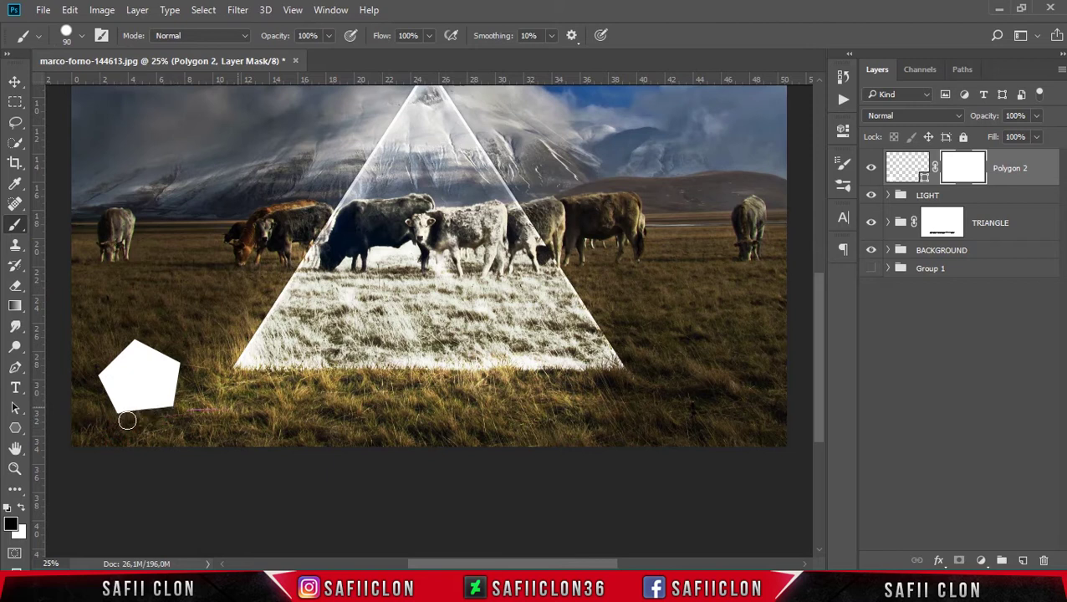
drag(186, 396, 113, 401)
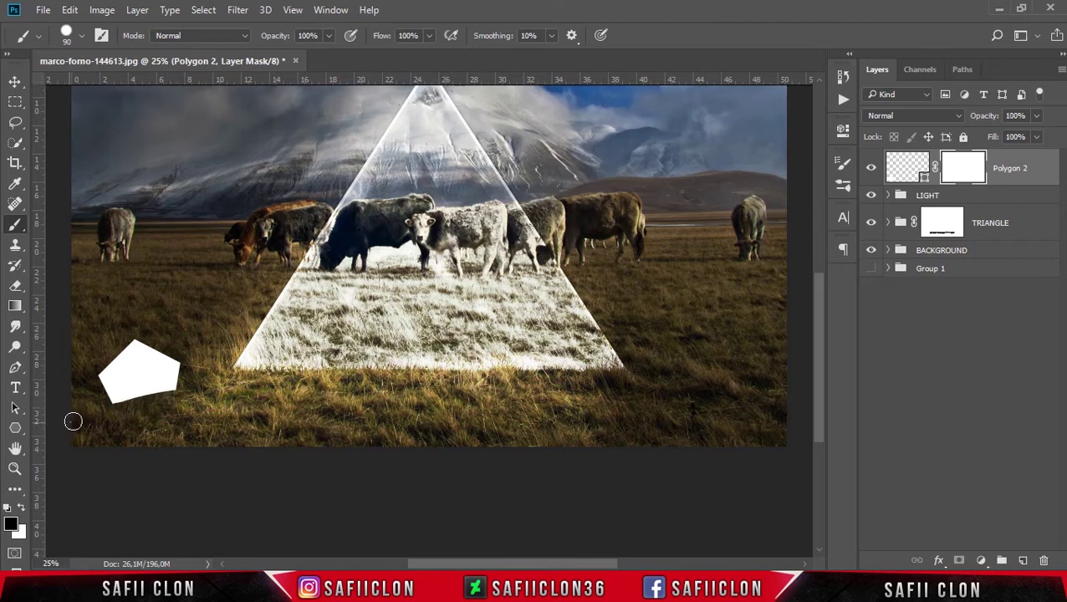
drag(186, 399, 172, 401)
key(ctrl+t)
Rotate the masked pentagon about 10° clockwise and nudge it slightly right and up.
drag(211, 330, 239, 322)
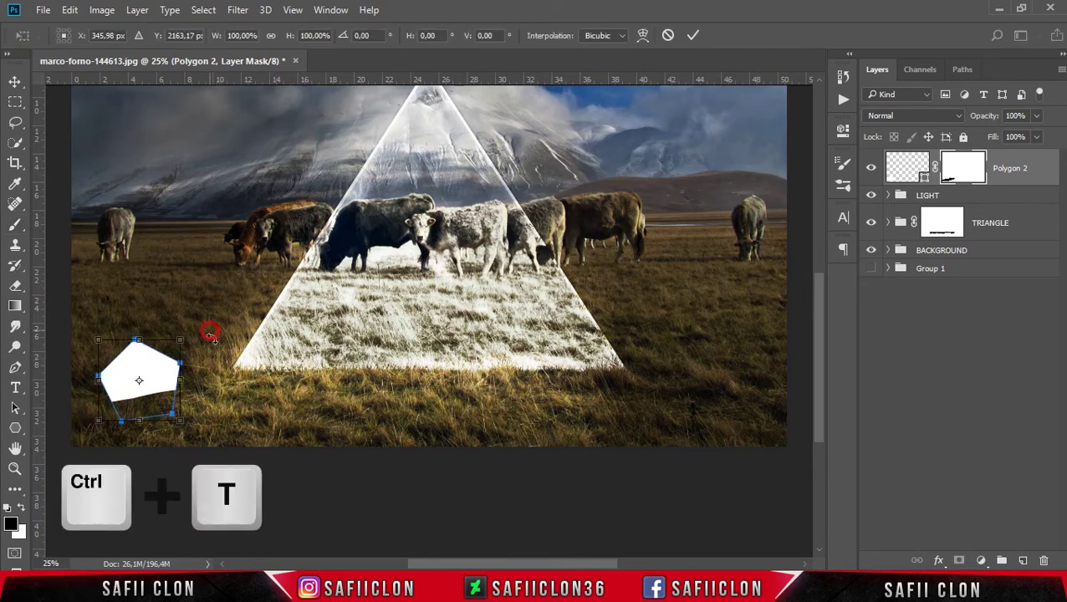
drag(166, 380, 172, 379)
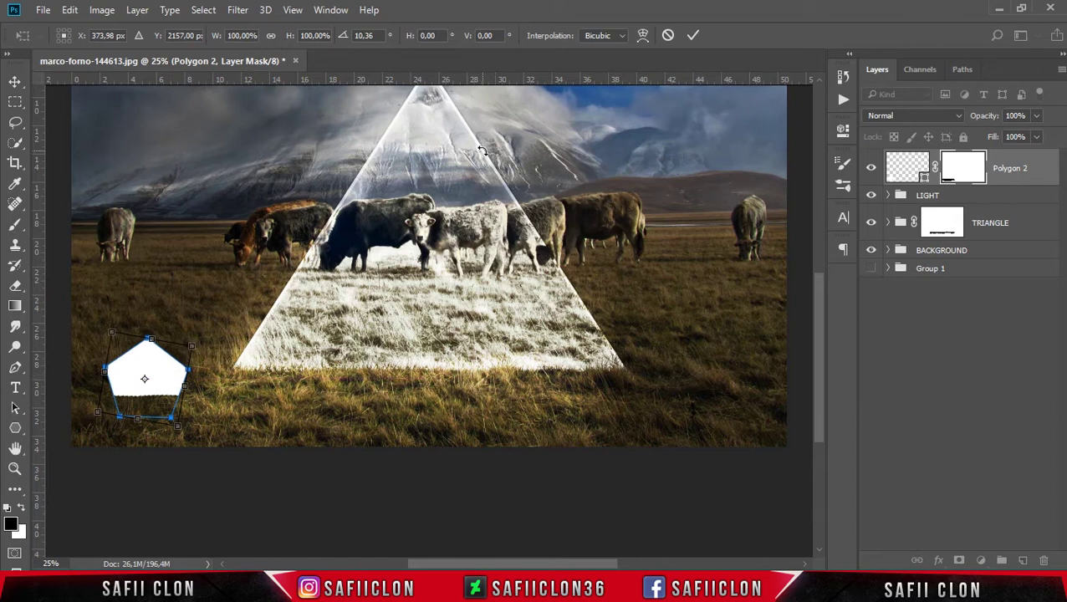
click(691, 38)
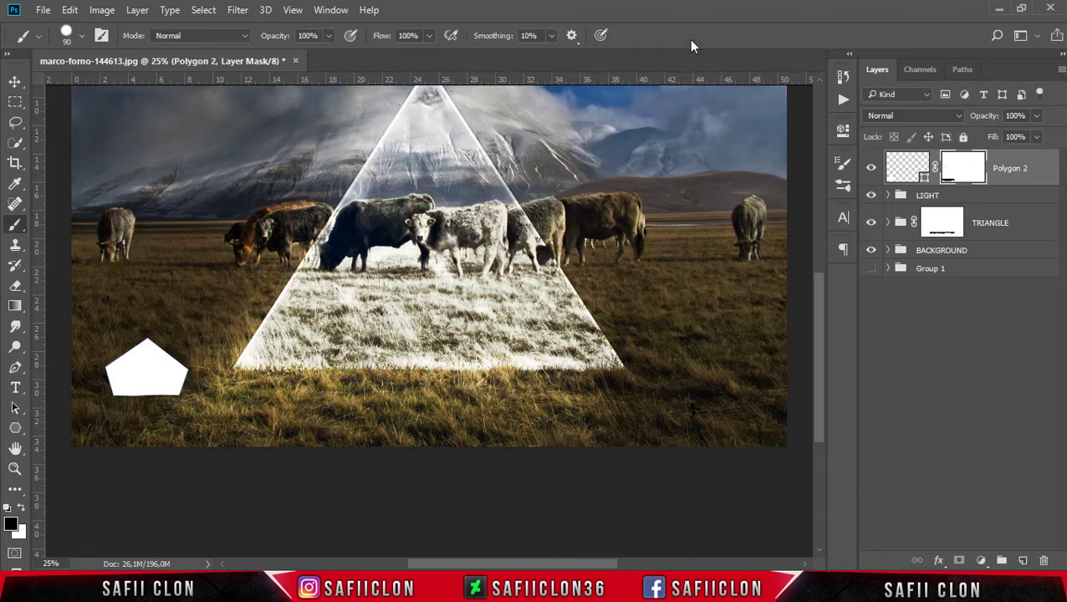
Add a new layer beneath Polygon 2 and pick a soft round brush with 0% hardness.
click(1023, 560)
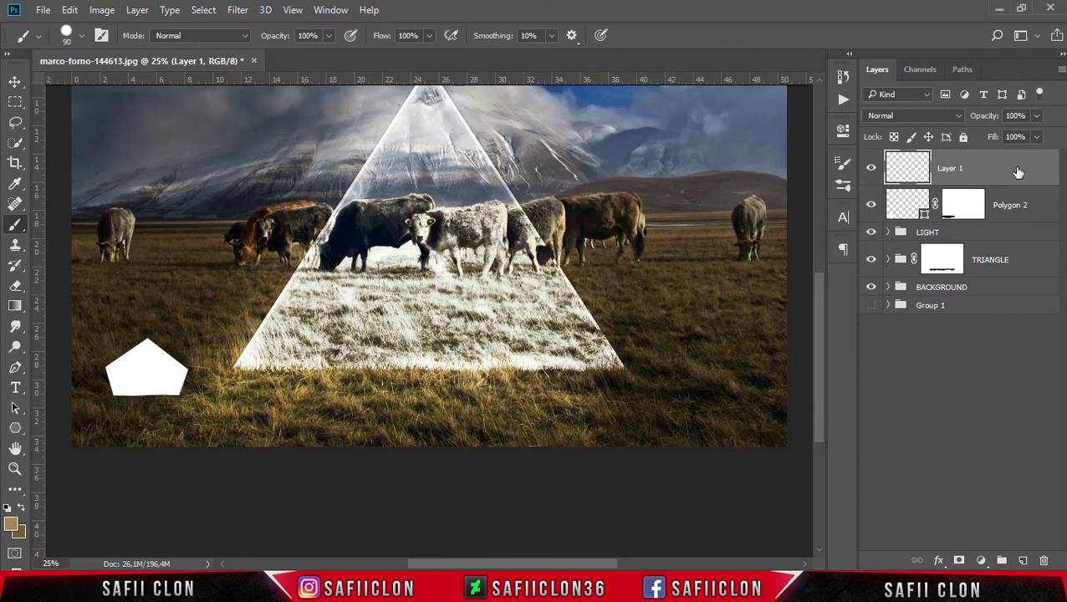
drag(1018, 171, 1008, 213)
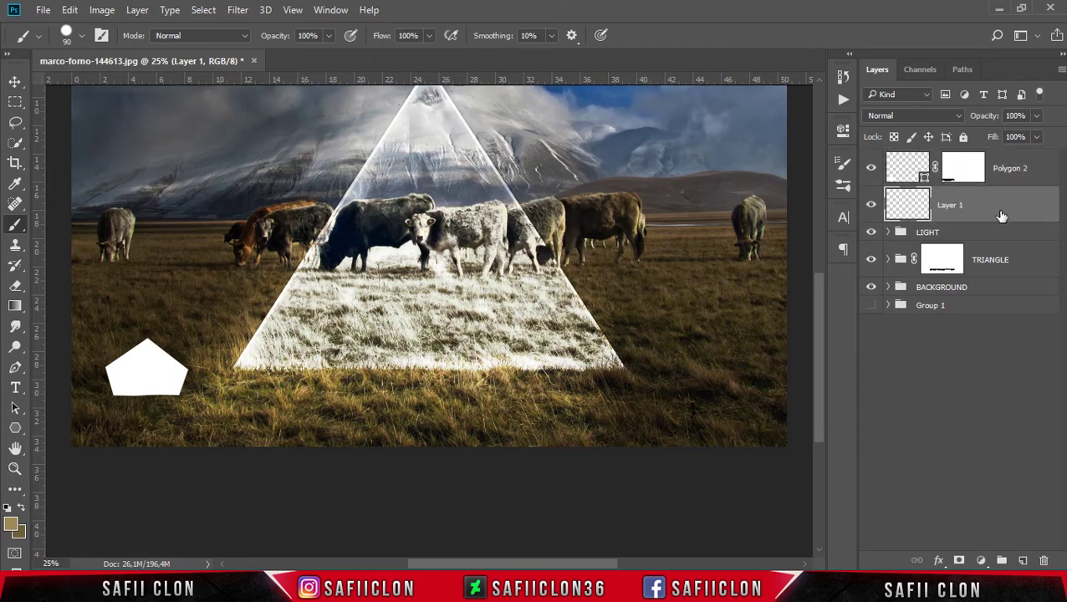
right_click(13, 230)
click(96, 224)
click(83, 35)
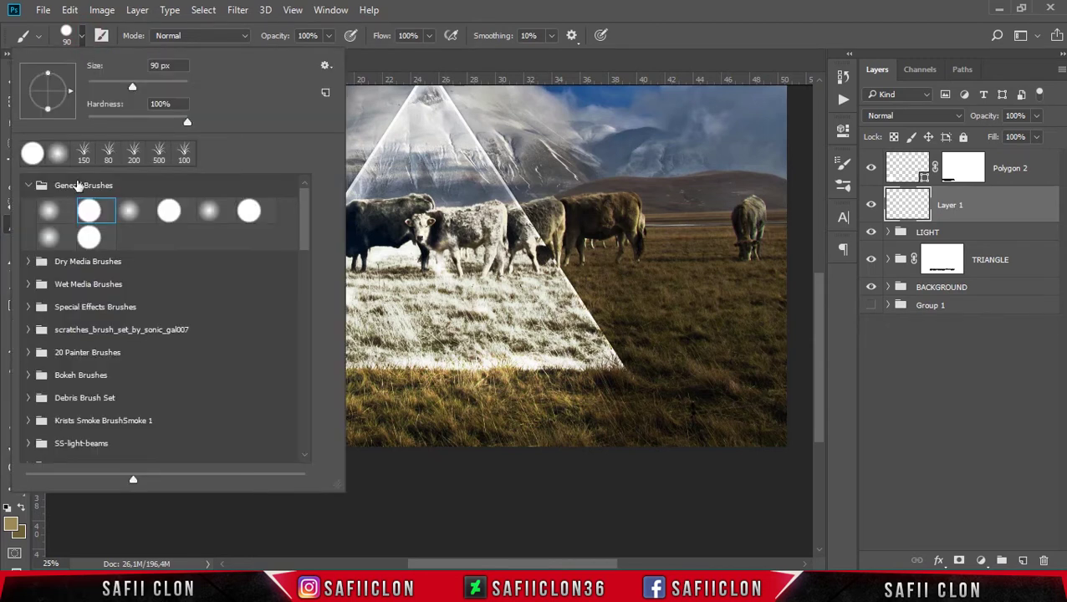
click(49, 211)
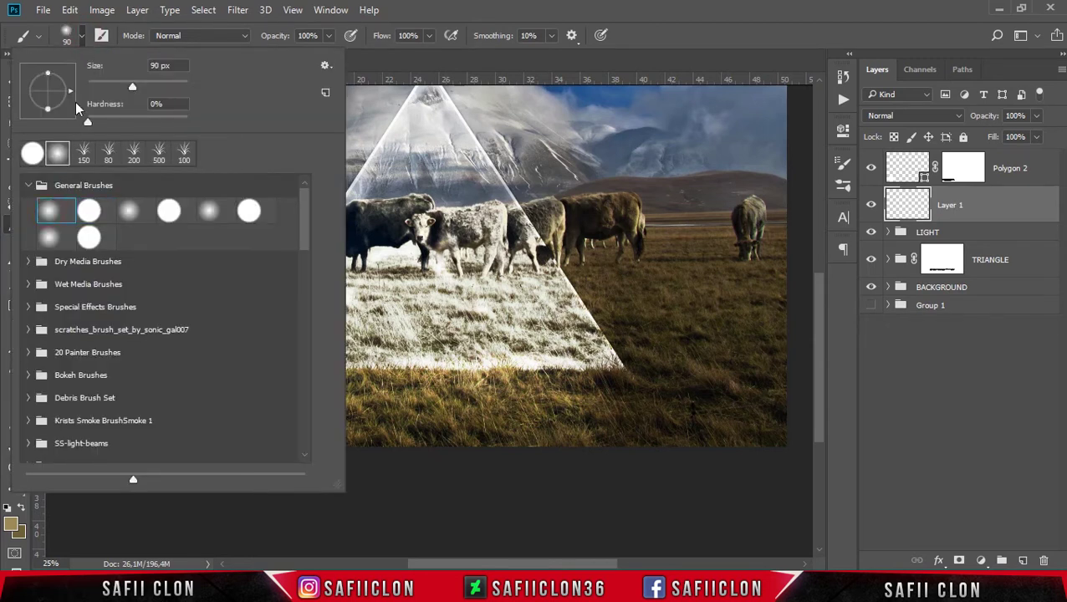
click(81, 39)
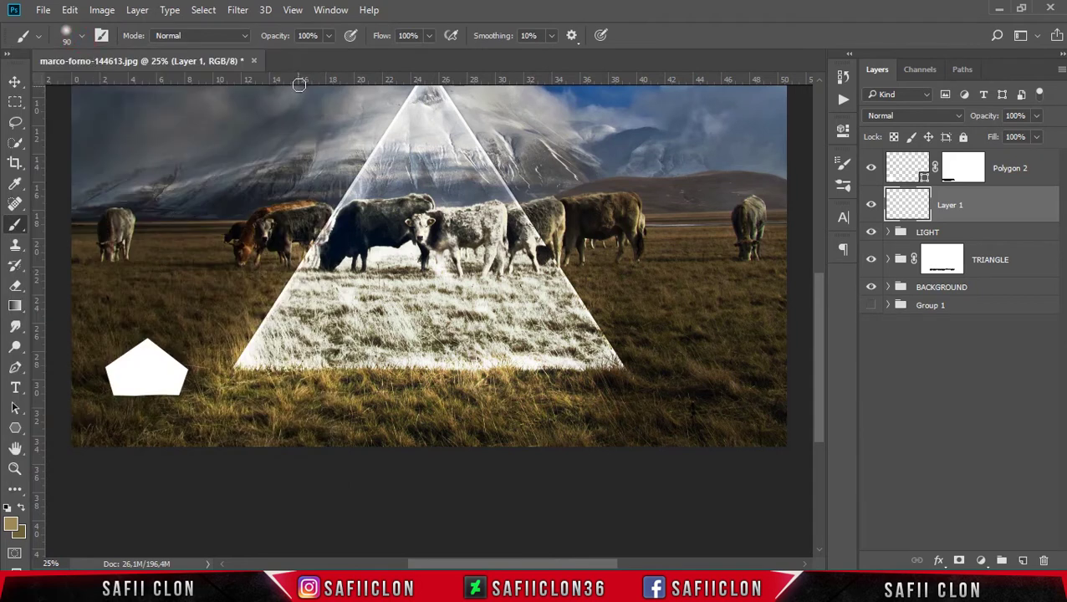
Set the foreground colour to white and paint a soft glow along the pentagon's base.
click(327, 36)
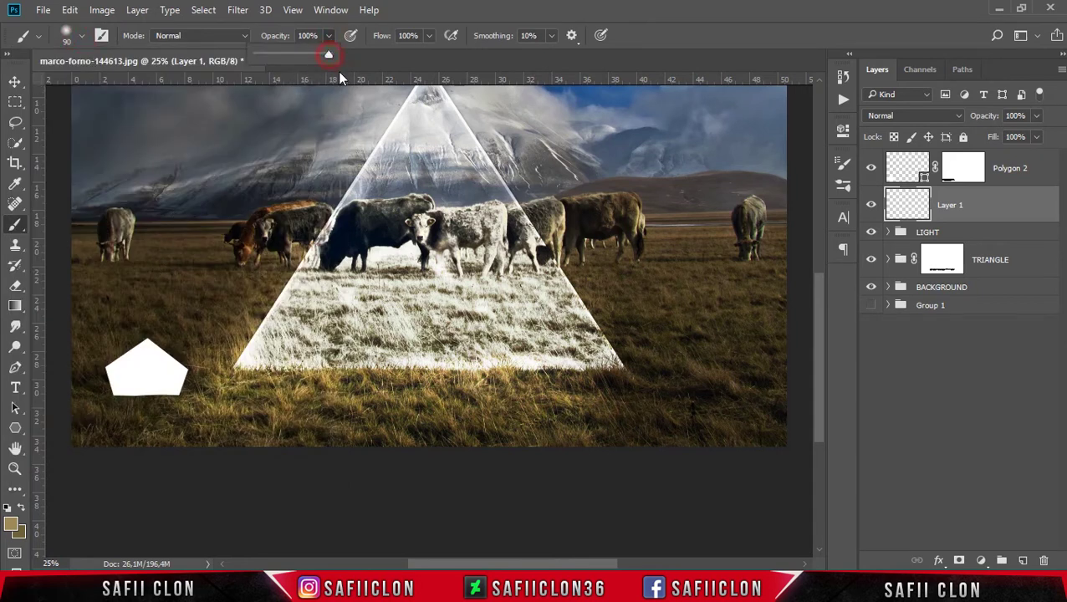
click(13, 523)
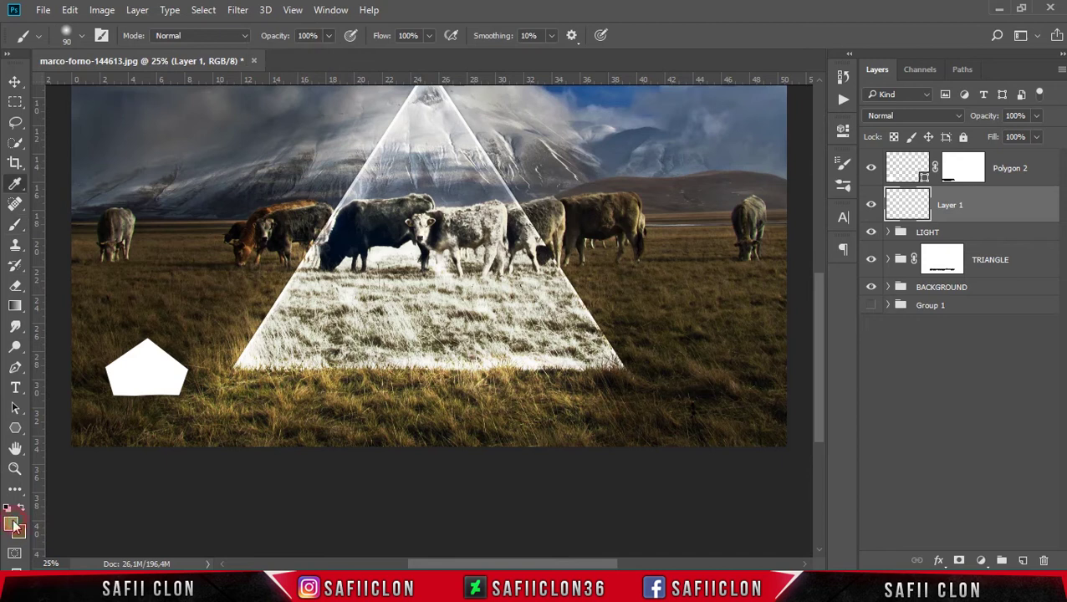
click(666, 200)
drag(666, 200, 649, 141)
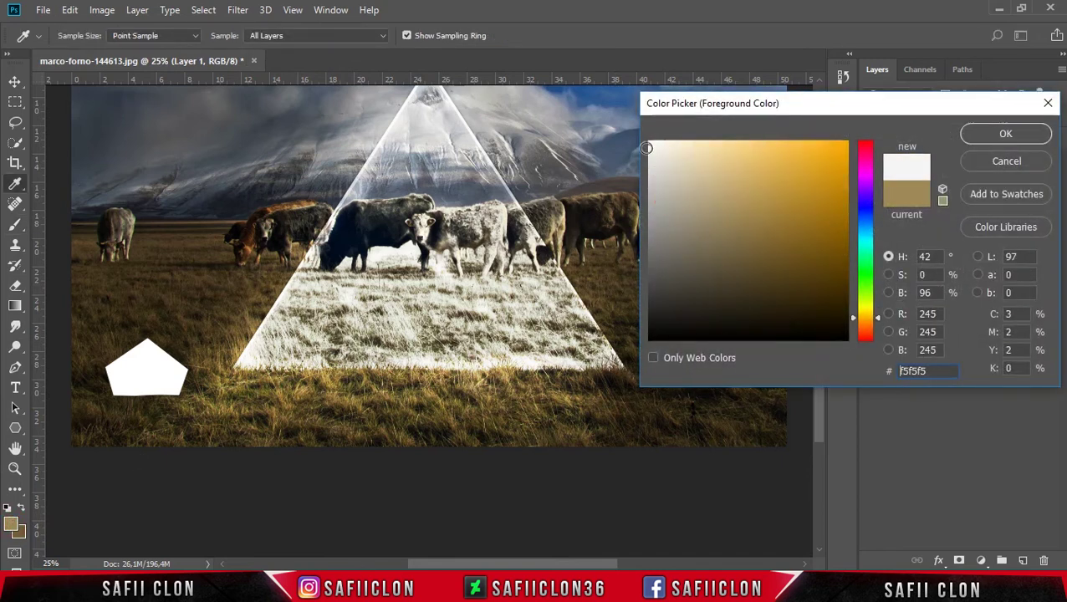
click(999, 134)
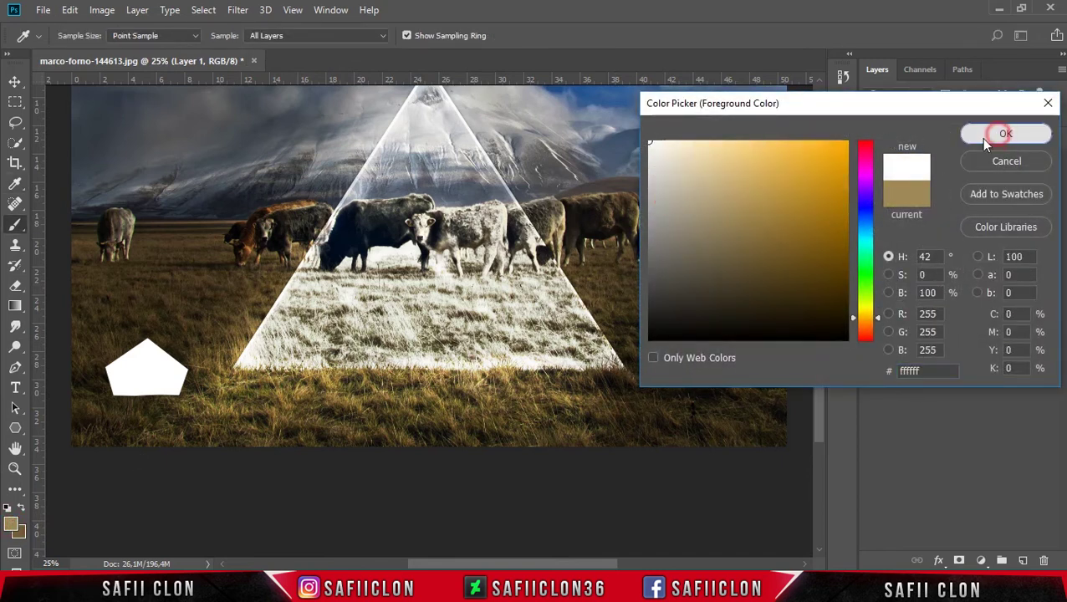
mouse_move(131, 405)
mouse_down()
mouse_move(182, 397)
mouse_move(111, 398)
mouse_move(180, 397)
mouse_move(127, 396)
mouse_up()
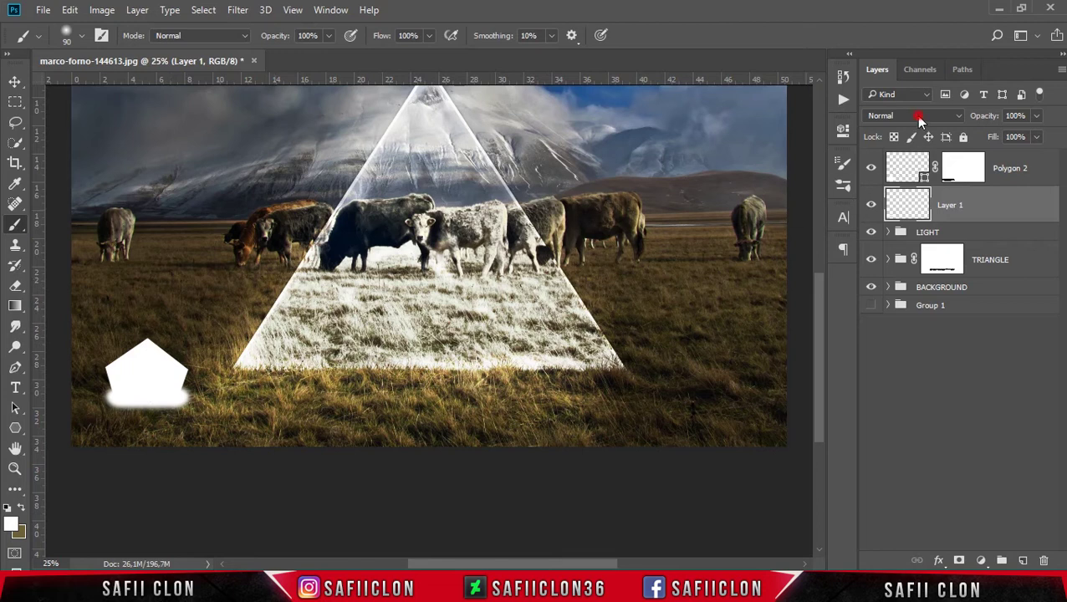
Set Layer 1 to Overlay blend mode and duplicate it as Layer 1 copy.
click(919, 117)
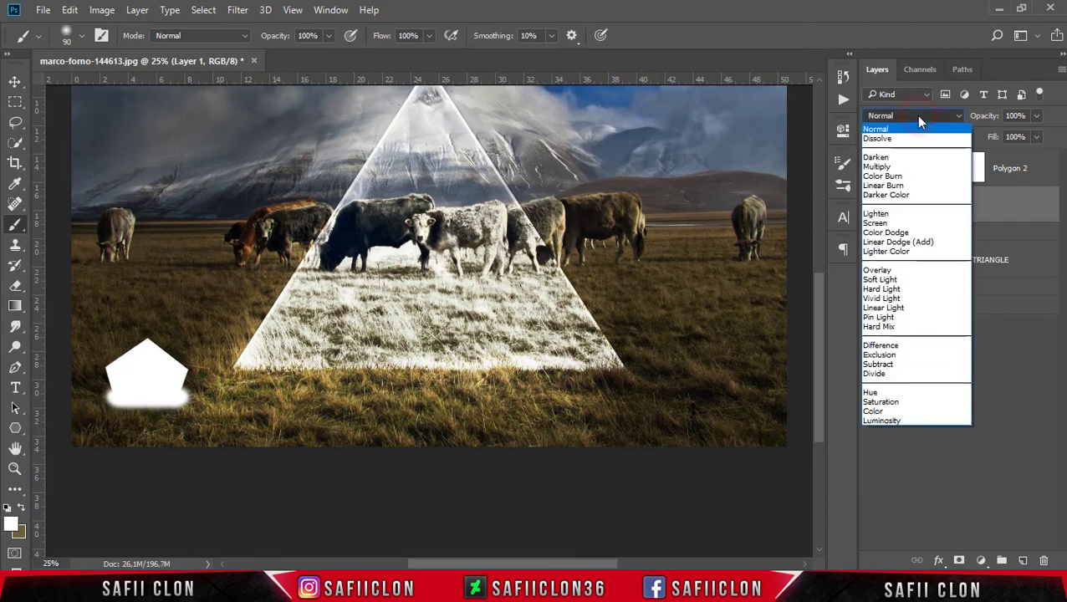
click(892, 271)
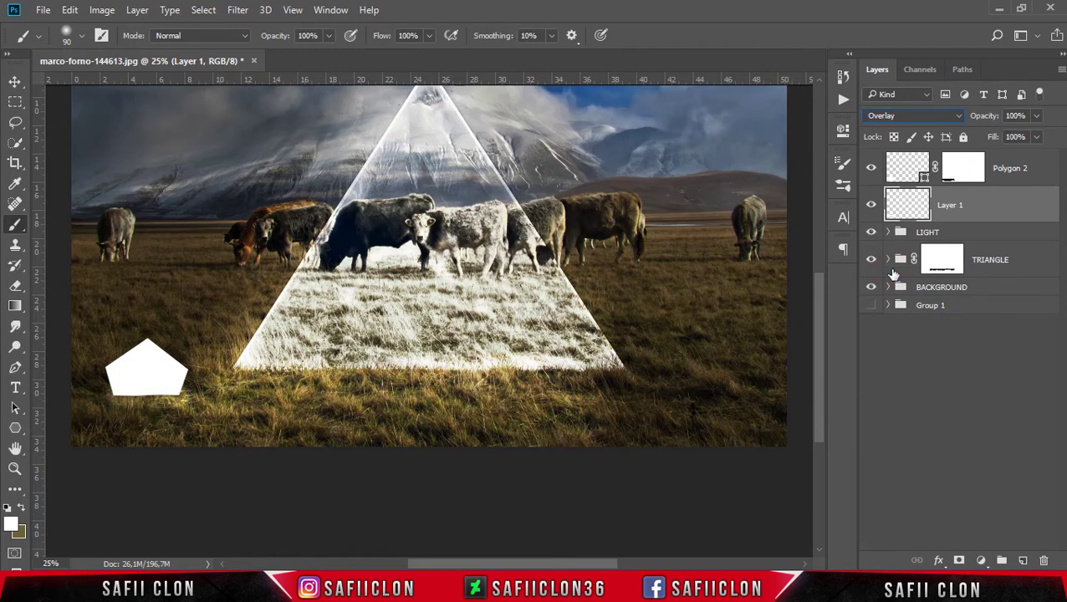
click(995, 214)
right_click(997, 215)
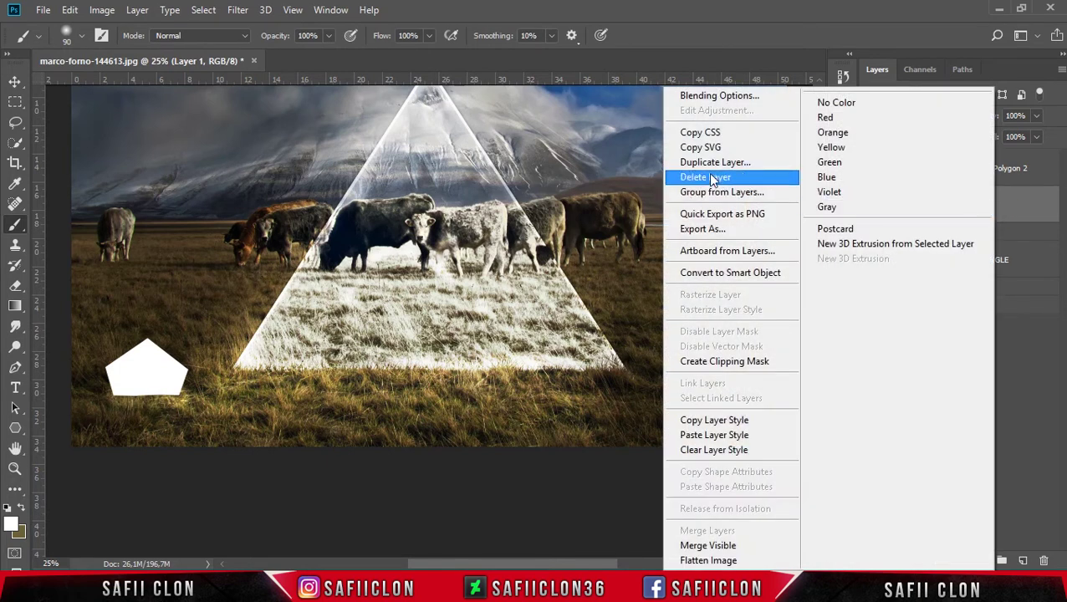
click(718, 162)
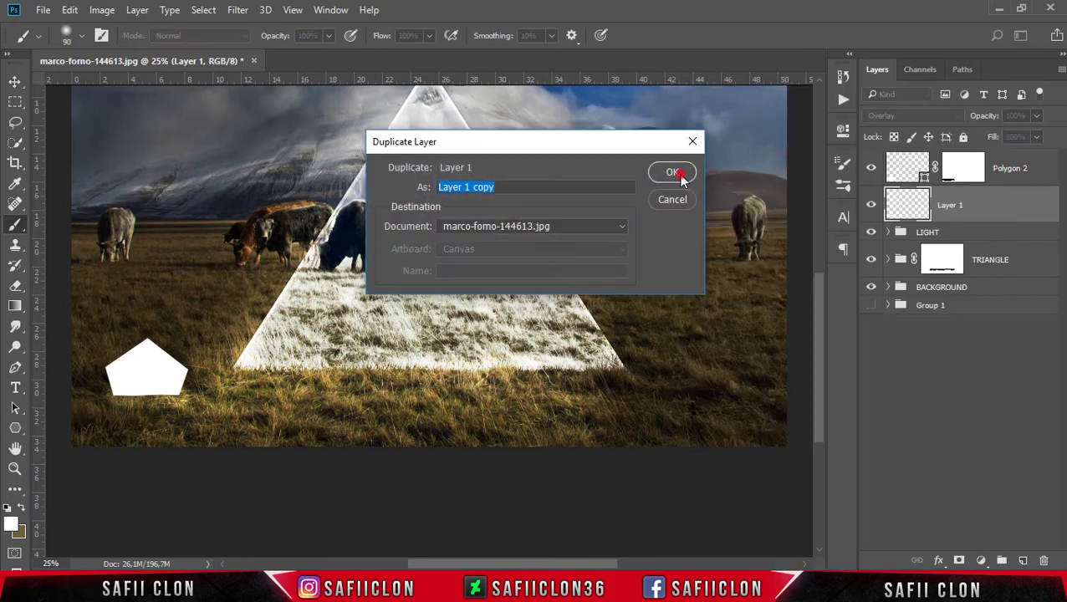
click(678, 174)
Scale the glow copy to about 142.89% wide by 222.09% tall beneath the pentagon.
right_click(1004, 212)
key(ctrl+t)
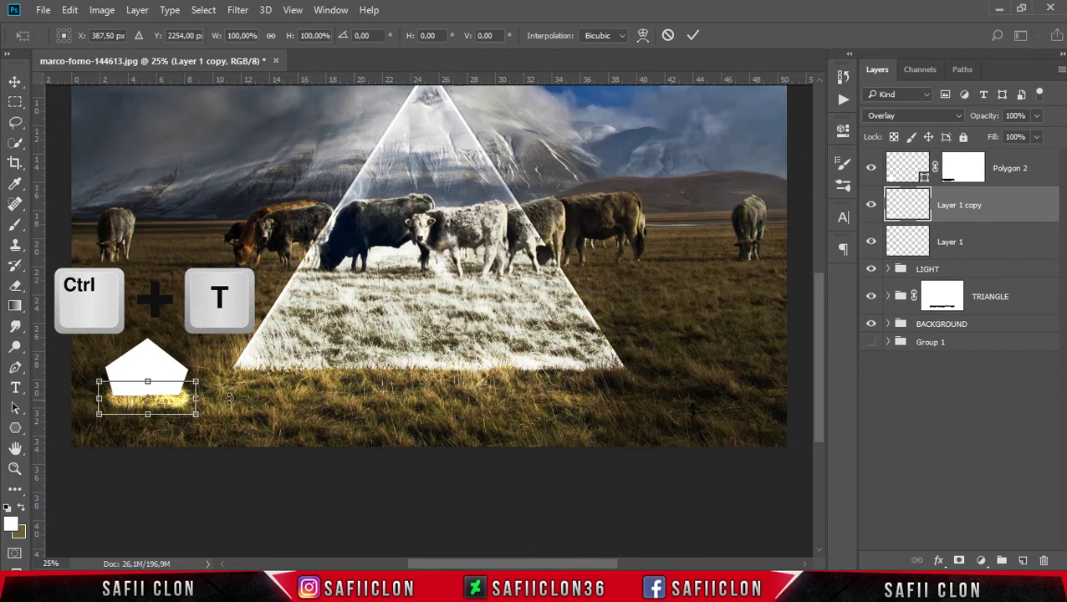
drag(199, 382, 216, 361)
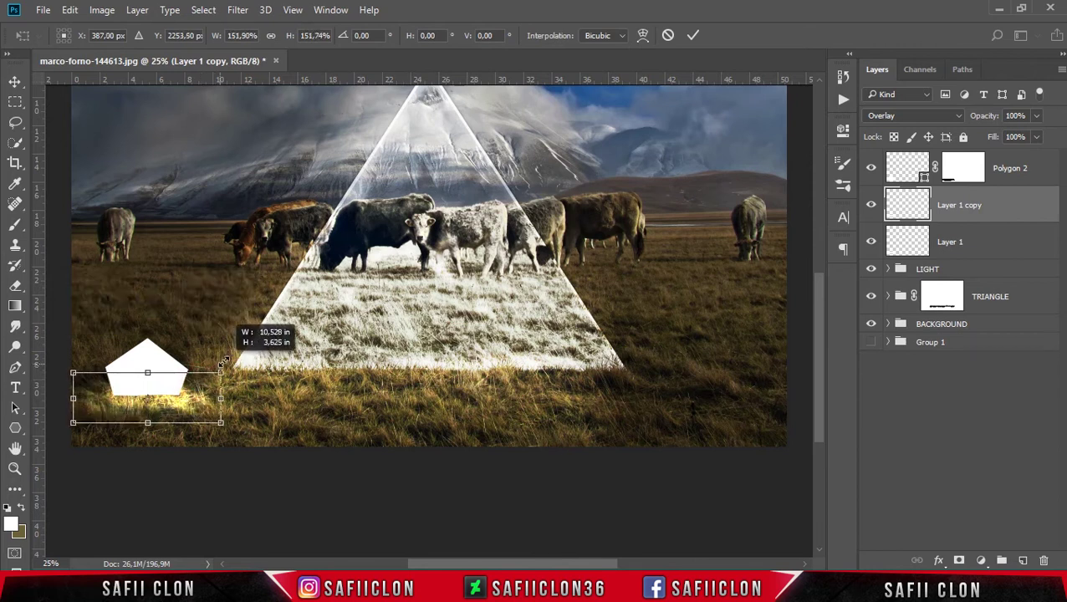
mouse_move(147, 420)
mouse_down()
mouse_move(146, 434)
mouse_move(163, 407)
mouse_up()
key(ctrl+z)
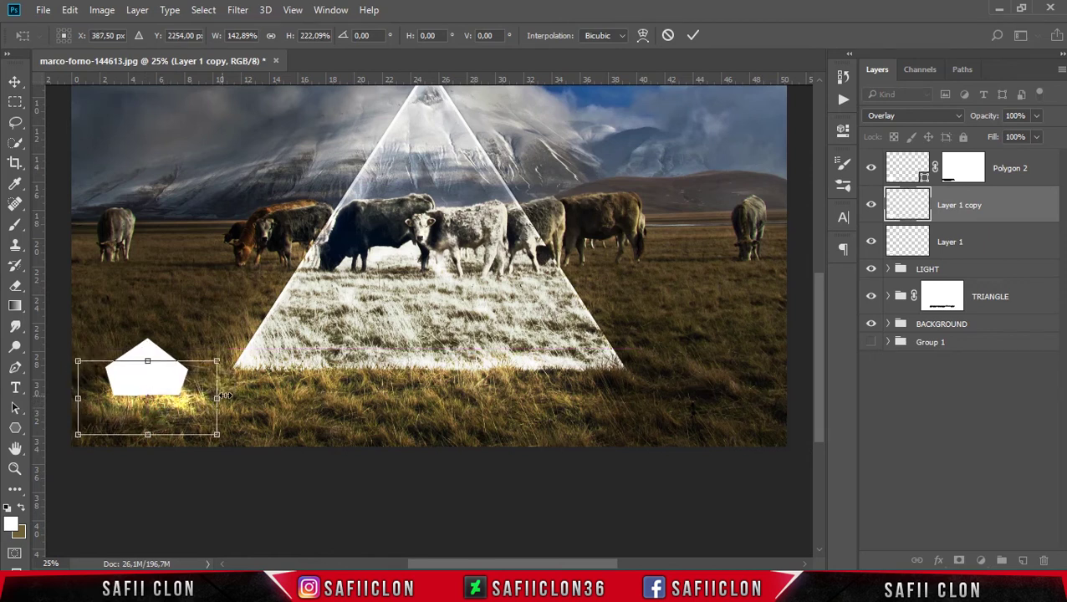
drag(204, 400, 208, 399)
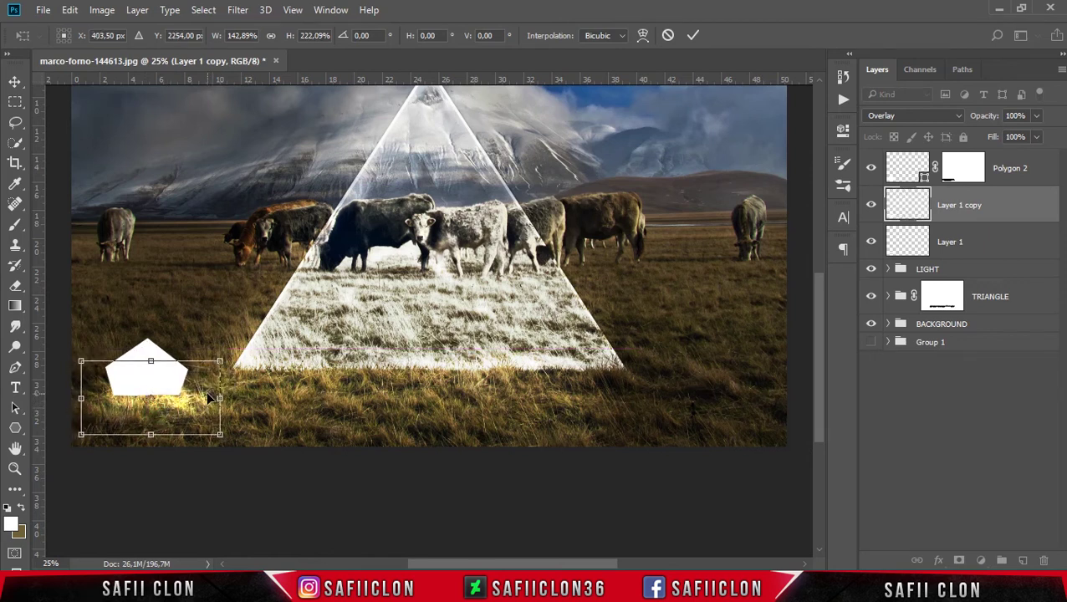
key(Up)
key(Up)
key(Up)
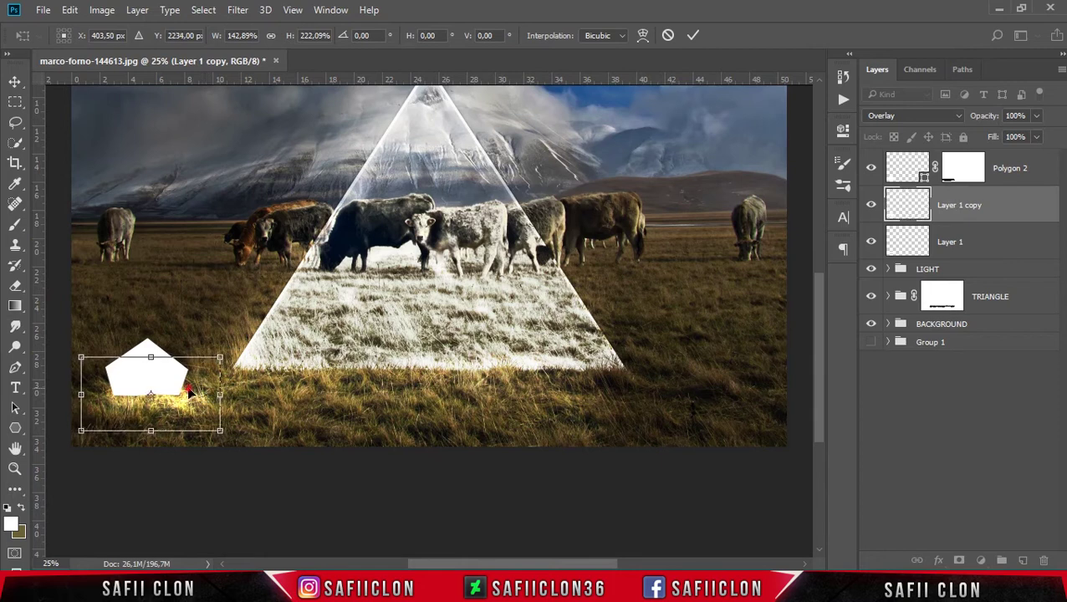
click(692, 36)
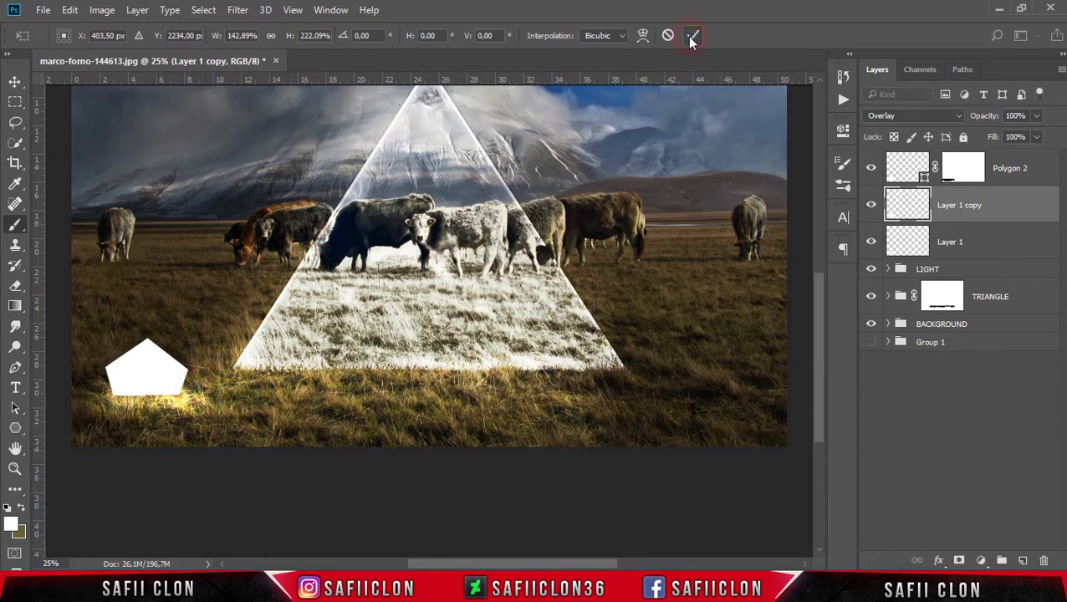
Lower Layer 1 copy's opacity to about 73%.
click(1001, 213)
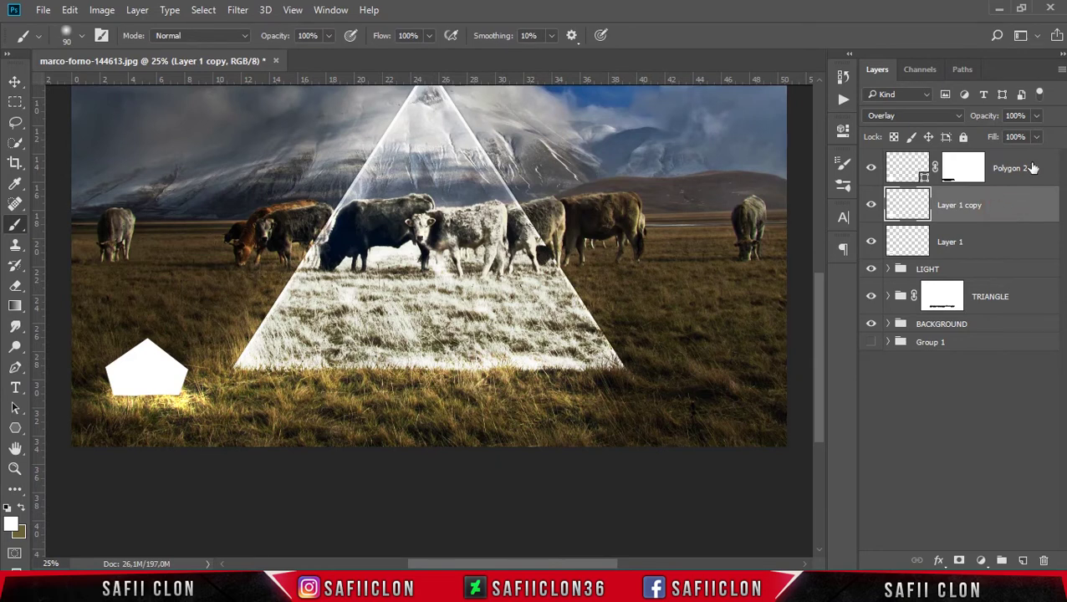
click(1037, 116)
drag(1037, 137, 1026, 141)
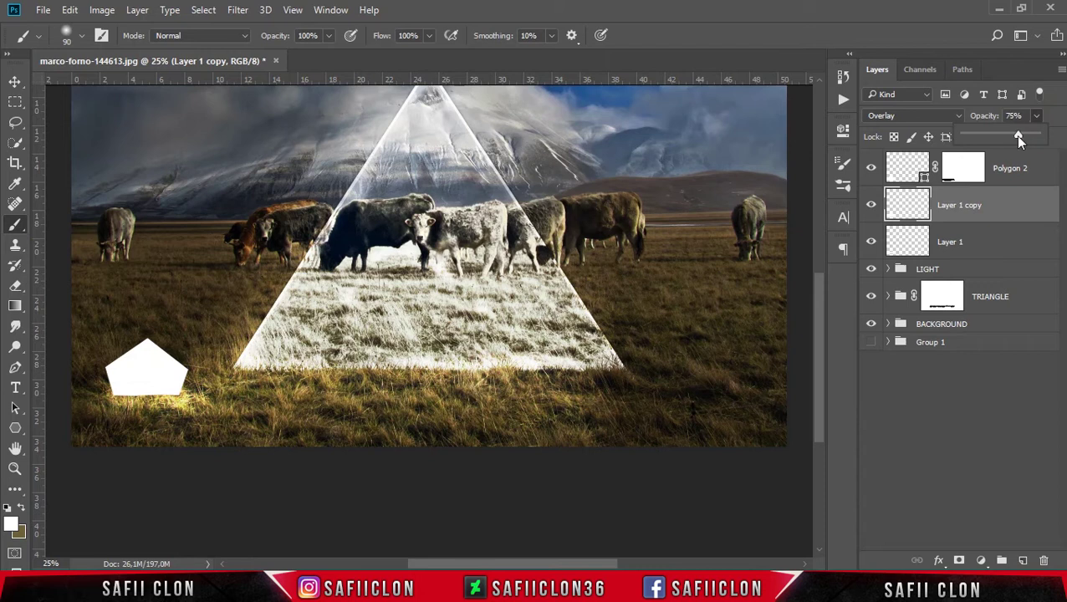
click(1058, 119)
Open Blending Options for Polygon 2 and move the Layer Style window aside.
click(1030, 162)
right_click(1032, 180)
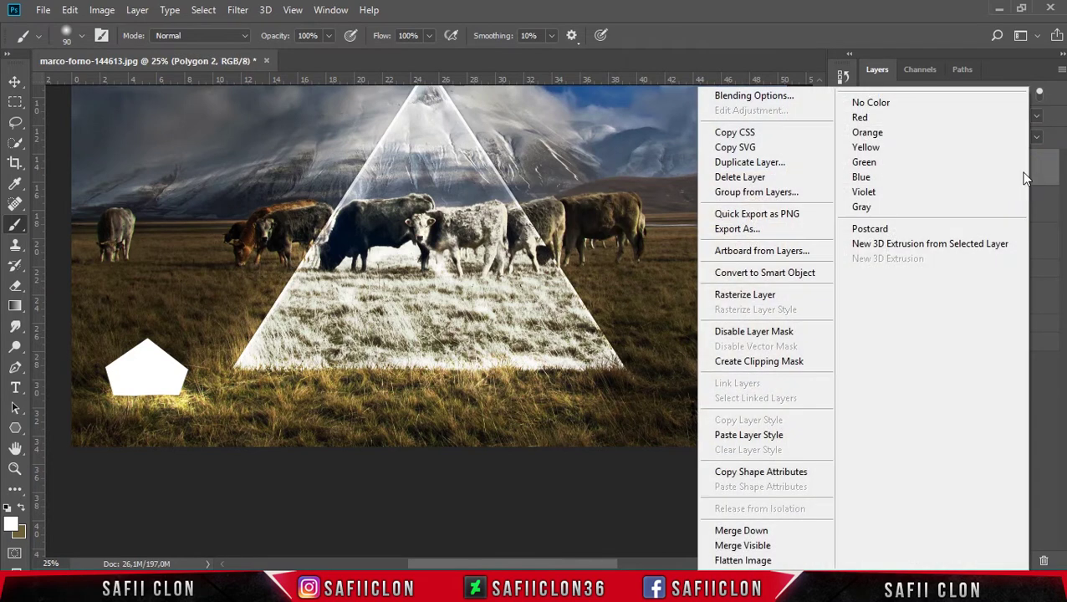
click(753, 96)
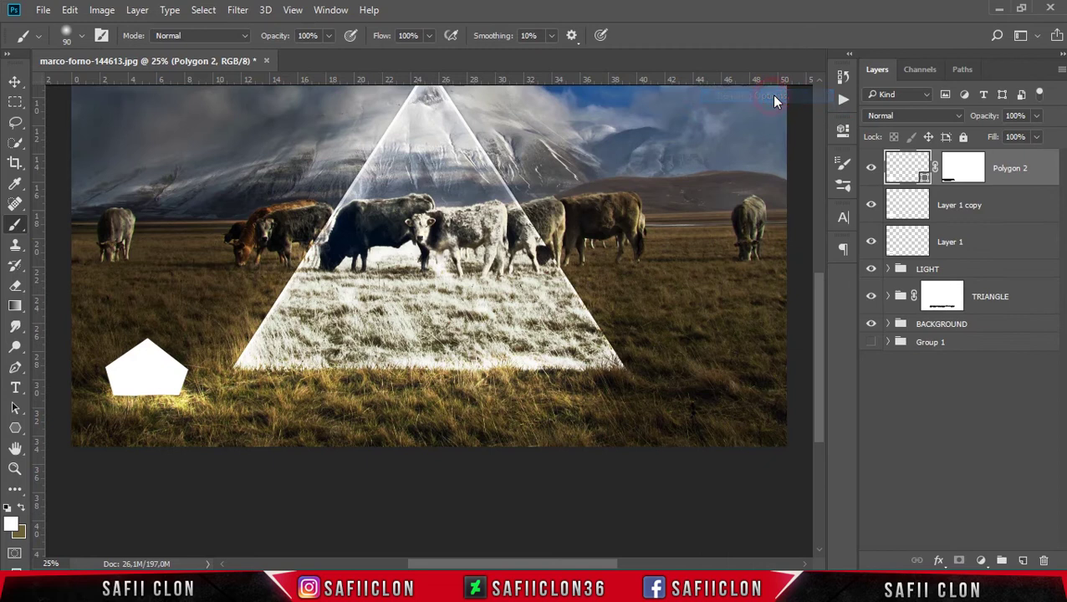
drag(717, 144, 793, 89)
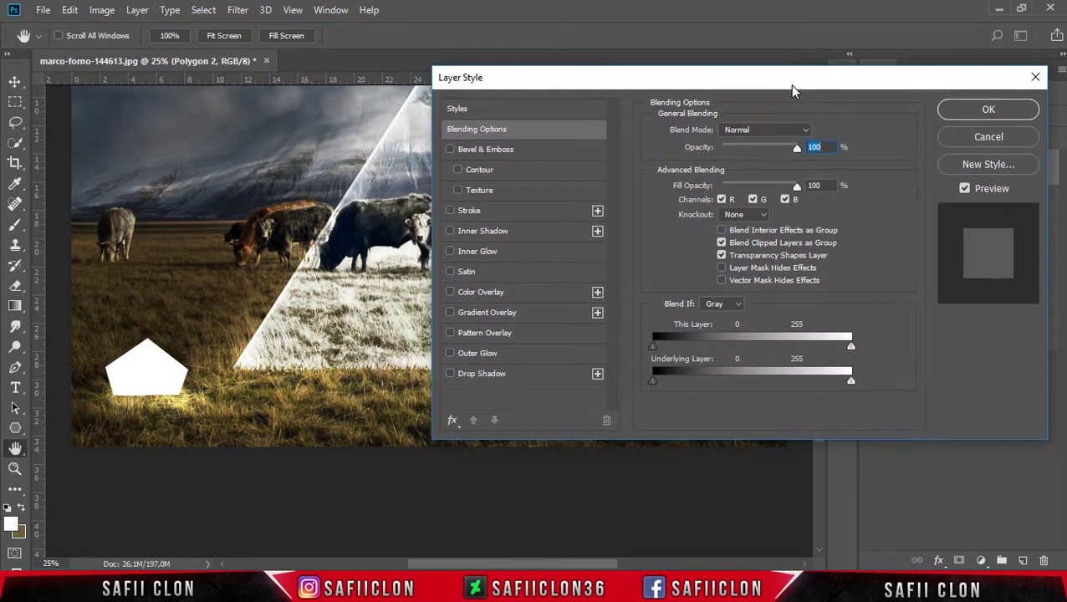
Enable a Screen-mode Outer Glow on Polygon 2 at 58% opacity with colour f8d58d.
click(497, 355)
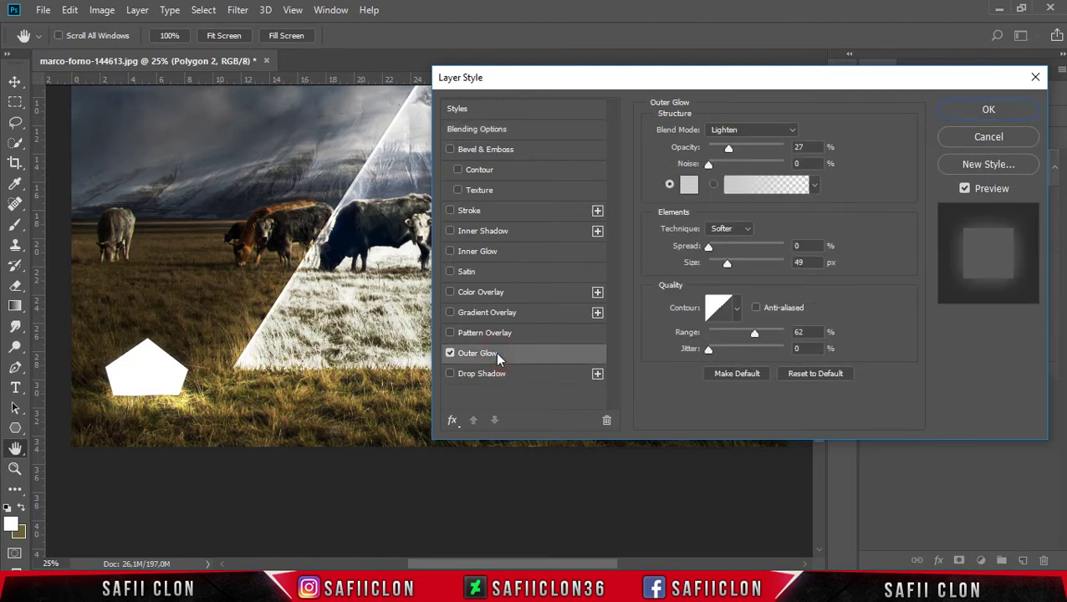
click(740, 131)
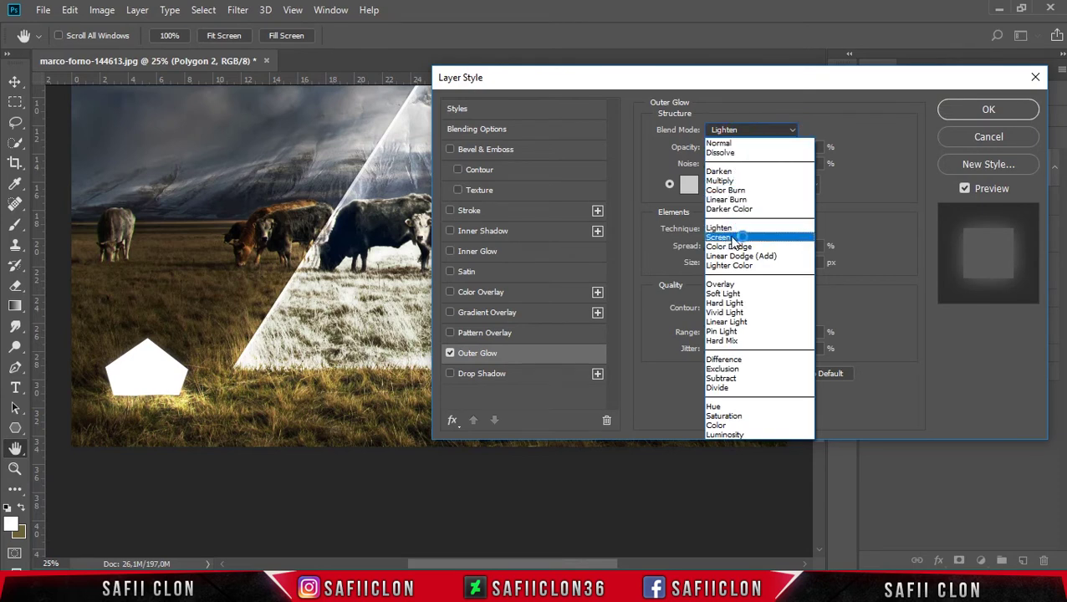
click(733, 239)
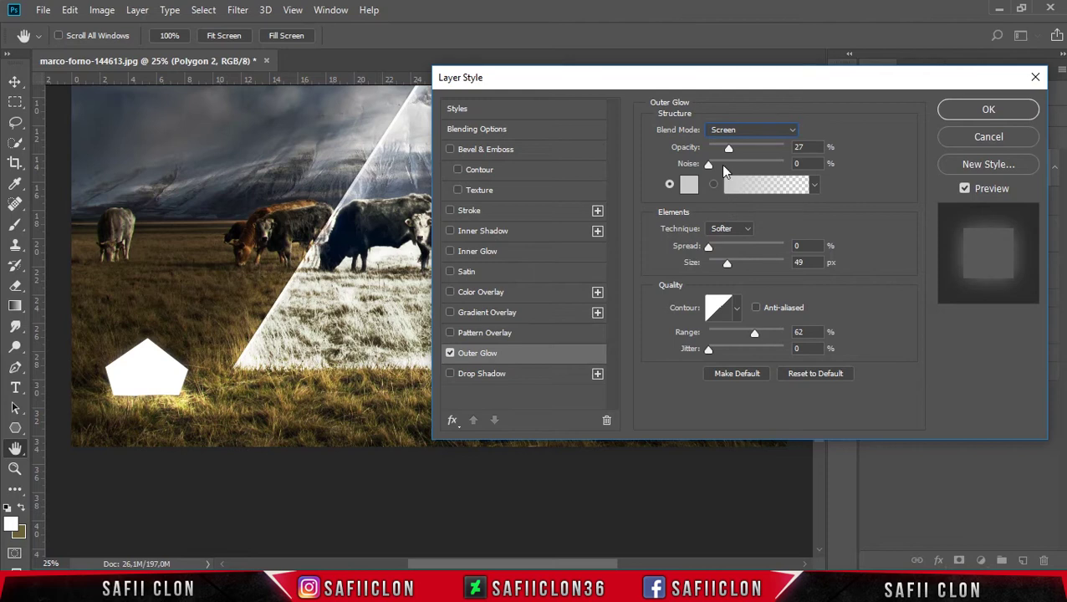
drag(728, 148, 734, 148)
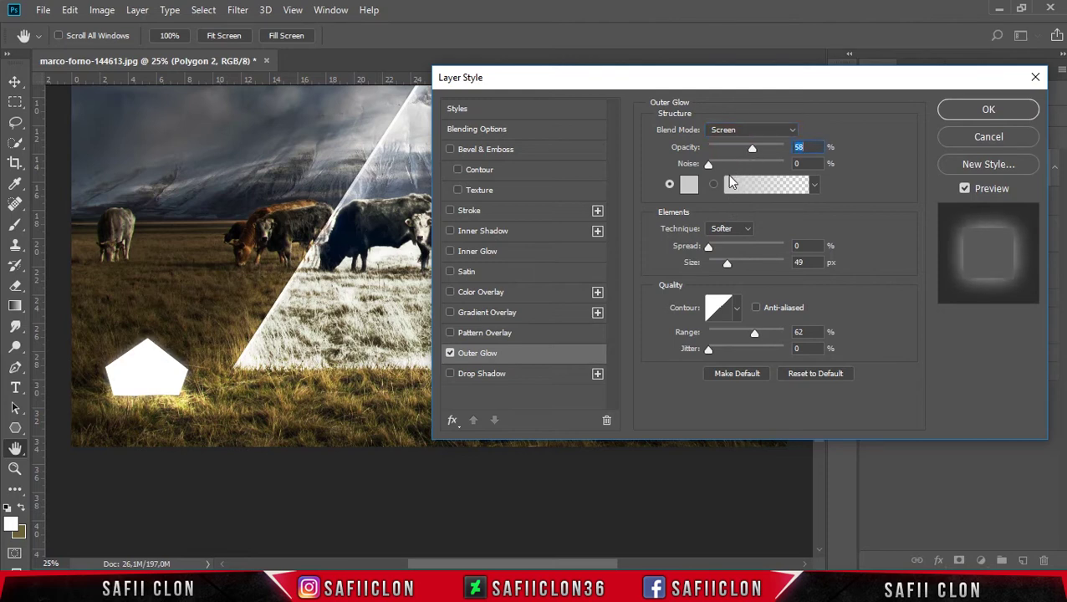
click(688, 185)
click(938, 370)
drag(939, 371, 890, 372)
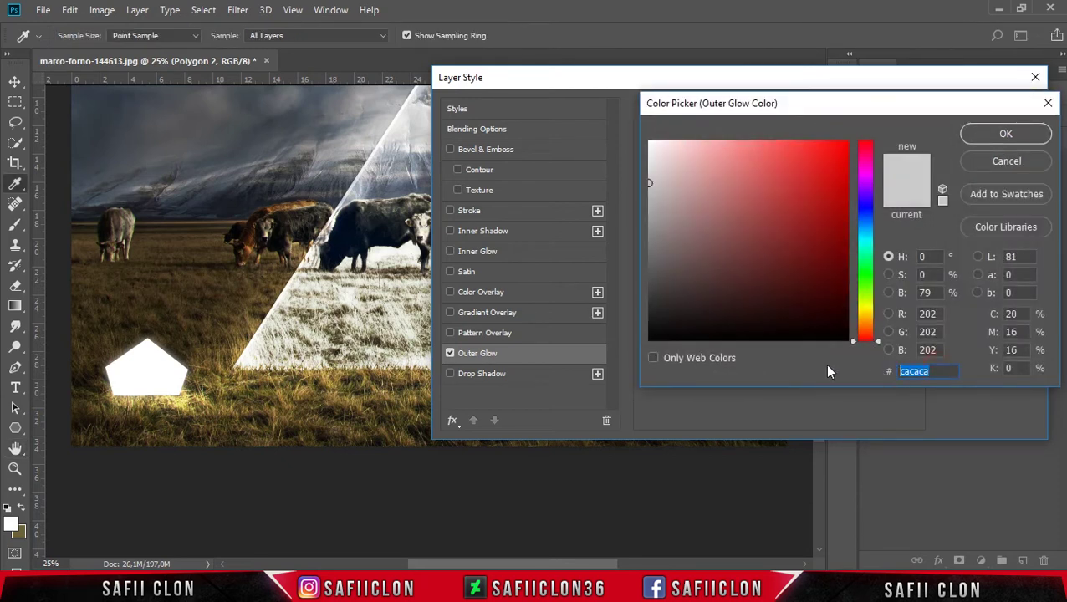
text(f8d58d)
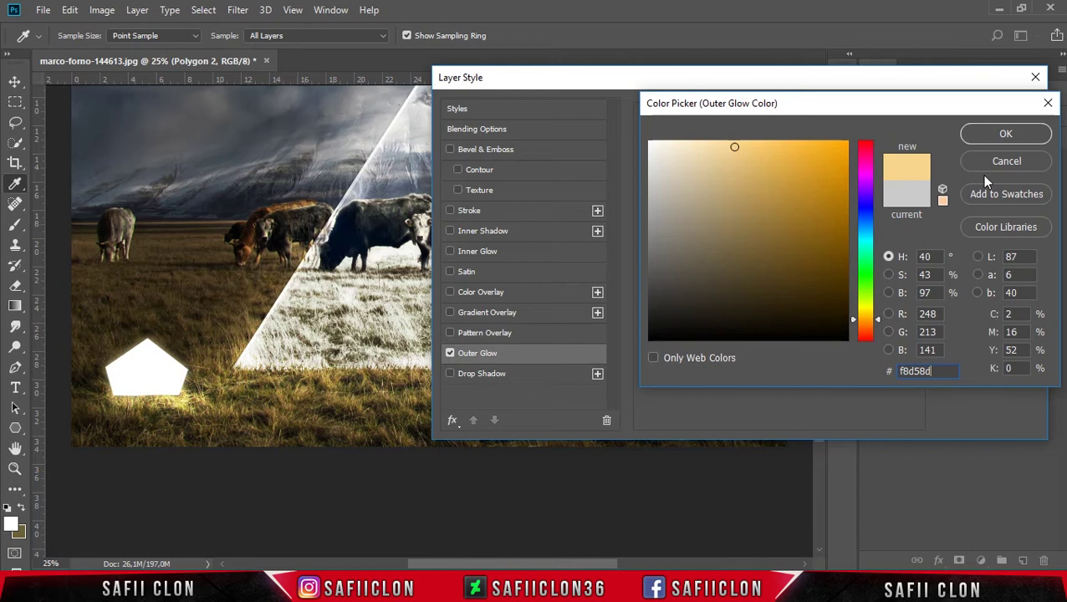
click(1006, 137)
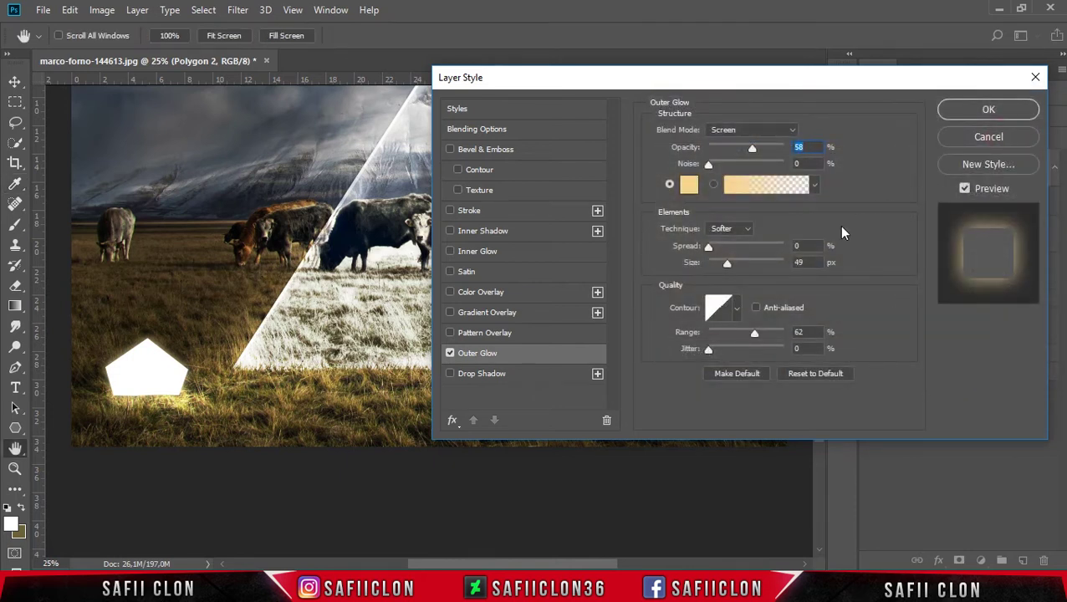
Set the outer glow to 0% spread, 59 px size and 84% range, comparing on and off.
click(708, 248)
drag(712, 248, 730, 264)
drag(757, 337, 763, 337)
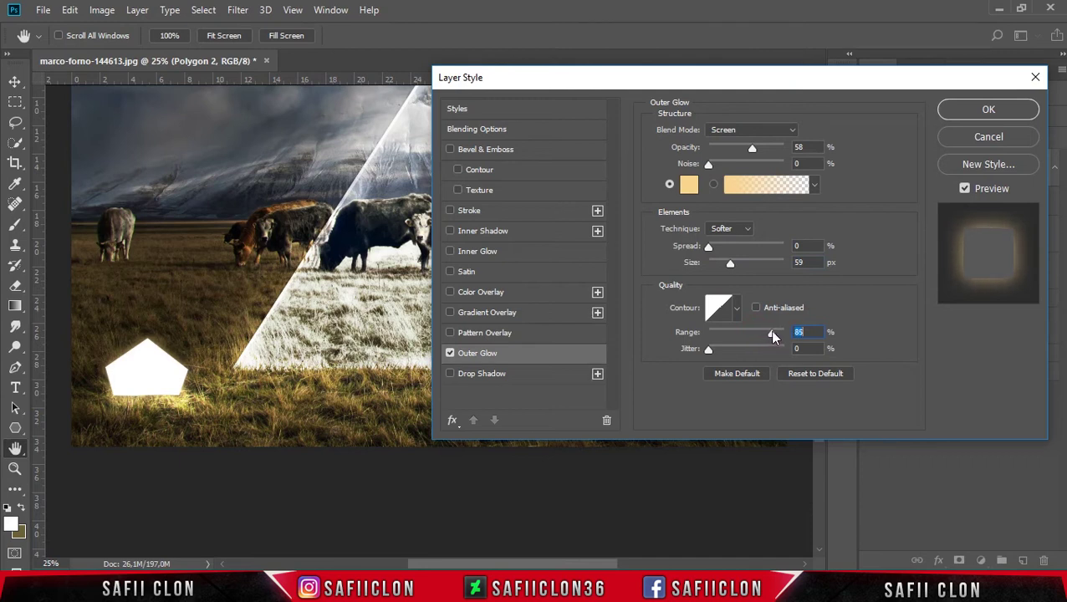
click(450, 354)
click(450, 354)
Enable Inner Glow at 38% opacity with pale yellow colour fbf289.
click(483, 258)
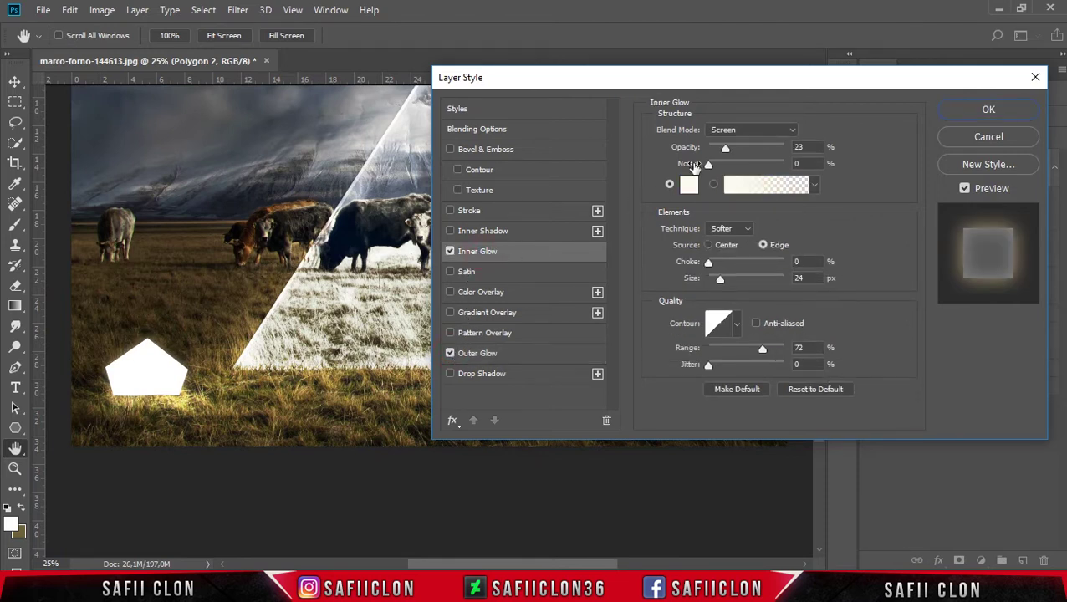
click(727, 130)
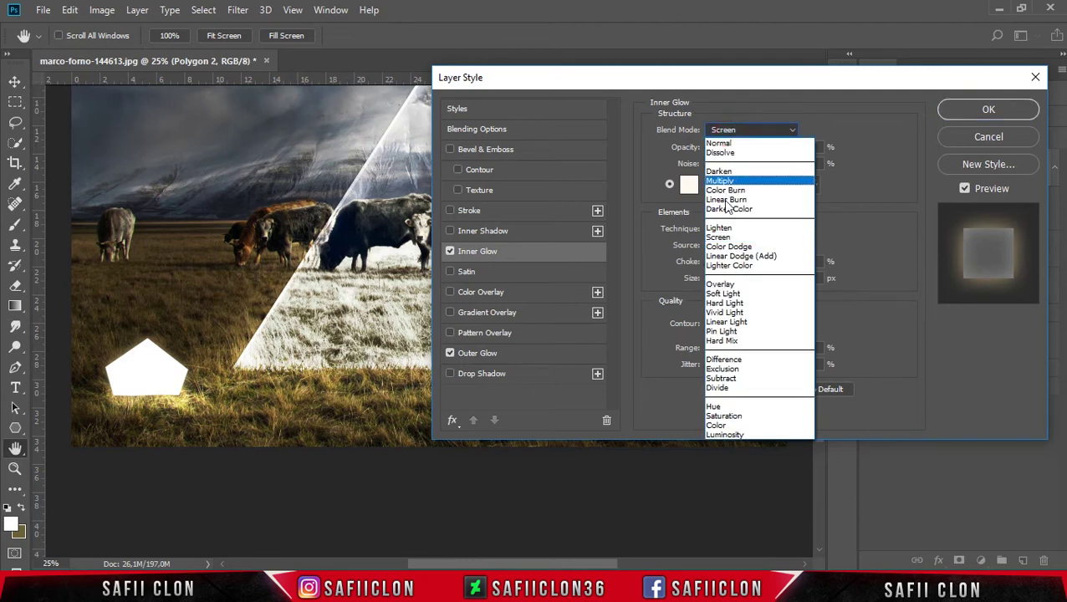
click(721, 238)
click(726, 149)
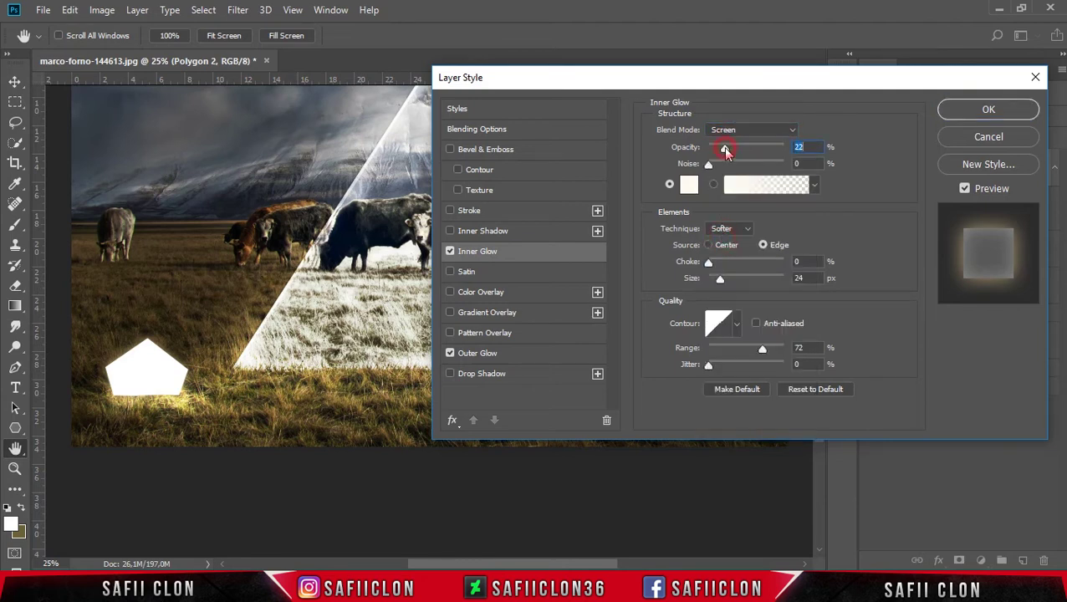
click(689, 185)
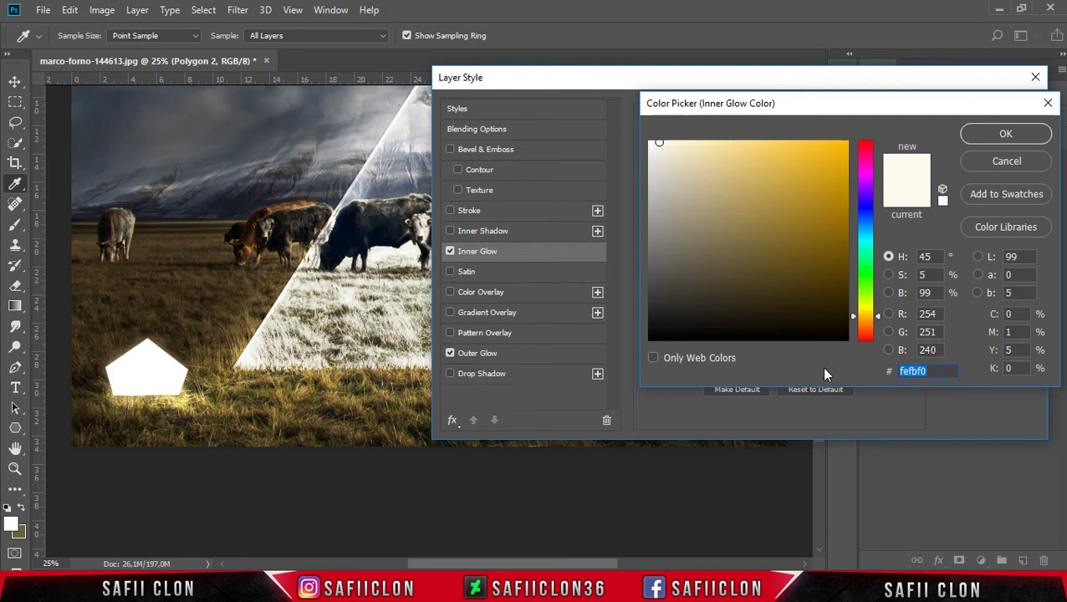
text(fbf)
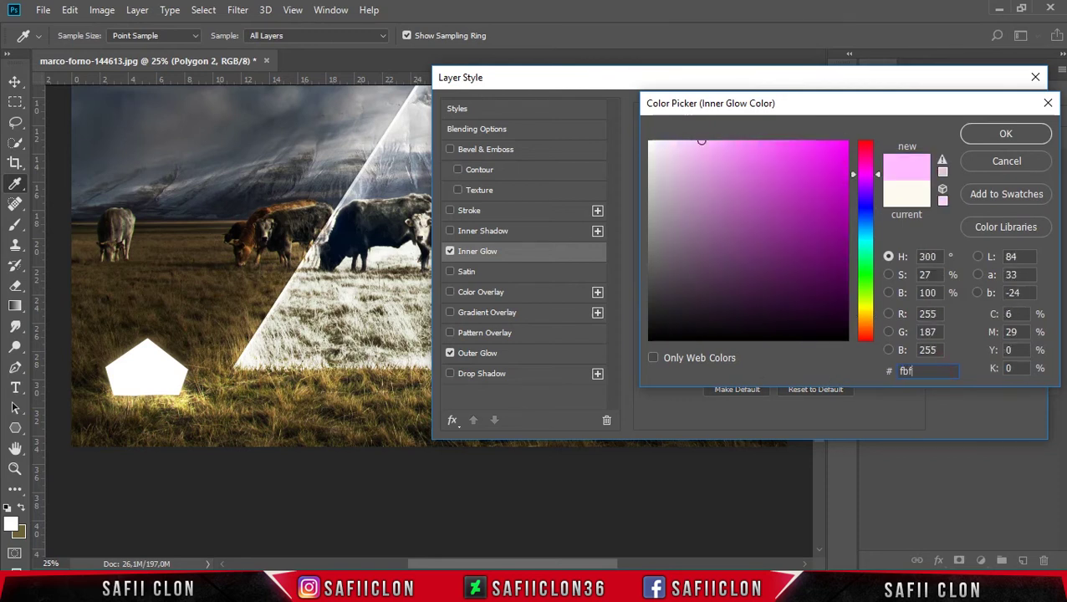
text(289)
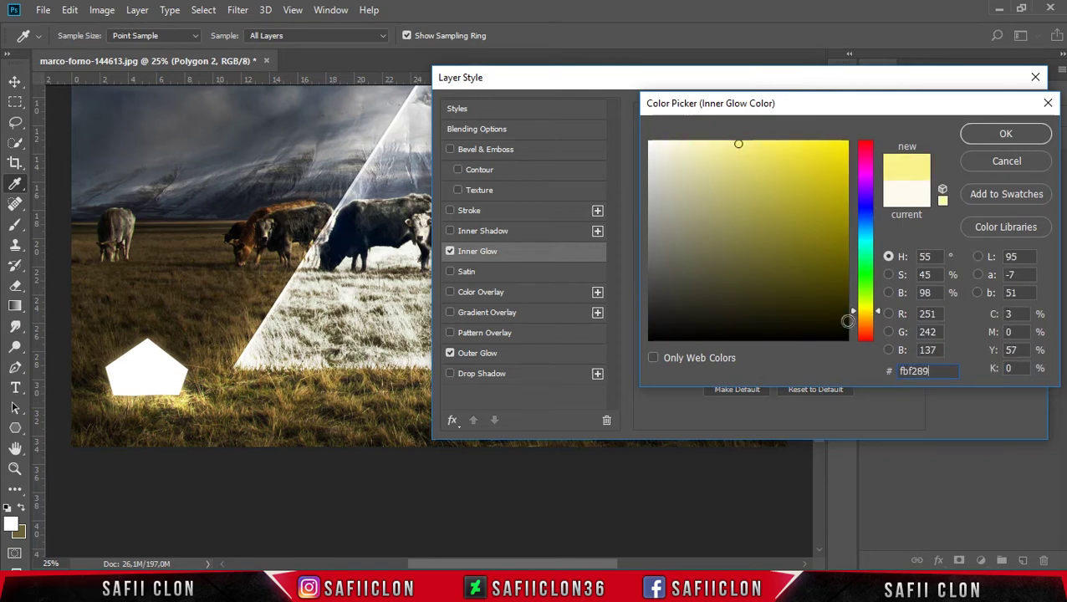
click(997, 135)
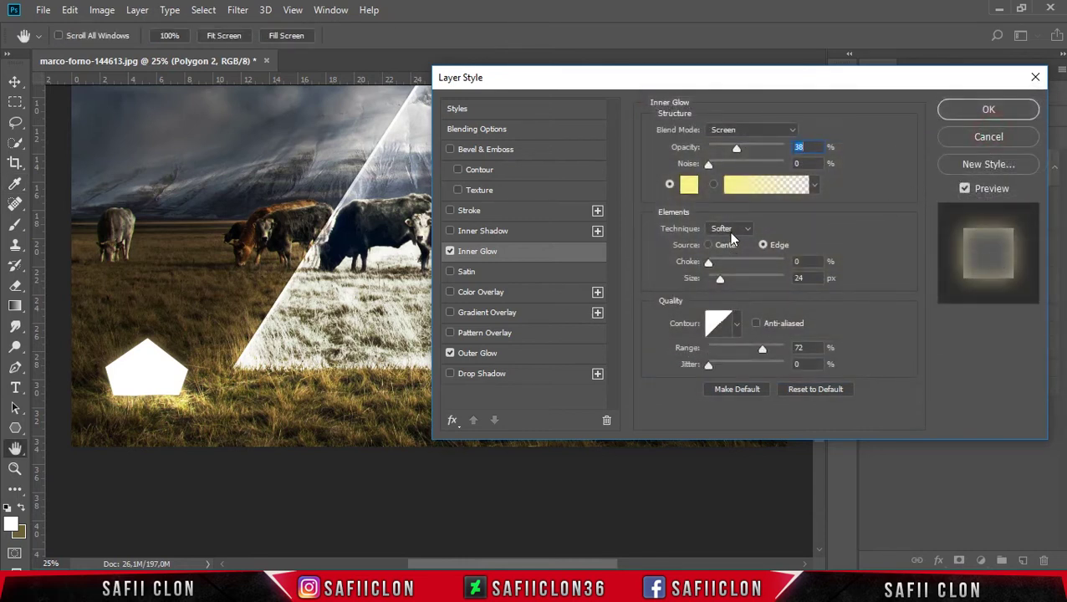
Set the inner glow to 90 px size and 42% range, then apply both glows.
click(763, 245)
drag(720, 278, 738, 278)
drag(762, 348, 740, 347)
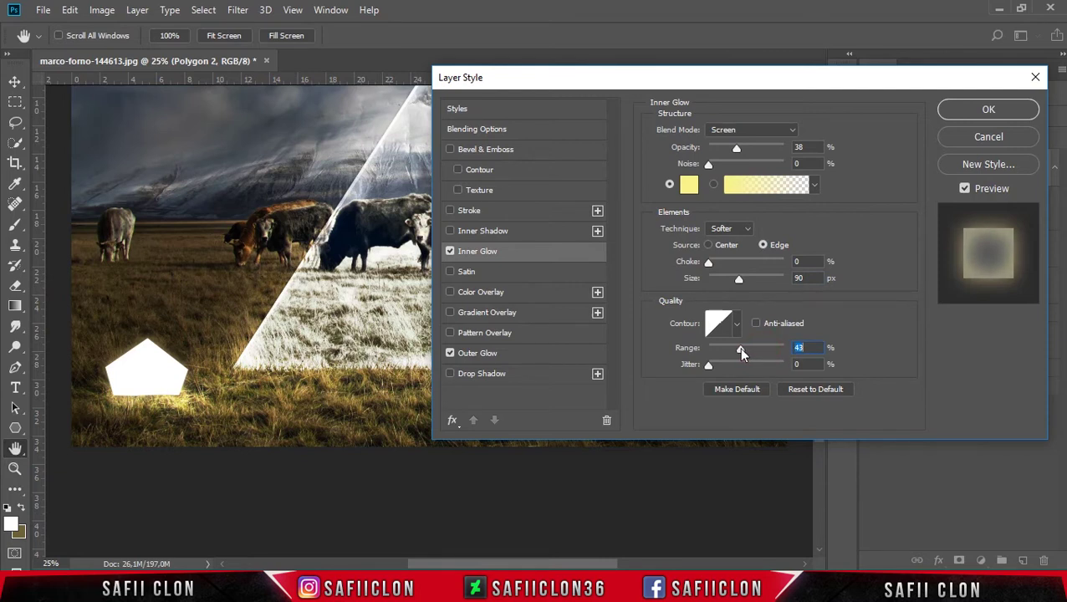
click(450, 254)
click(450, 255)
click(450, 255)
click(450, 253)
click(978, 111)
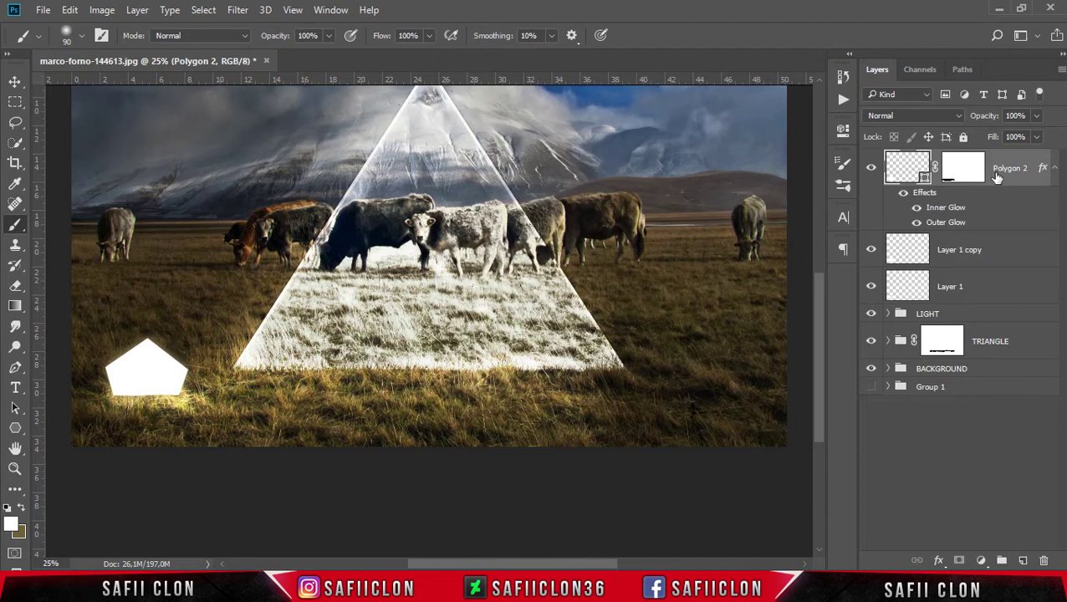
Group Polygon 2, Layer 1 and Layer 1 copy into a group named LAMP 1.
shift+click(990, 289)
right_click(990, 287)
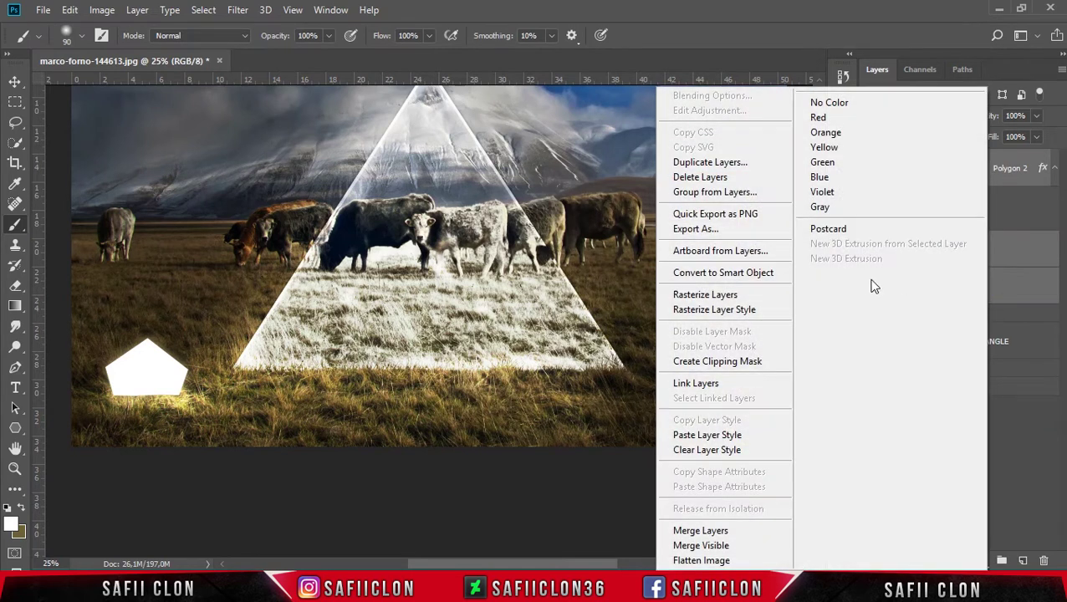
click(734, 192)
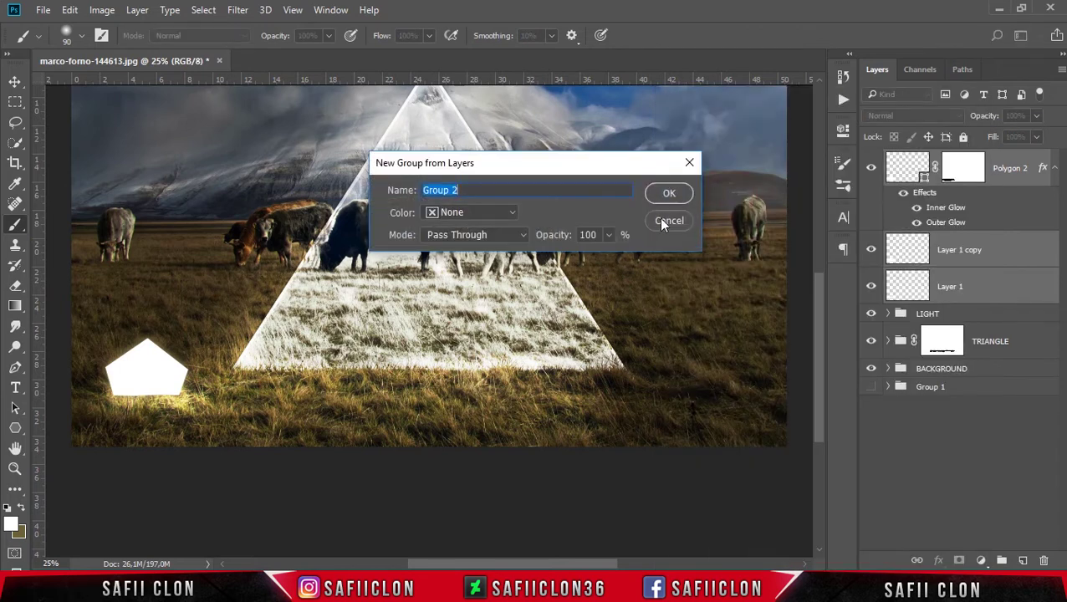
text(LAMP 1)
click(673, 195)
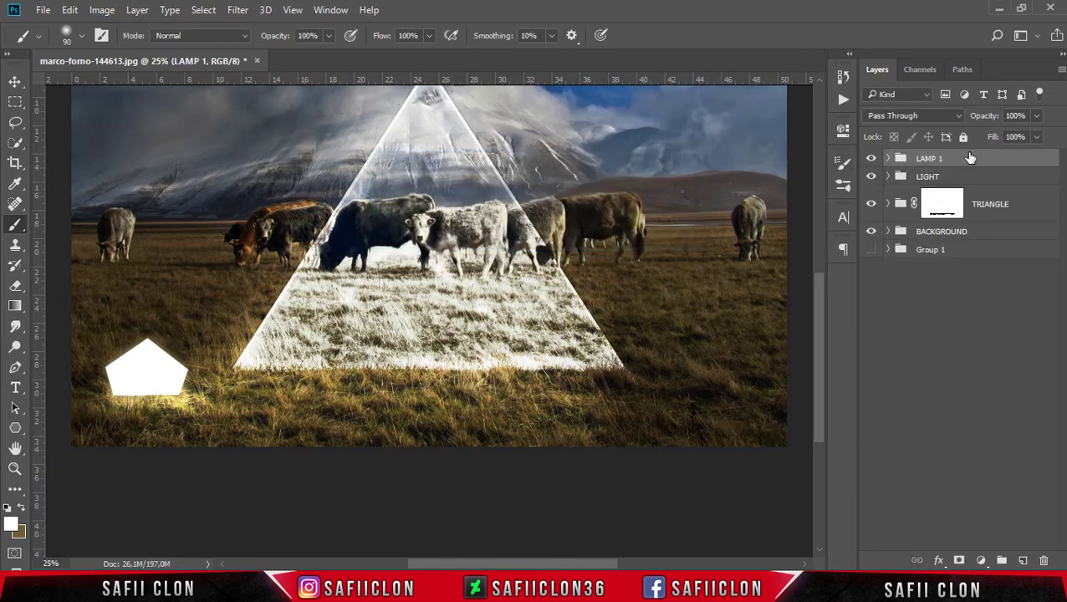
Duplicate the LAMP 1 group and rename the copy LAMP 2.
right_click(970, 158)
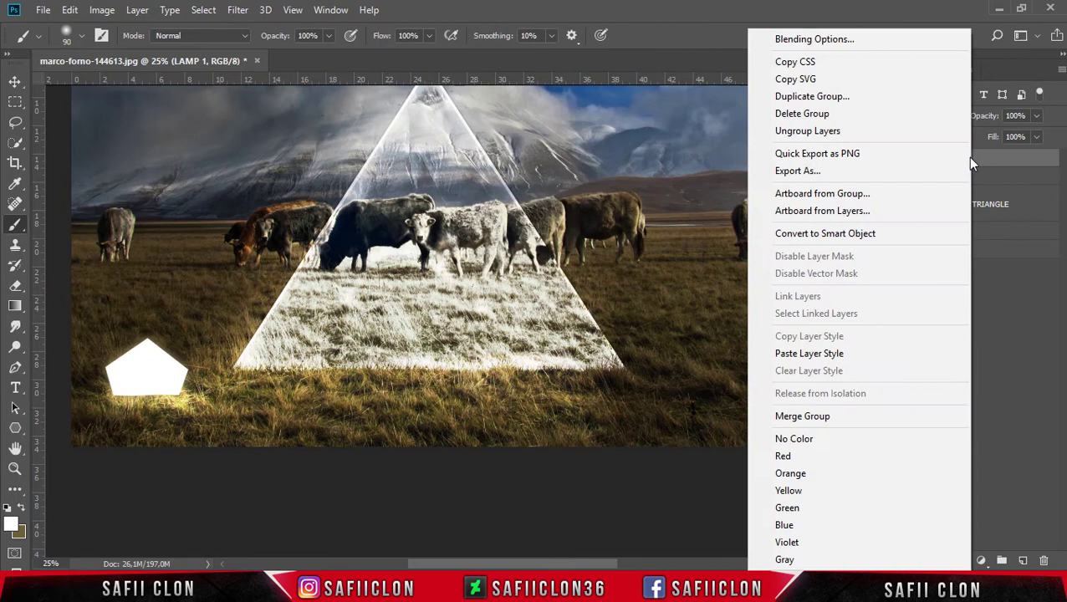
click(811, 96)
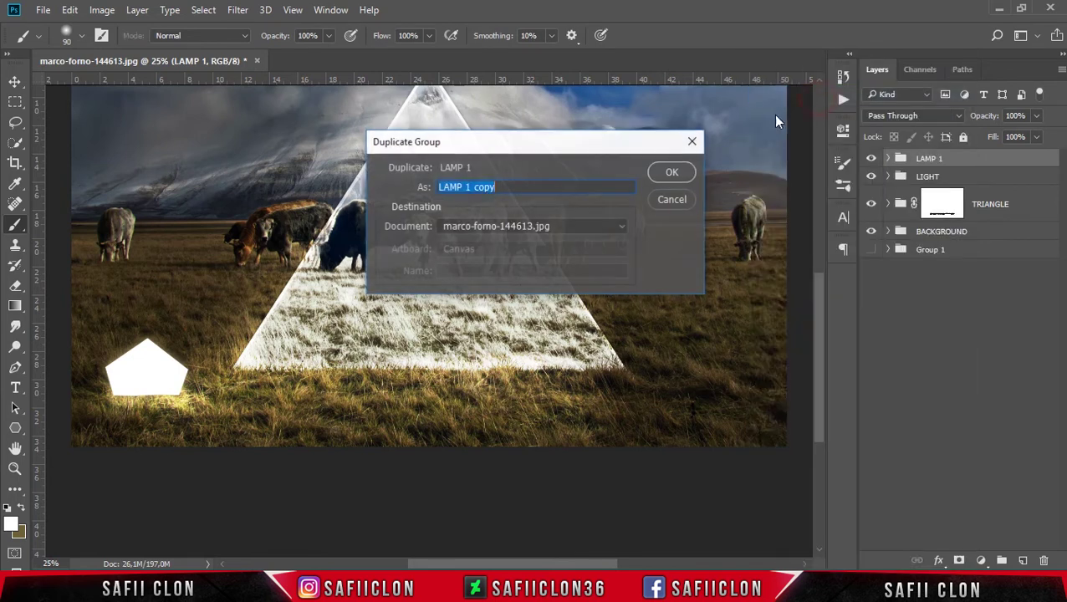
click(669, 173)
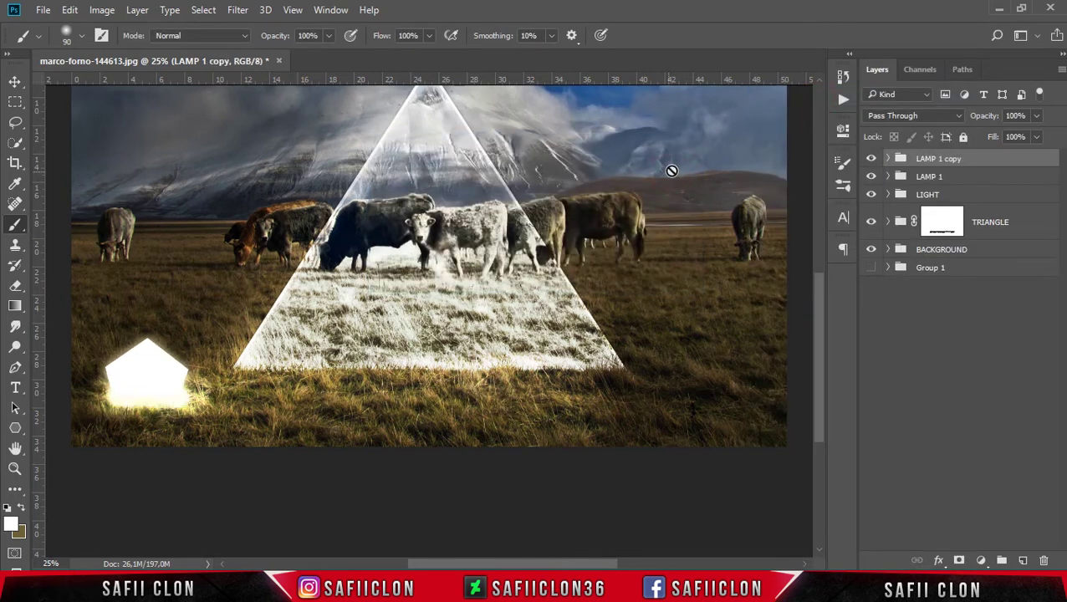
double_click(952, 159)
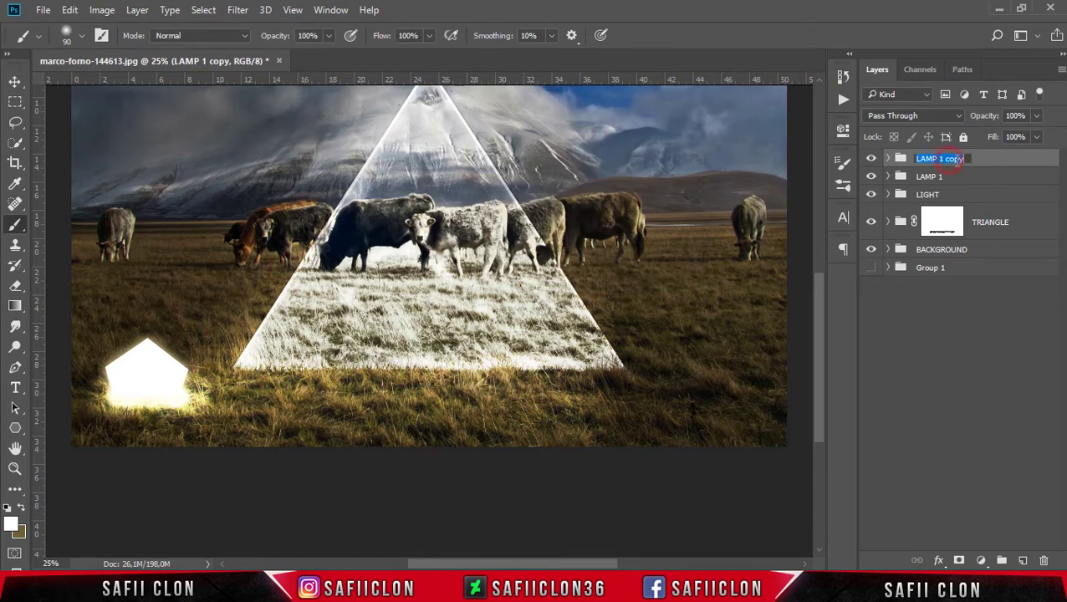
drag(966, 159, 945, 160)
text(2)
key(Return)
Move LAMP 2 below the triangle's right base, scaled 102.94% and rotated -9.41°.
key(ctrl+t)
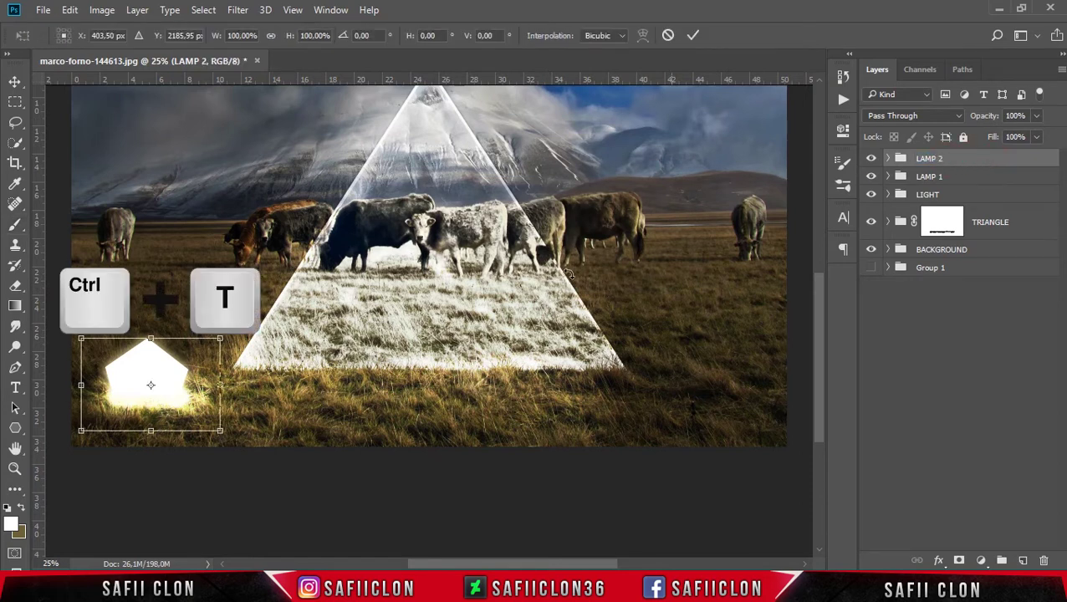
drag(176, 385, 510, 413)
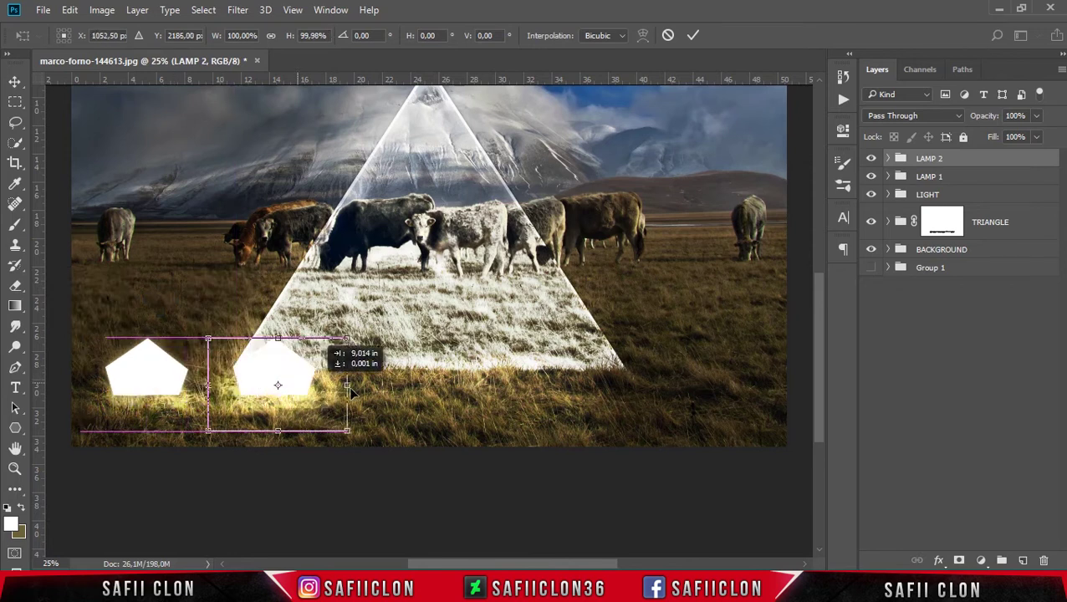
drag(509, 411, 546, 414)
drag(585, 372, 609, 351)
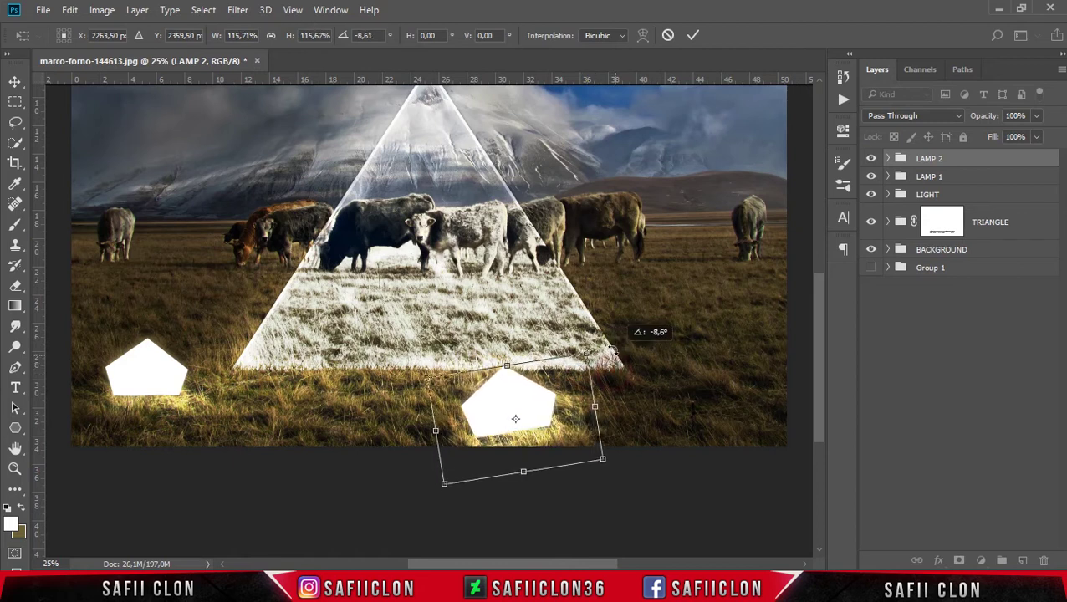
drag(564, 419, 580, 415)
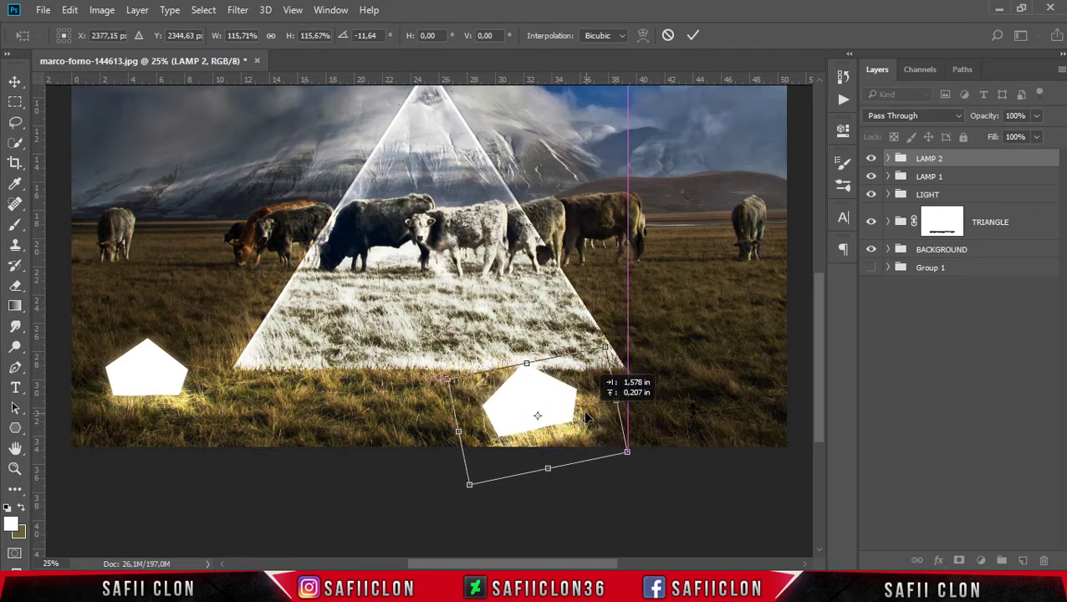
drag(580, 415, 630, 411)
drag(604, 350, 582, 380)
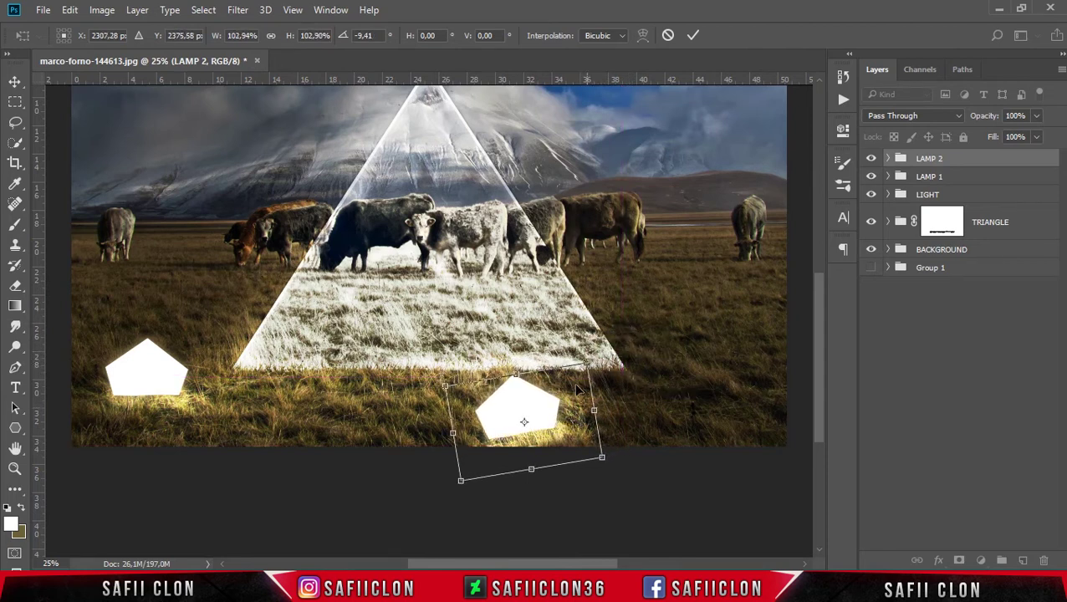
drag(565, 414, 575, 410)
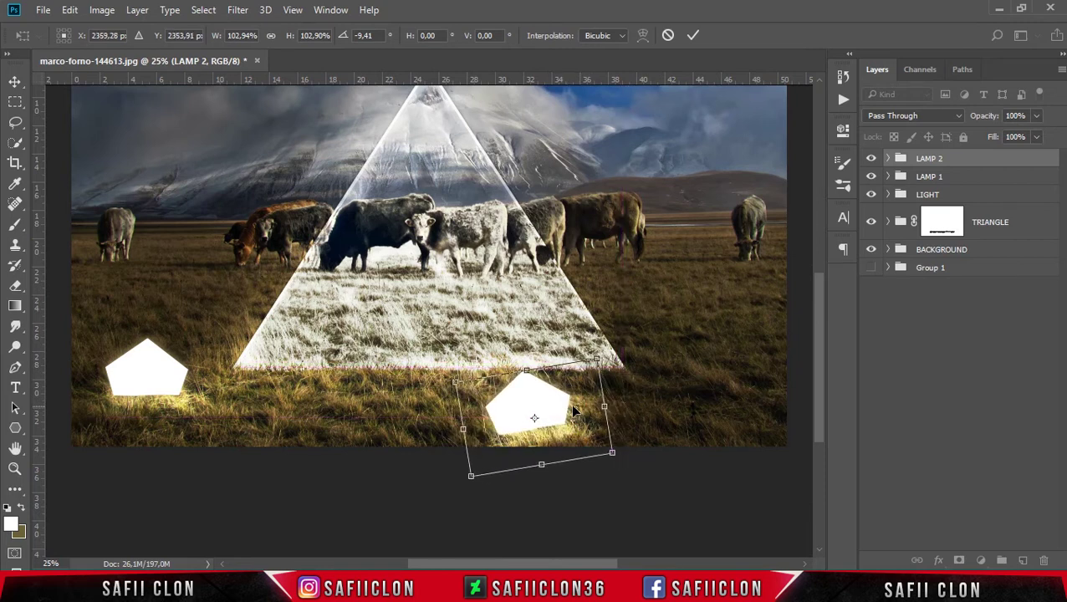
key(b)
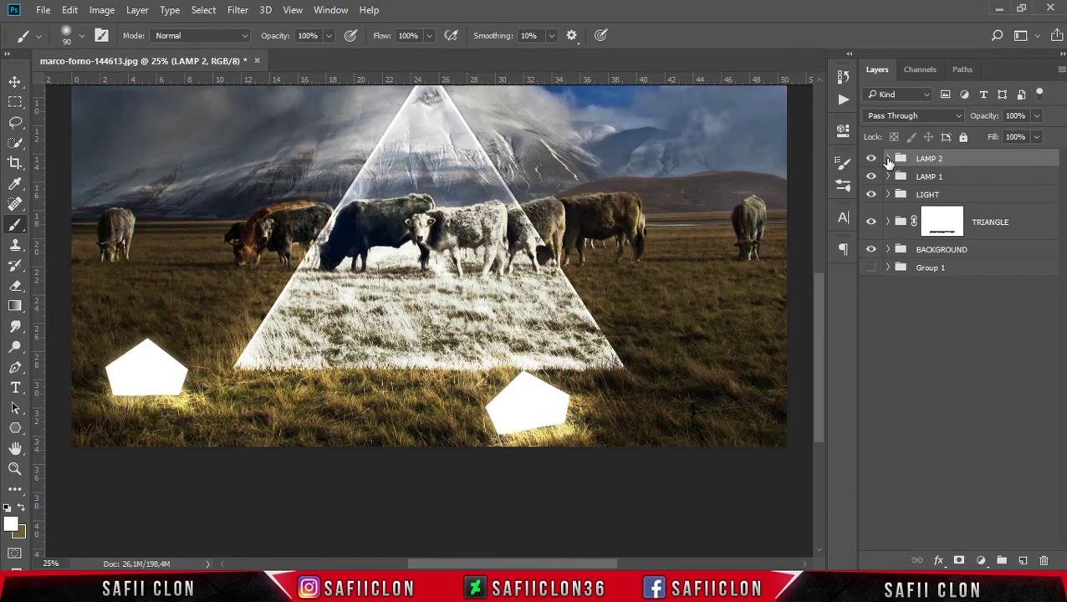
Rotate LAMP 2's Layer 1 and Layer 1 copy by about 1.89° to match the lamp.
click(886, 159)
click(990, 273)
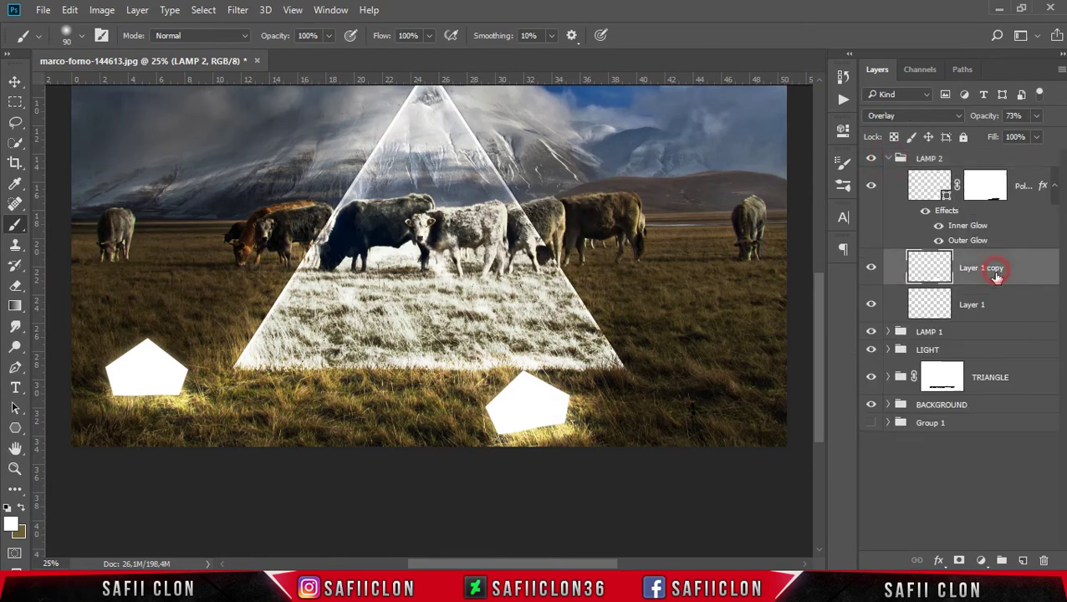
shift+click(1010, 310)
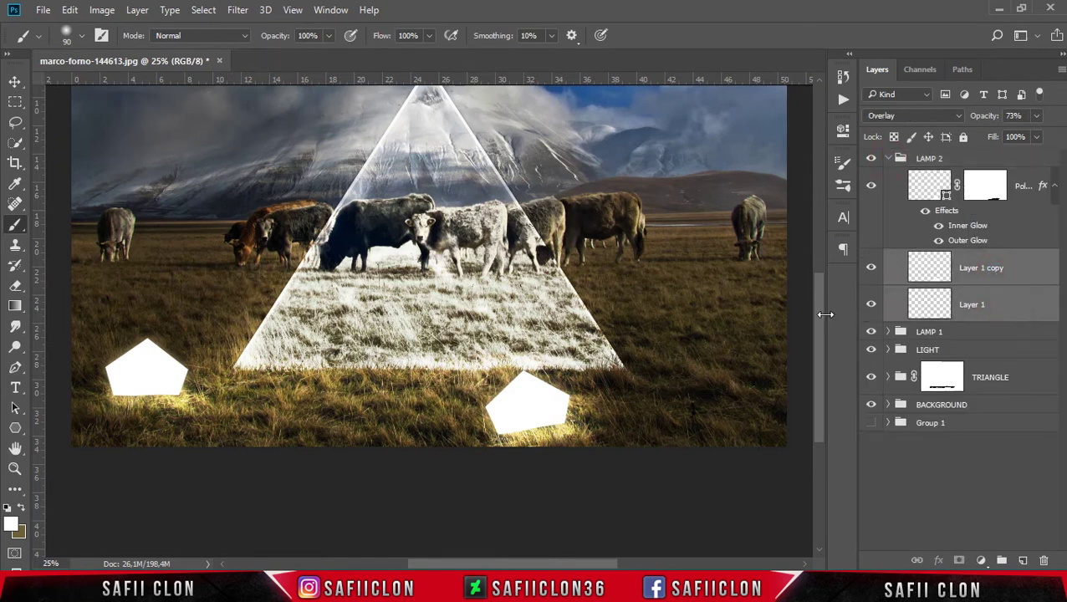
key(ctrl+t)
drag(640, 374, 637, 380)
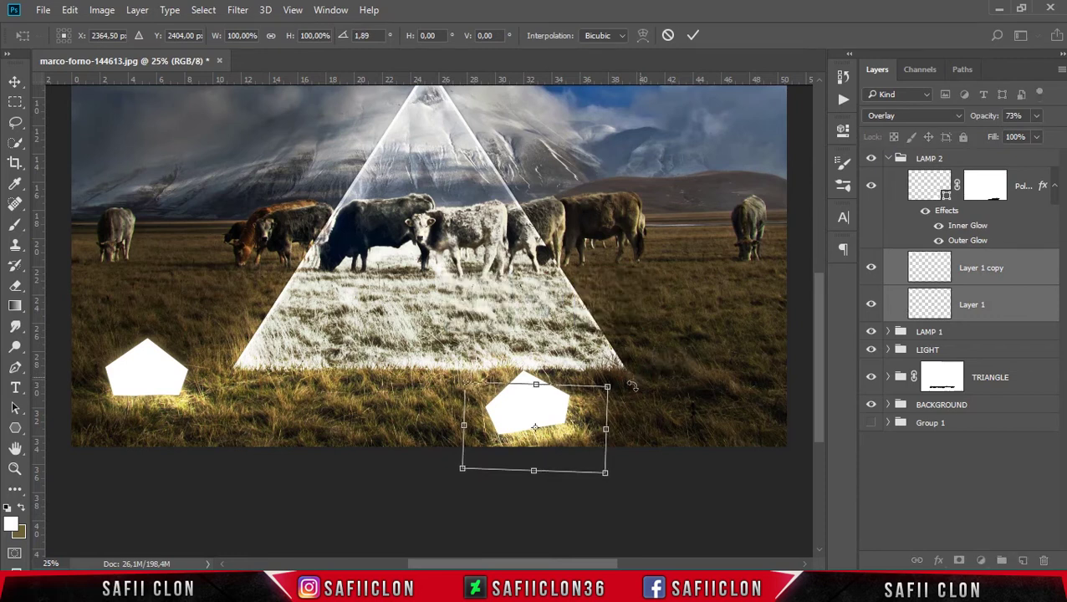
click(693, 36)
key(b)
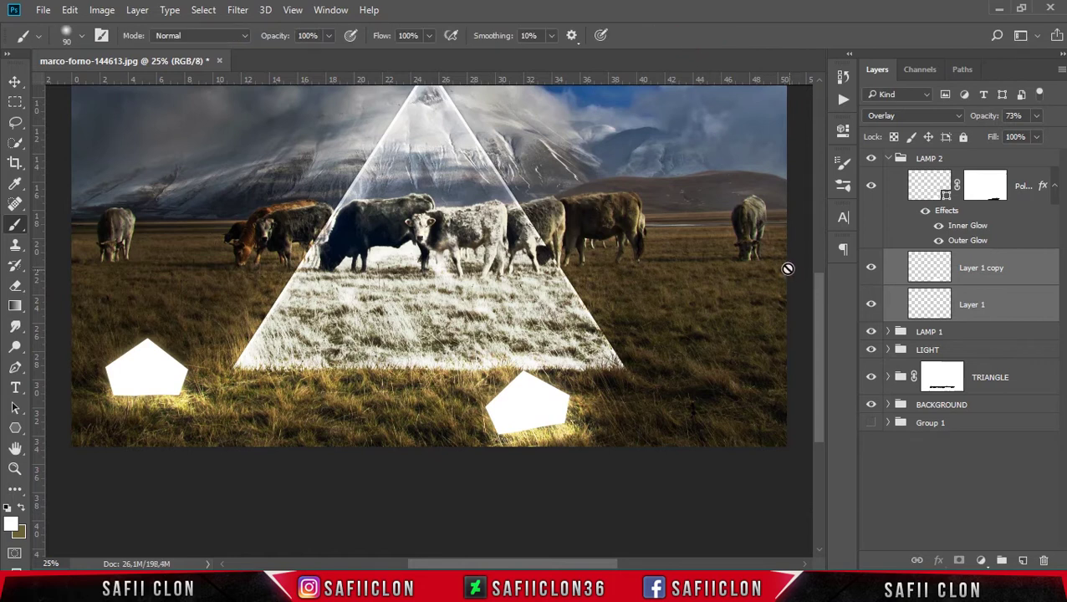
Lower the two light layers' fill to 90% and collapse LAMP 2.
click(1038, 137)
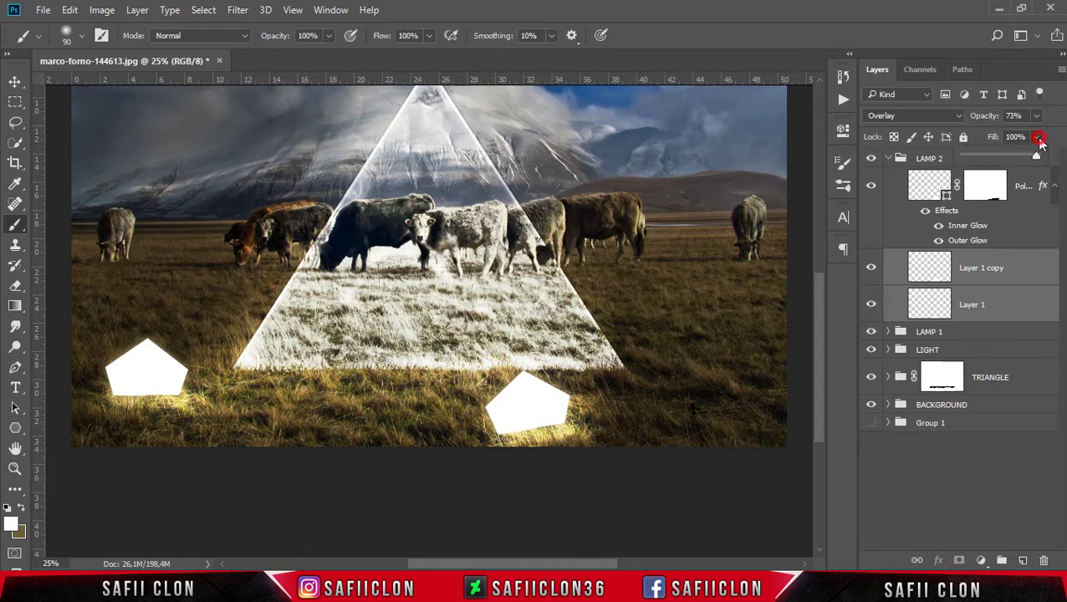
drag(1037, 159, 1031, 161)
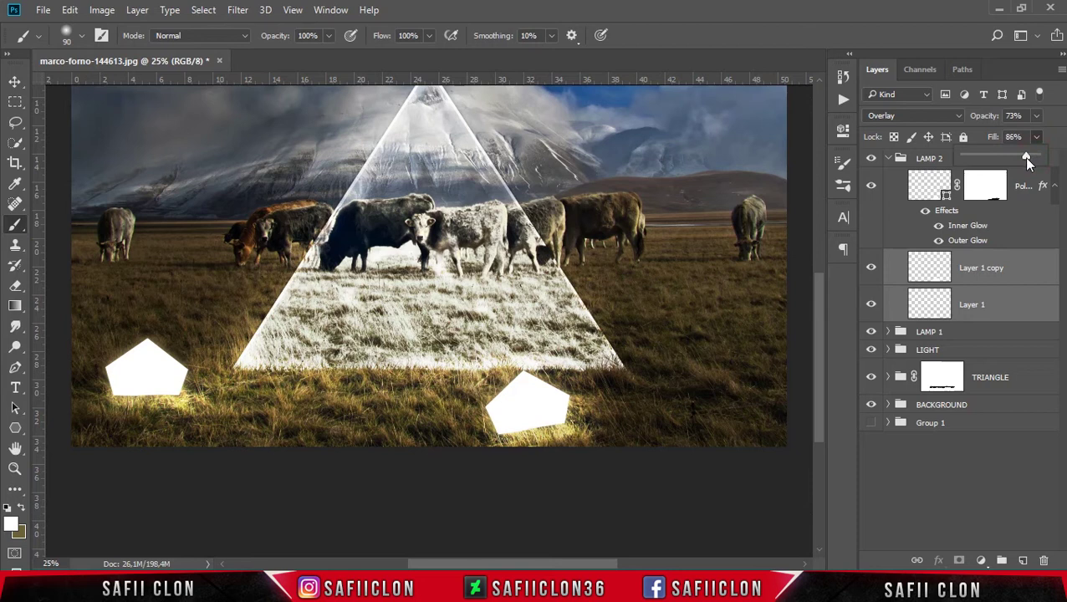
click(1058, 137)
click(889, 162)
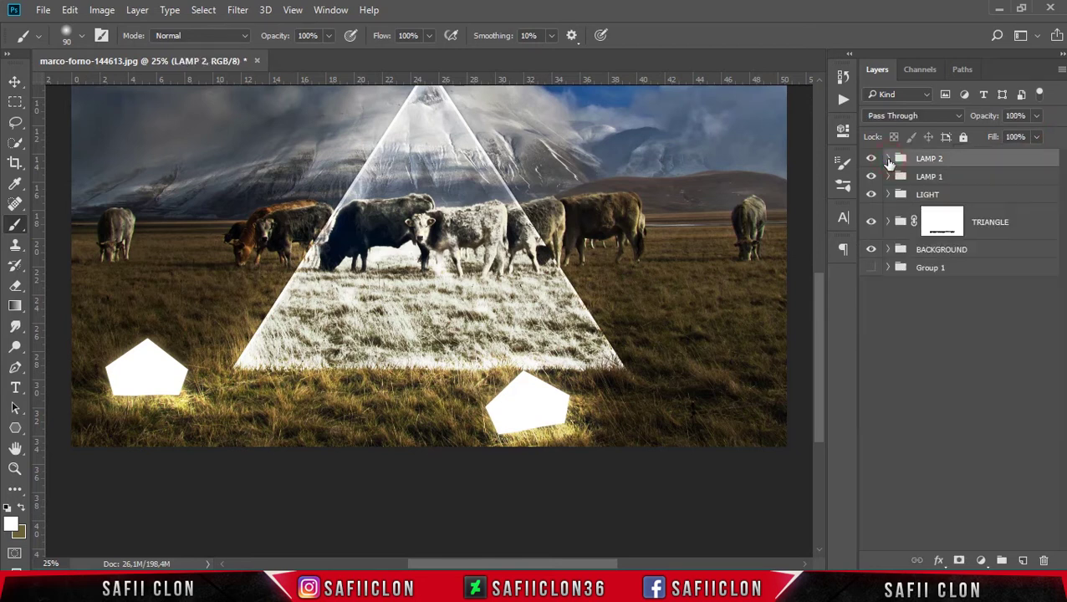
Duplicate the LAMP 2 group as a new group named LAMP 3.
right_click(982, 161)
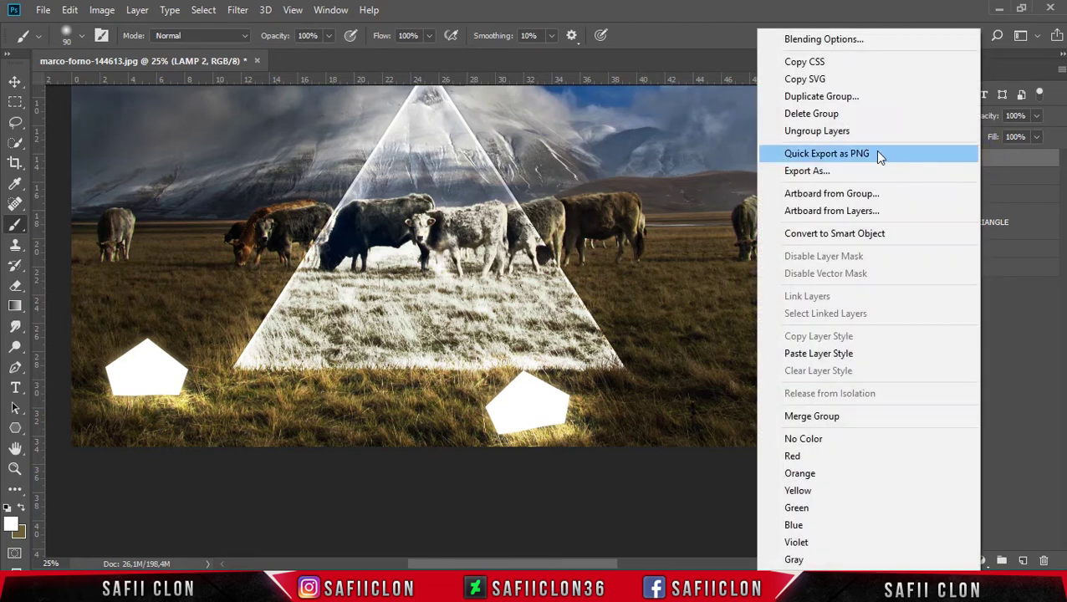
click(808, 99)
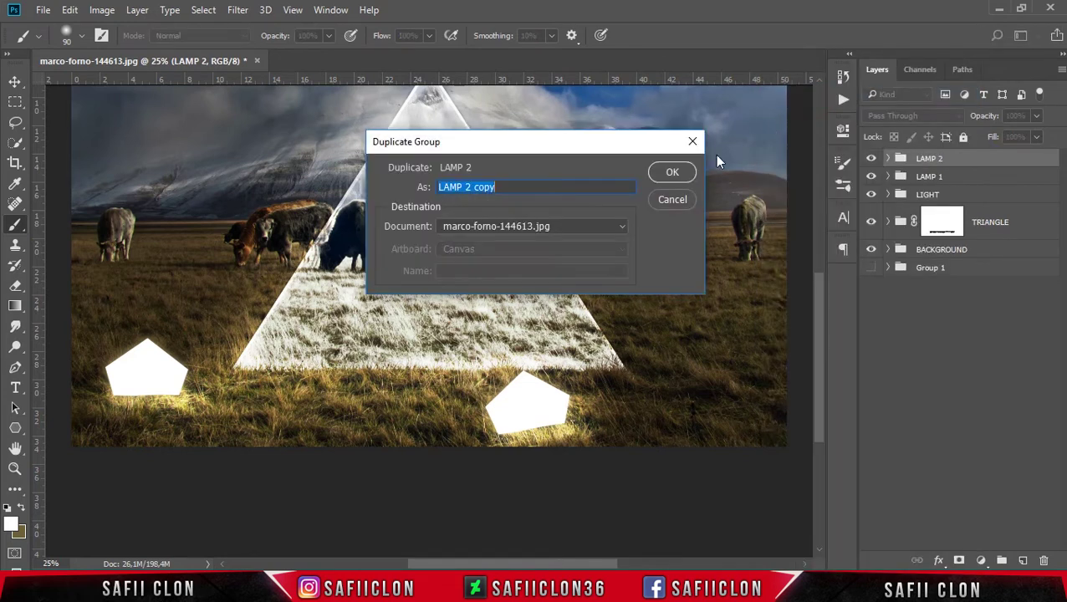
drag(505, 192, 473, 192)
click(671, 171)
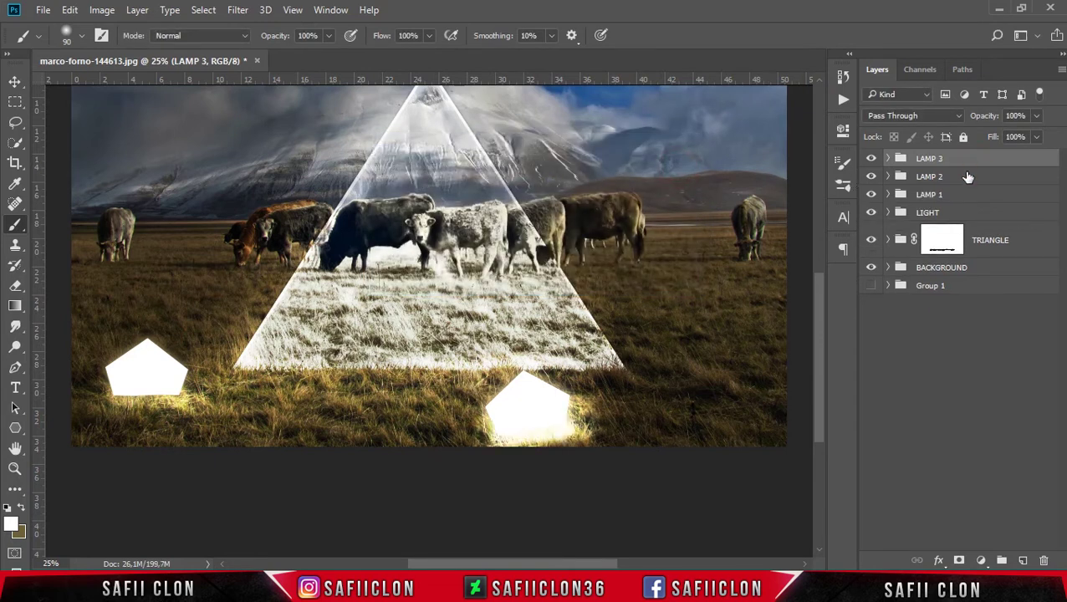
Move LAMP 3 to the field's far right and shrink it to about 42%.
key(ctrl+t)
drag(562, 407, 695, 290)
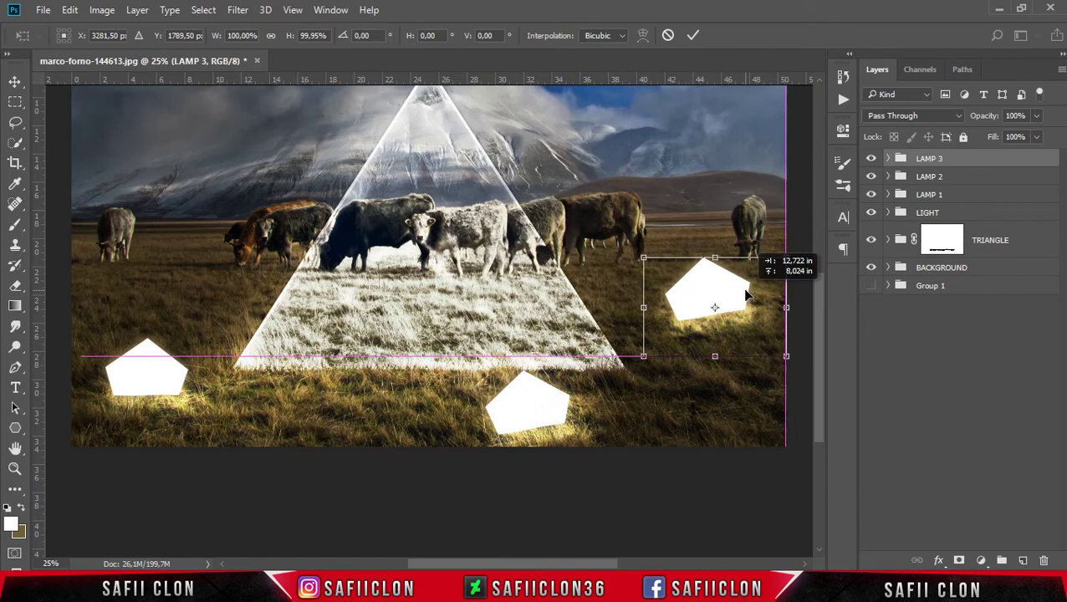
drag(643, 261, 691, 283)
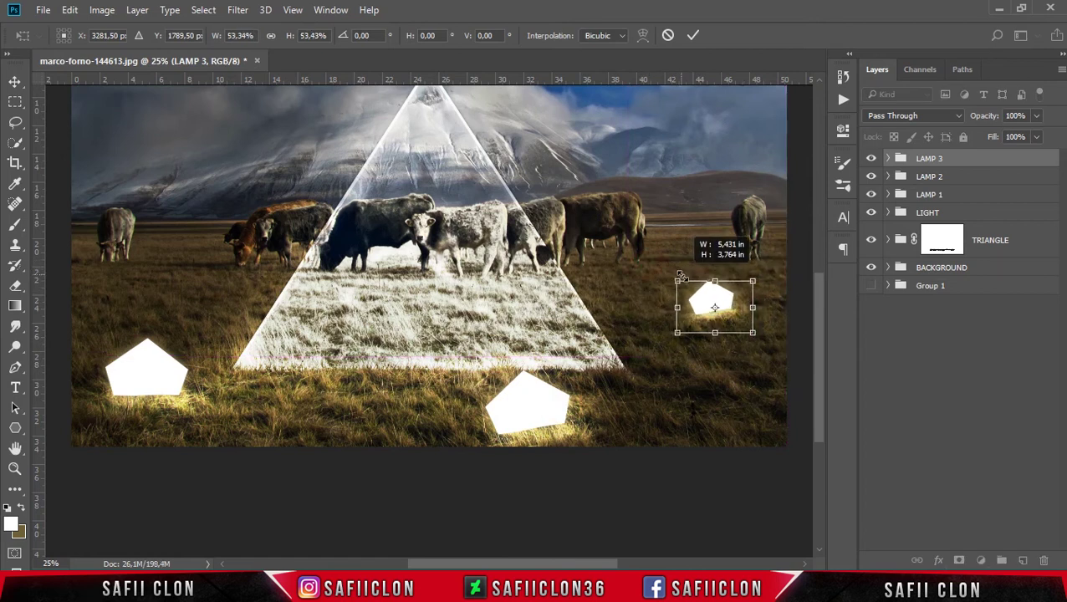
mouse_move(691, 283)
mouse_down()
mouse_move(718, 297)
mouse_move(761, 271)
mouse_up()
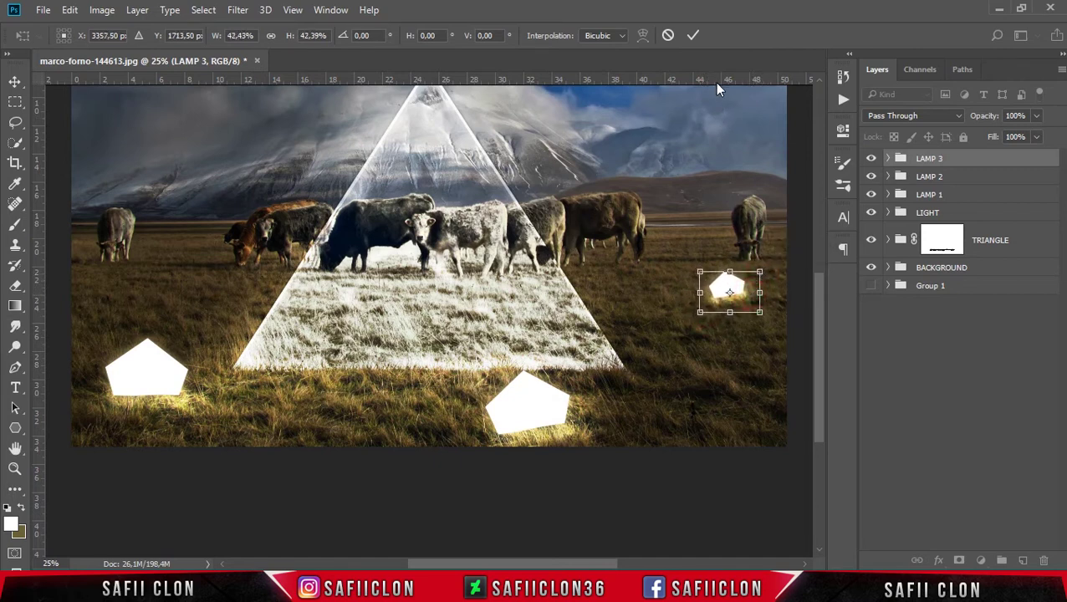
click(693, 36)
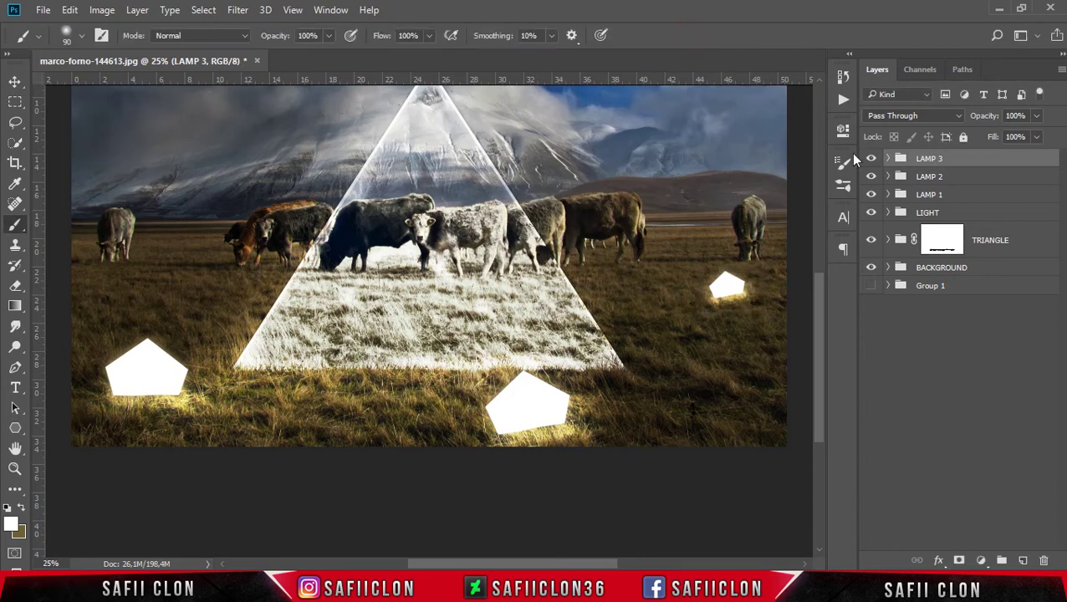
Scale LAMP 3's Layer 1 copy glow up to about 122%.
click(888, 158)
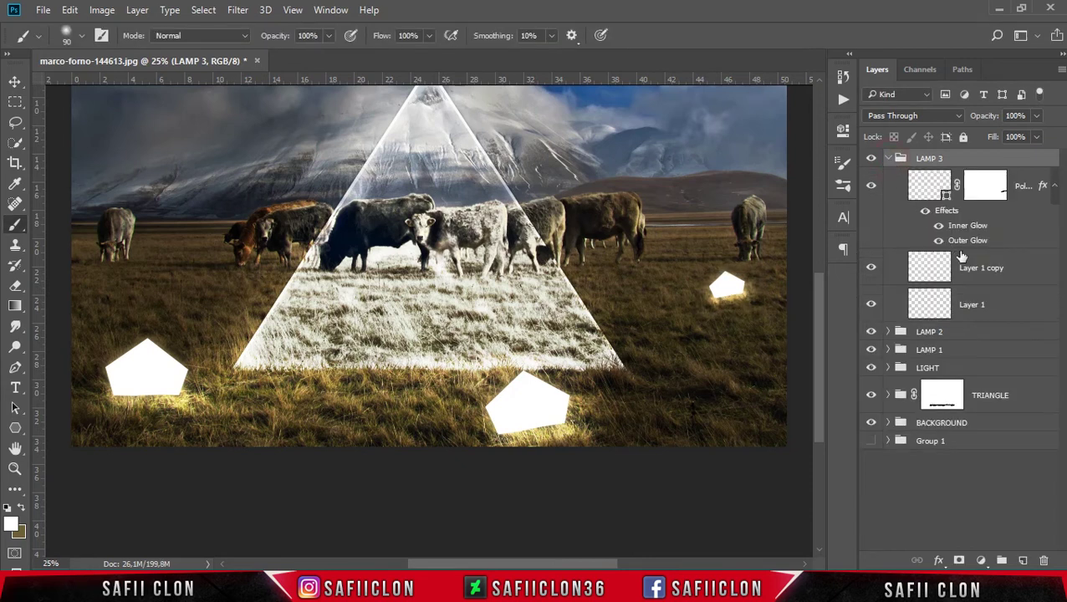
click(992, 277)
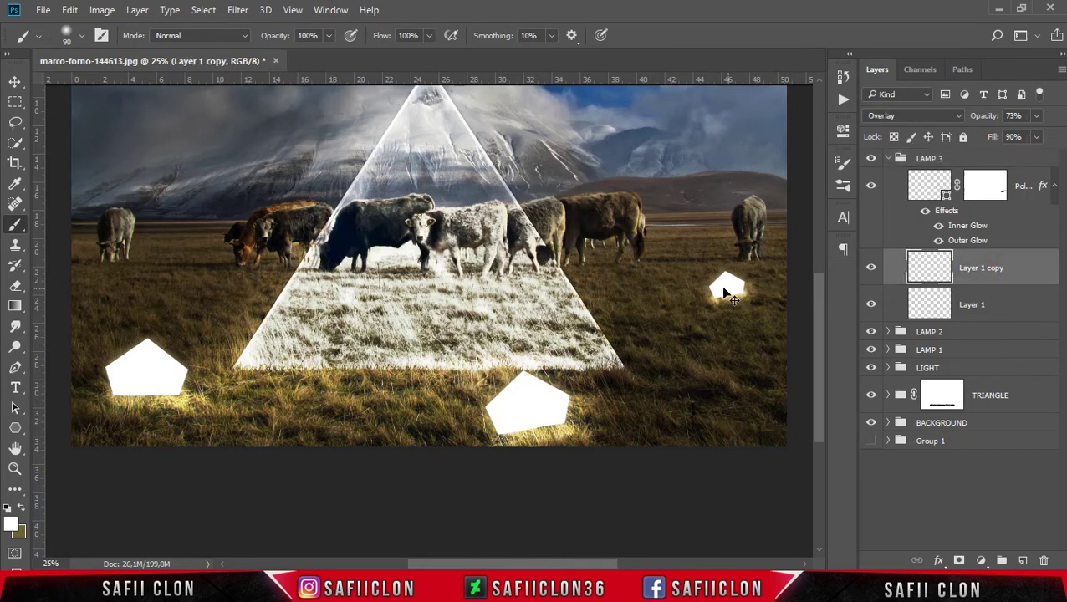
key(ctrl+t)
drag(760, 278, 767, 274)
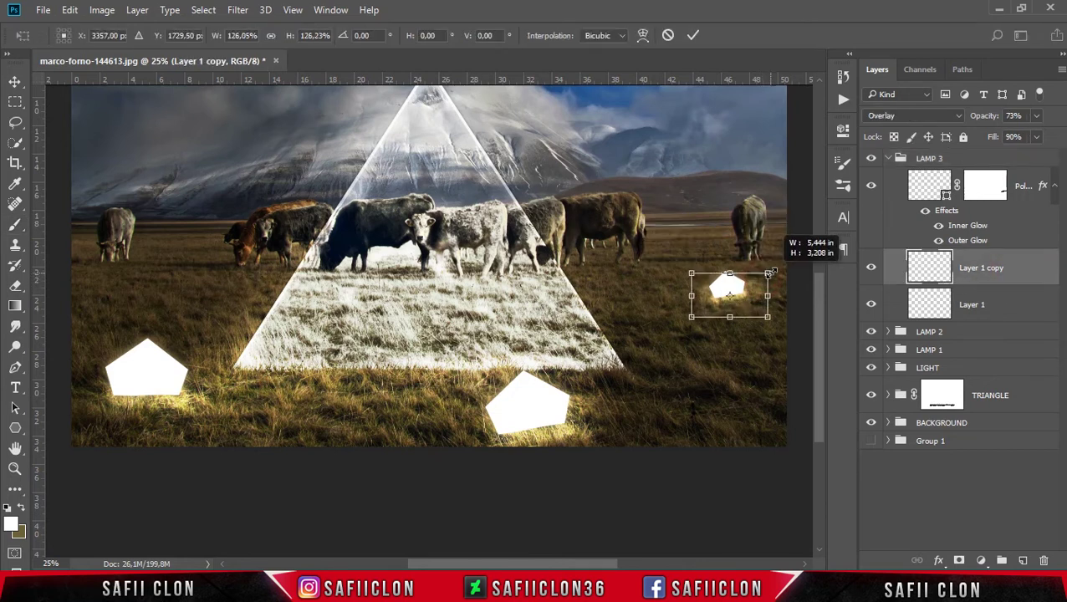
key(Return)
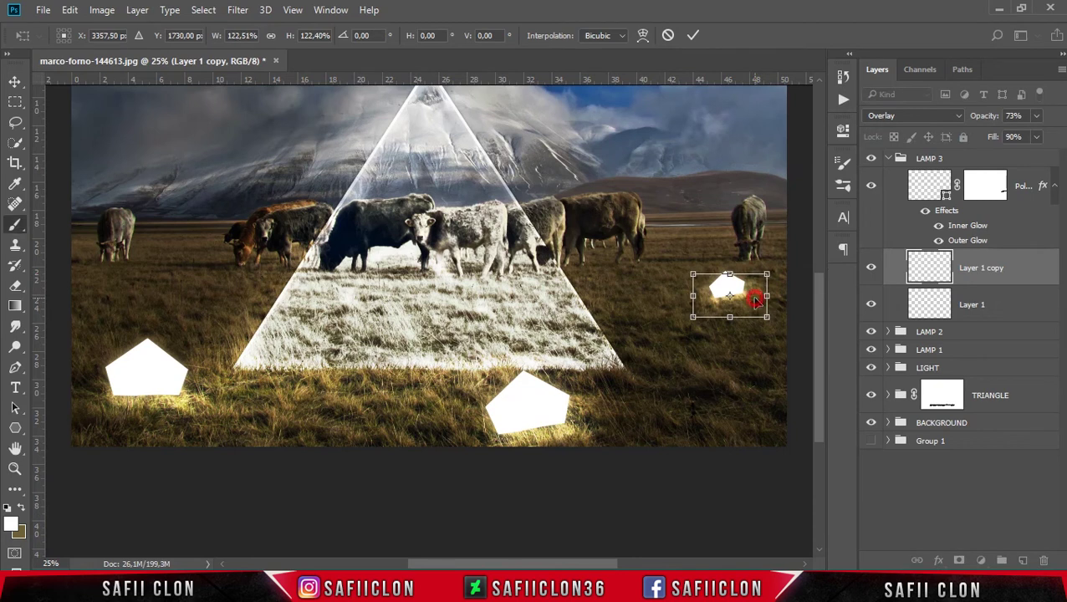
key(b)
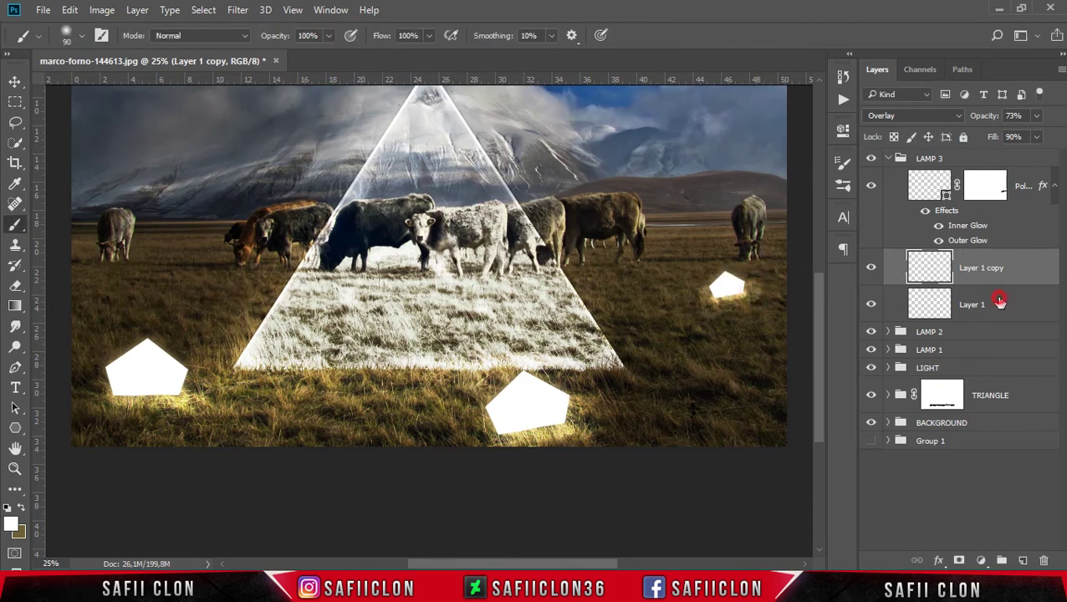
Set LAMP 3's Layer 1 opacity to 72% and collapse the group.
click(997, 303)
click(1037, 116)
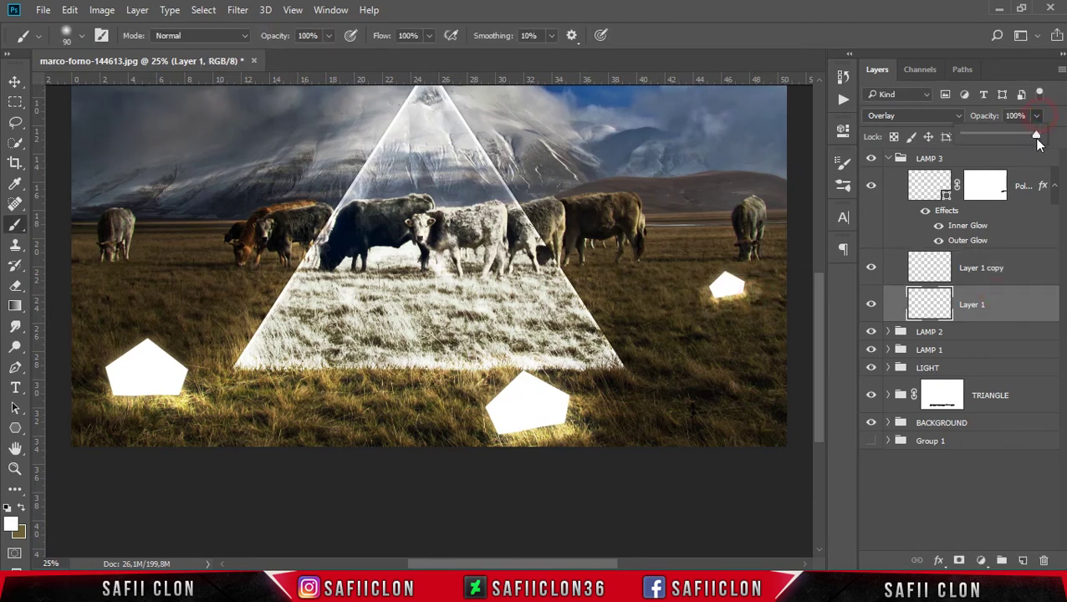
drag(1033, 137, 1031, 140)
drag(1017, 139, 1046, 127)
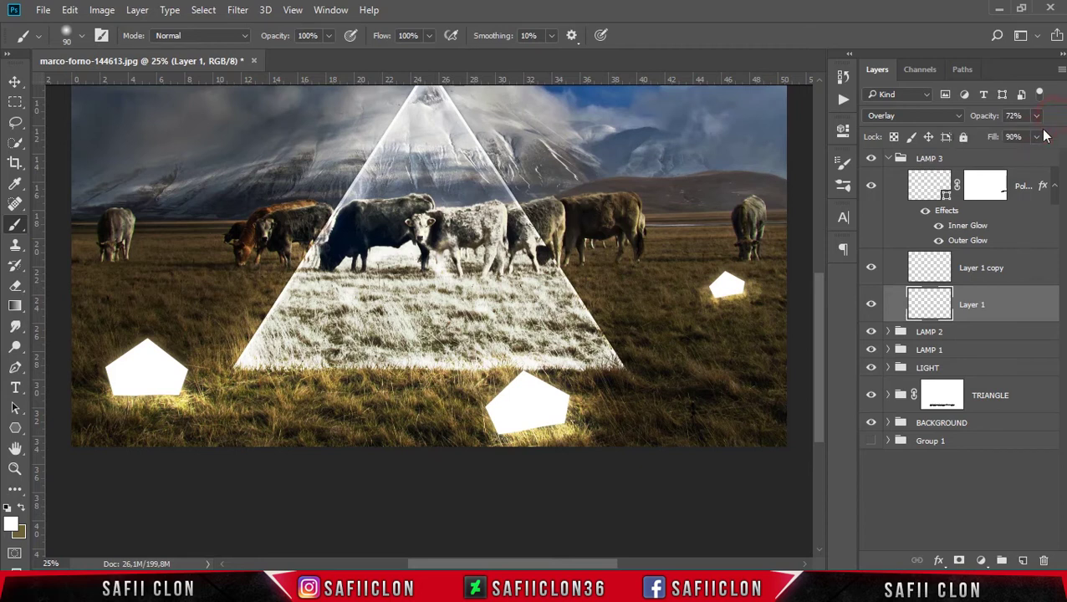
click(897, 159)
click(889, 158)
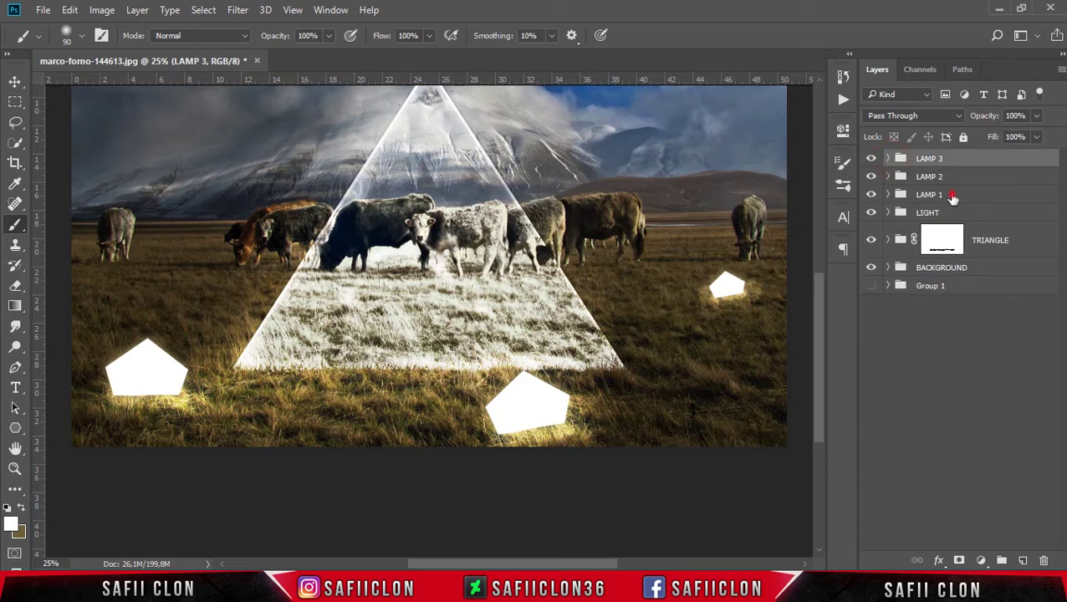
click(953, 196)
Target LAMP 1's Polygon 2 layer mask and choose the size-448 grass brush.
click(888, 194)
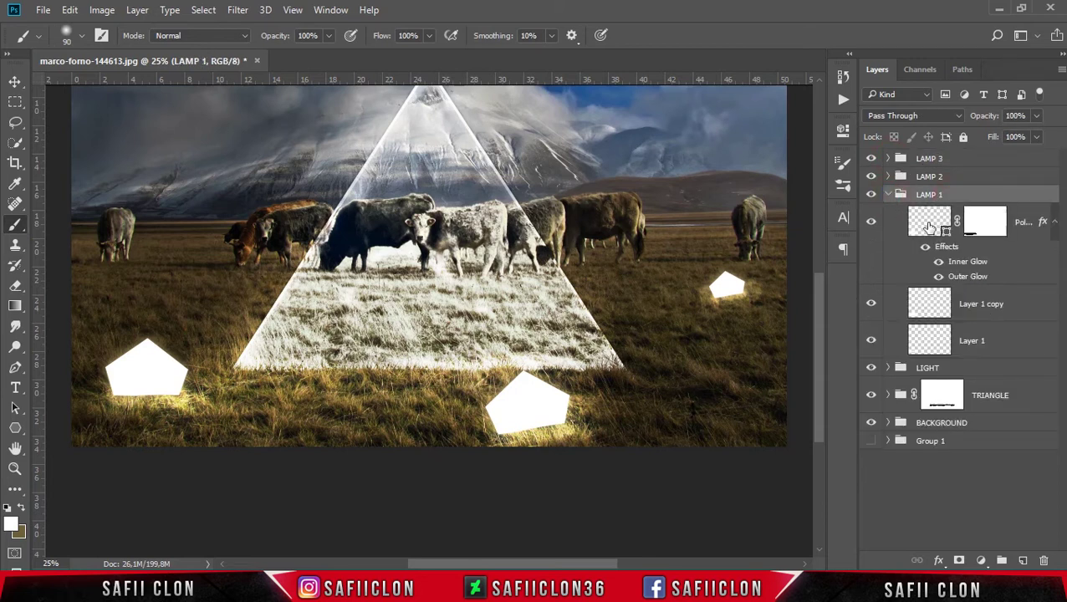
click(985, 224)
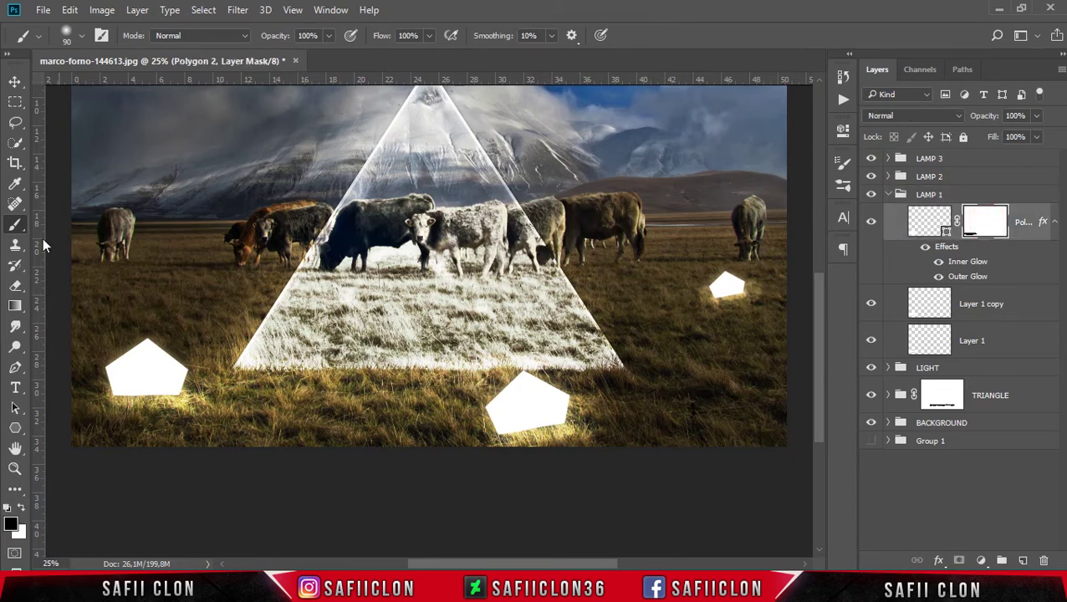
right_click(18, 228)
click(90, 226)
click(81, 37)
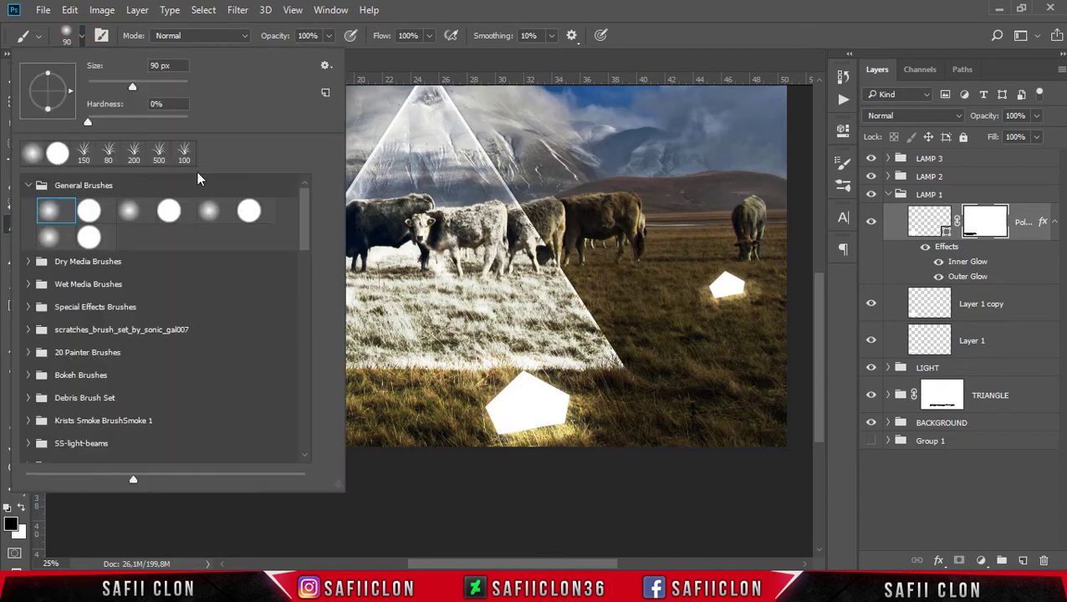
drag(303, 224, 304, 292)
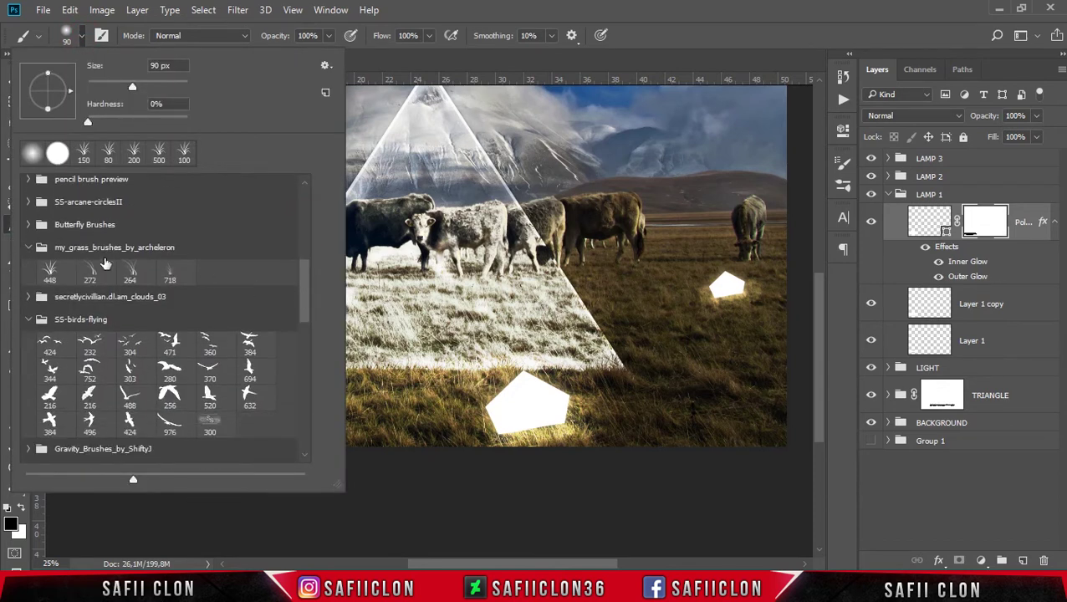
click(50, 272)
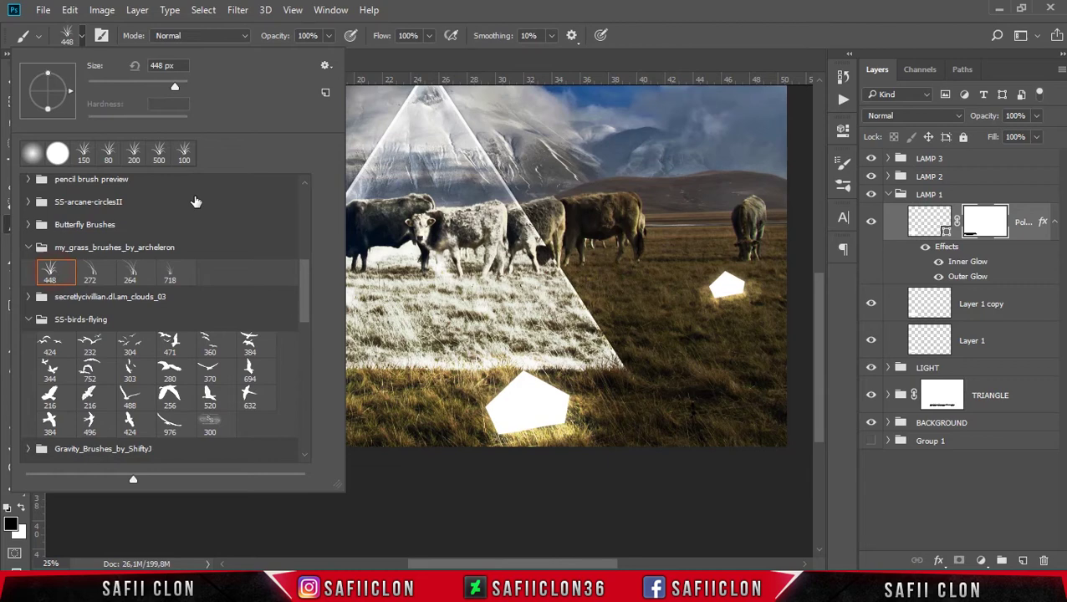
click(423, 7)
Zoom to 66.67% on the lamp and keep black as the foreground colour.
key(ctrl+plus)
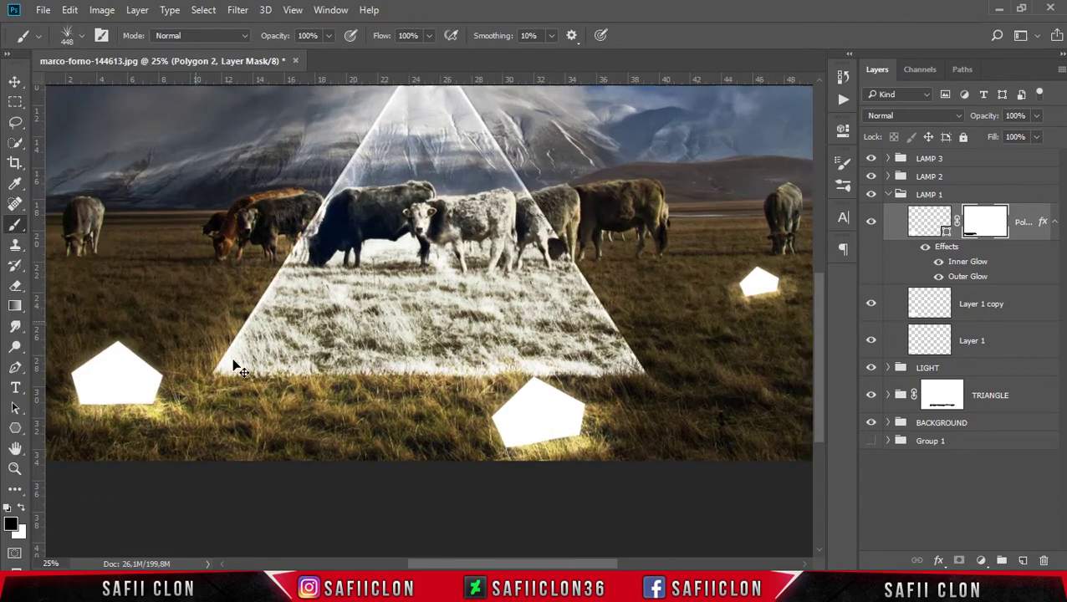
key(ctrl+plus)
key(ctrl+plus)
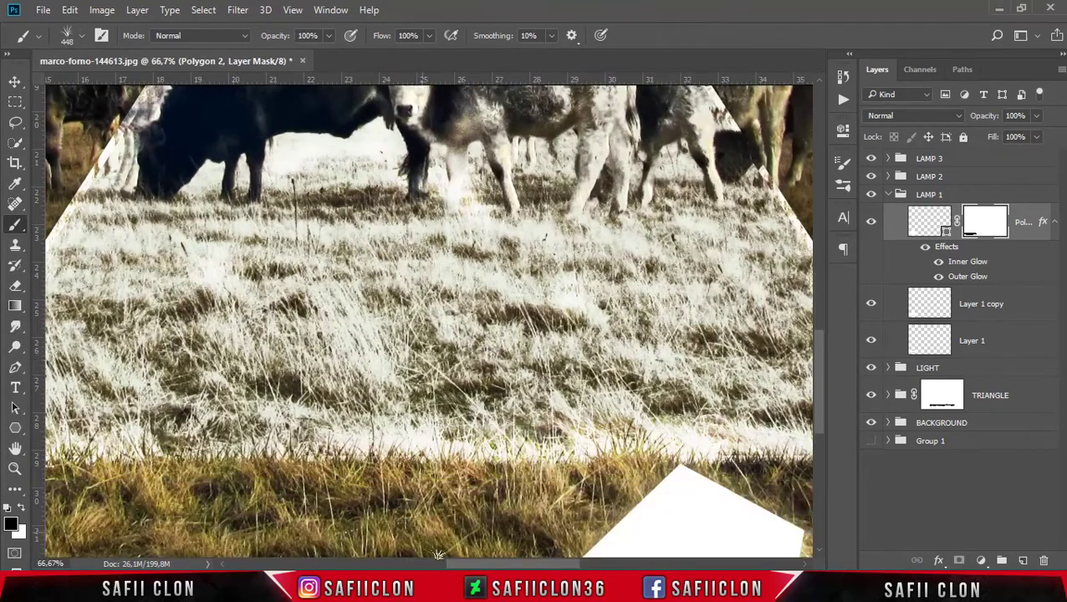
drag(470, 565, 356, 566)
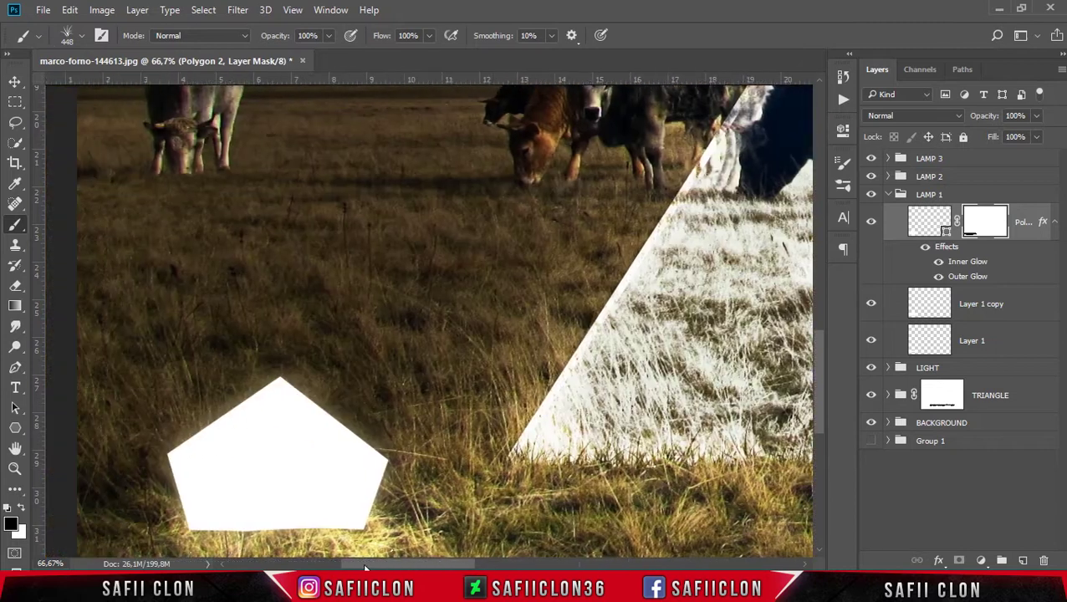
scroll(356, 513, down, 2)
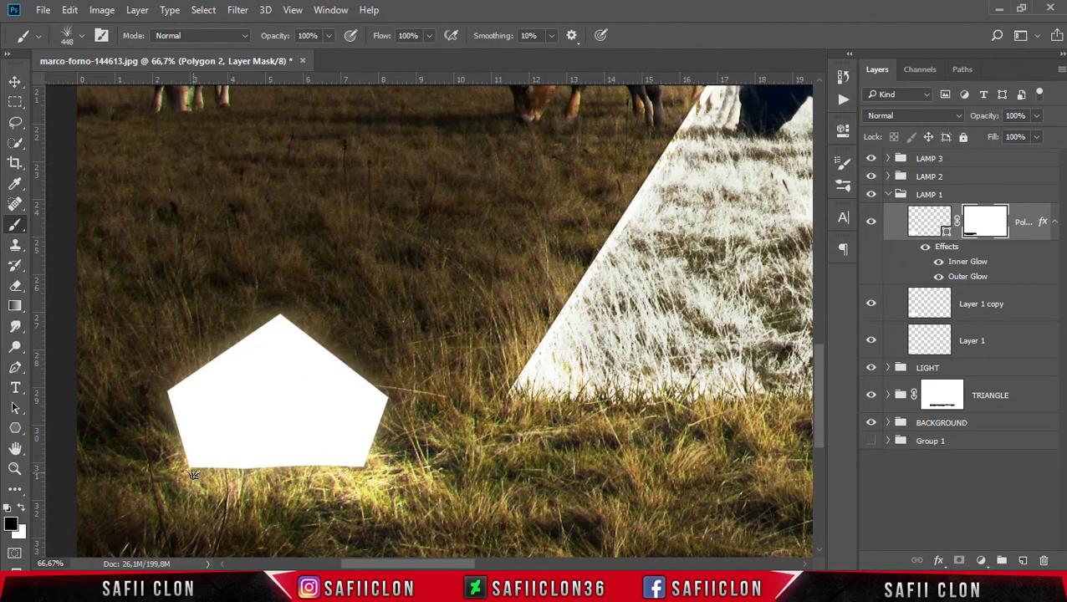
click(11, 523)
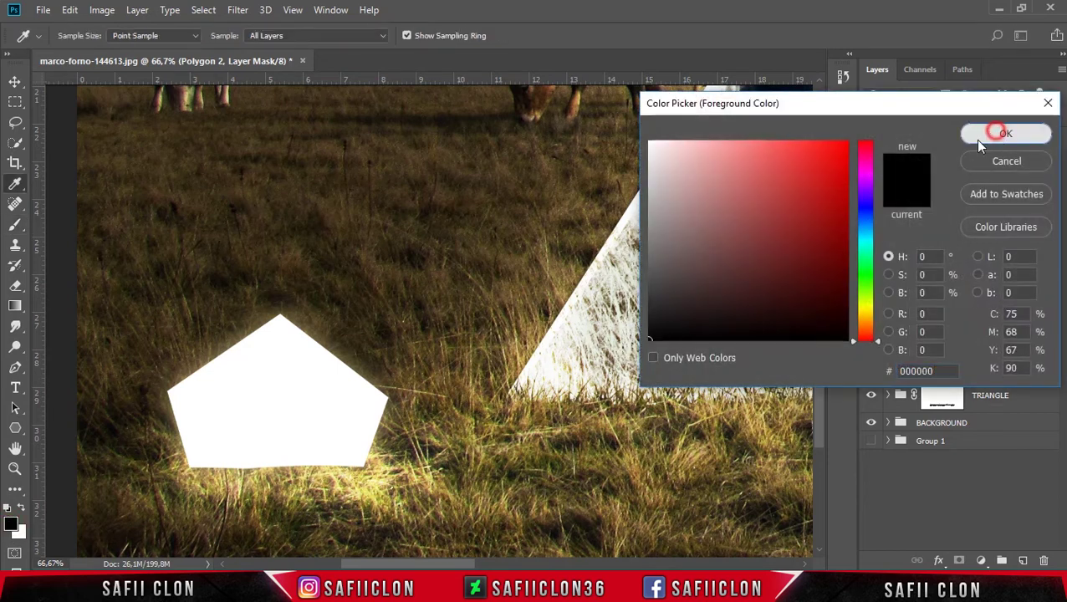
click(1005, 134)
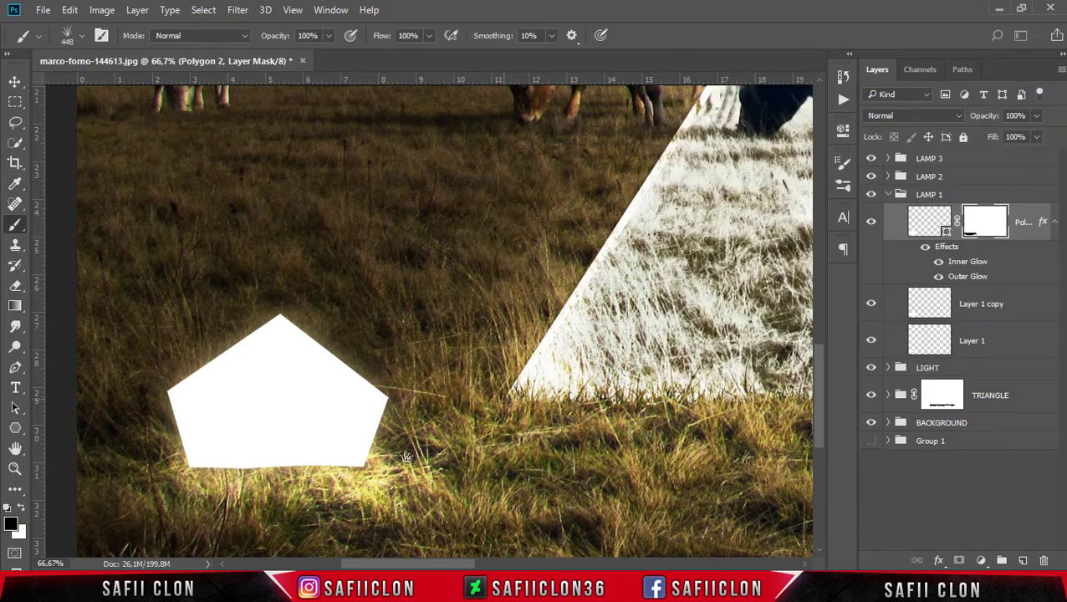
Paint black grass blades along LAMP 1's bottom edge, with the brush resized to 80.
click(197, 468)
click(198, 468)
key(ctrl+alt+z)
key(ctrl+alt+z)
drag(255, 470, 368, 469)
drag(209, 475, 352, 477)
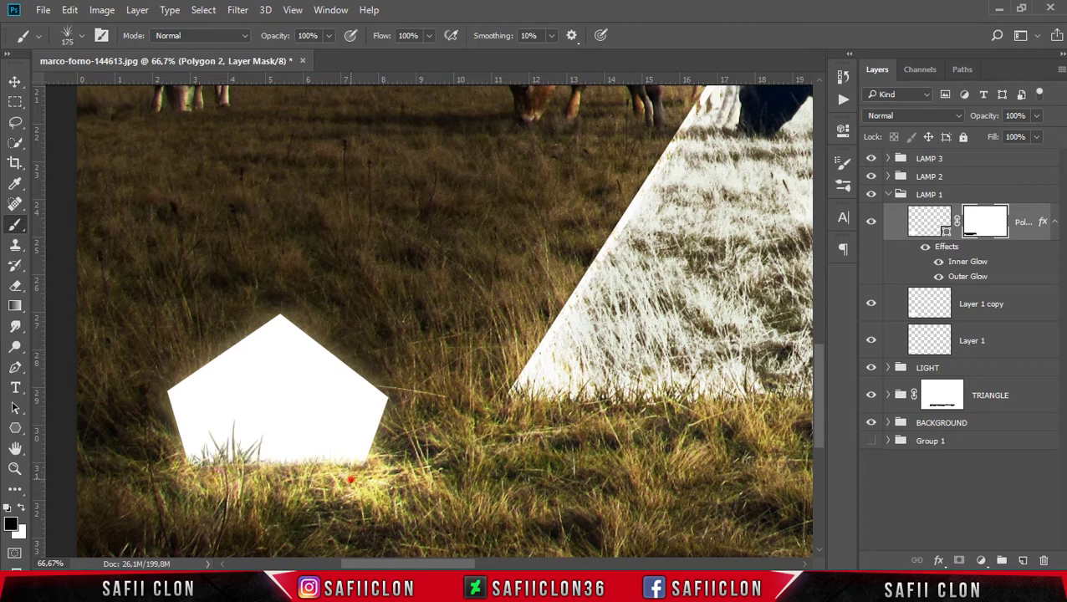
key(bracketright)
key(bracketright)
key(bracketleft)
key(bracketleft)
key(bracketleft)
drag(424, 564, 581, 567)
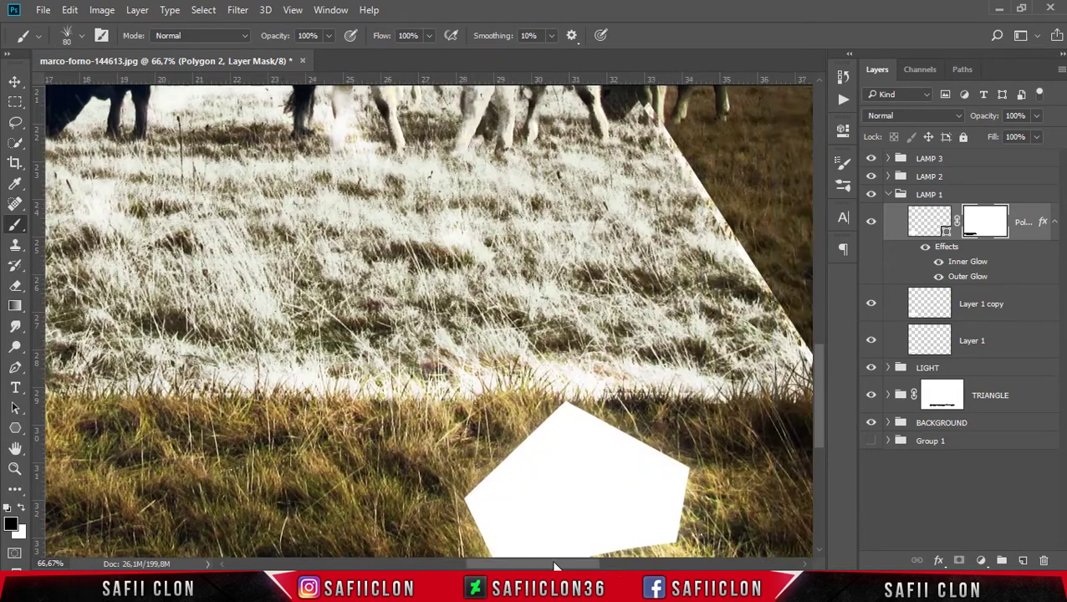
drag(819, 414, 817, 435)
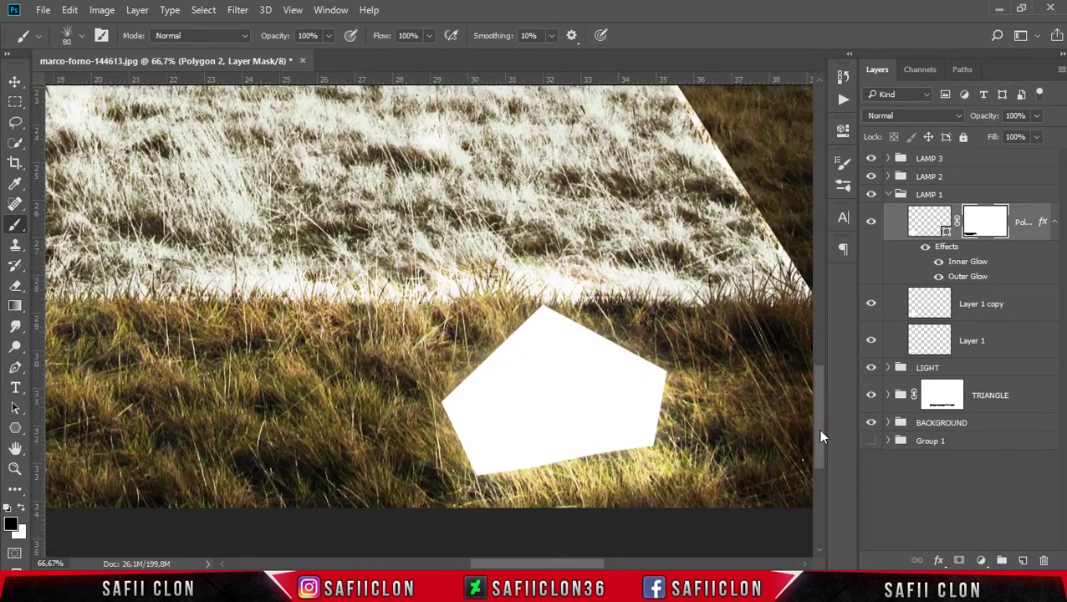
click(892, 195)
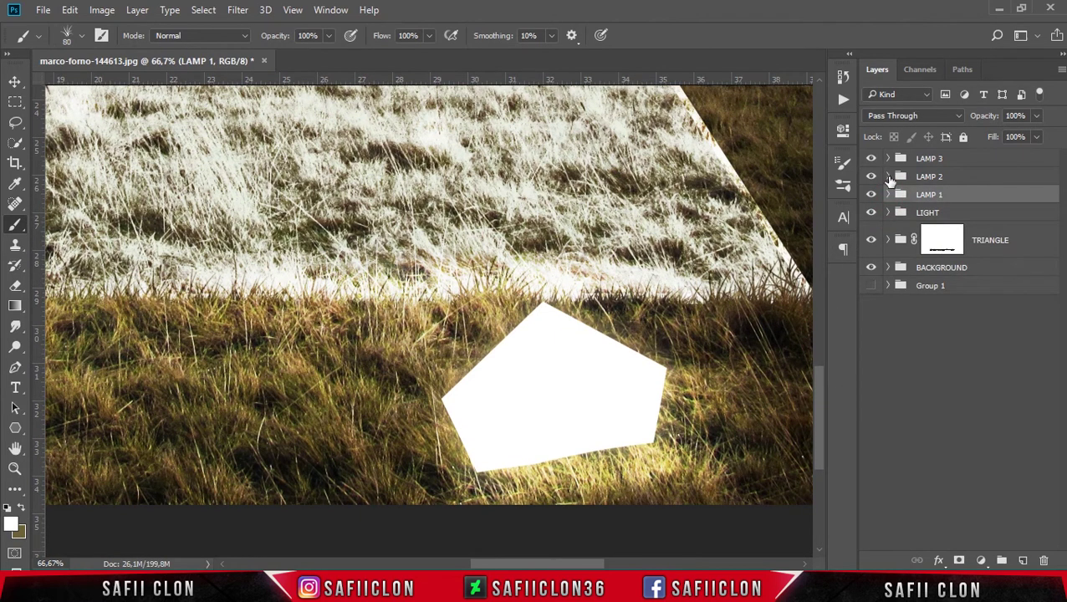
Paint grass blades into LAMP 2's Polygon 2 mask along its base with a size-200 brush.
click(889, 177)
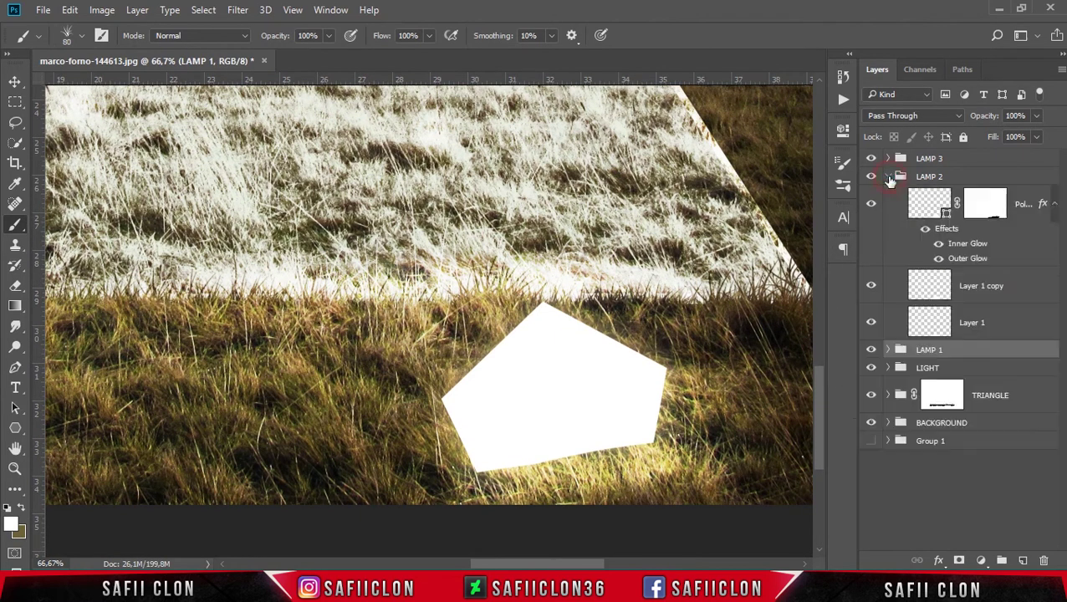
click(988, 207)
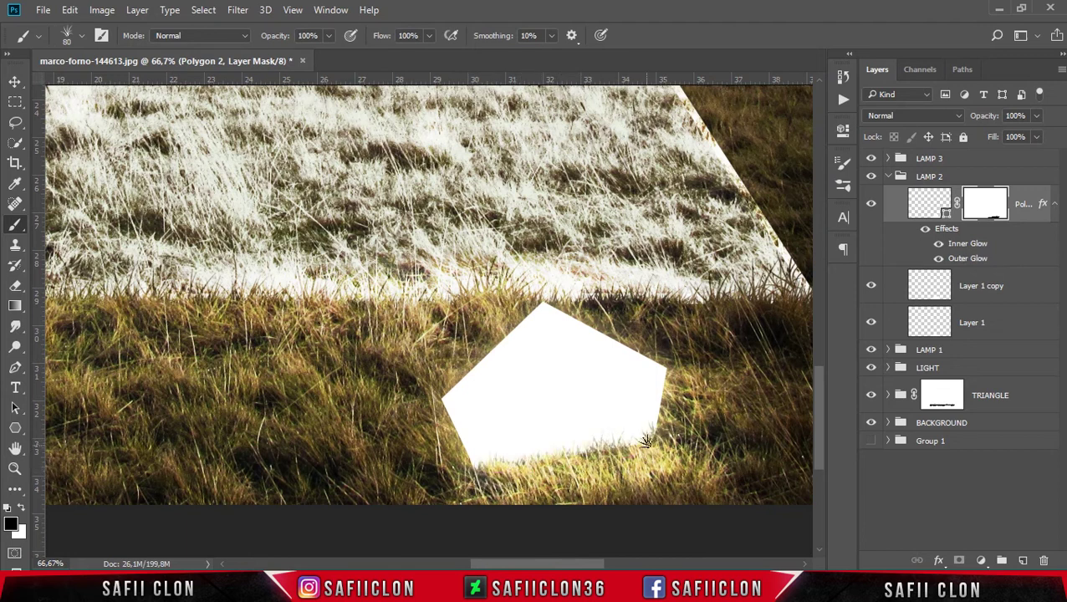
key(bracketright)
key(bracketright)
key(bracketright)
drag(636, 443, 468, 443)
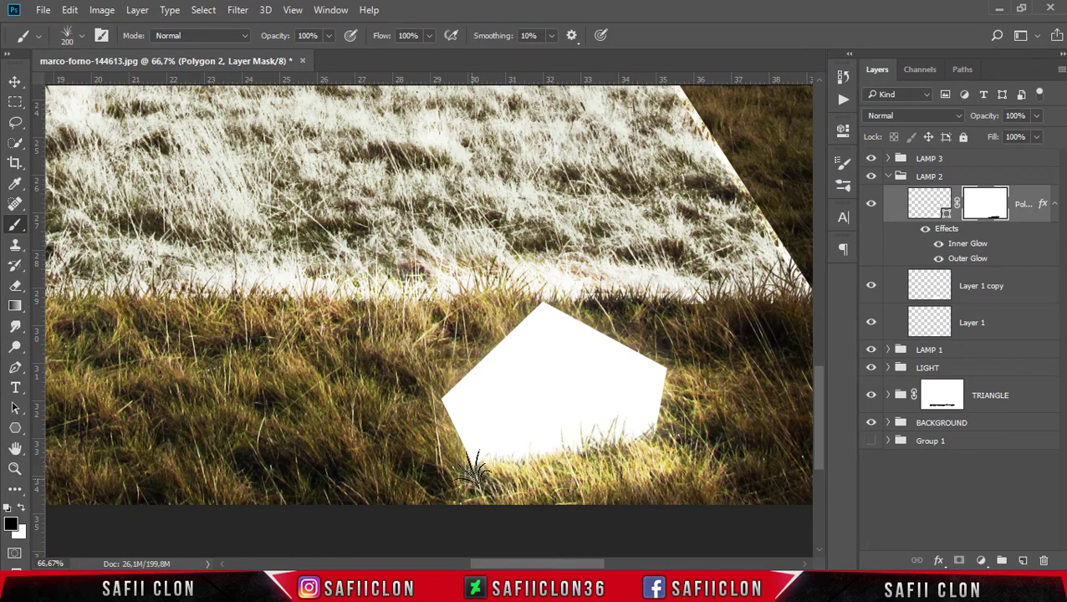
drag(548, 564, 627, 562)
drag(820, 428, 820, 381)
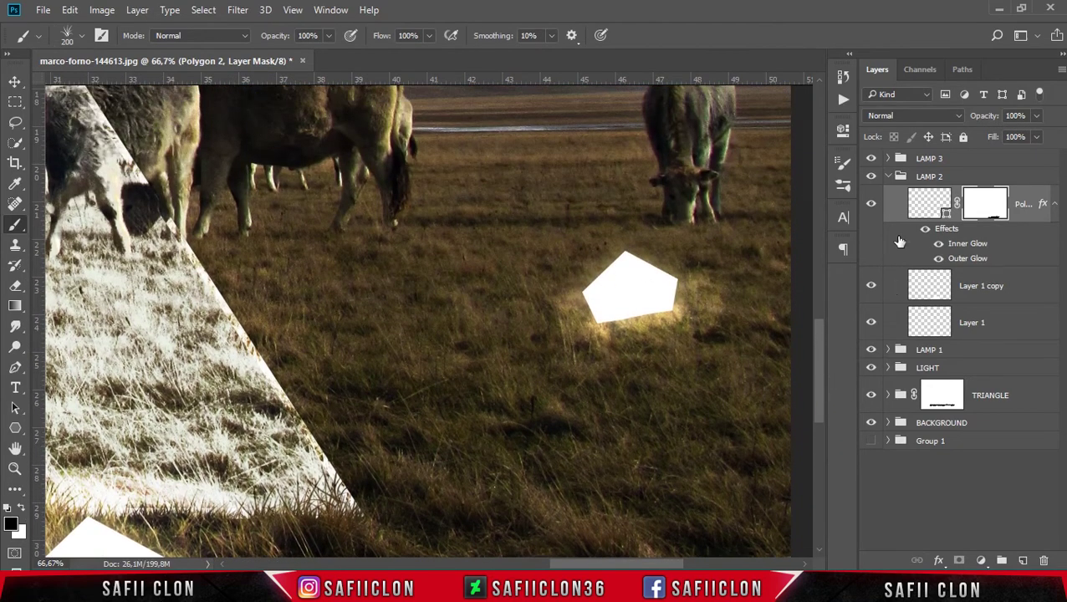
click(888, 176)
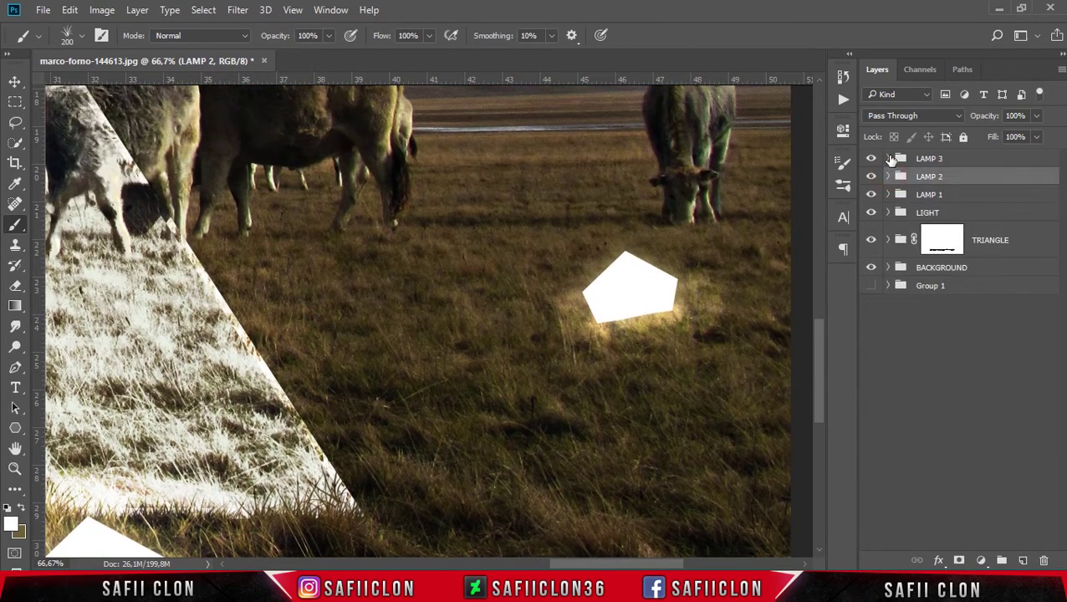
click(888, 159)
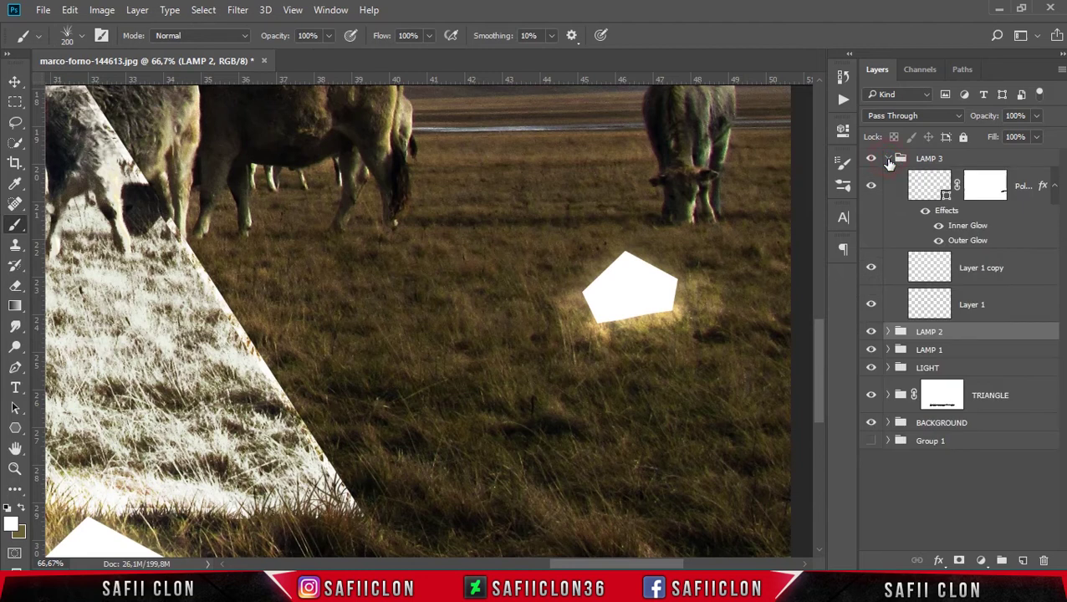
Target the LAMP 3 polygon mask, shrink the grass brush to about 35–40 px, zoom to 200%.
click(985, 189)
key(bracketleft)
key(bracketleft)
key(bracketleft)
key(bracketleft)
key(bracketleft)
key(bracketleft)
key(bracketleft)
key(bracketleft)
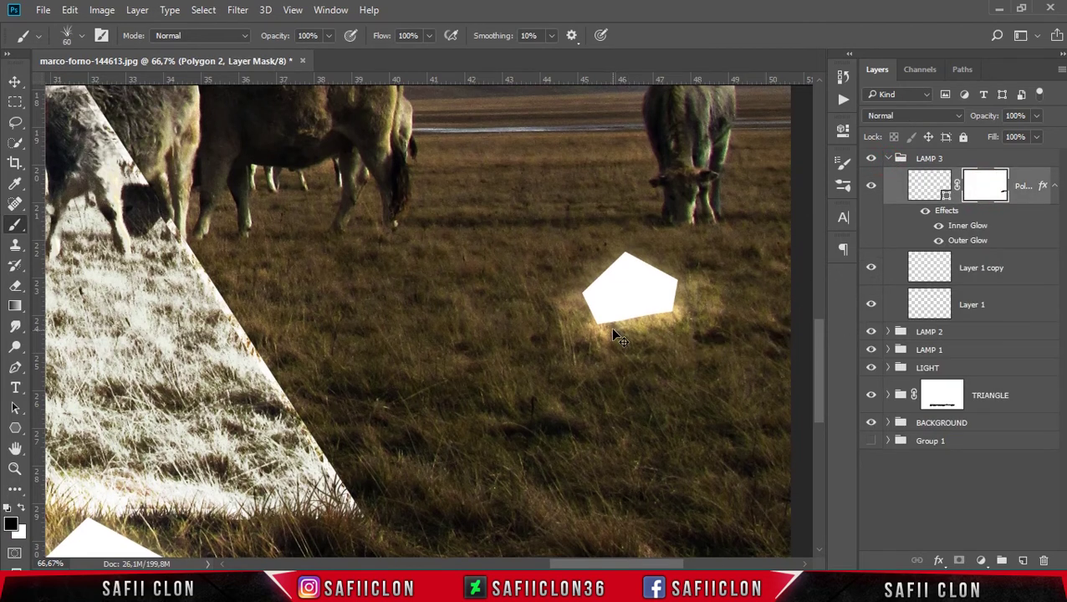
key(ctrl+plus)
key(ctrl+plus)
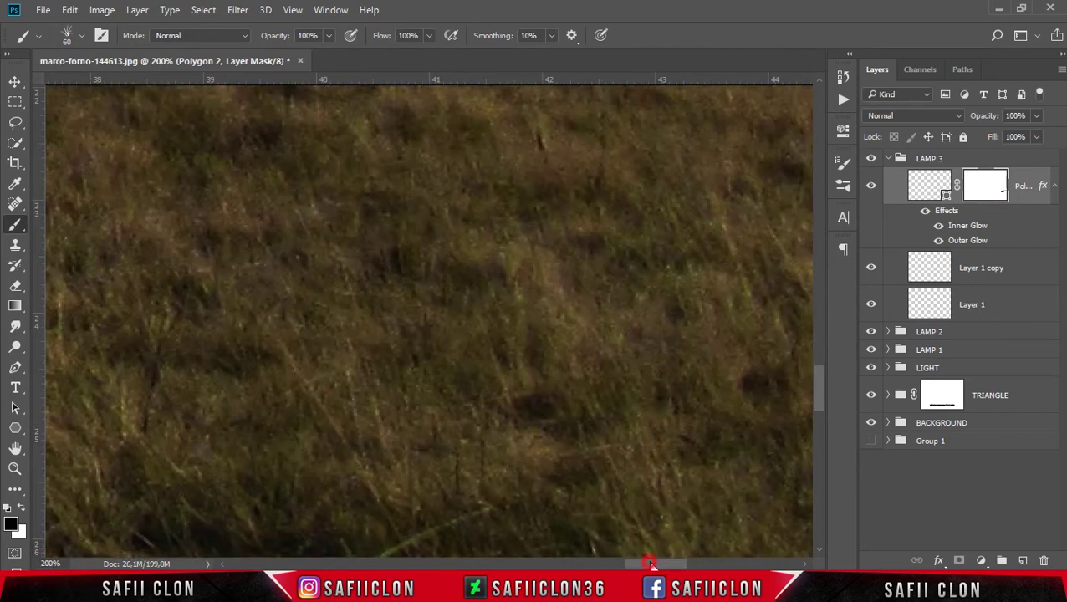
drag(638, 564, 684, 565)
key(bracketleft)
key(bracketleft)
key(bracketleft)
Stamp grass tufts along the small LAMP 3 pentagon's bottom edge and lower-right corner.
click(452, 351)
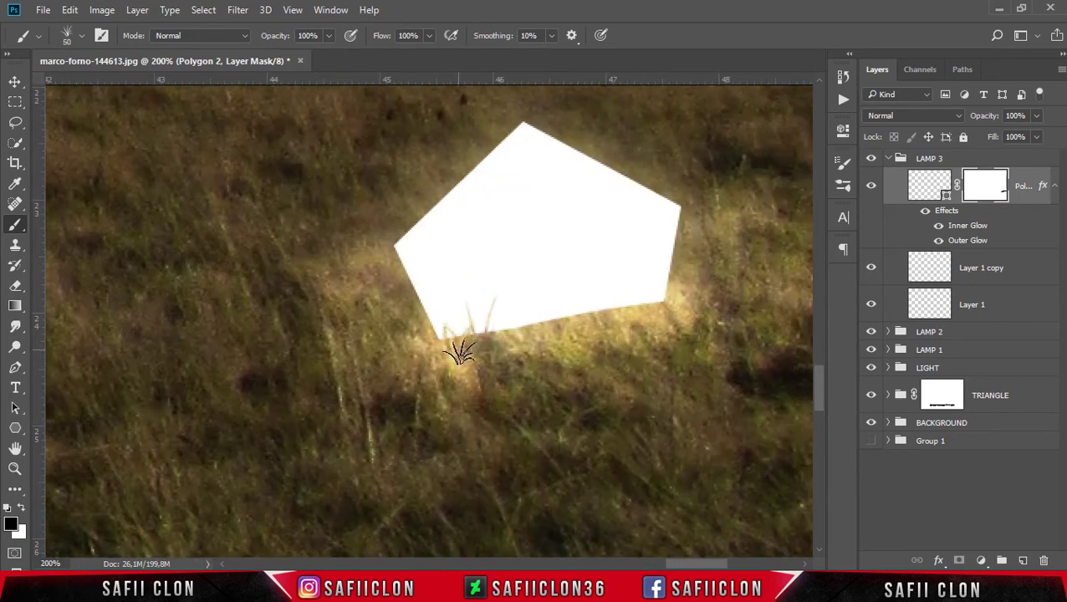
drag(493, 342, 656, 300)
click(544, 318)
click(448, 336)
click(656, 288)
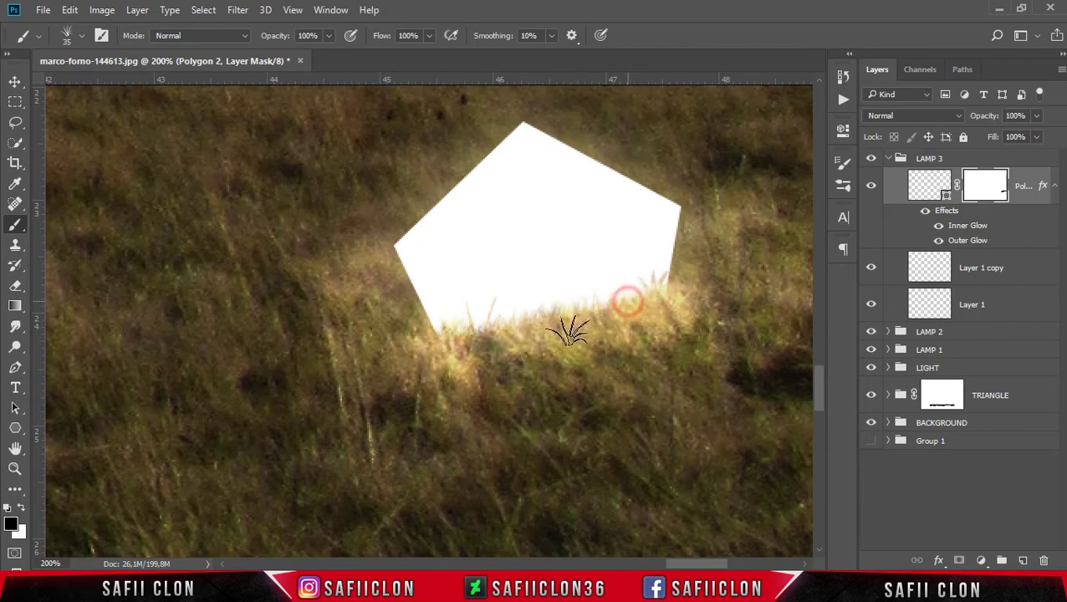
click(512, 335)
key(bracketright)
scroll(555, 352, down, 2)
scroll(591, 374, down, 2)
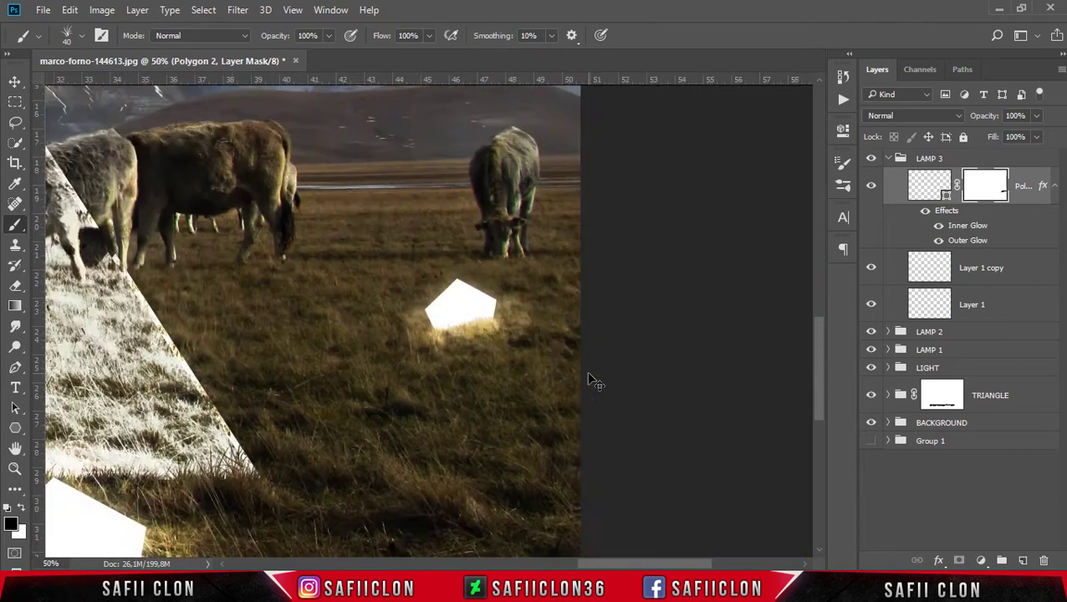
scroll(591, 379, down, 2)
scroll(591, 381, down, 1)
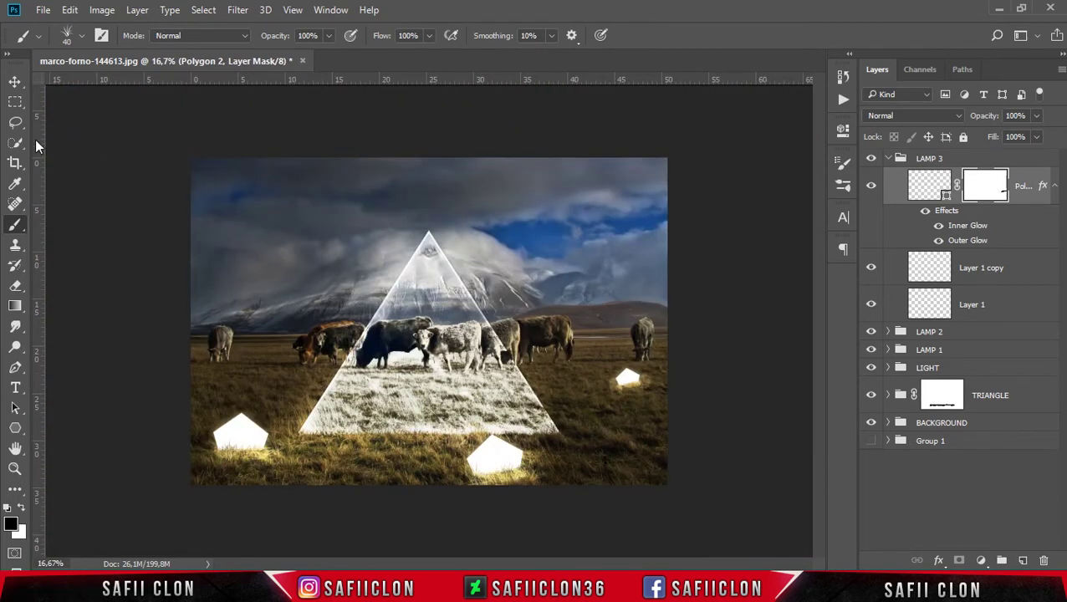
Nest LAMP 1, LAMP 2 and LAMP 3 inside a new group named LAMP.
click(18, 84)
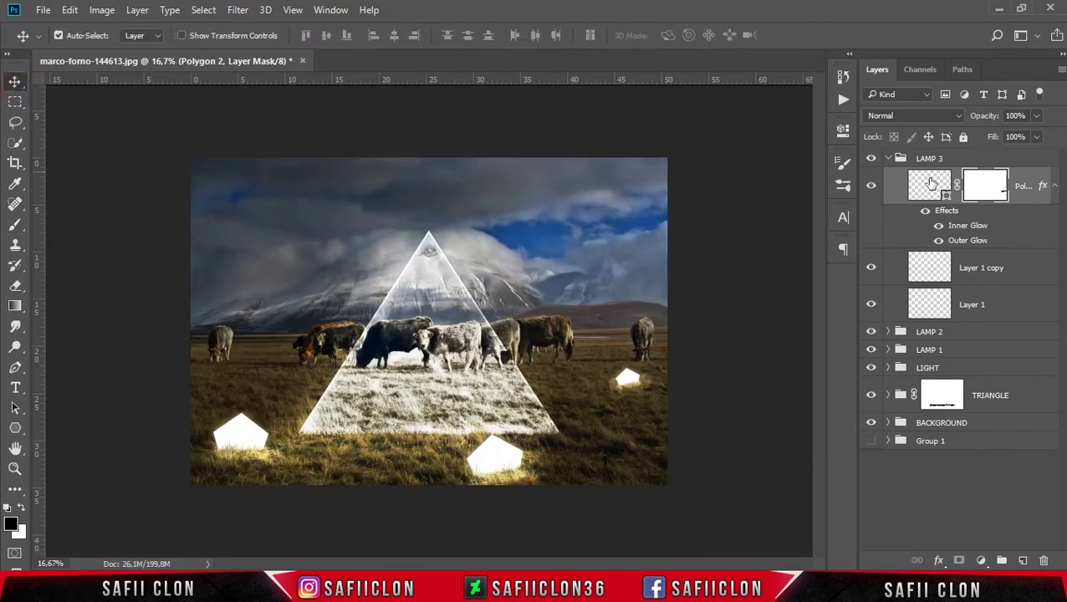
click(888, 161)
click(930, 159)
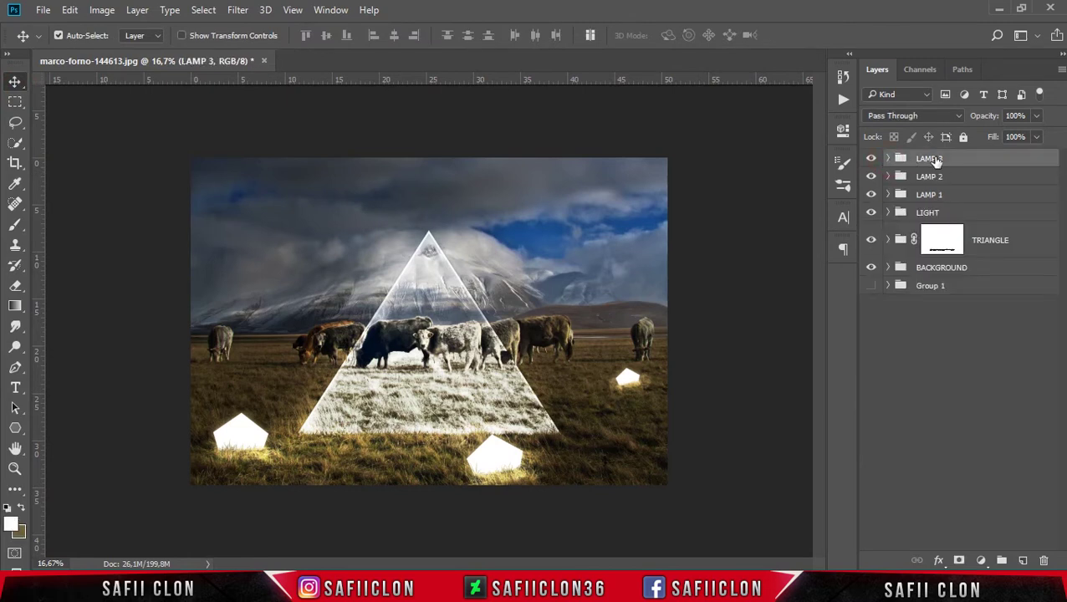
shift+click(970, 194)
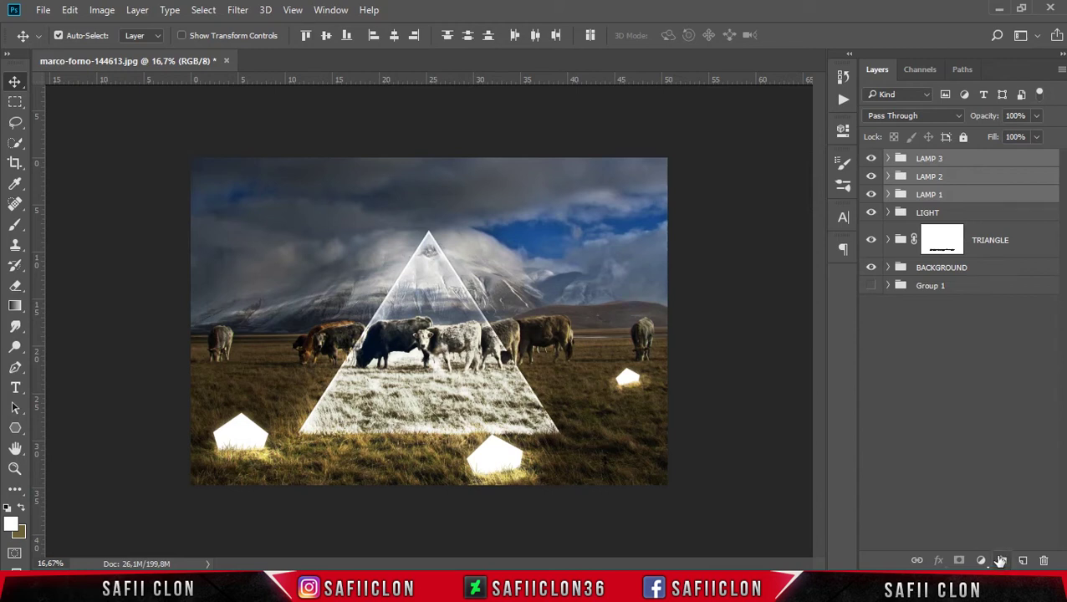
click(1003, 561)
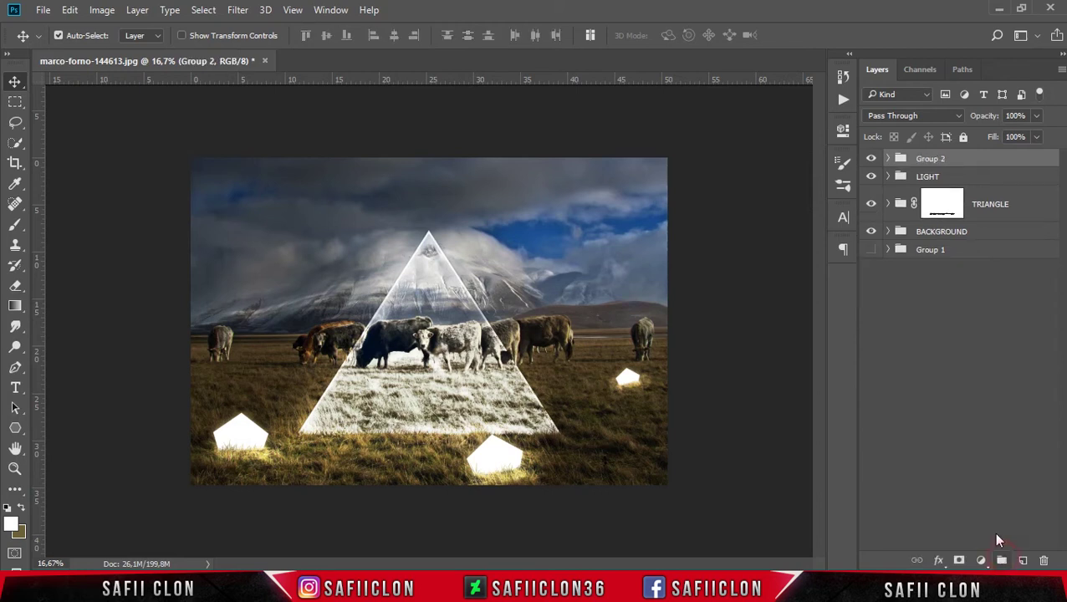
double_click(940, 161)
text(LAMP)
key(Return)
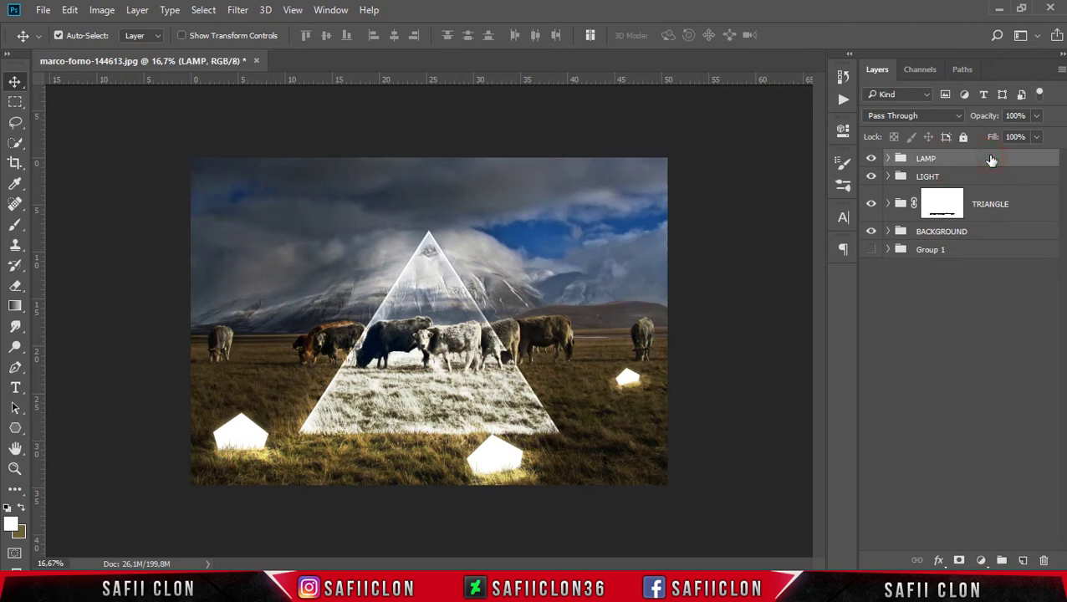
Open the andhika-soreng-362793 photo.
click(41, 12)
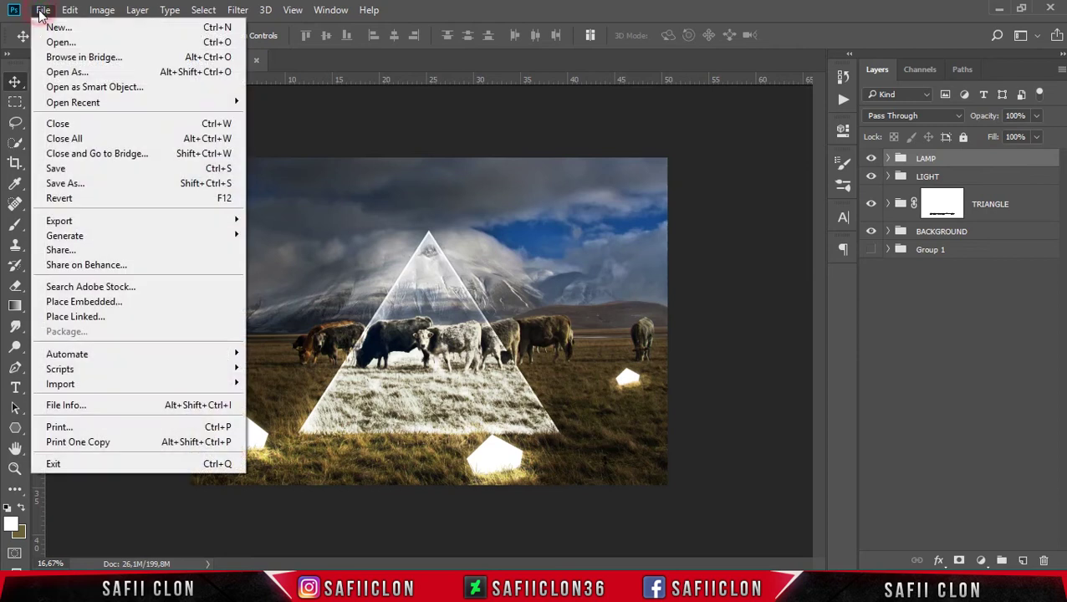
click(81, 44)
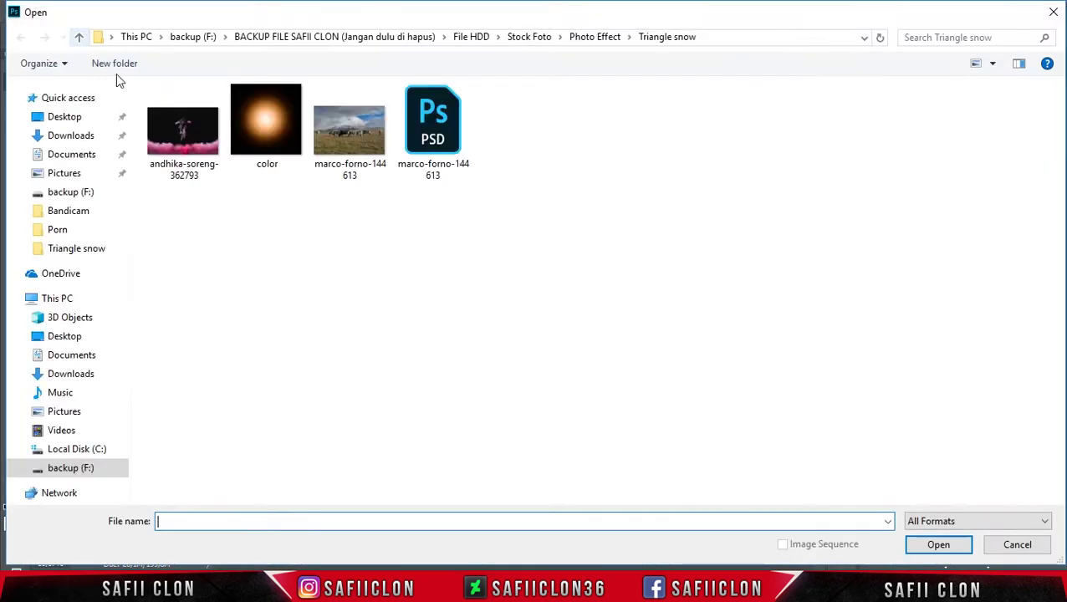
click(175, 142)
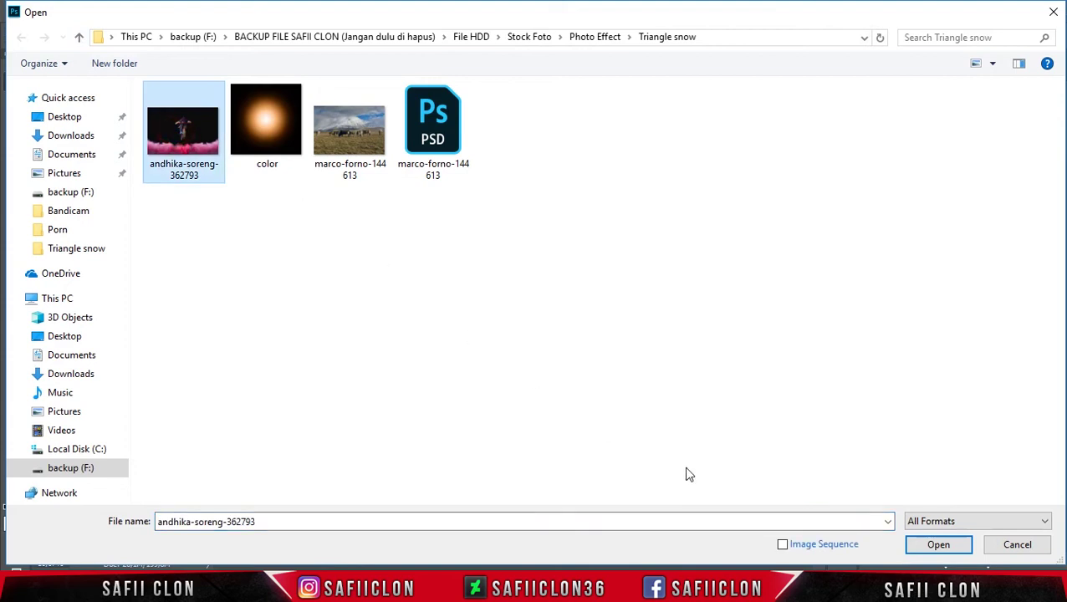
click(928, 543)
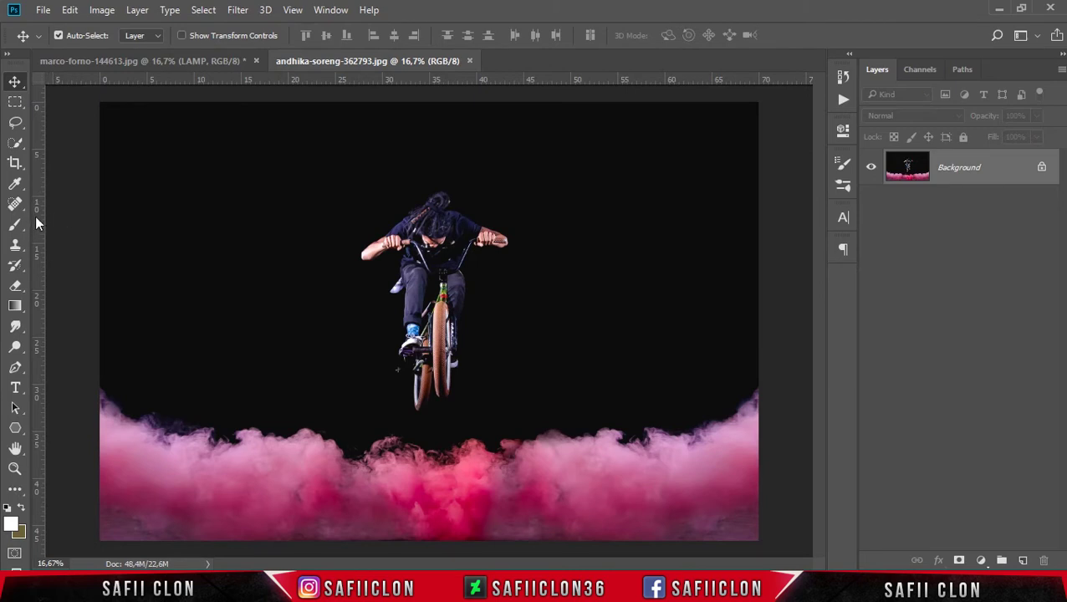
Lasso-select the pink smoke along the photo's bottom and pick it up to move.
drag(17, 123, 74, 125)
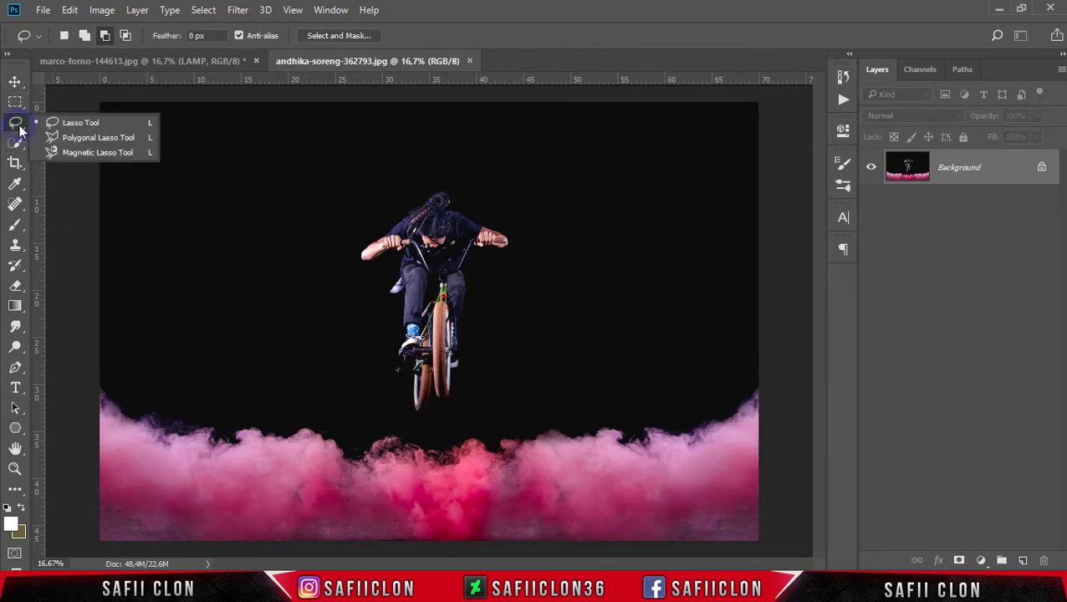
mouse_move(82, 358)
mouse_down()
mouse_move(786, 473)
mouse_move(84, 364)
mouse_up()
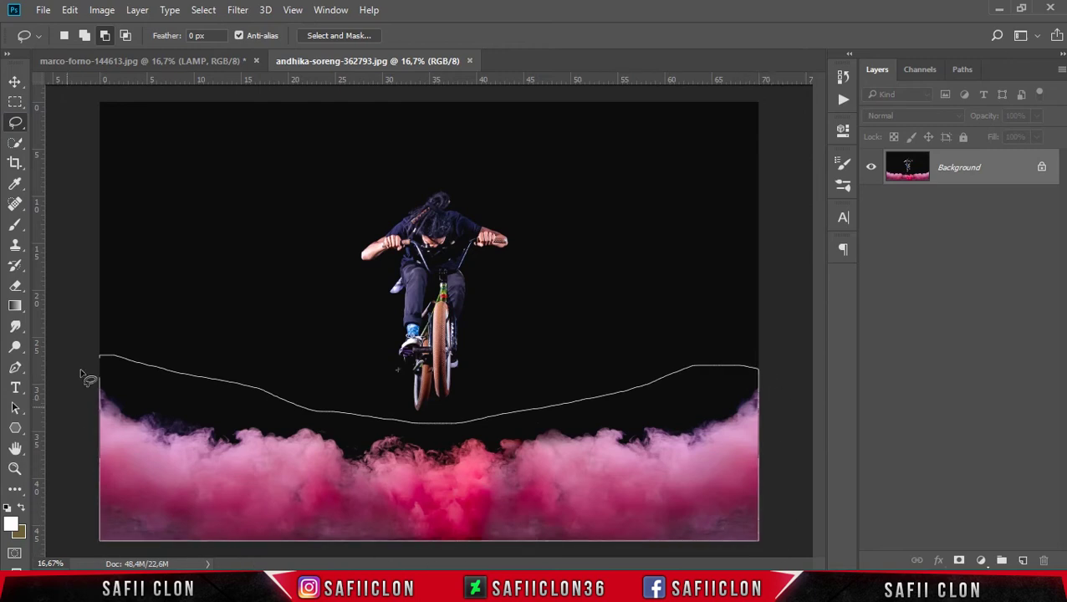
drag(87, 368, 84, 364)
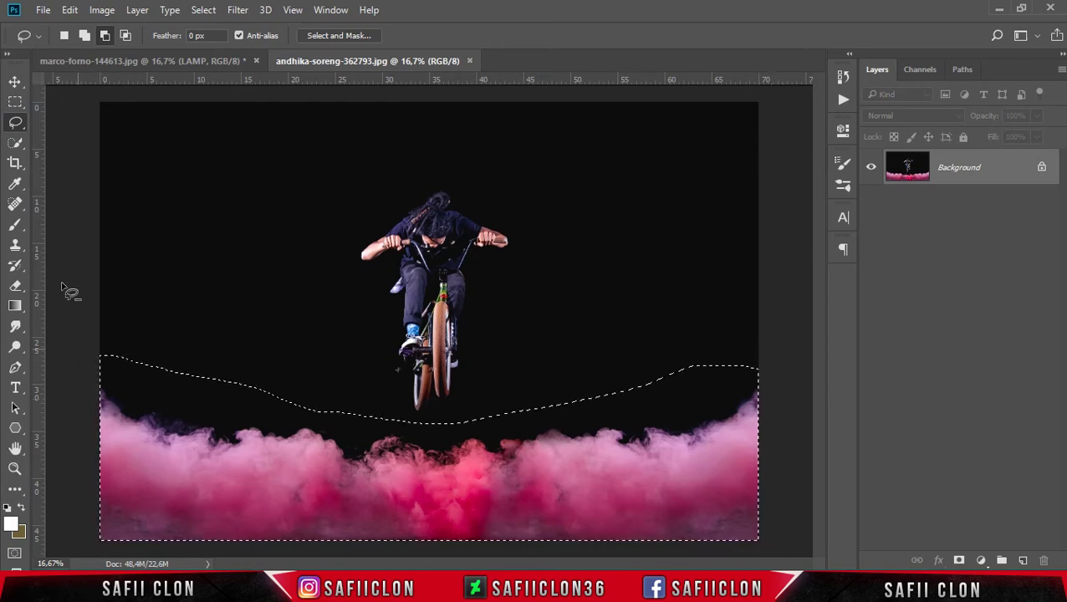
click(15, 81)
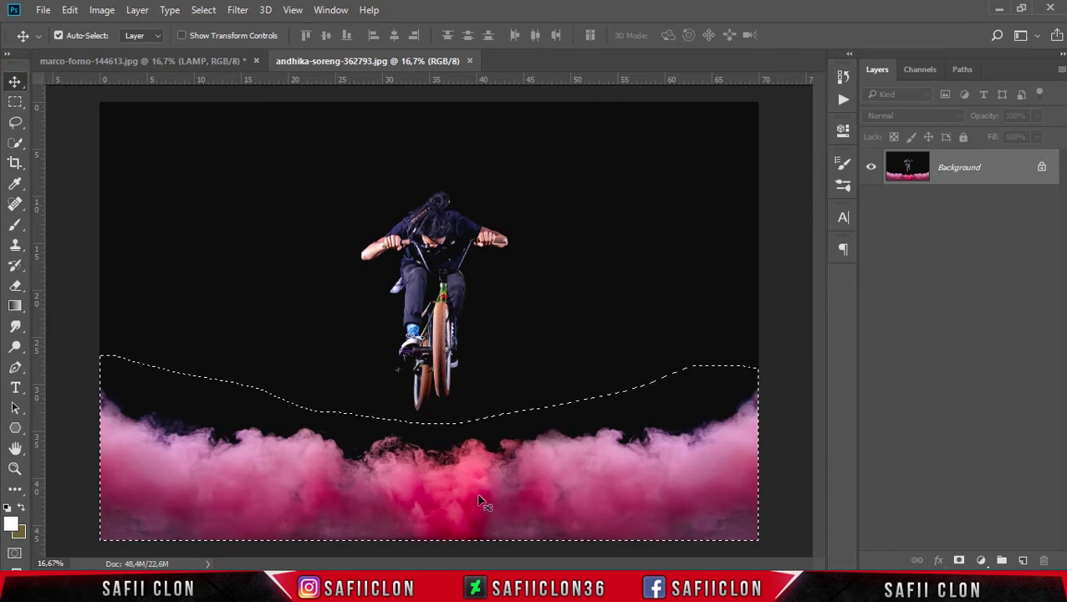
drag(454, 470, 108, 71)
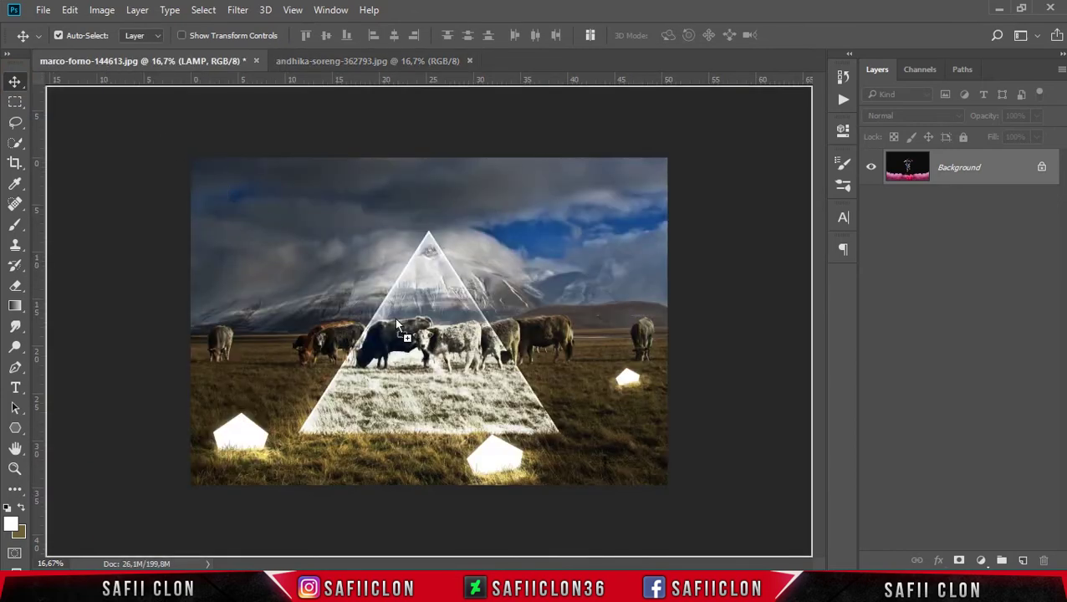
Drop the pink smoke into the marco-forno image as Layer 2, scaled to about 82% along the bottom.
drag(108, 70, 445, 366)
key(ctrl+t)
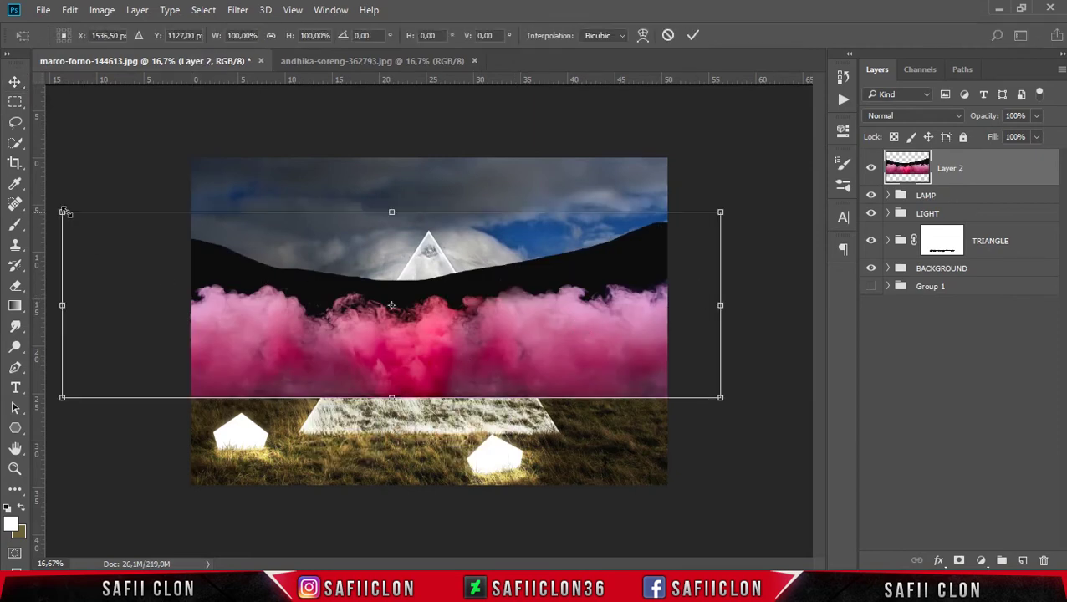
drag(64, 213, 119, 230)
mouse_move(502, 346)
mouse_down()
mouse_move(548, 464)
mouse_move(544, 444)
mouse_up()
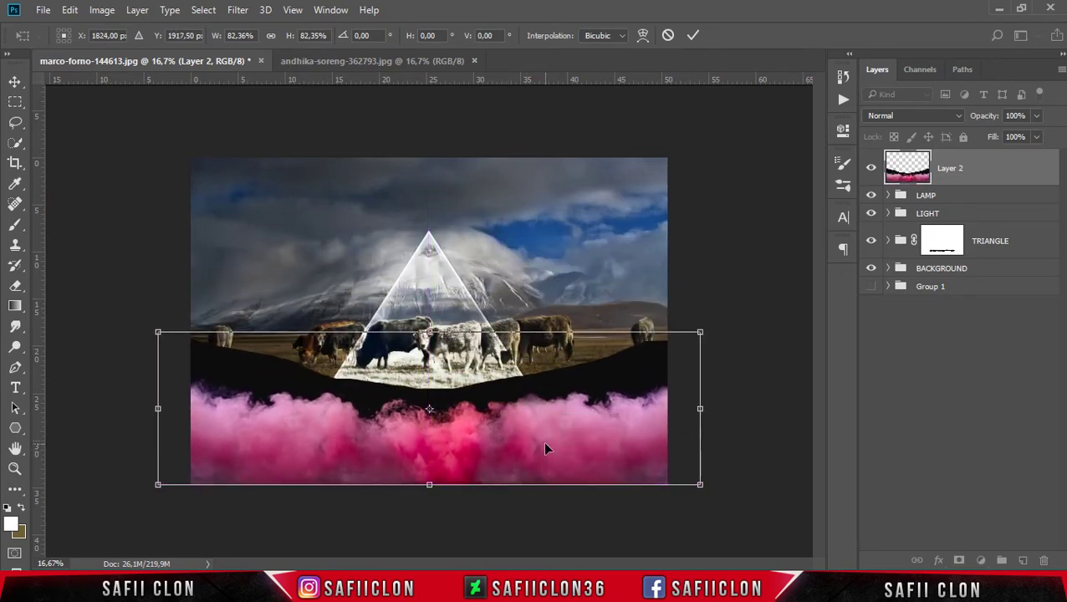
drag(429, 333, 429, 335)
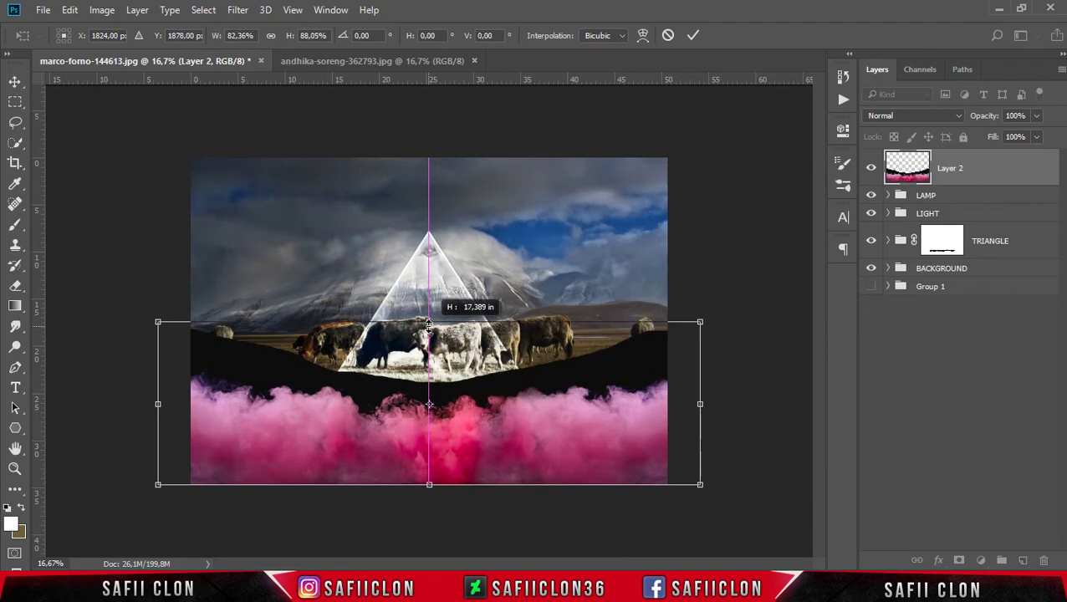
click(694, 35)
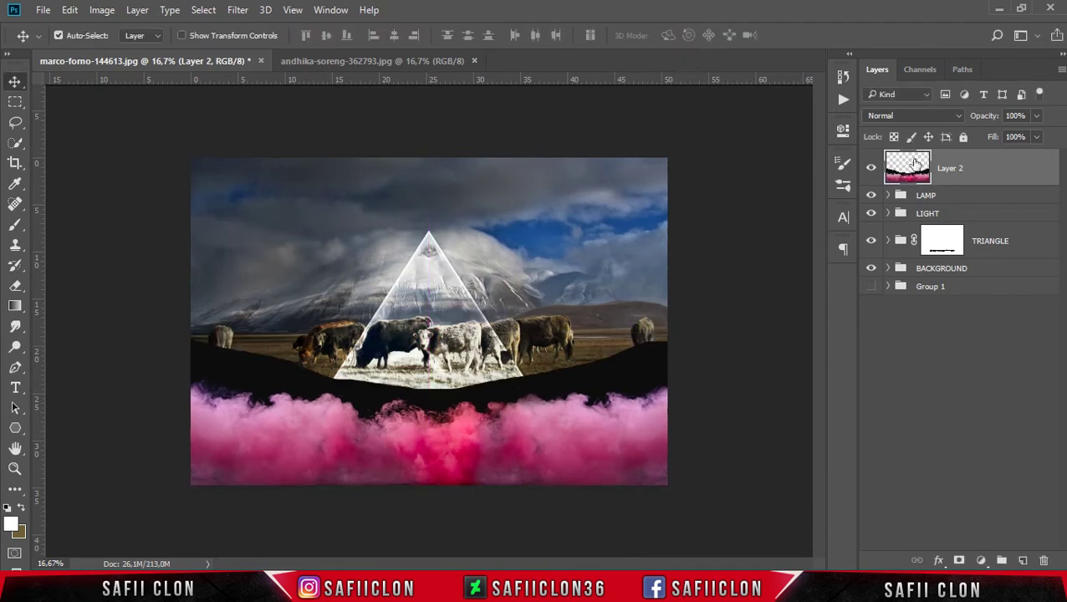
Set Layer 2's smoke to Screen blend mode and stretch it to about 113.73% height.
click(954, 115)
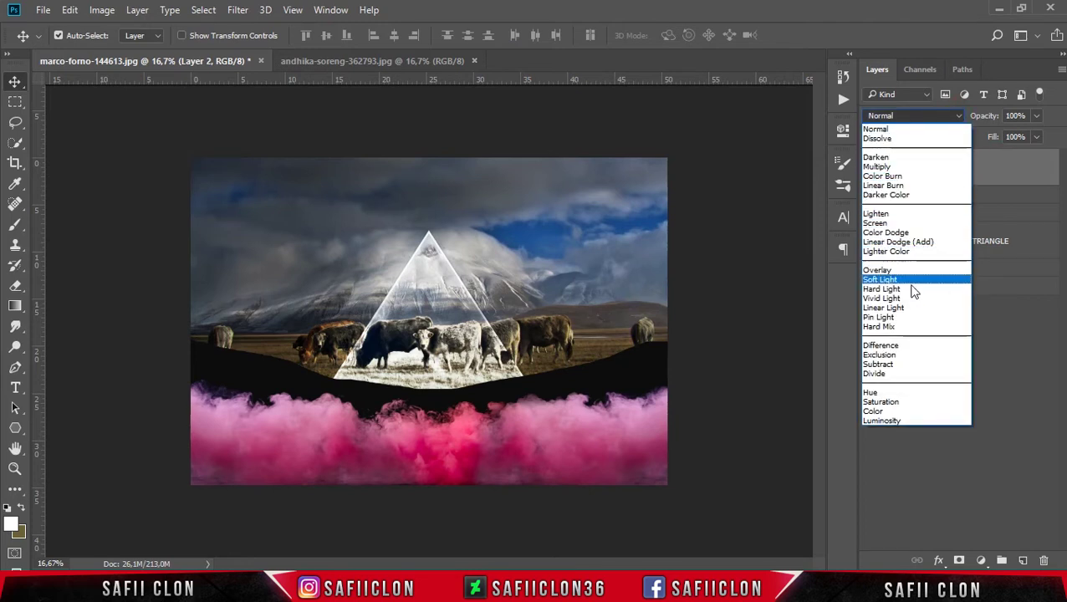
click(897, 223)
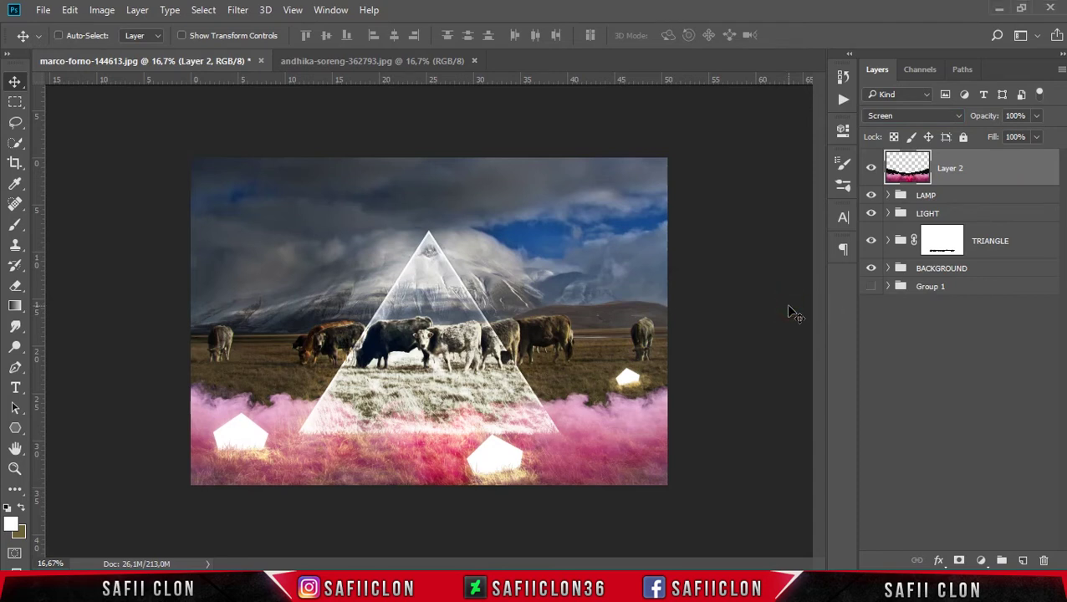
key(ctrl+plus)
scroll(786, 326, down, 2)
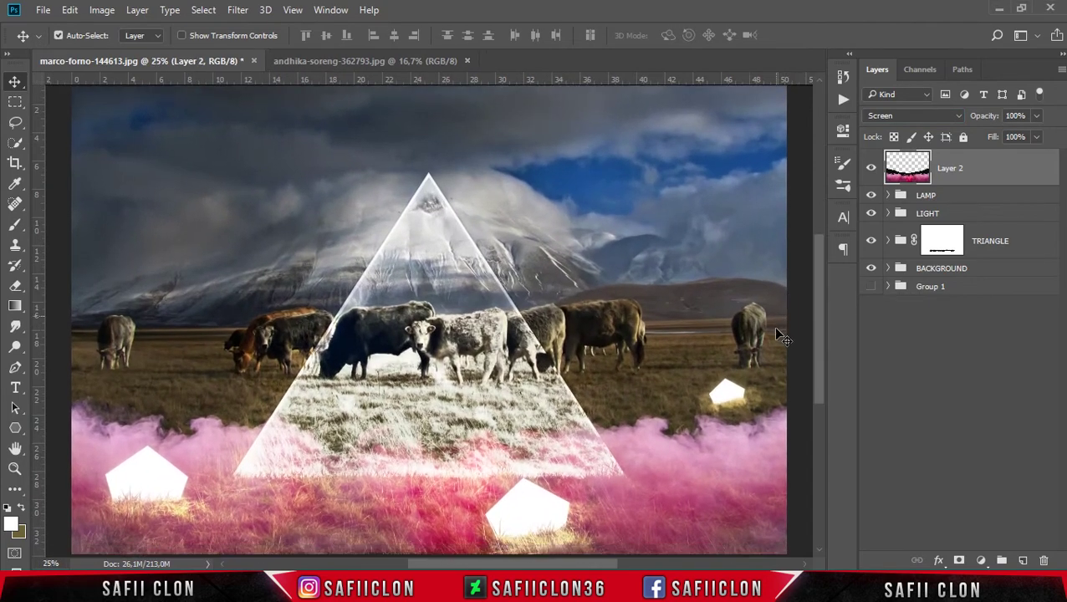
key(ctrl+t)
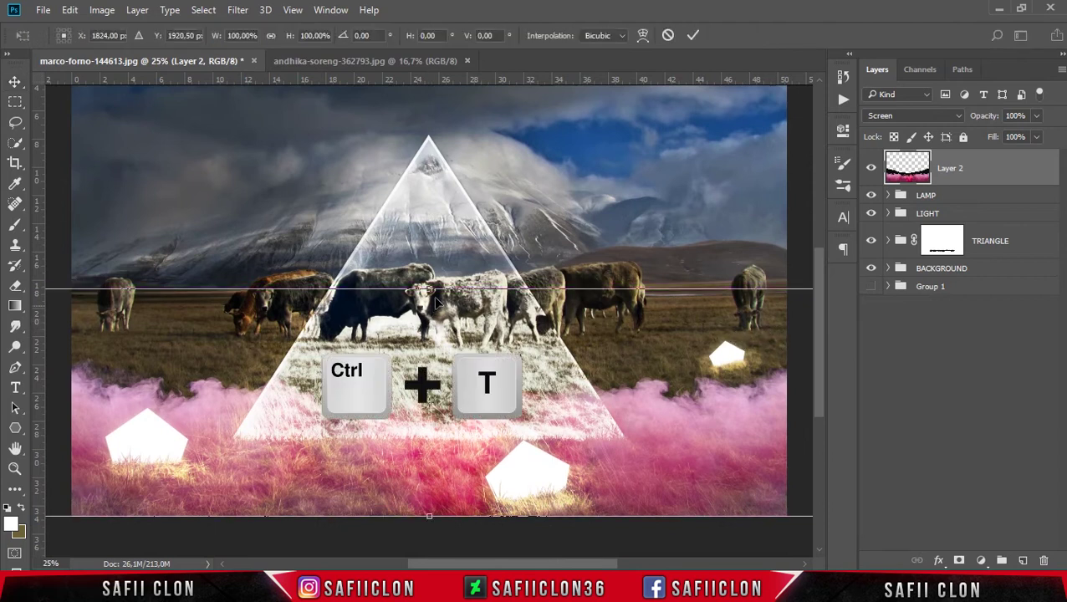
drag(429, 290, 434, 259)
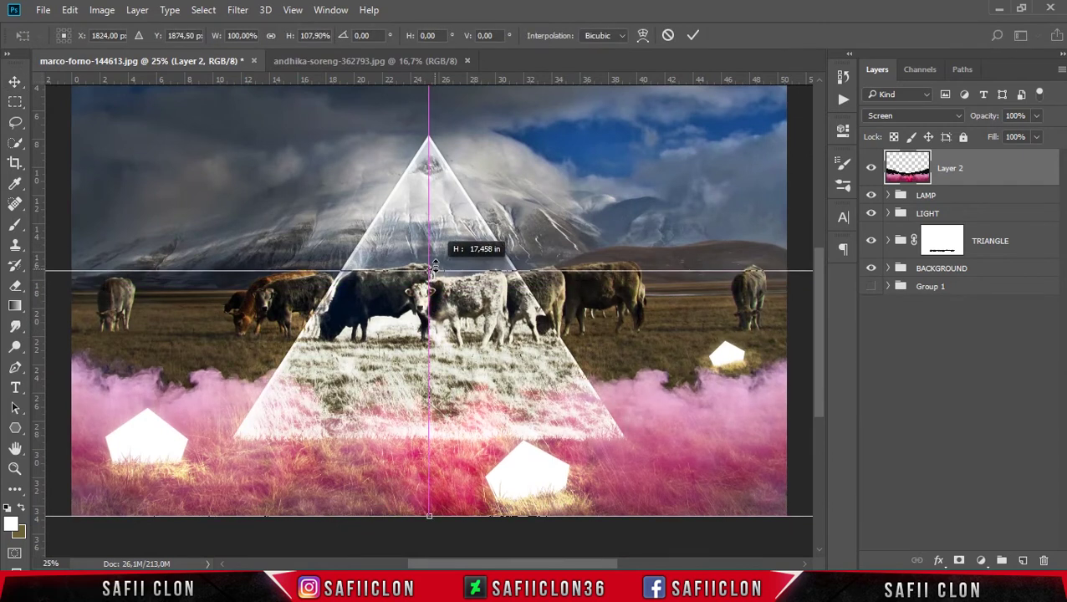
drag(434, 260, 429, 257)
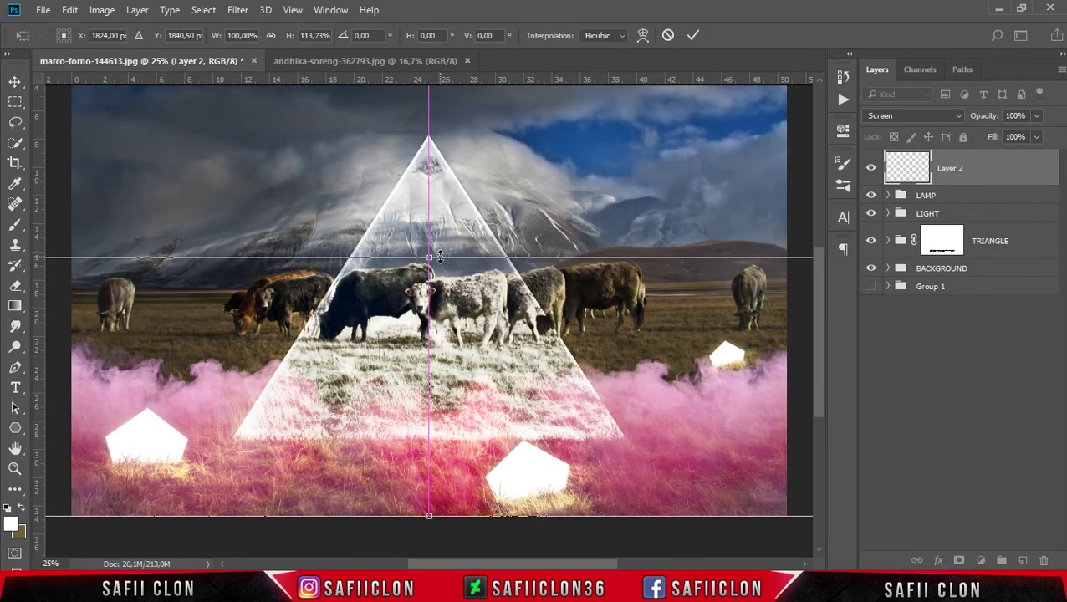
Commit the smoke transform, add a Layer 2 mask and pick a soft round brush.
click(693, 36)
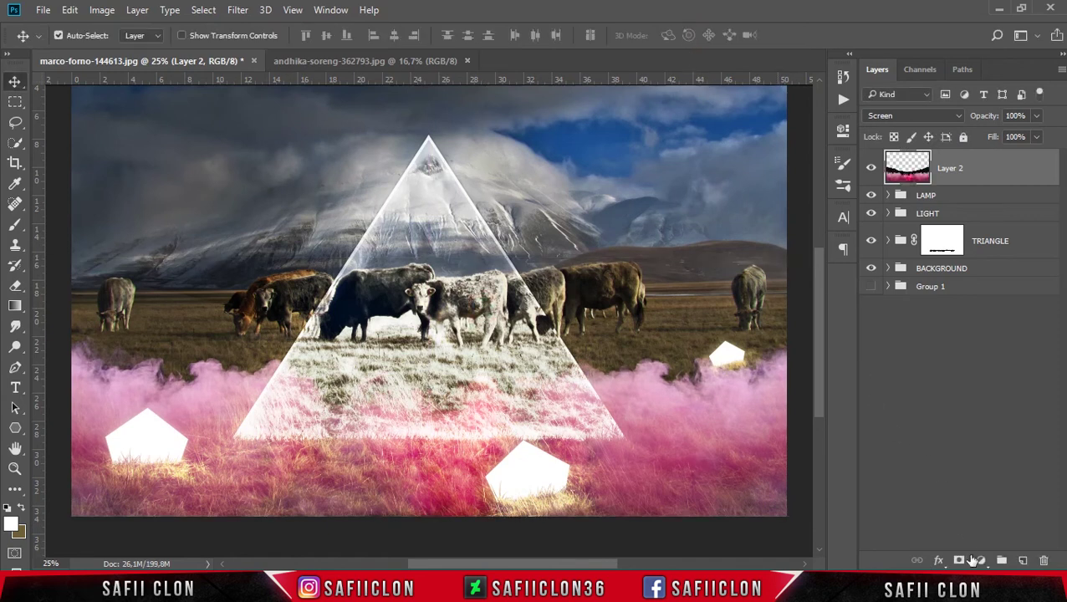
click(959, 561)
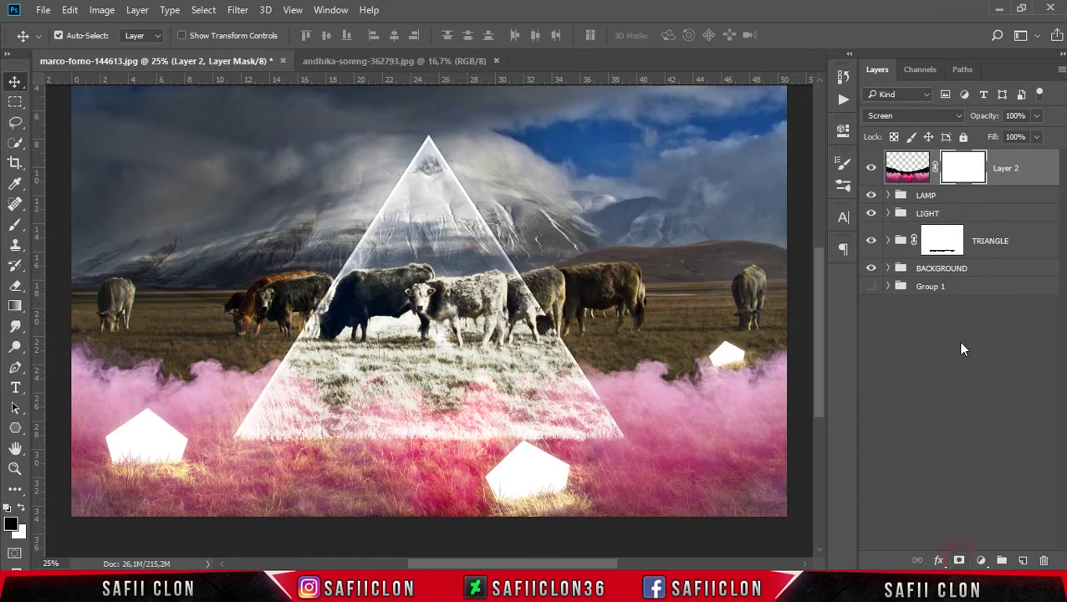
click(963, 170)
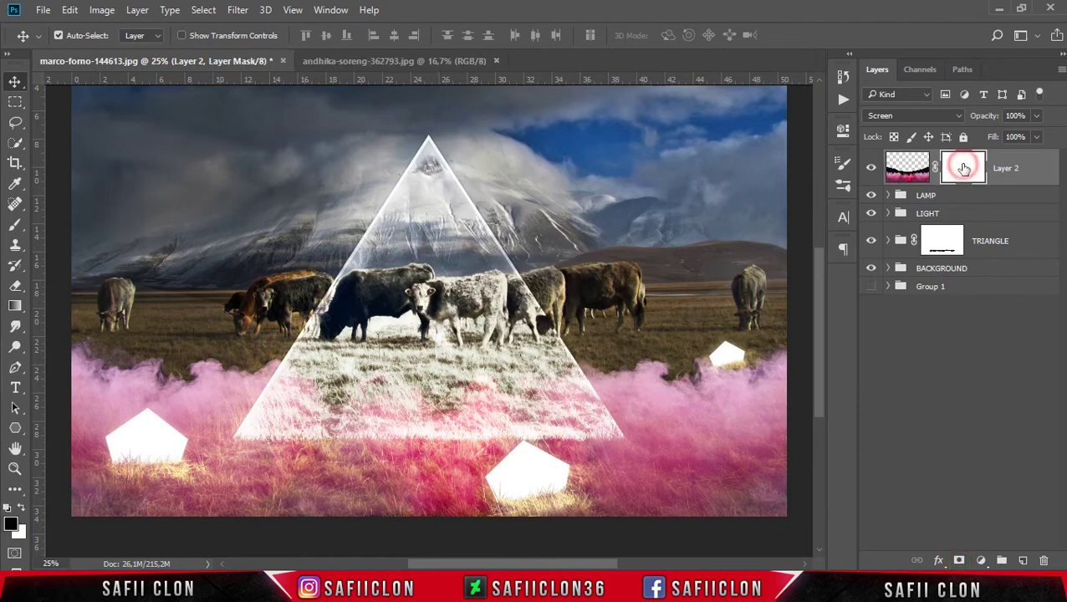
right_click(15, 224)
click(83, 222)
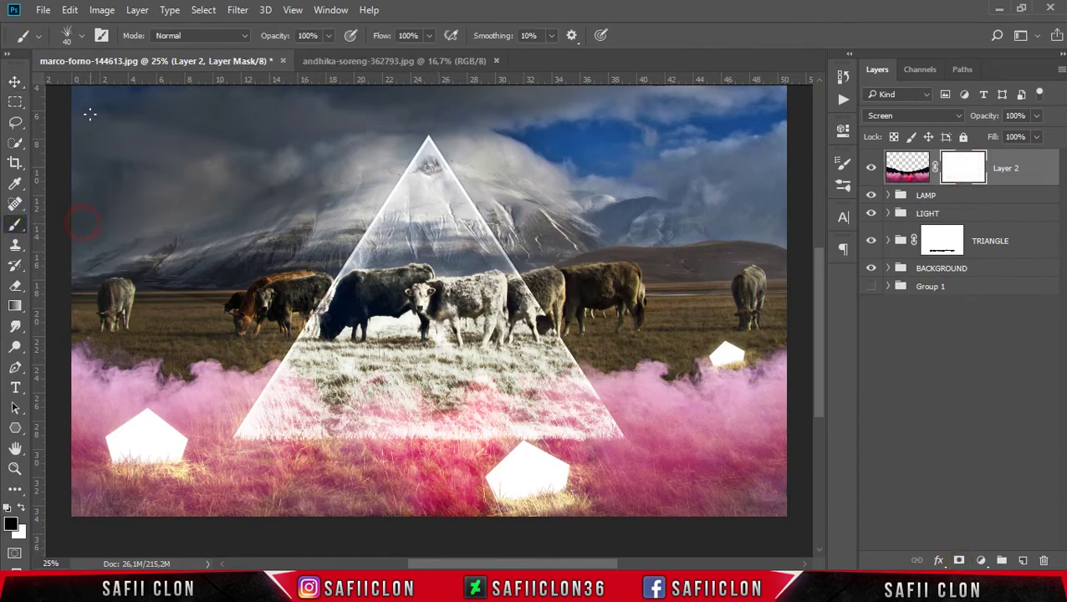
click(82, 35)
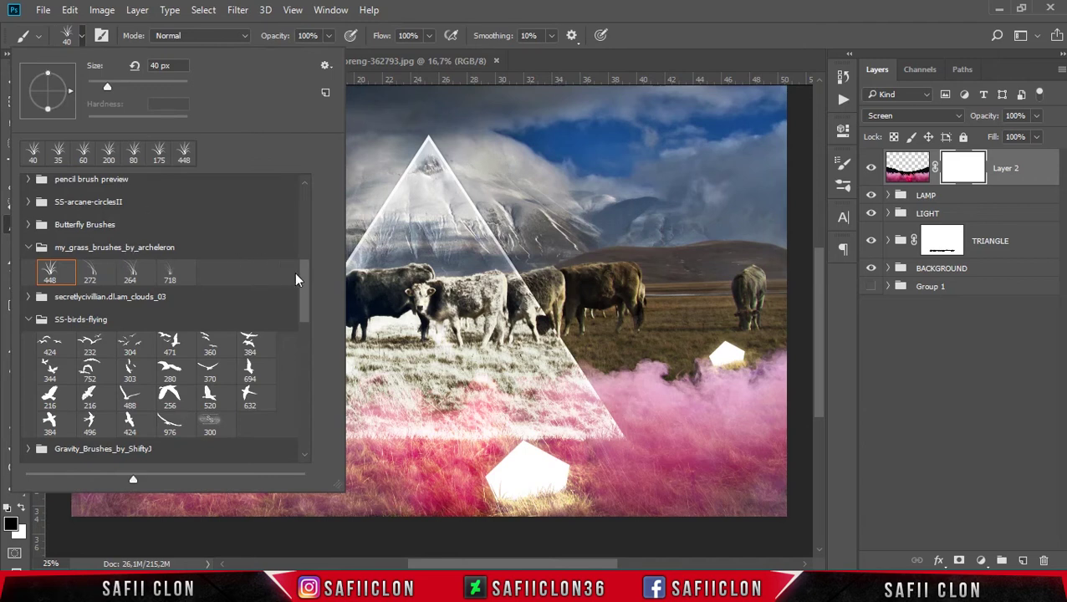
drag(304, 276, 302, 195)
click(57, 216)
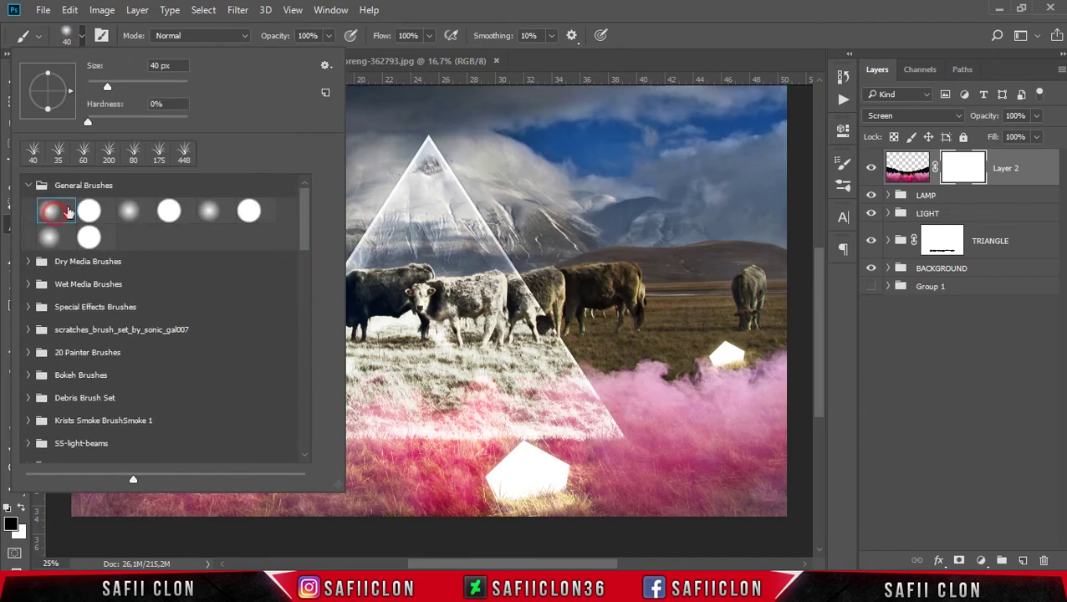
click(418, 7)
Paint black at 100% opacity with a 250 brush to hide the smoke over the cows.
click(329, 36)
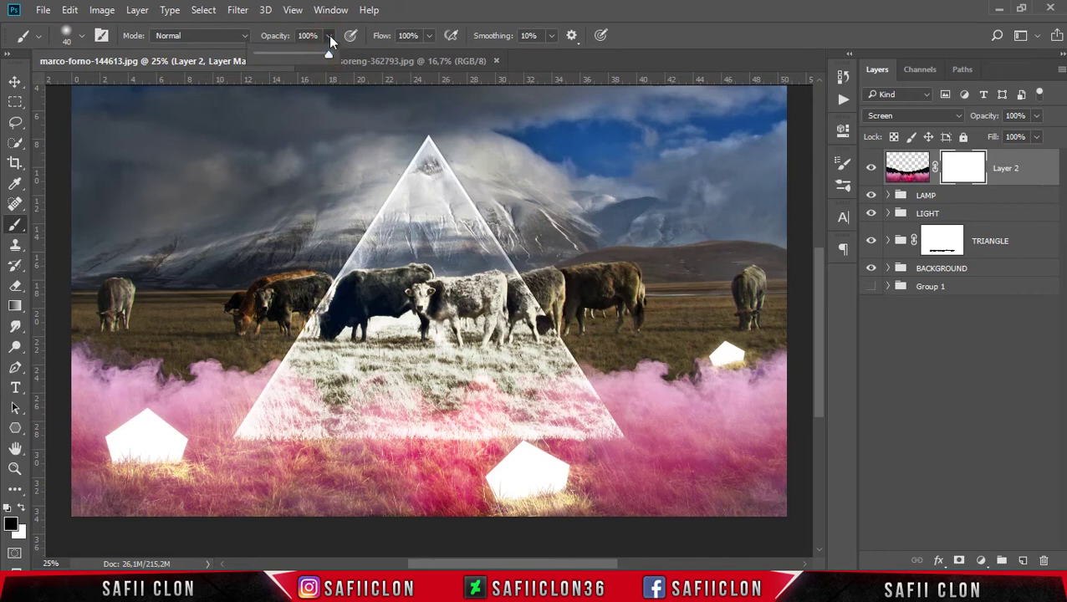
click(330, 37)
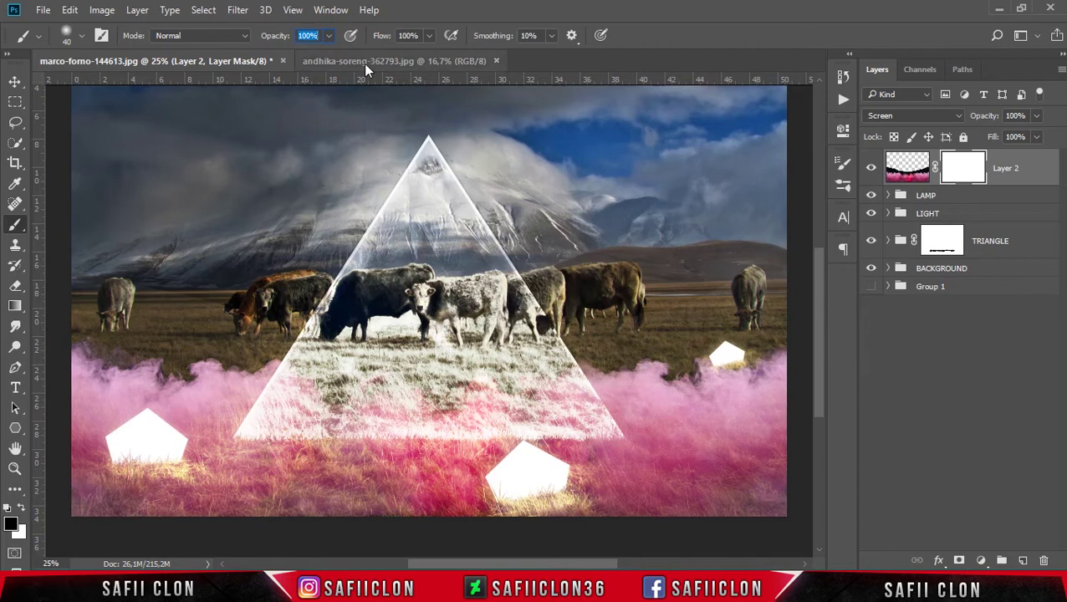
key(Return)
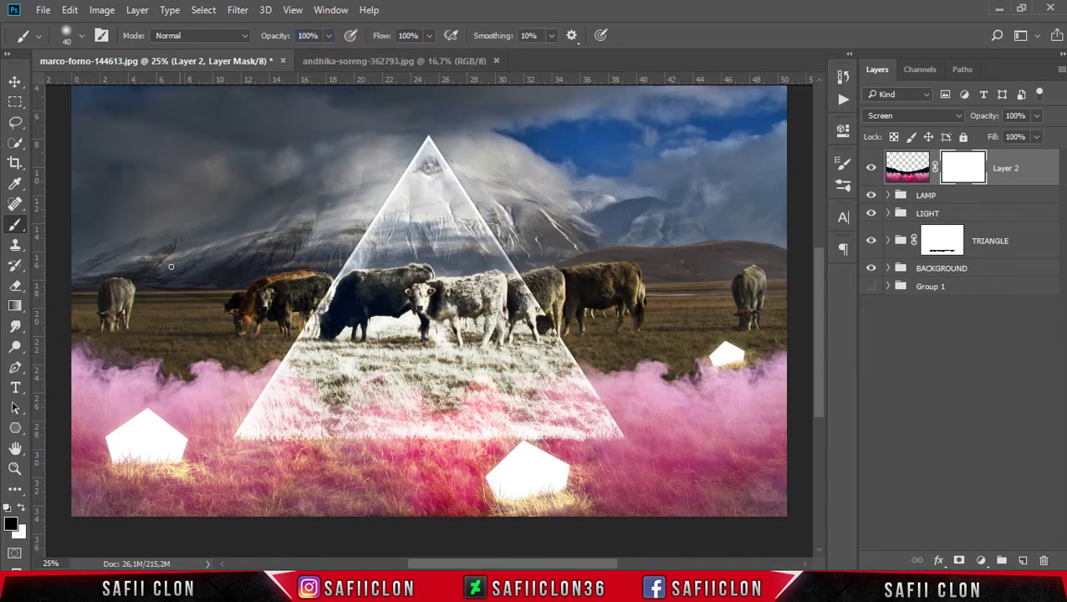
key(bracketright)
key(bracketright)
key(bracketright)
mouse_move(112, 300)
mouse_down()
mouse_move(267, 315)
mouse_move(777, 251)
mouse_up()
click(76, 283)
click(692, 334)
drag(131, 309, 487, 334)
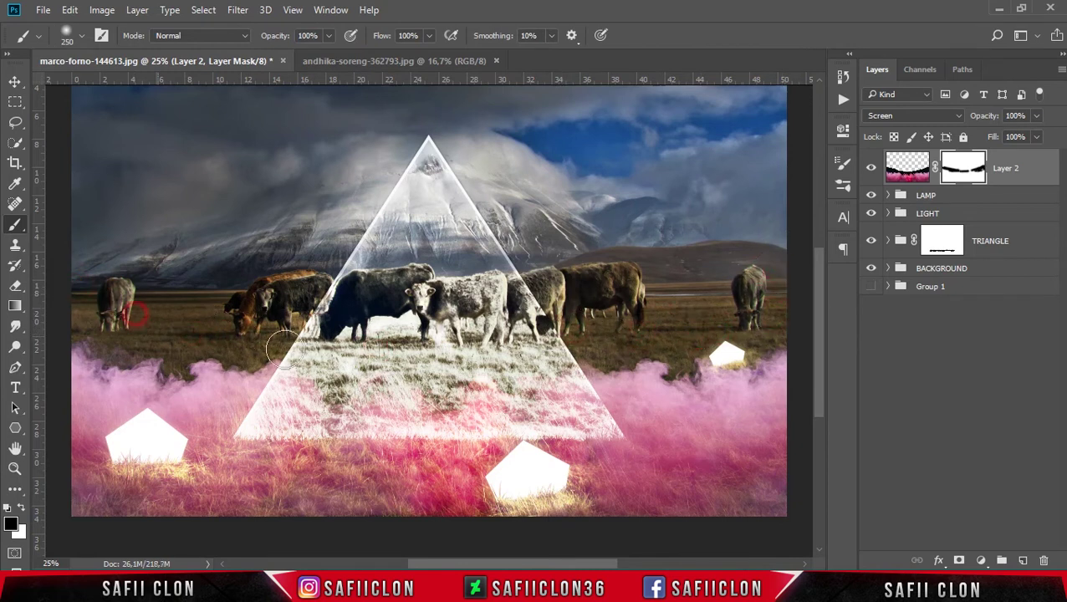
click(376, 306)
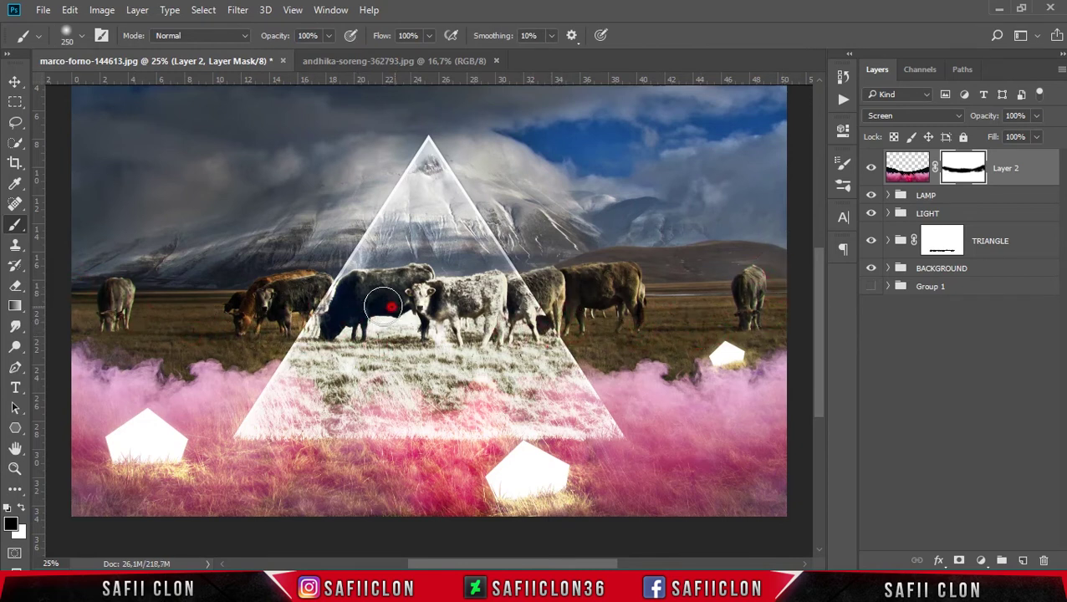
Softly fade the smoke inside the lower triangle with a lower-opacity 500 brush.
click(330, 36)
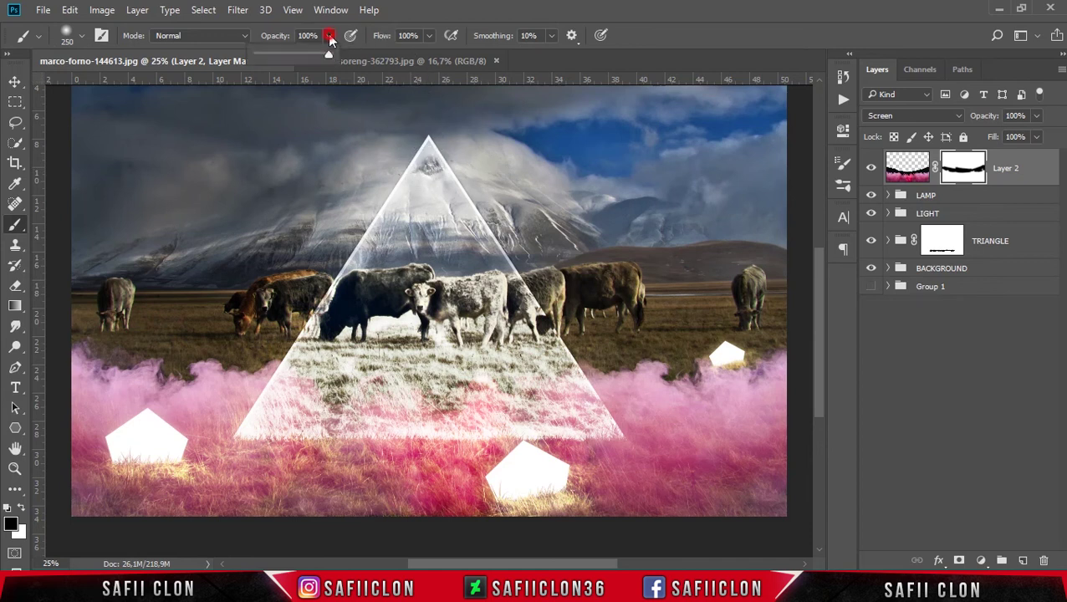
drag(329, 55, 318, 57)
click(346, 400)
key(bracketright)
key(bracketright)
key(bracketright)
mouse_move(405, 400)
mouse_down()
mouse_move(338, 398)
mouse_move(455, 369)
mouse_up()
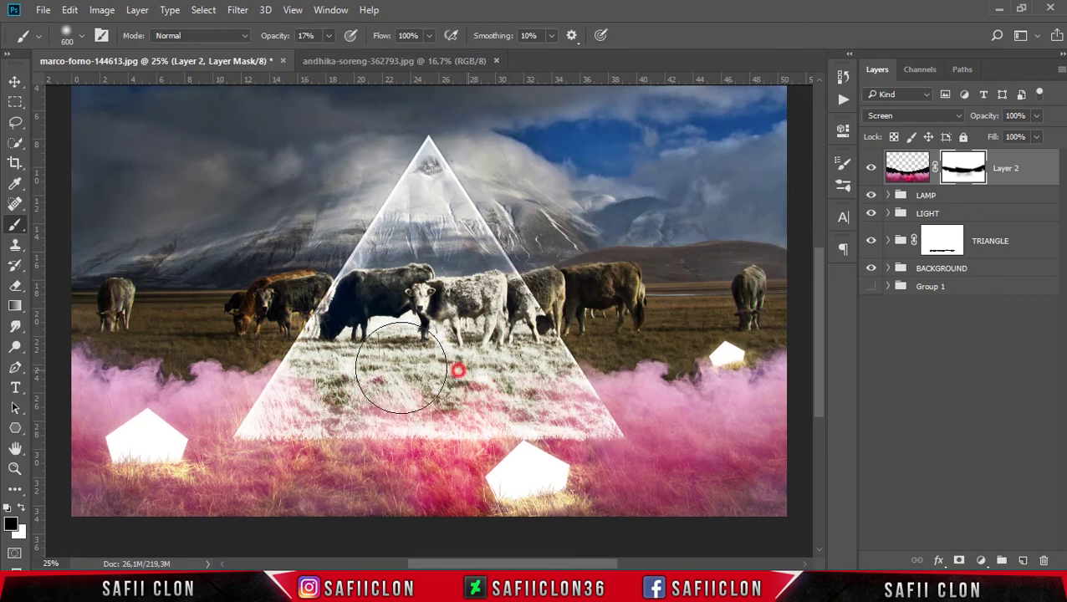
Switch to the smaller 448 grass brush and re-target Layer 2's pixels.
key(bracketright)
click(83, 35)
drag(305, 242, 305, 310)
double_click(57, 315)
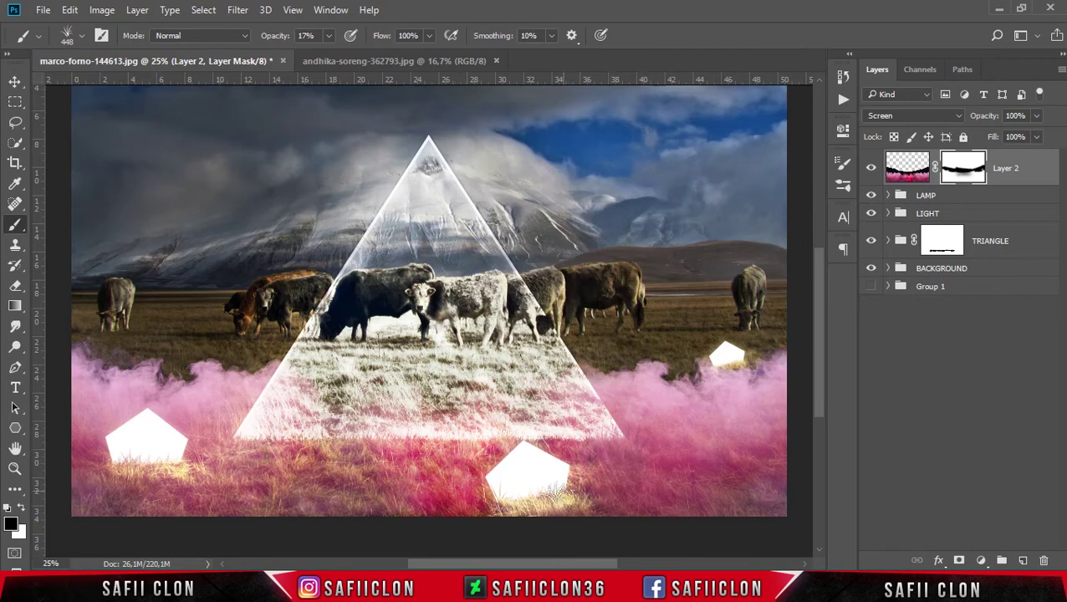
key(bracketleft)
key(bracketleft)
key(bracketleft)
key(bracketleft)
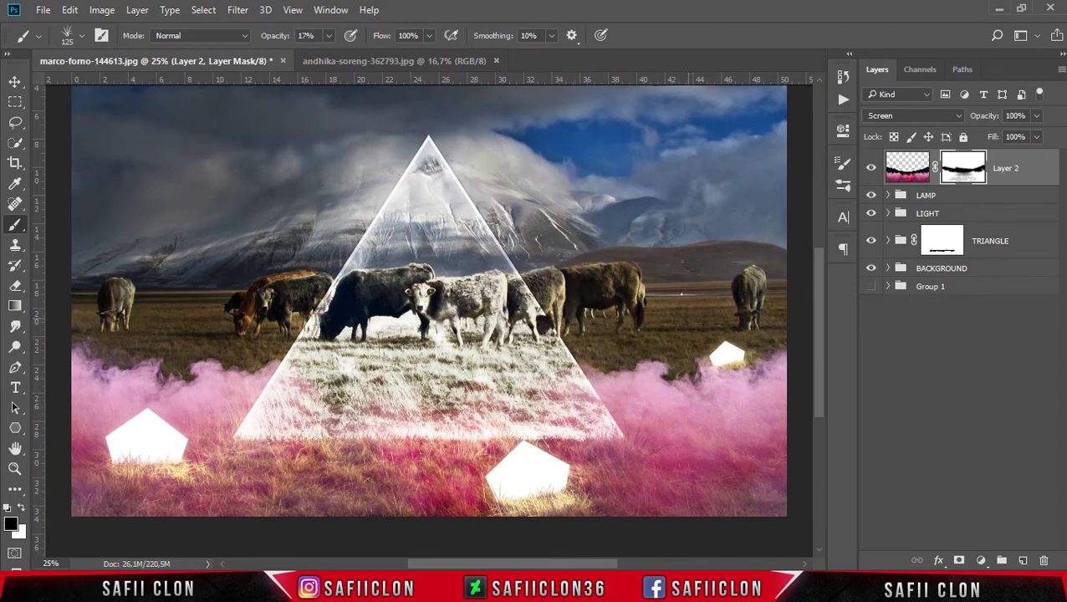
click(1035, 172)
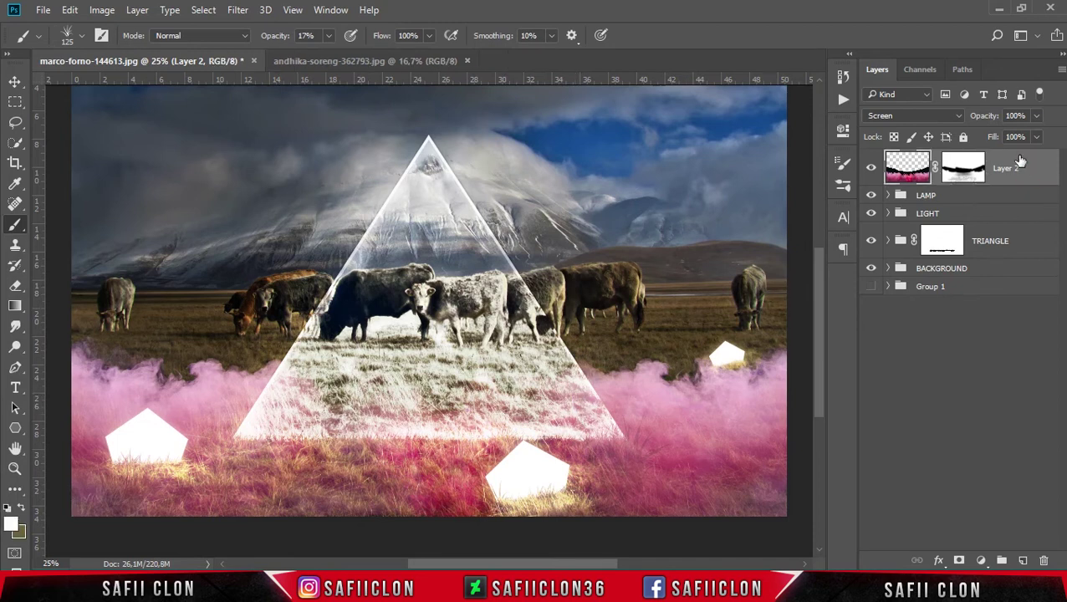
Split Layer 2's This Layer black Blend If slider to 0/99 in Blending Options.
right_click(1036, 167)
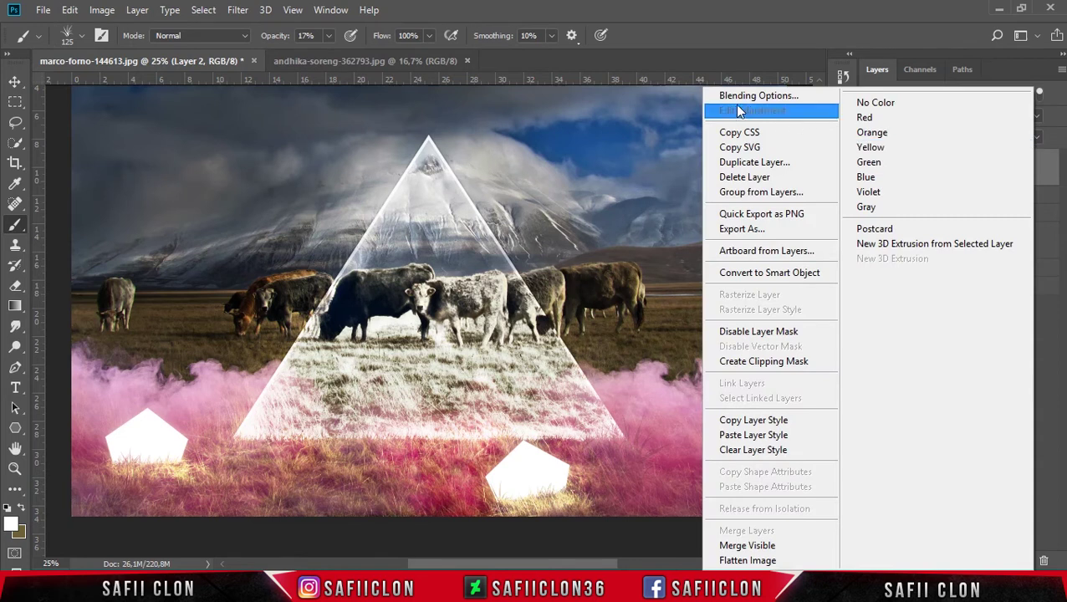
click(790, 97)
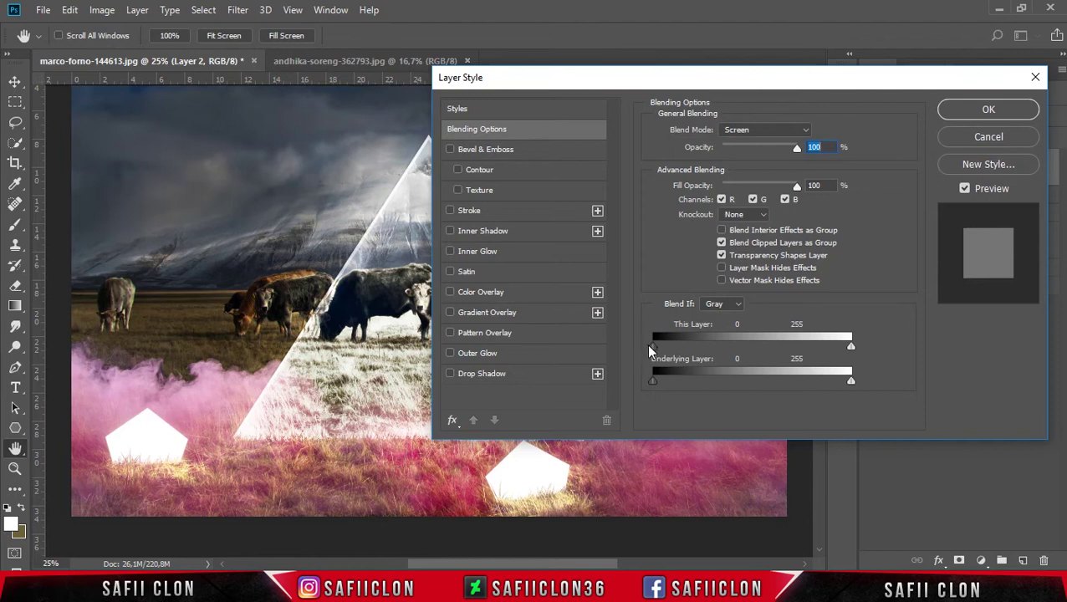
drag(655, 346, 668, 354)
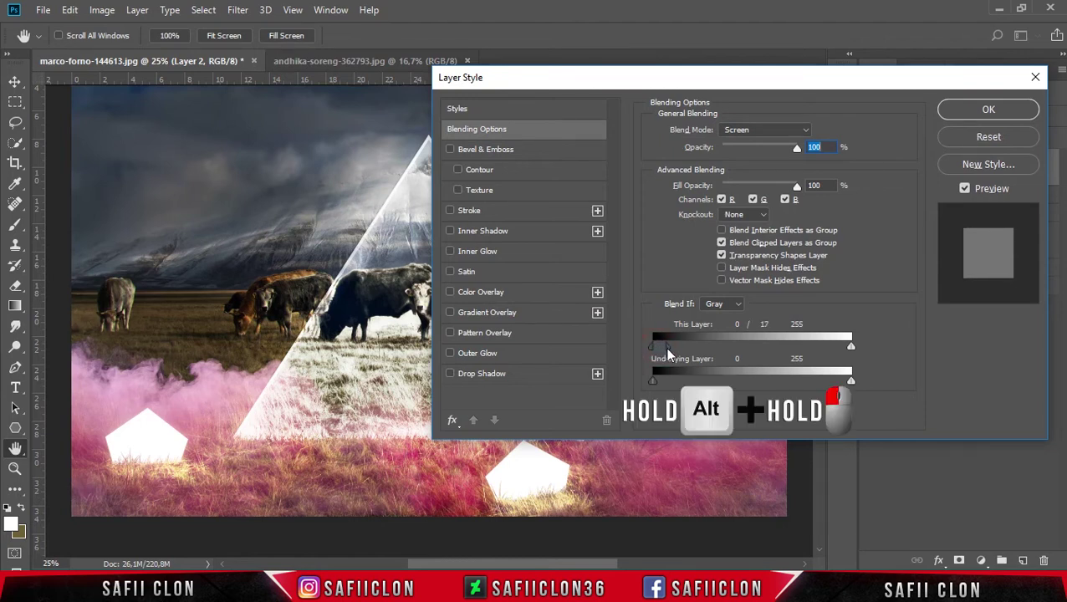
drag(711, 358, 717, 358)
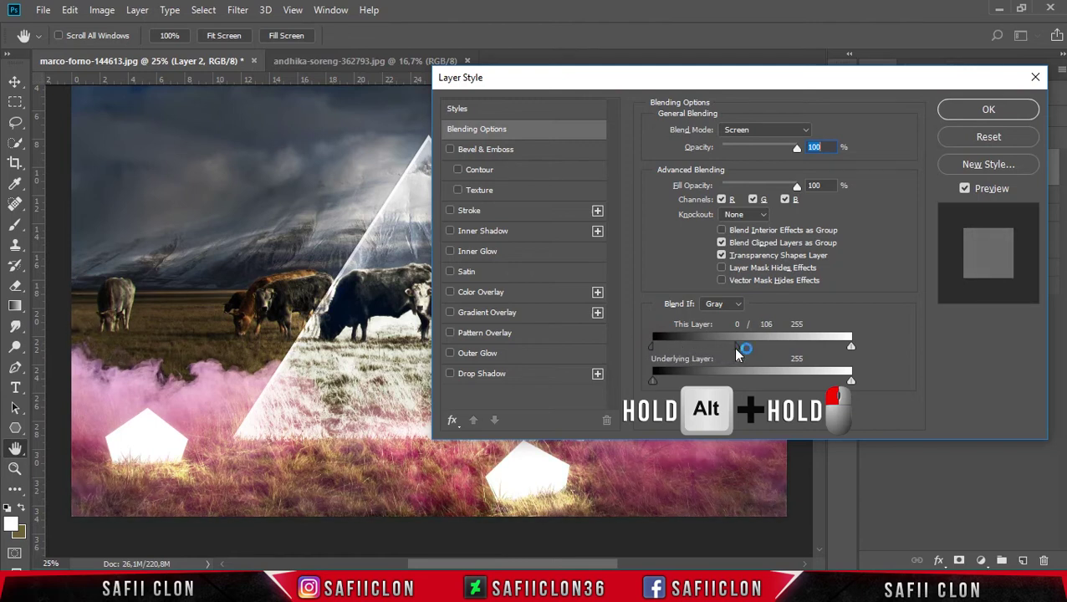
drag(733, 356, 736, 349)
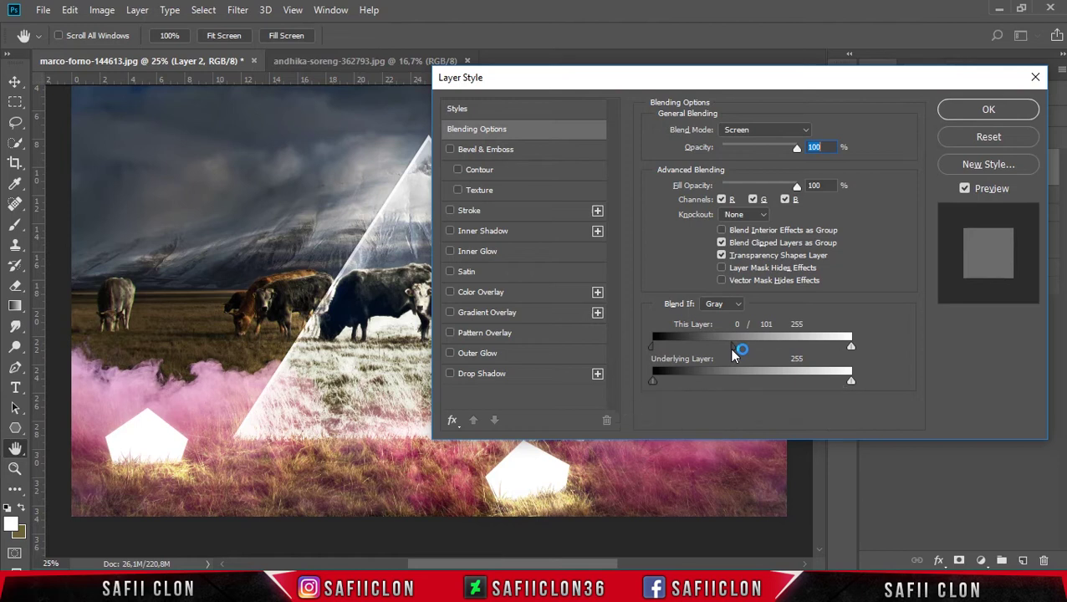
drag(706, 81, 807, 16)
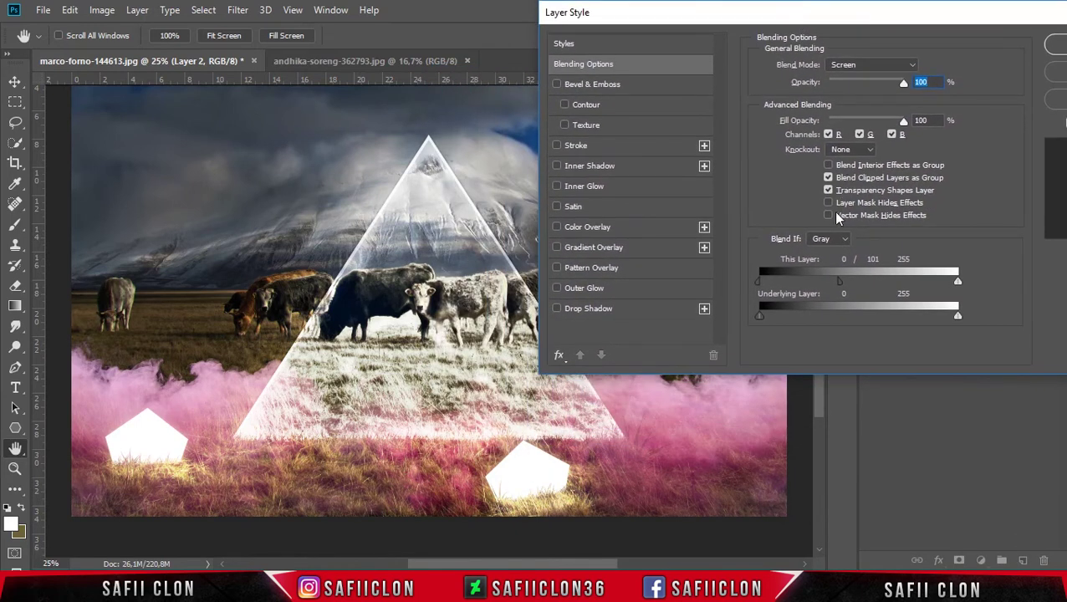
mouse_move(841, 280)
mouse_down()
mouse_move(792, 284)
mouse_move(839, 288)
mouse_up()
drag(1026, 19, 855, 79)
click(924, 106)
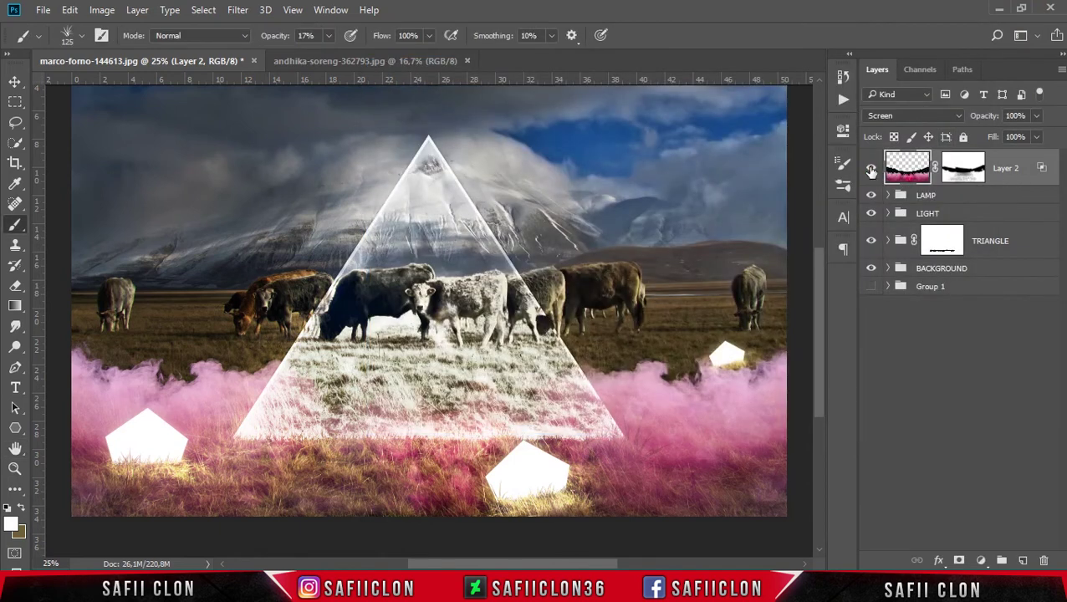
Toggle Layer 2's visibility to compare the smoke before and after blending.
click(871, 170)
click(872, 170)
click(872, 170)
click(871, 169)
Put the smoke layer into a new collapsed group named SMOKE.
right_click(1026, 184)
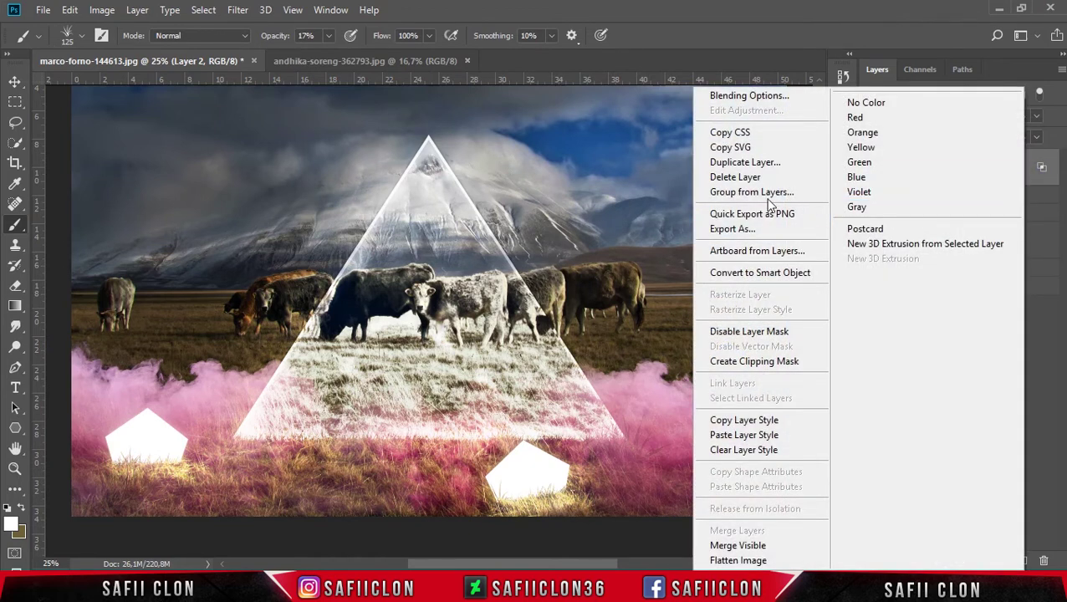
click(777, 191)
text(SMOKE)
key(Return)
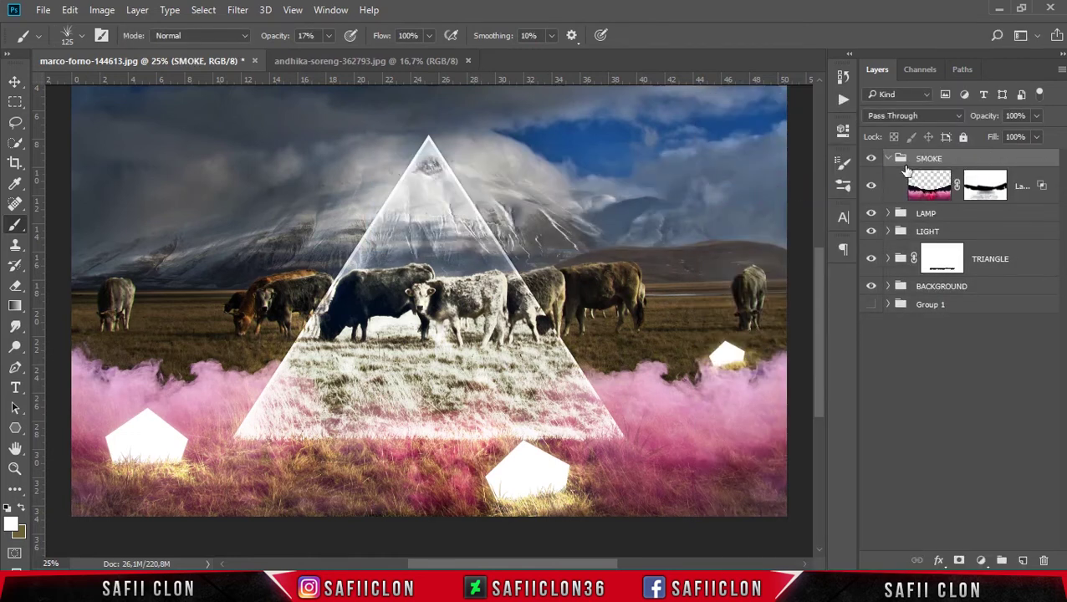
click(888, 159)
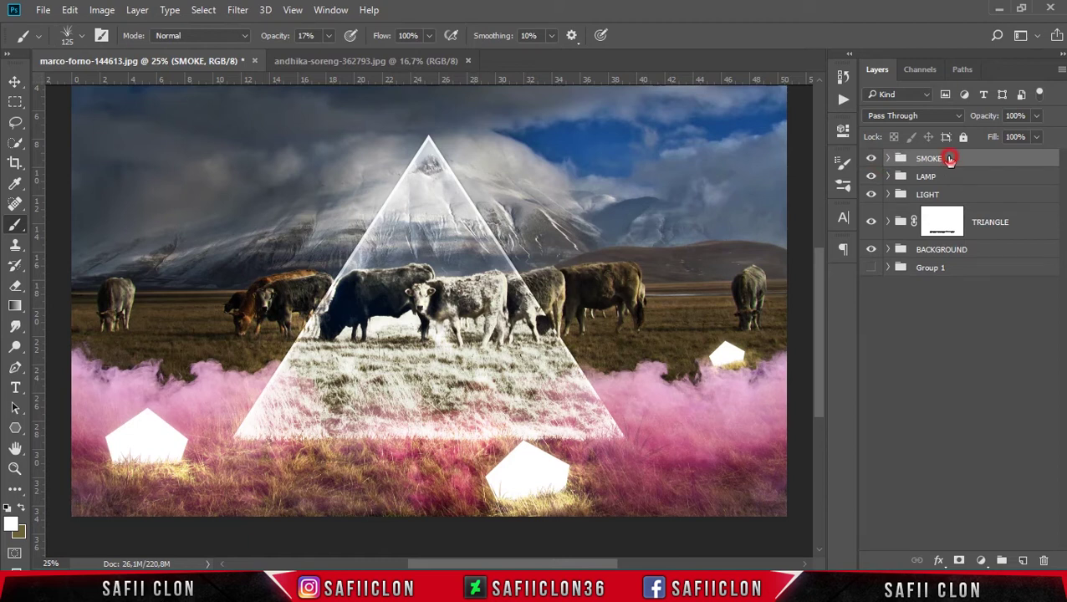
click(870, 159)
click(872, 158)
Open the orange glow image color.jpg.
click(42, 10)
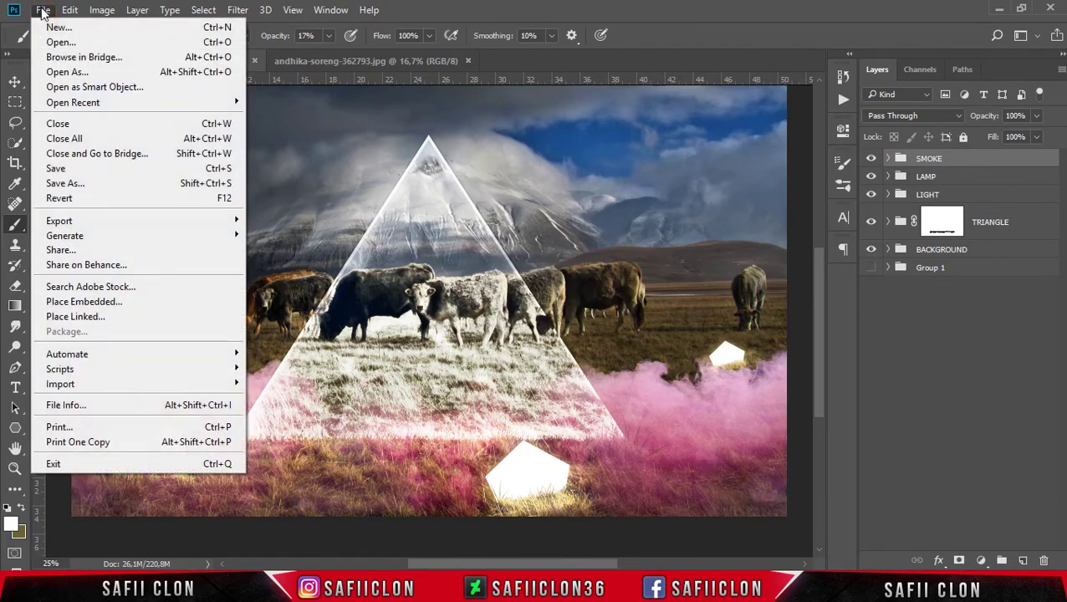
click(65, 43)
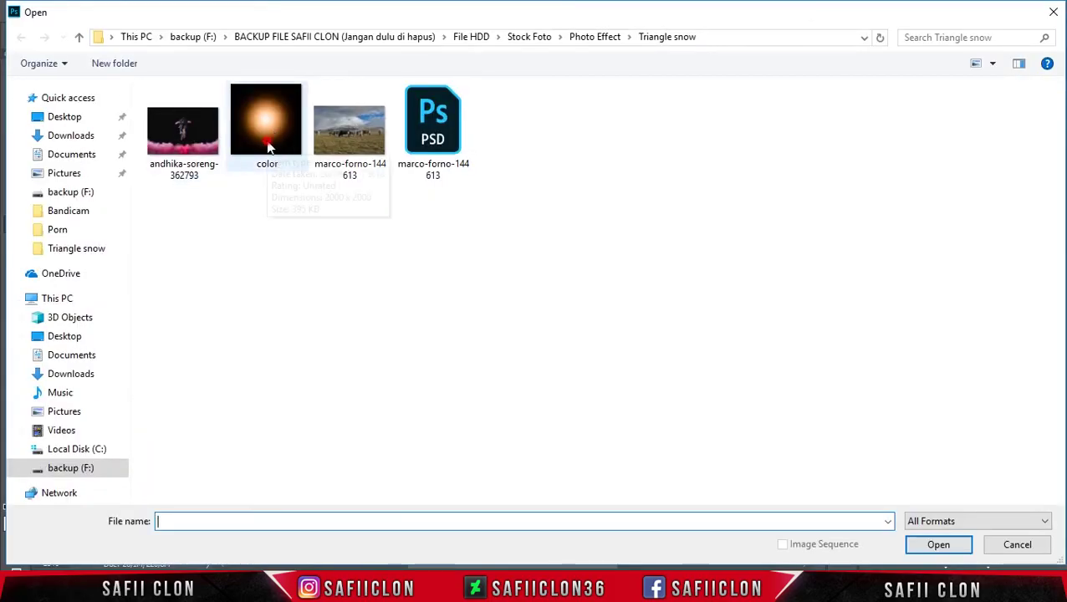
click(268, 146)
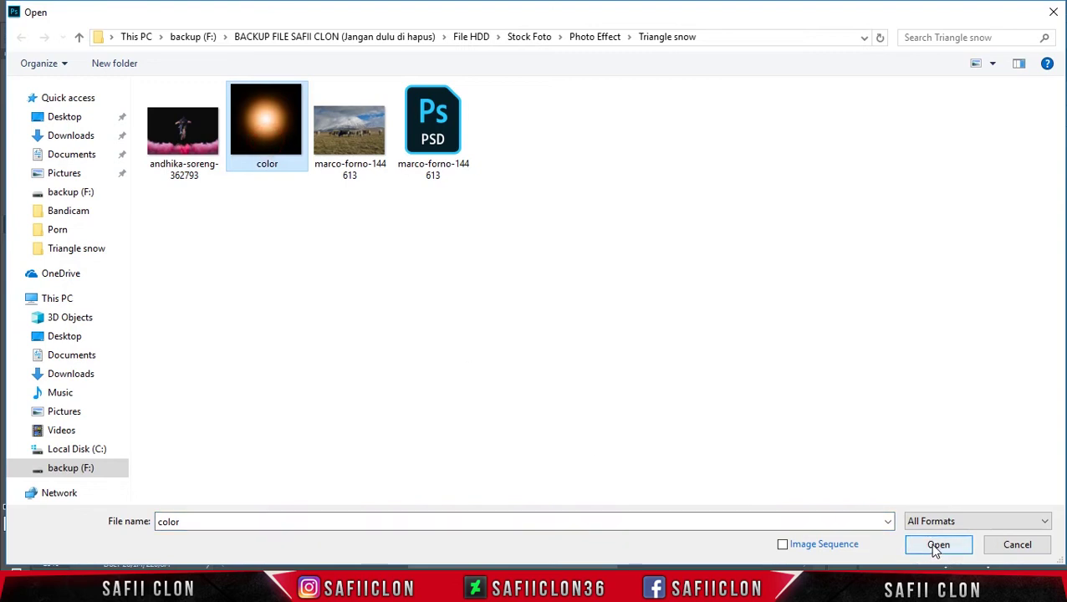
click(926, 552)
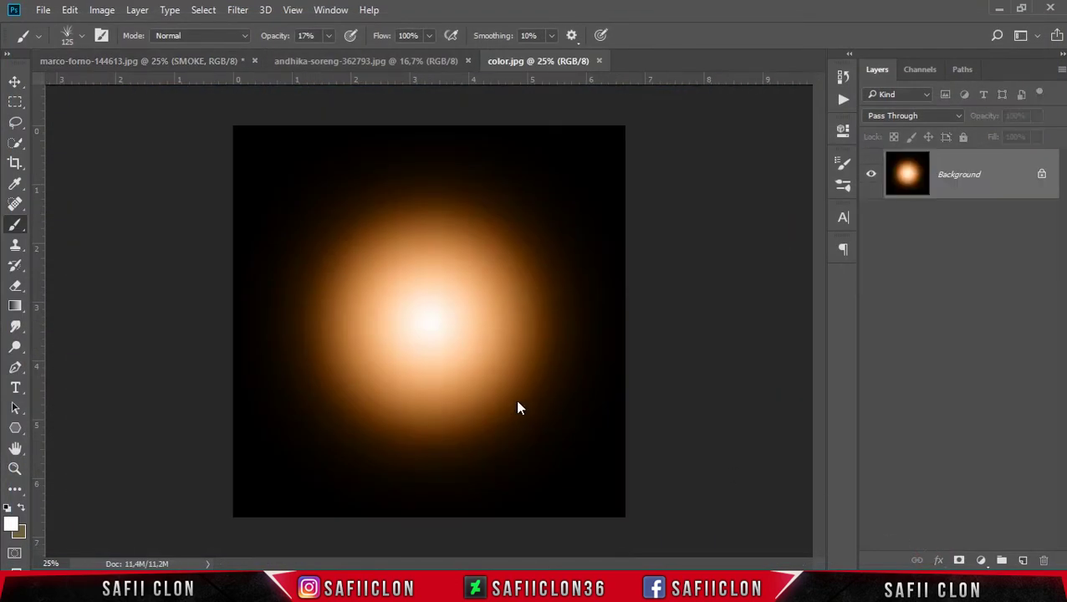
Drag color.jpg into the marco-forno composition as Layer 3.
click(15, 81)
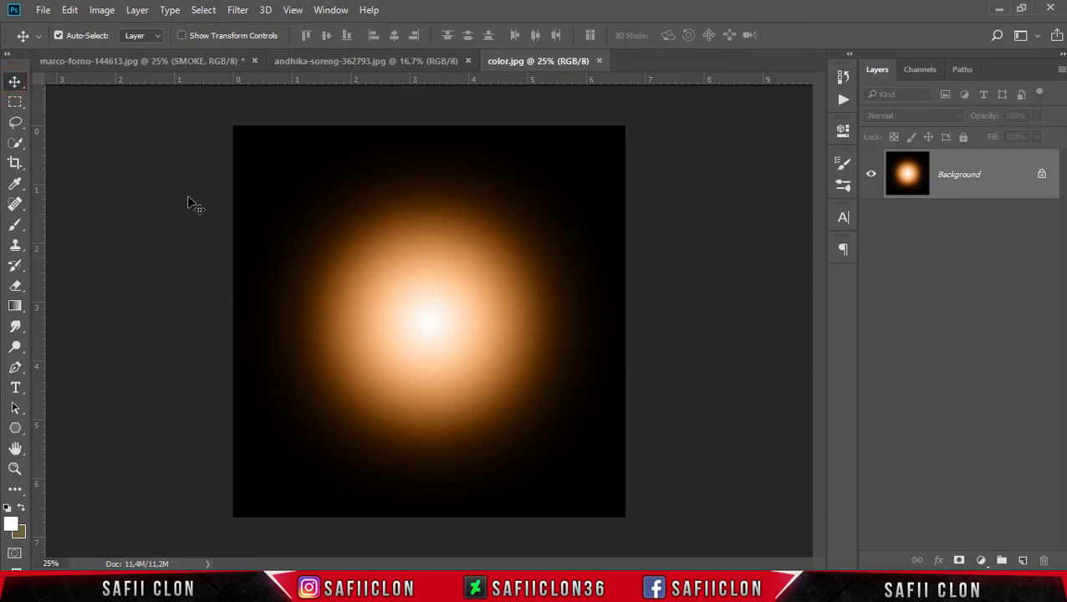
drag(474, 374, 169, 63)
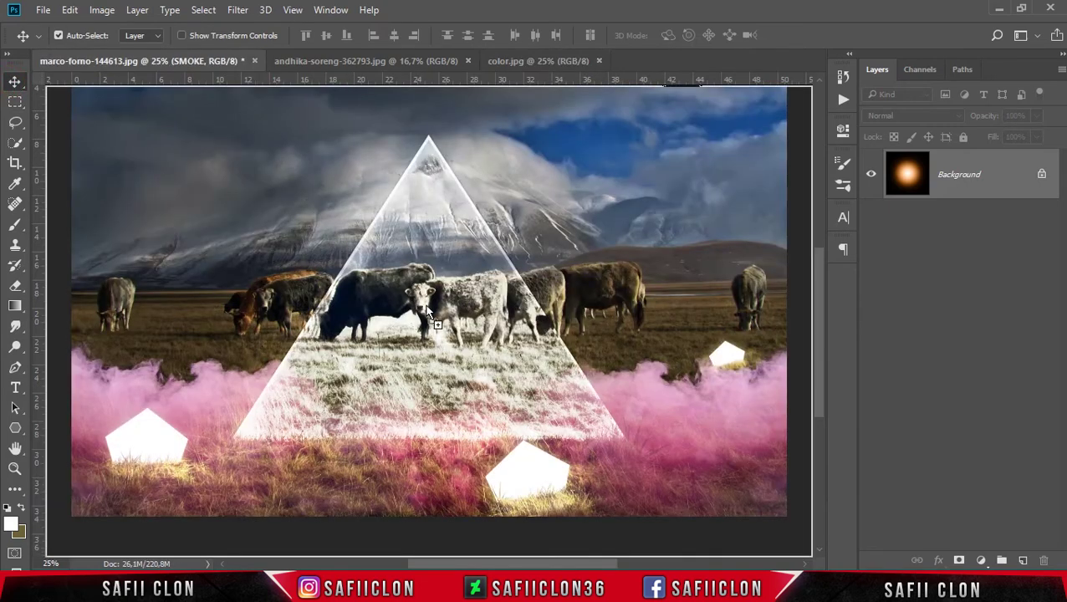
drag(169, 63, 453, 329)
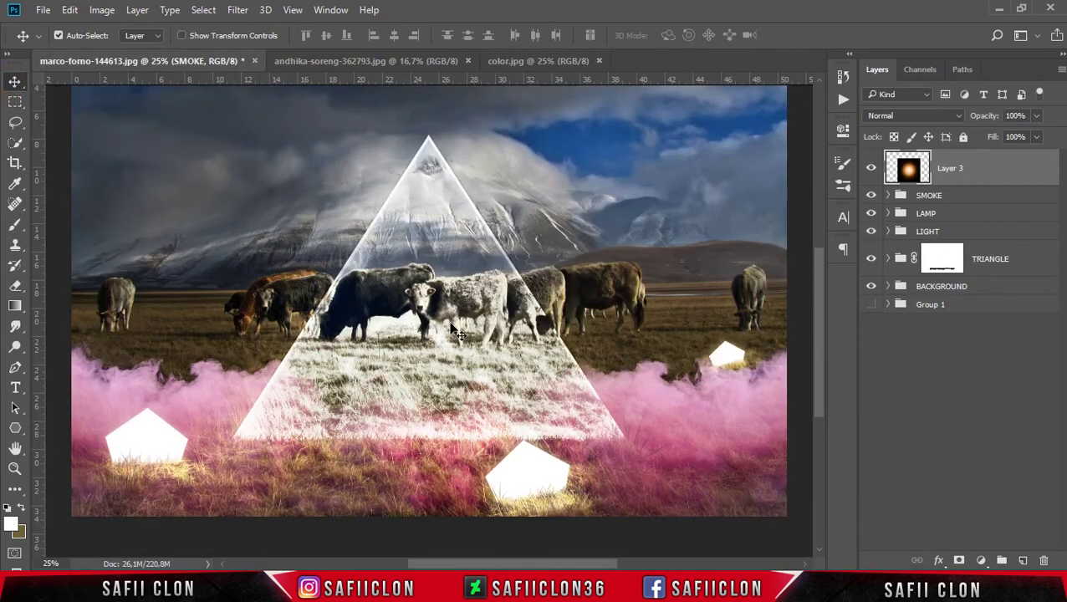
click(923, 117)
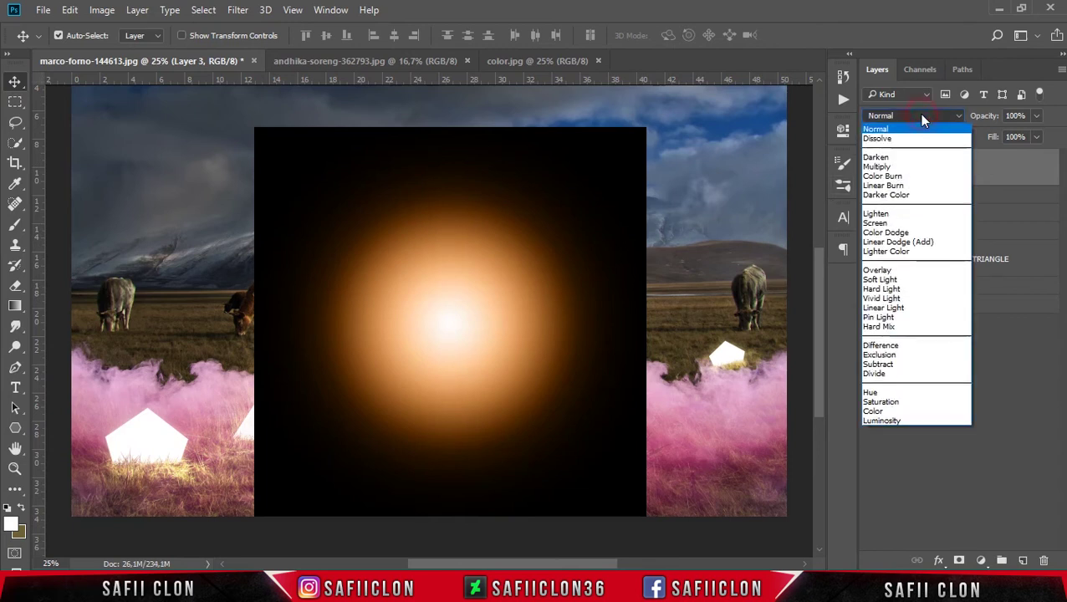
Set Layer 3 to Screen blend mode and move the glow to the upper right.
click(876, 223)
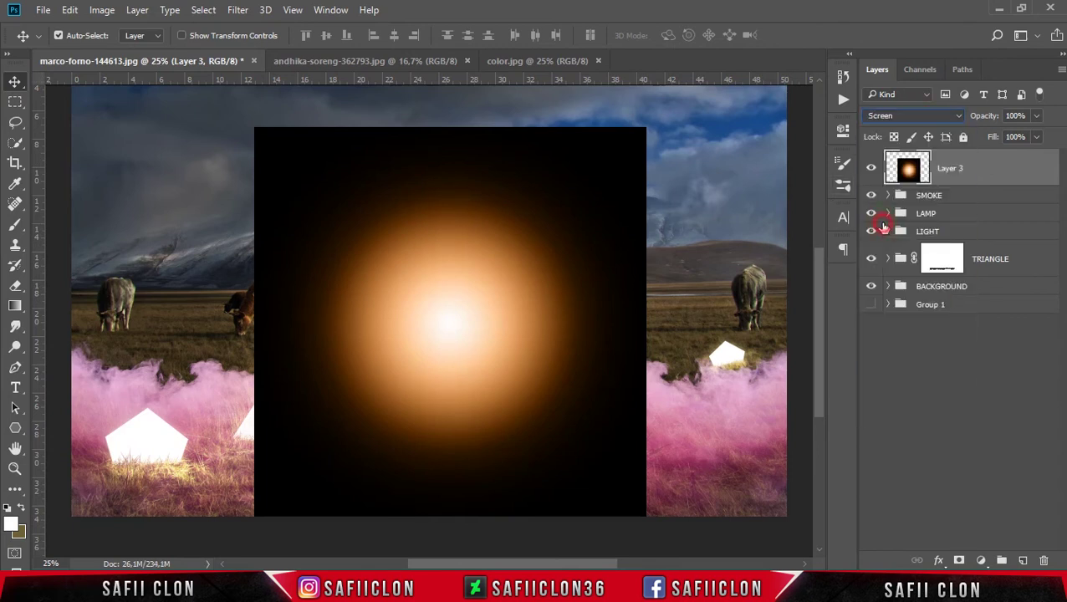
key(ctrl+minus)
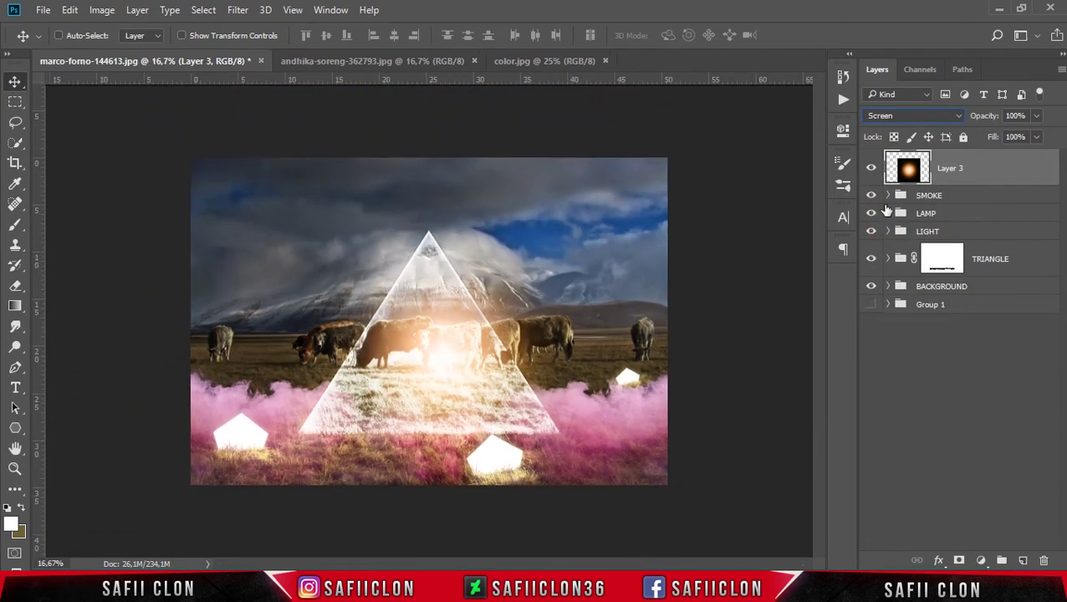
key(ctrl+t)
drag(473, 400, 687, 253)
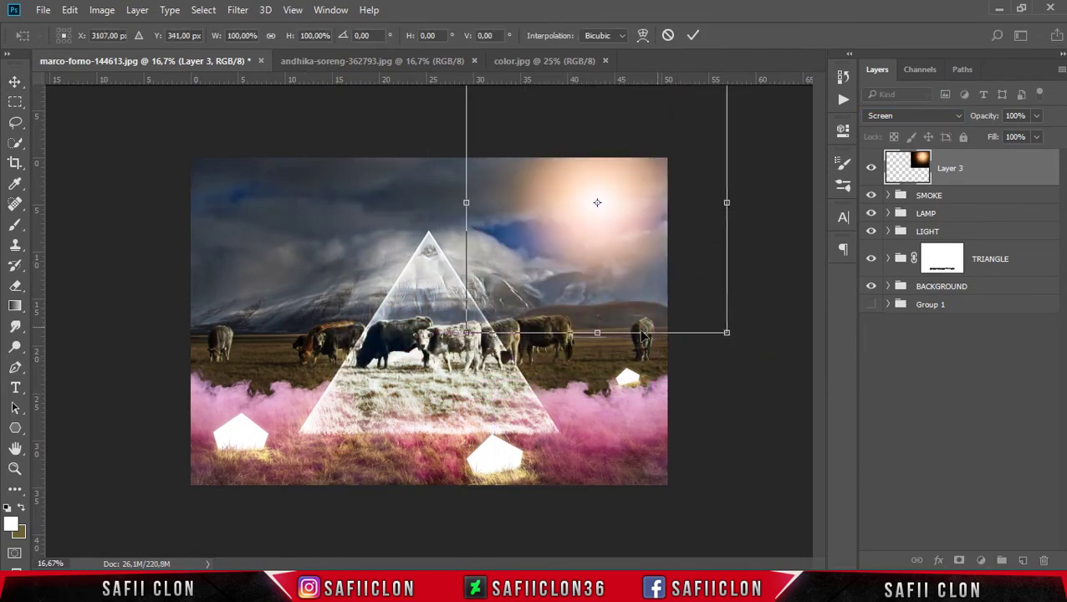
Enlarge the glow and tilt it to -10.57°, then add empty Layer 4 above.
drag(726, 335, 813, 474)
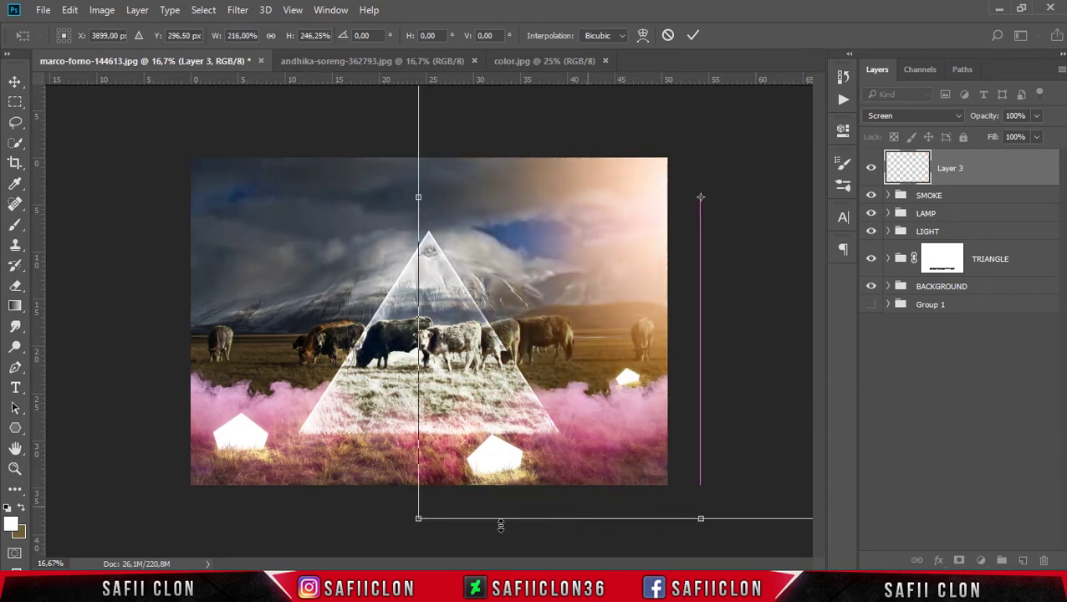
mouse_move(597, 489)
mouse_down()
mouse_move(608, 491)
mouse_move(726, 330)
mouse_move(733, 224)
mouse_up()
click(694, 35)
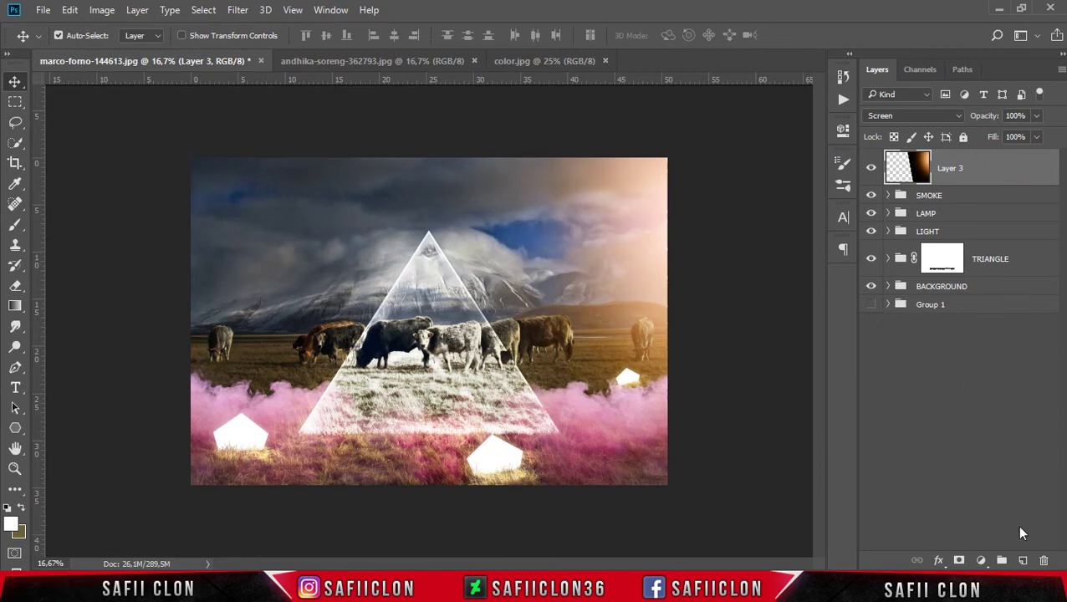
click(1024, 561)
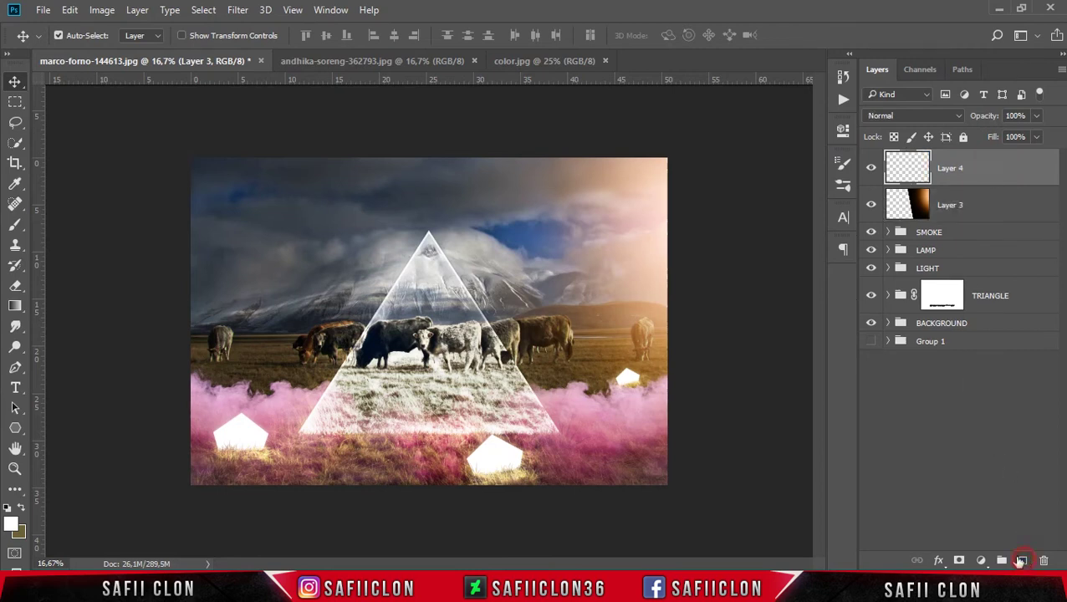
Zoom in and choose the Brush tool with a soft round preset.
key(ctrl+plus)
key(ctrl+plus)
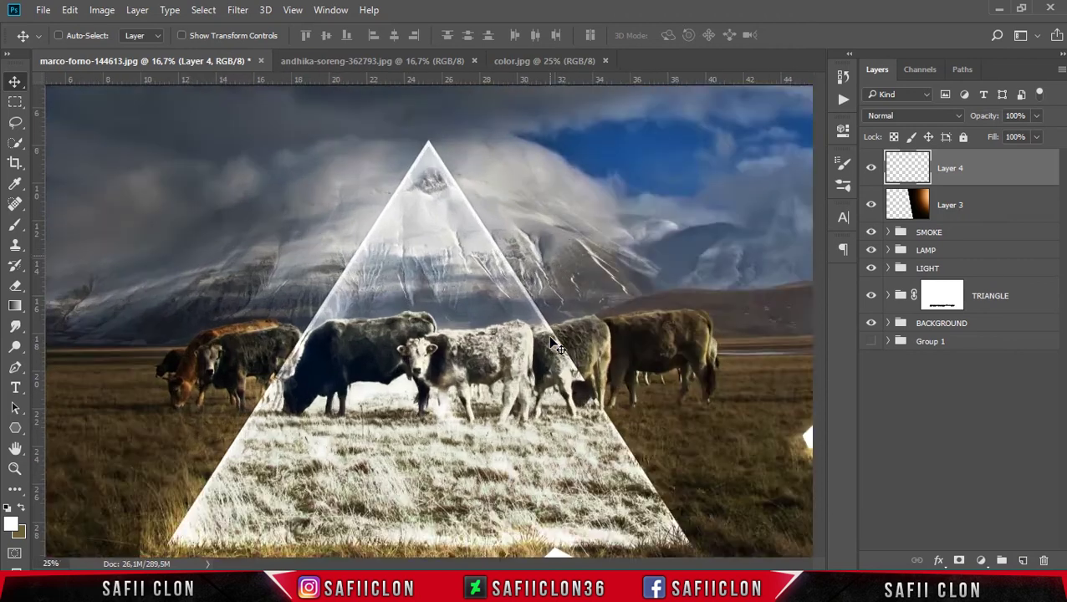
click(16, 225)
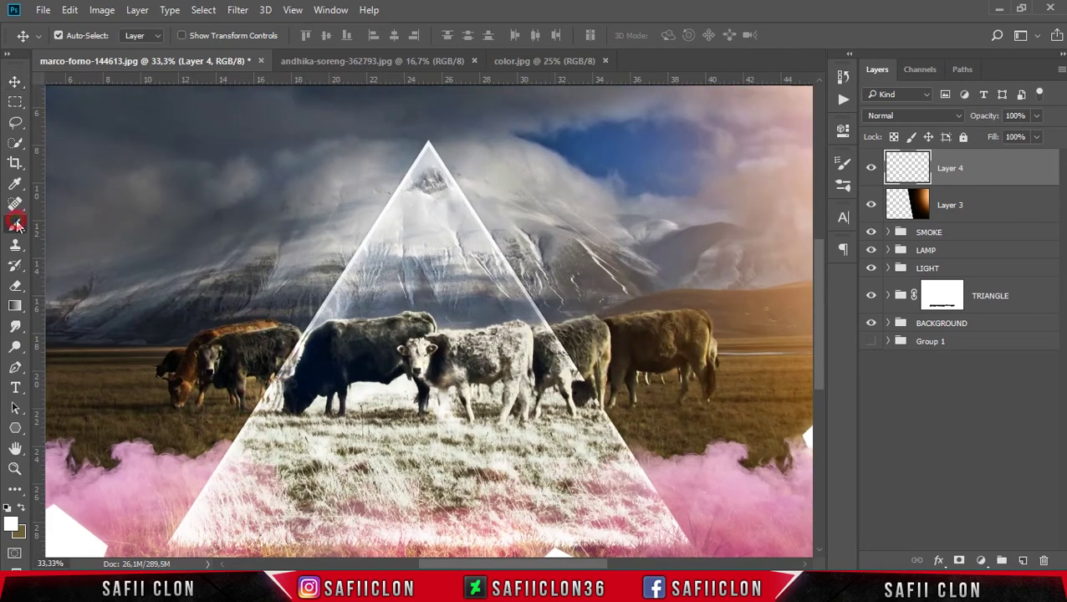
right_click(23, 230)
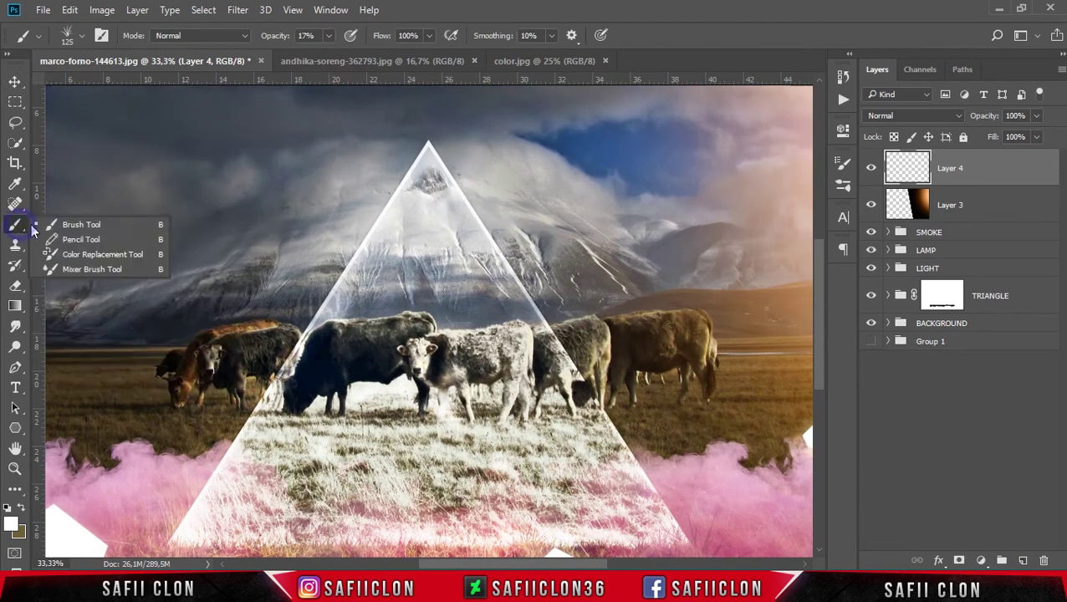
click(75, 224)
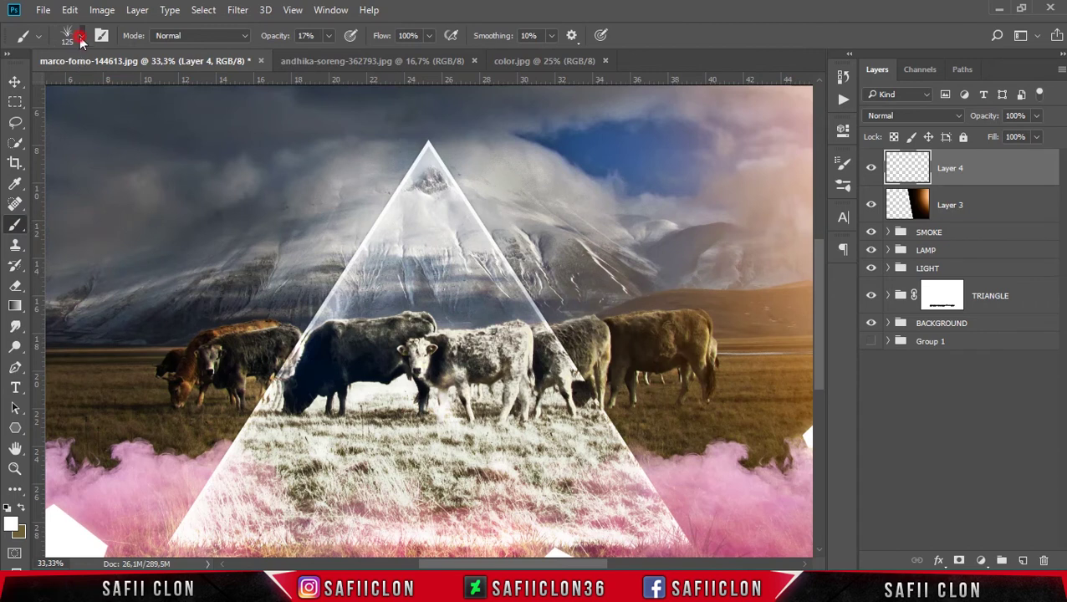
click(81, 38)
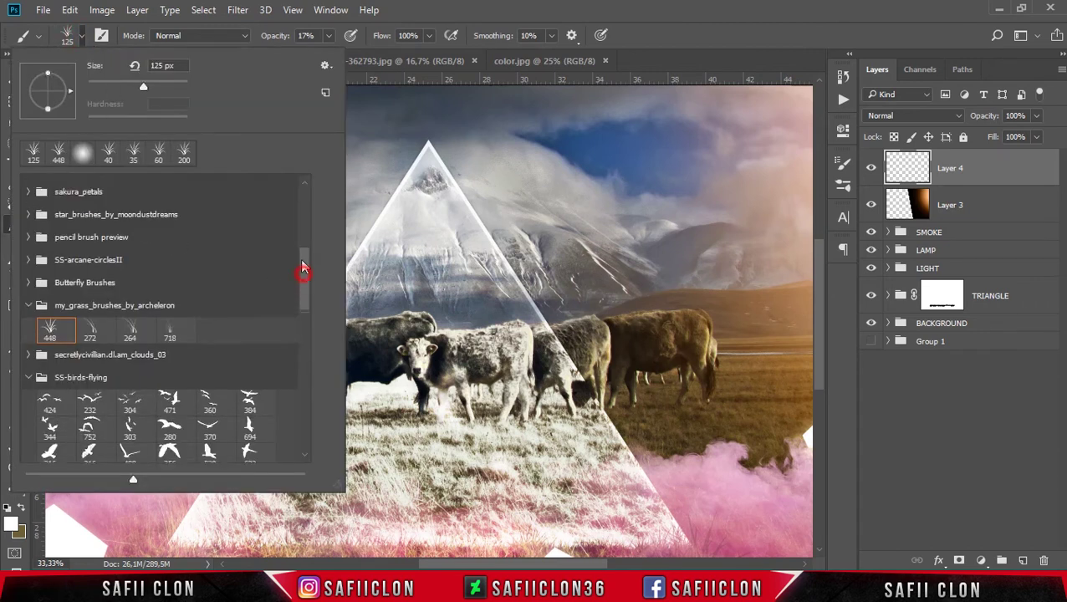
drag(296, 279, 300, 199)
click(51, 210)
click(82, 39)
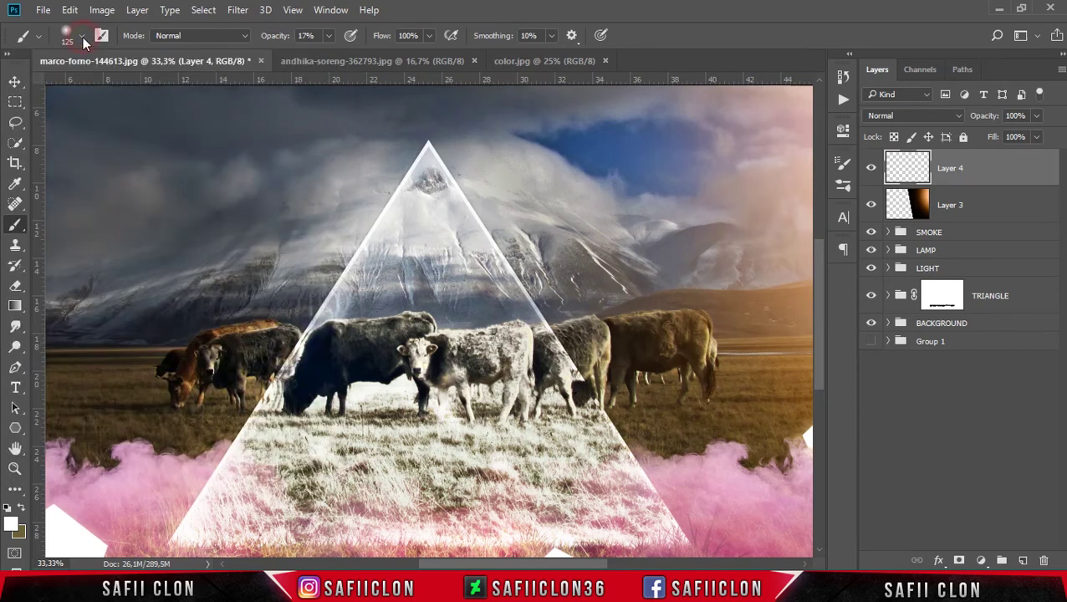
drag(500, 566, 544, 566)
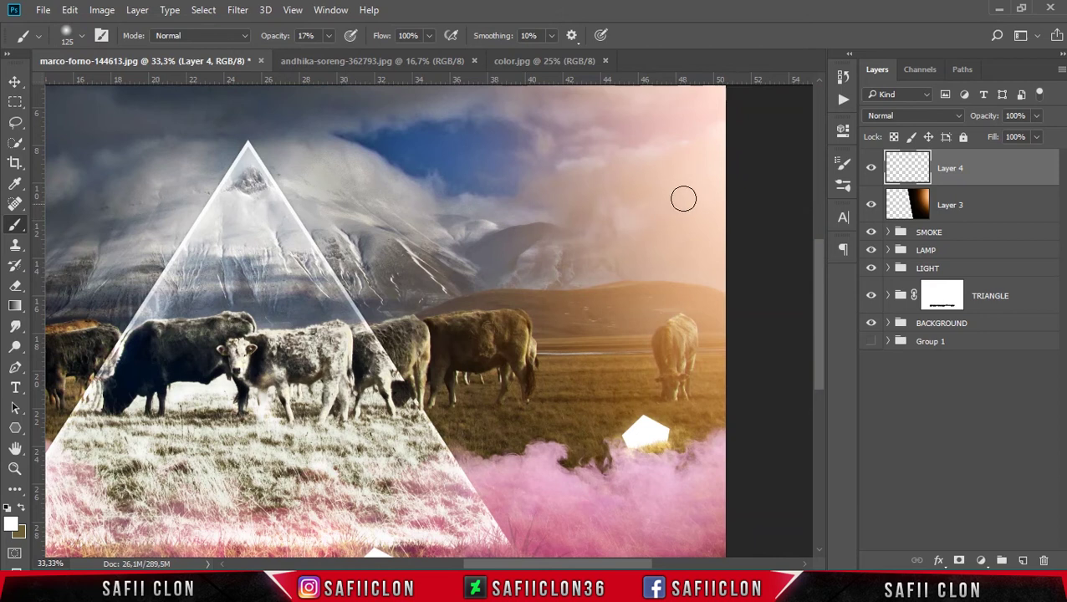
Sample a pale peach #f4cab7 from the sky as the painting colour.
key(alt)
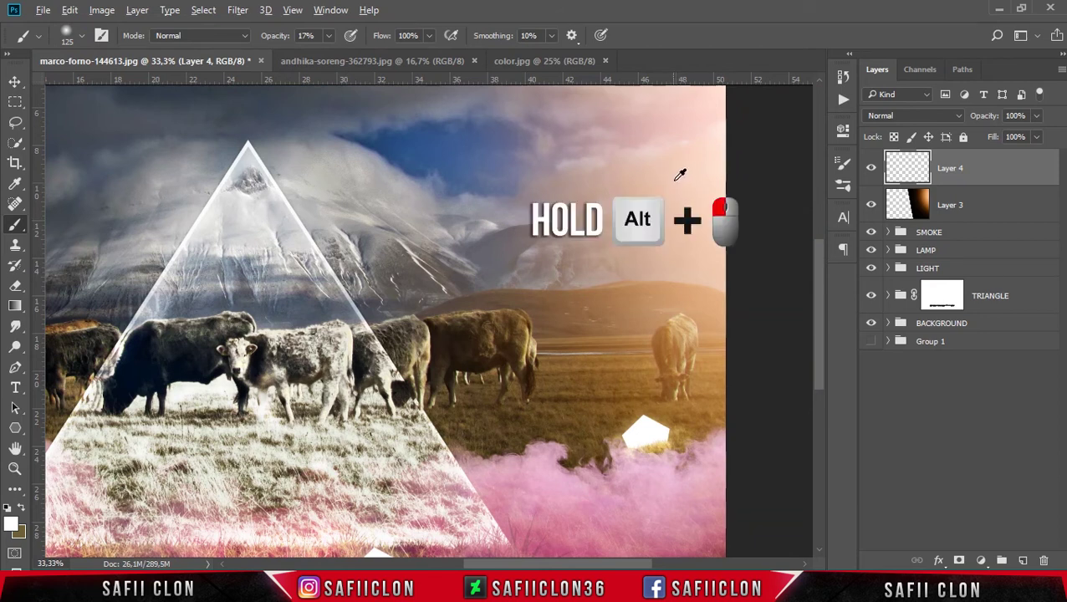
alt+click(681, 175)
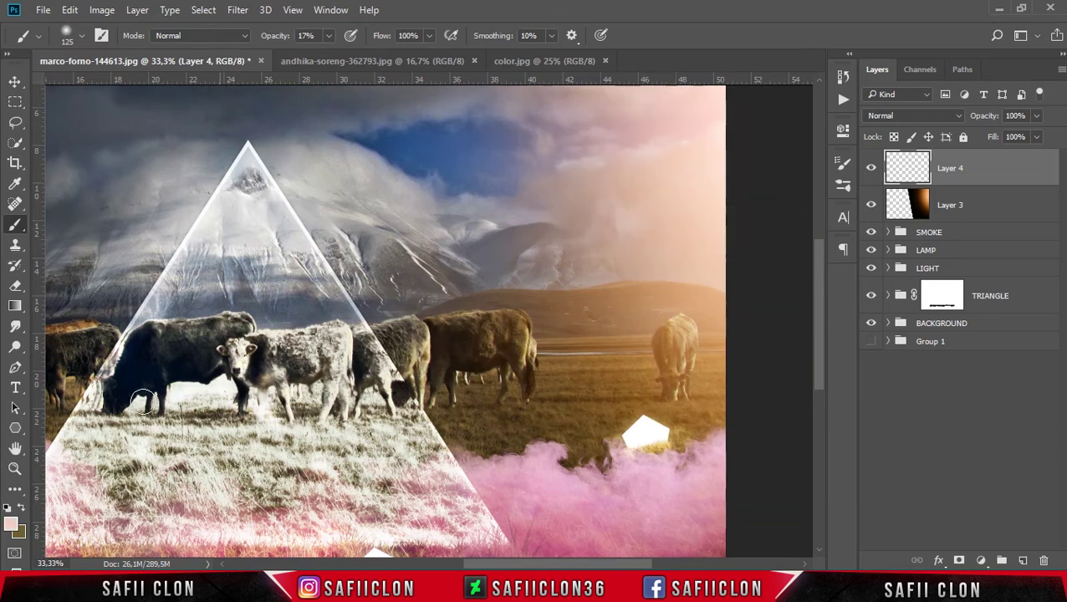
click(13, 524)
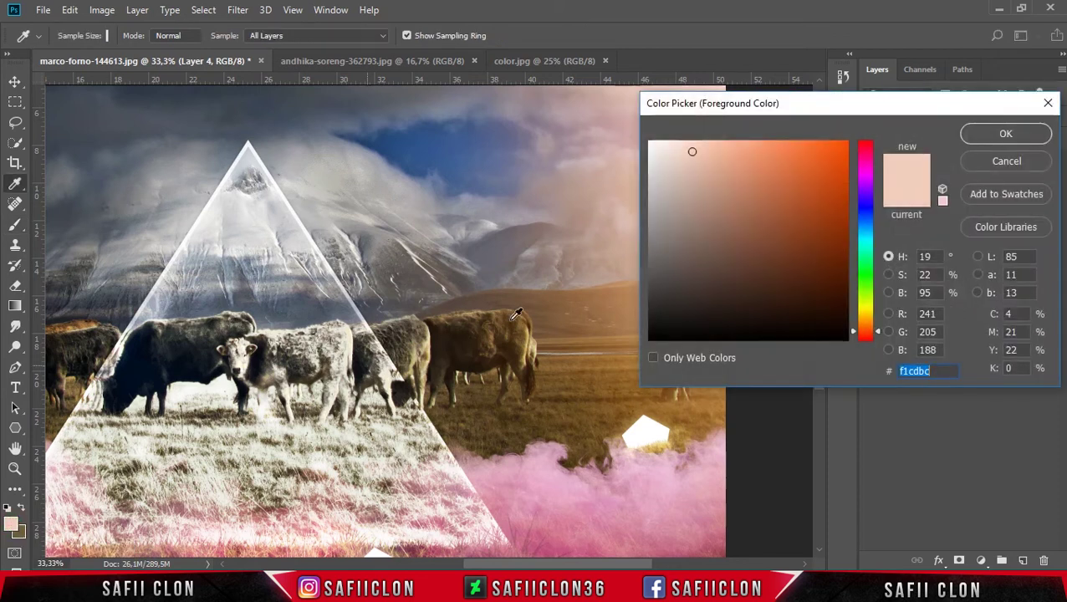
drag(694, 151, 699, 149)
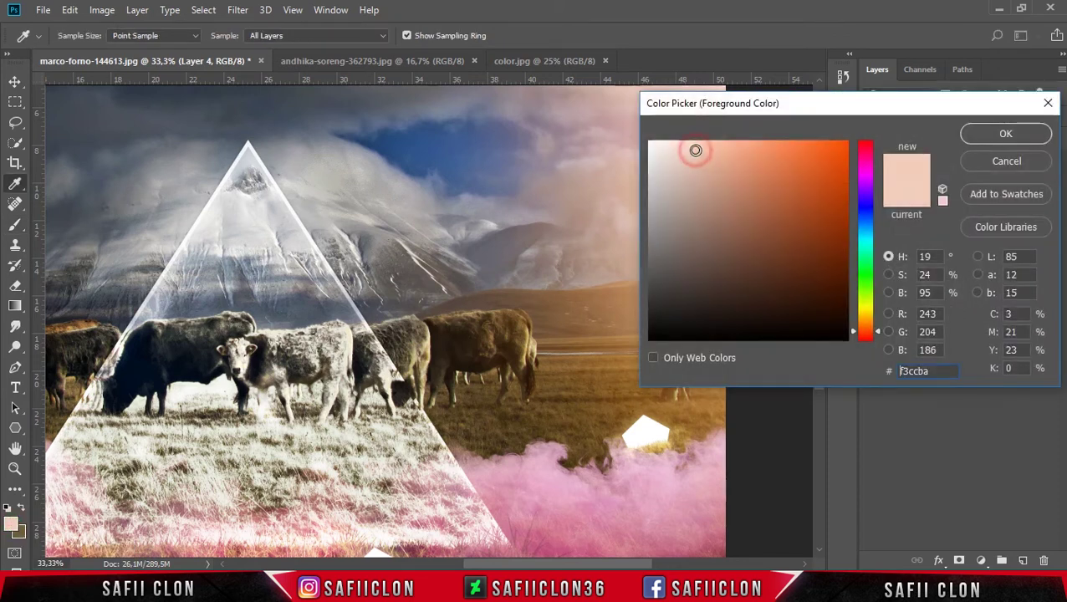
click(1005, 134)
key(b)
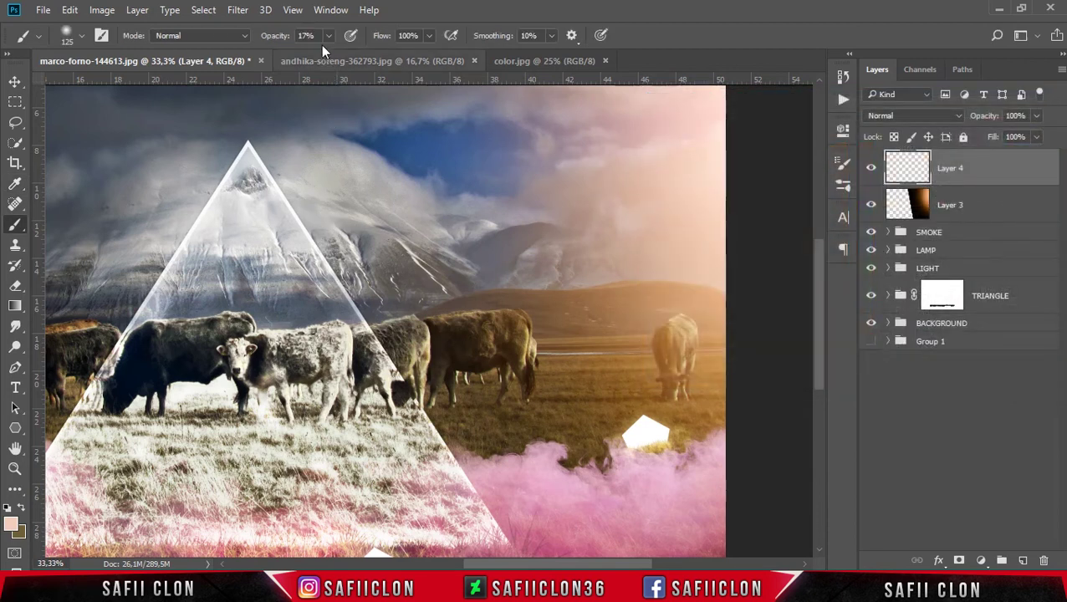
click(329, 35)
At 100% opacity, paint a peach dab near the apex and stretch it into a tilted streak.
drag(327, 52, 399, 55)
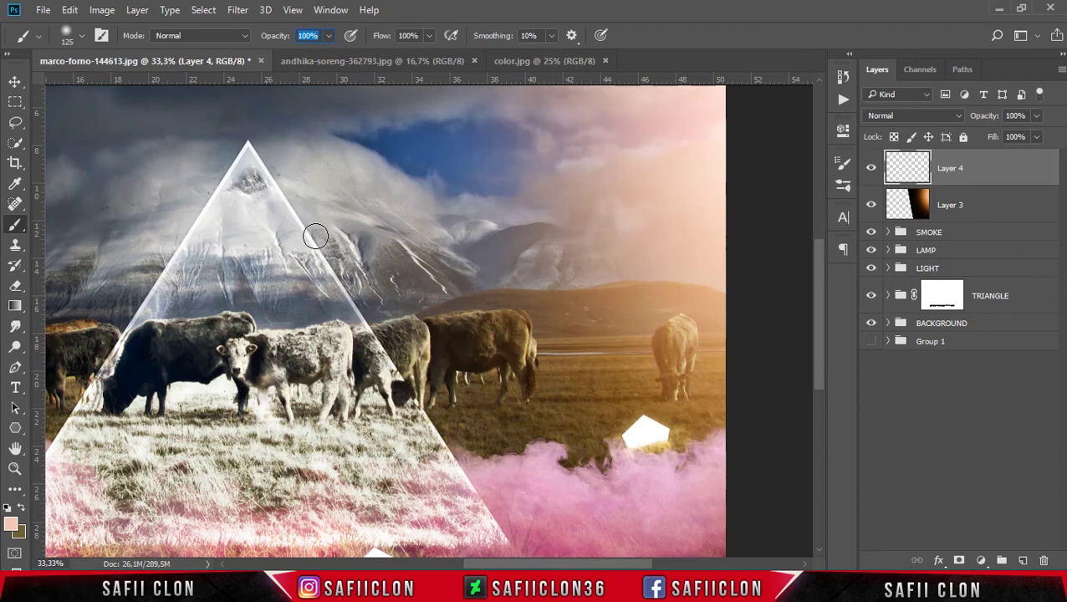
click(342, 222)
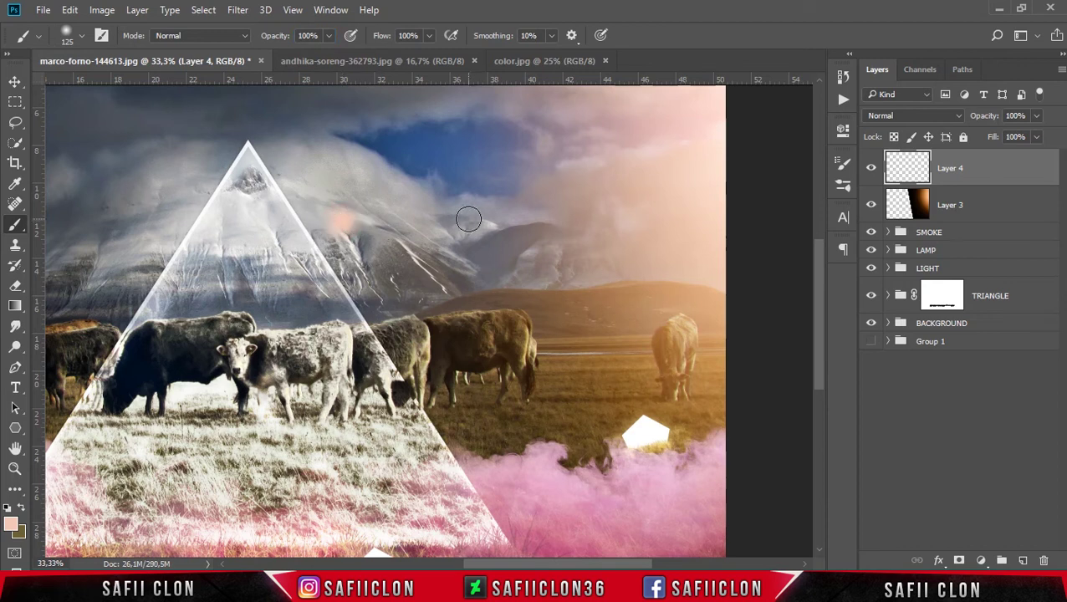
key(ctrl+t)
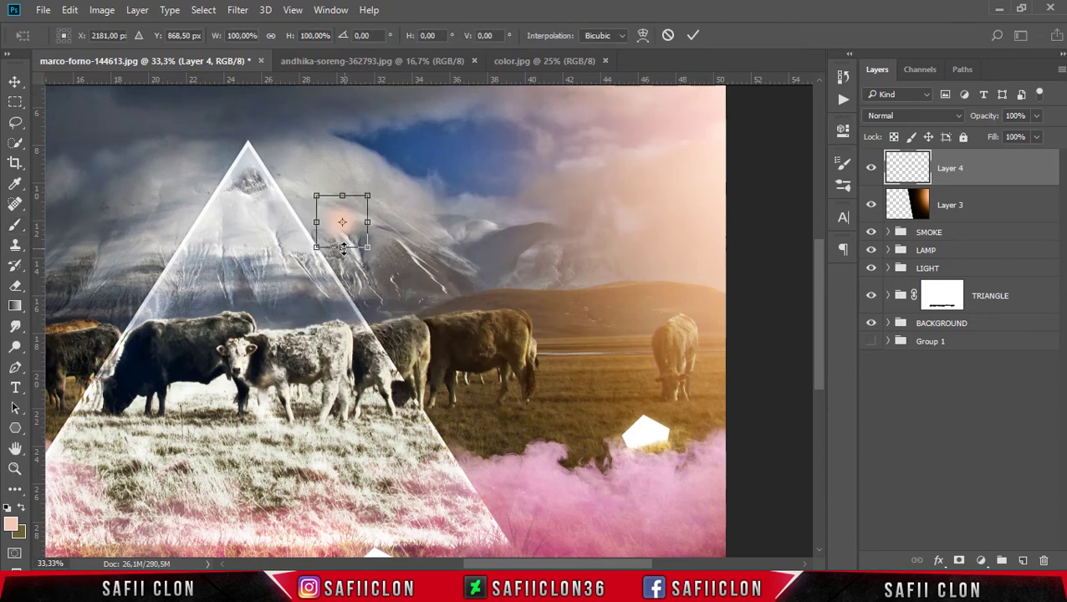
mouse_move(343, 248)
mouse_down()
mouse_move(343, 361)
mouse_move(489, 316)
mouse_move(465, 305)
mouse_up()
drag(393, 284, 377, 312)
mouse_move(495, 328)
mouse_down()
mouse_move(477, 340)
mouse_move(428, 323)
mouse_up()
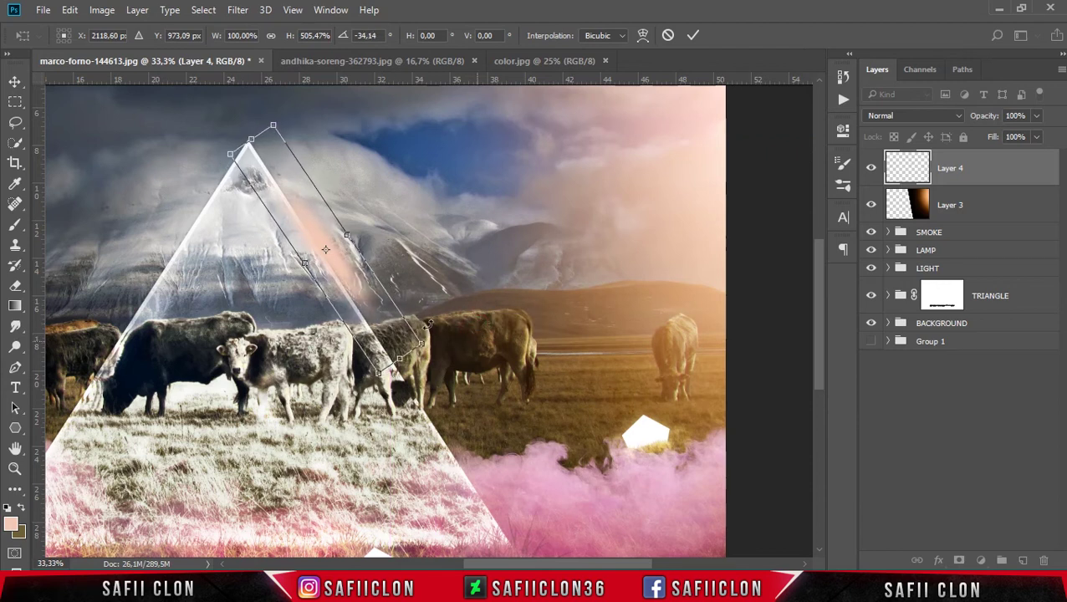
drag(350, 303, 344, 304)
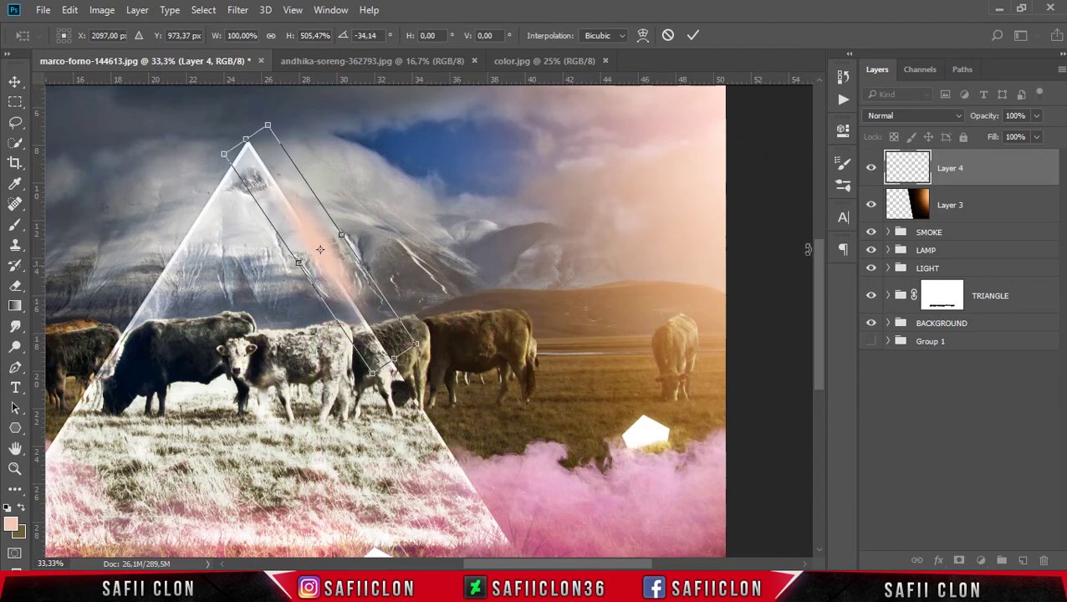
Set Layer 4 to Color Dodge; narrow and lengthen the streak along the right edge at -34.14°.
click(935, 117)
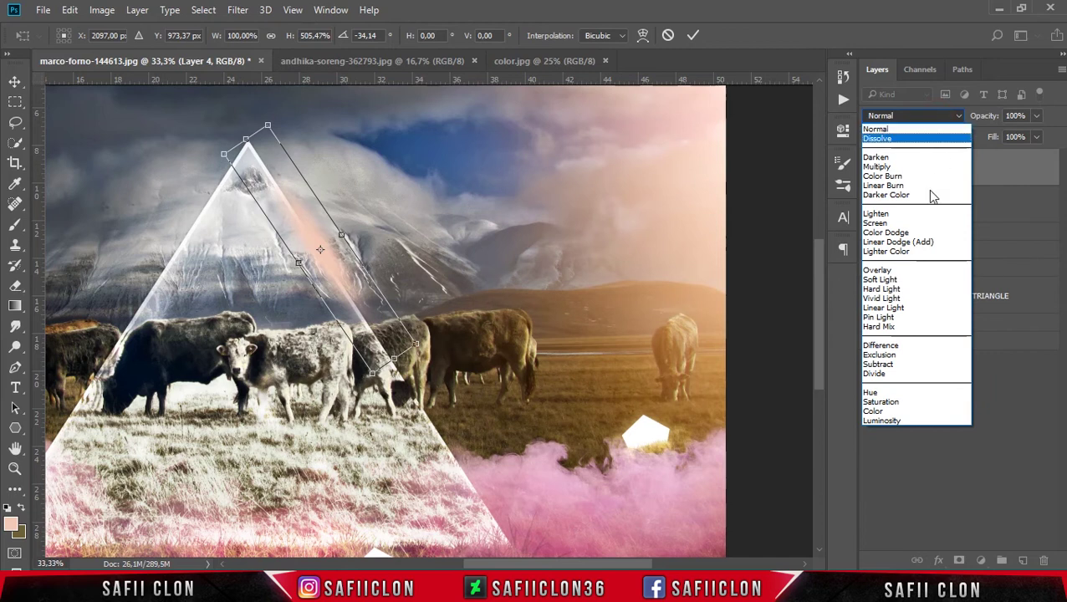
click(911, 235)
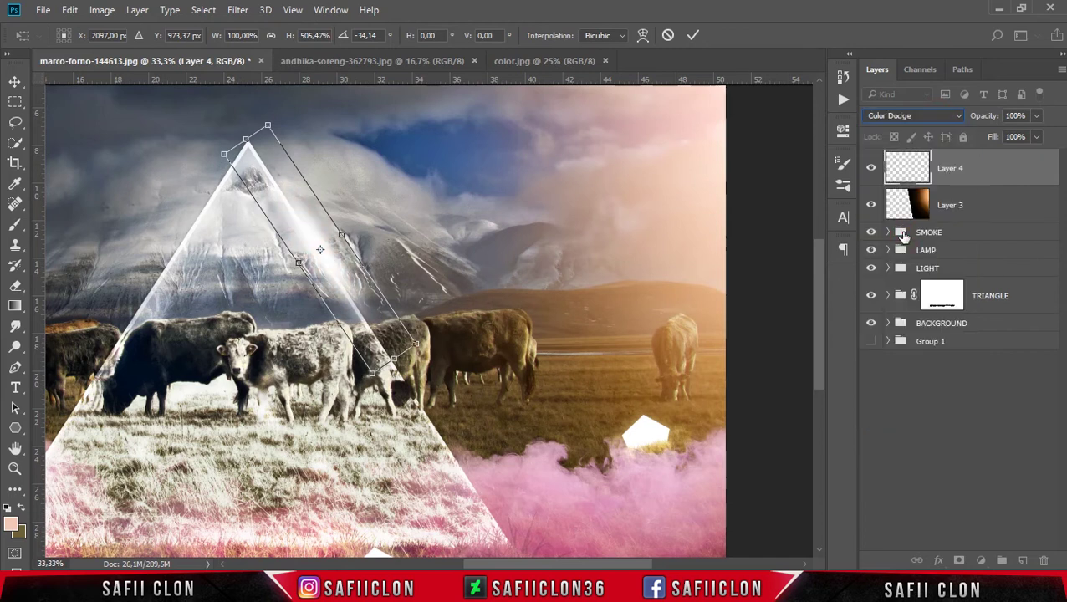
drag(347, 285, 338, 277)
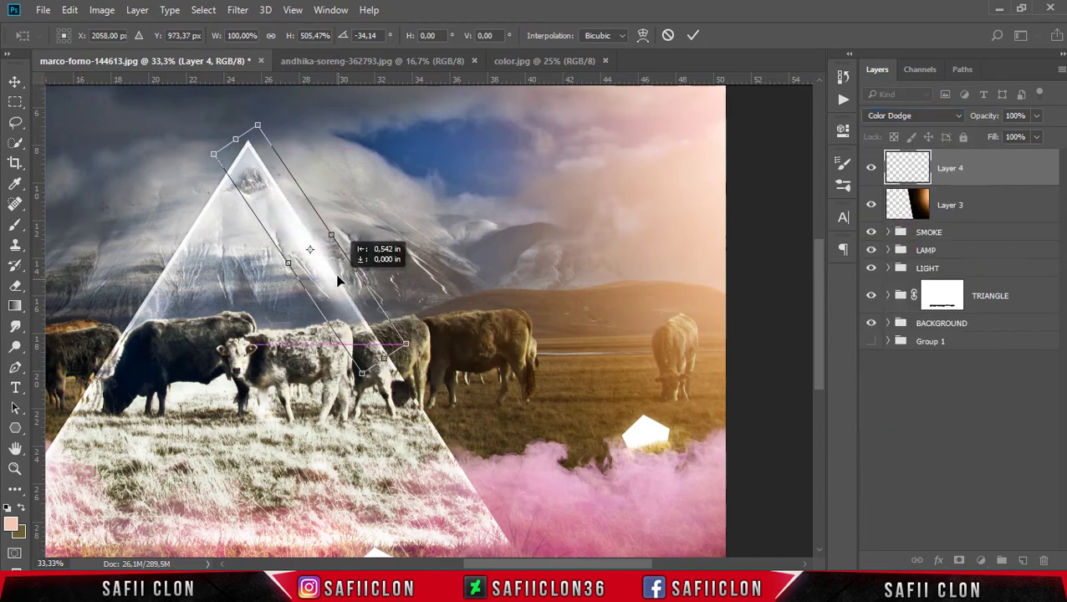
mouse_move(331, 225)
mouse_down()
mouse_move(320, 233)
mouse_move(326, 268)
mouse_up()
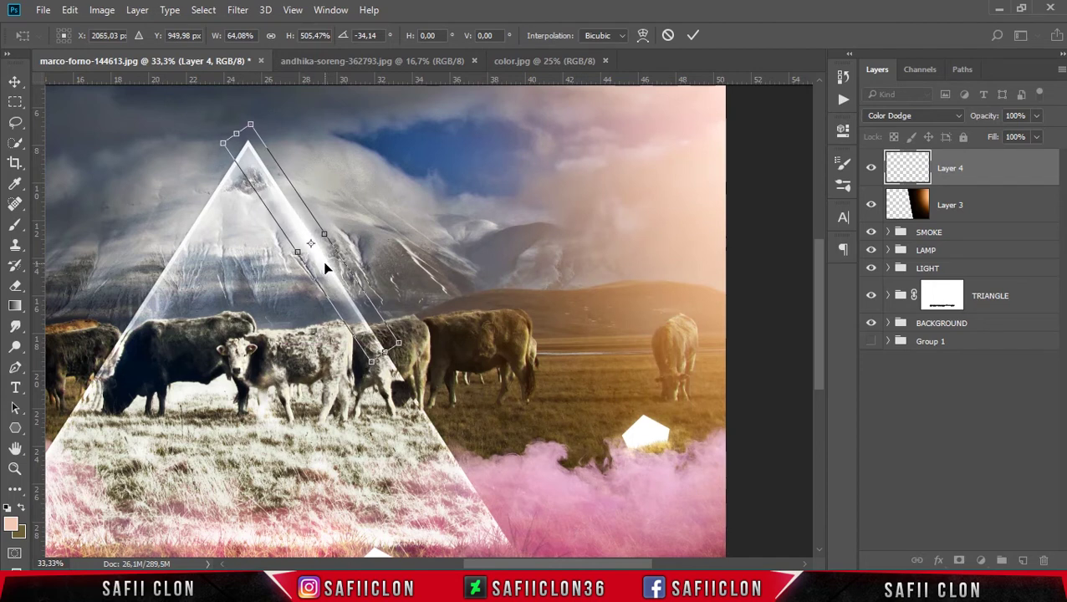
drag(328, 256, 325, 237)
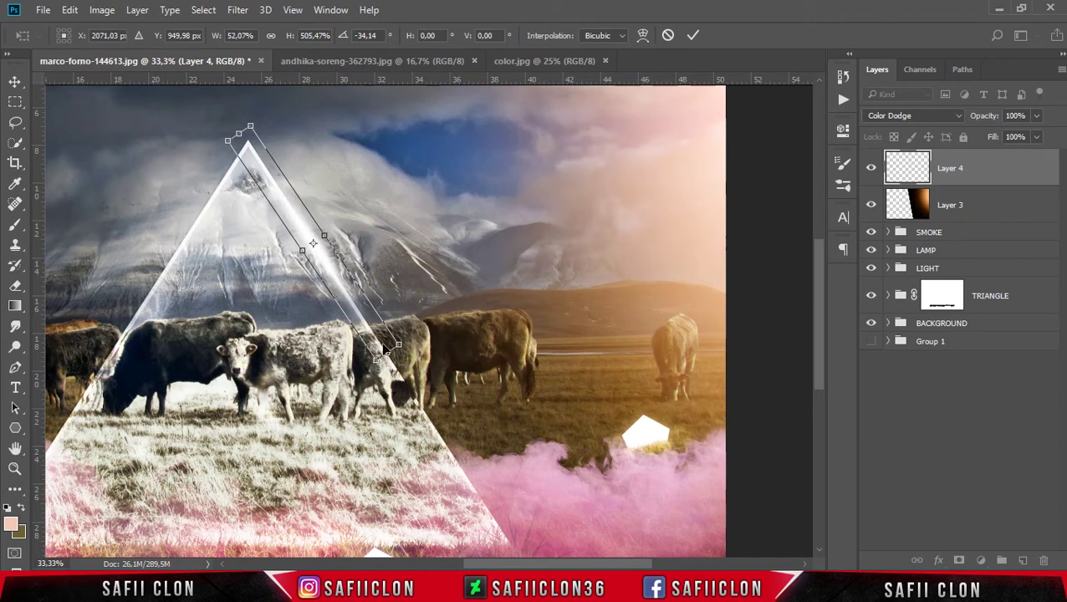
drag(390, 357, 416, 391)
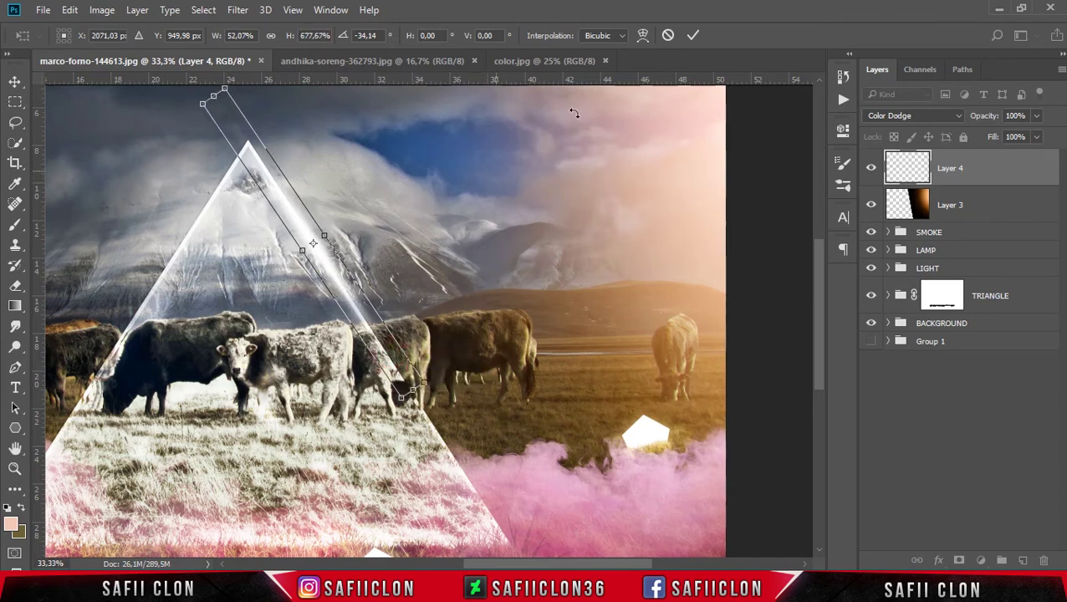
click(694, 36)
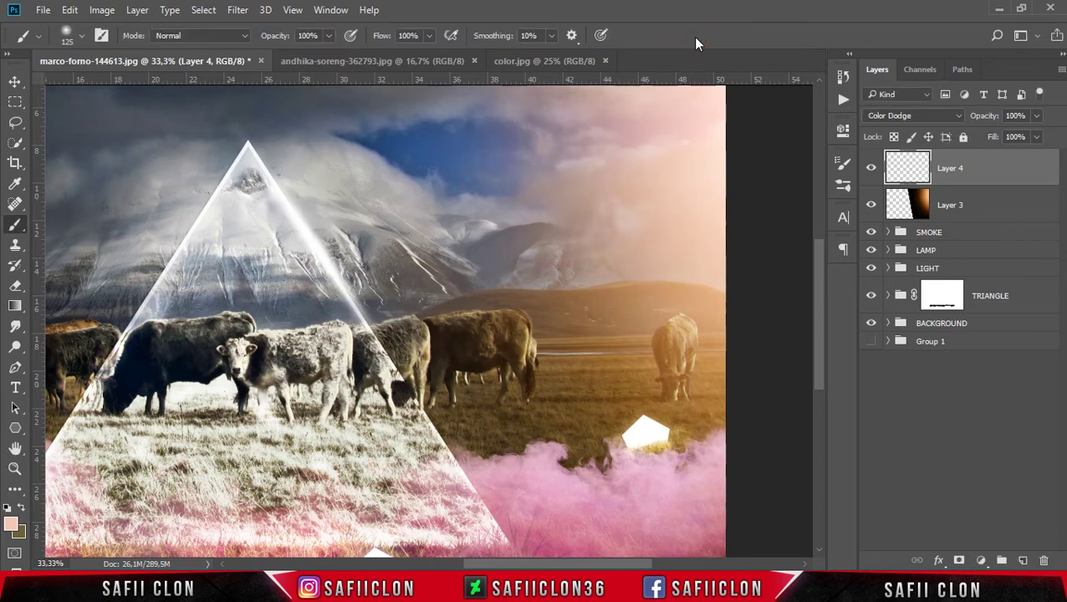
Duplicate Layer 4 and rotate the copy to cross the triangle apex.
right_click(988, 173)
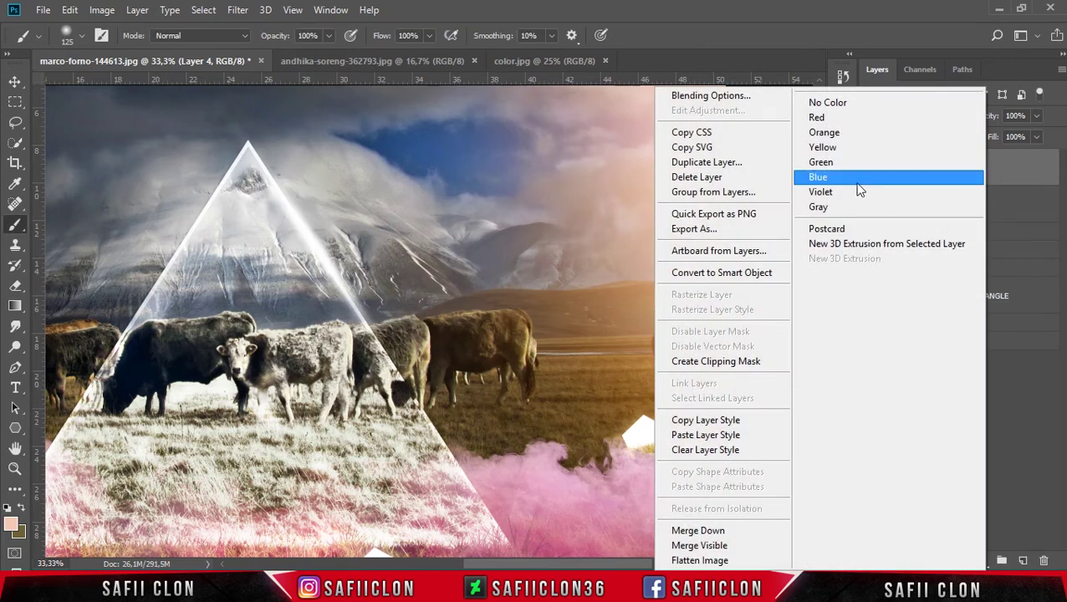
click(719, 162)
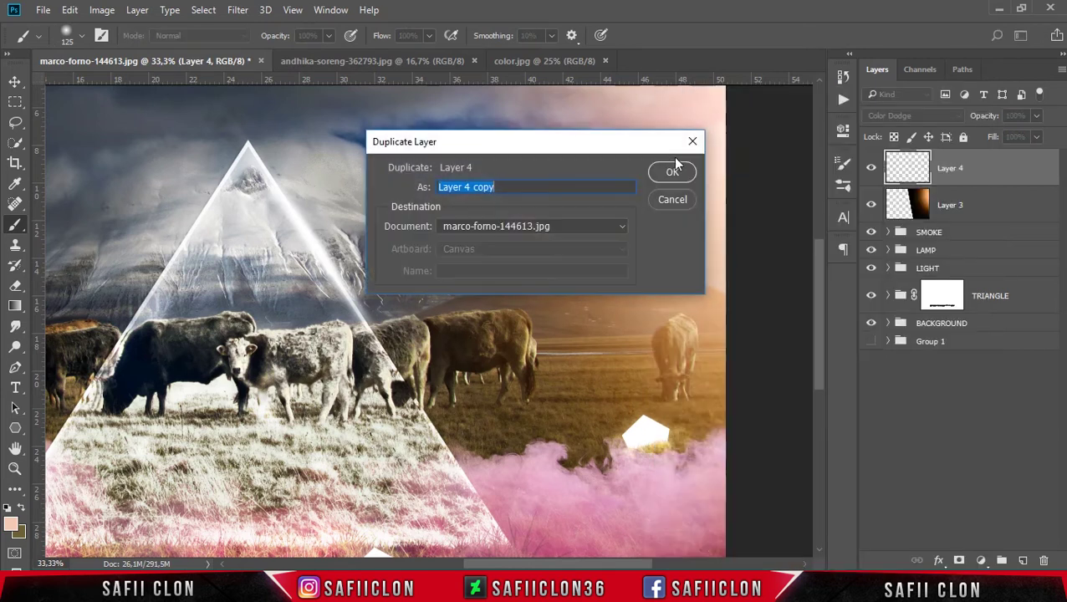
click(672, 173)
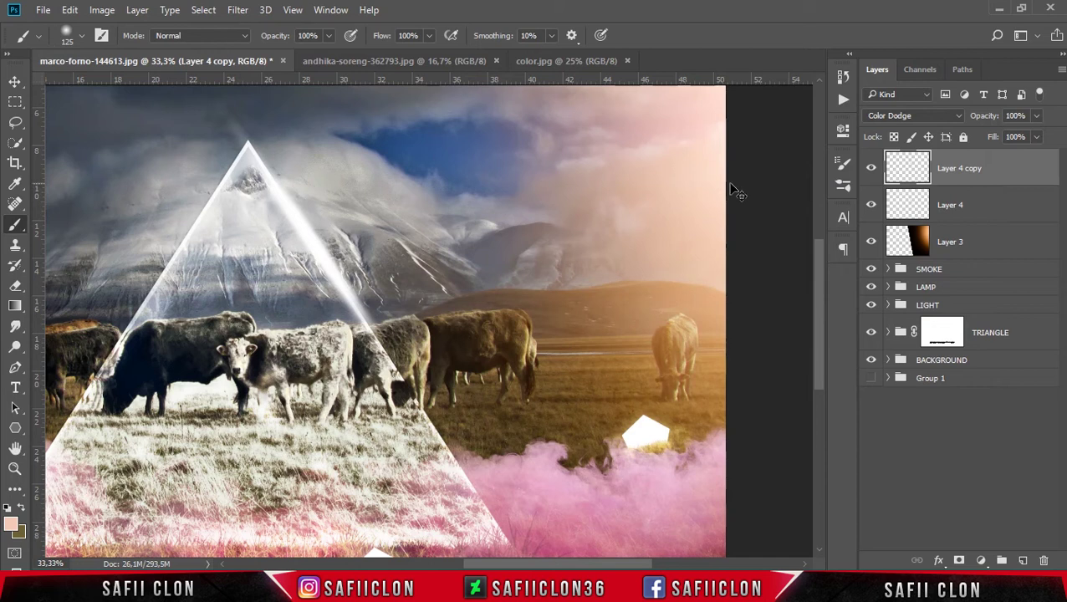
key(ctrl+t)
mouse_move(508, 163)
mouse_down()
mouse_move(470, 307)
mouse_move(442, 336)
mouse_up()
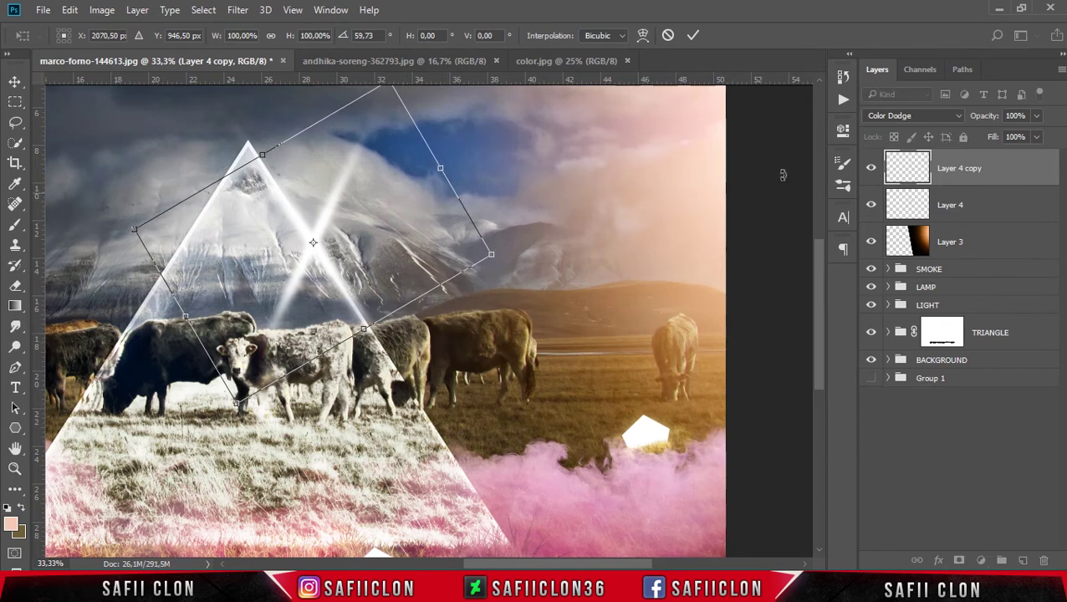
Set Layer 4 copy to Overlay blend mode and scale the streak down.
click(916, 117)
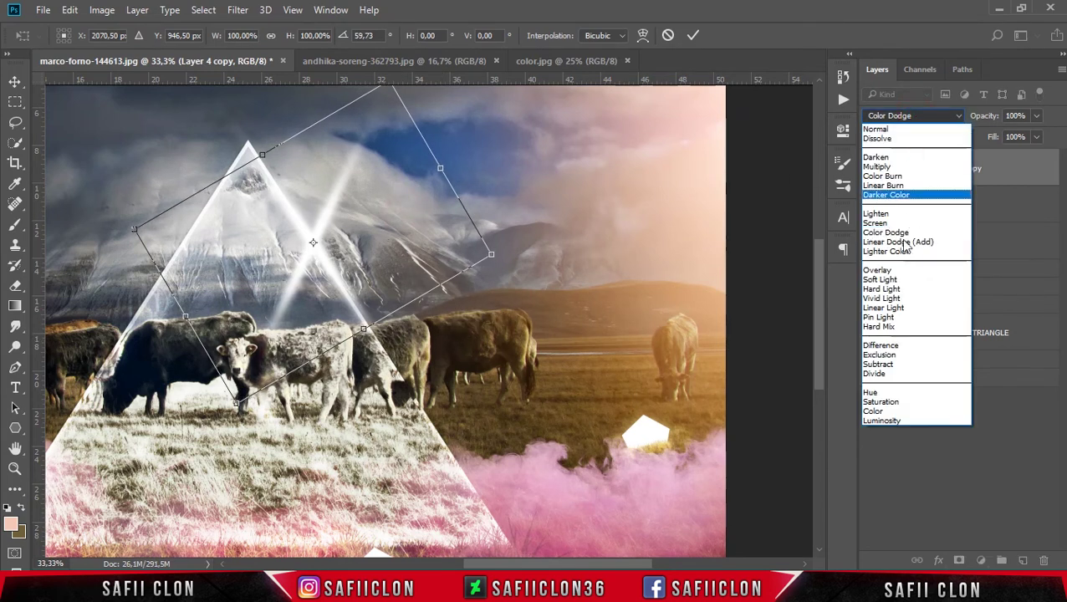
click(891, 272)
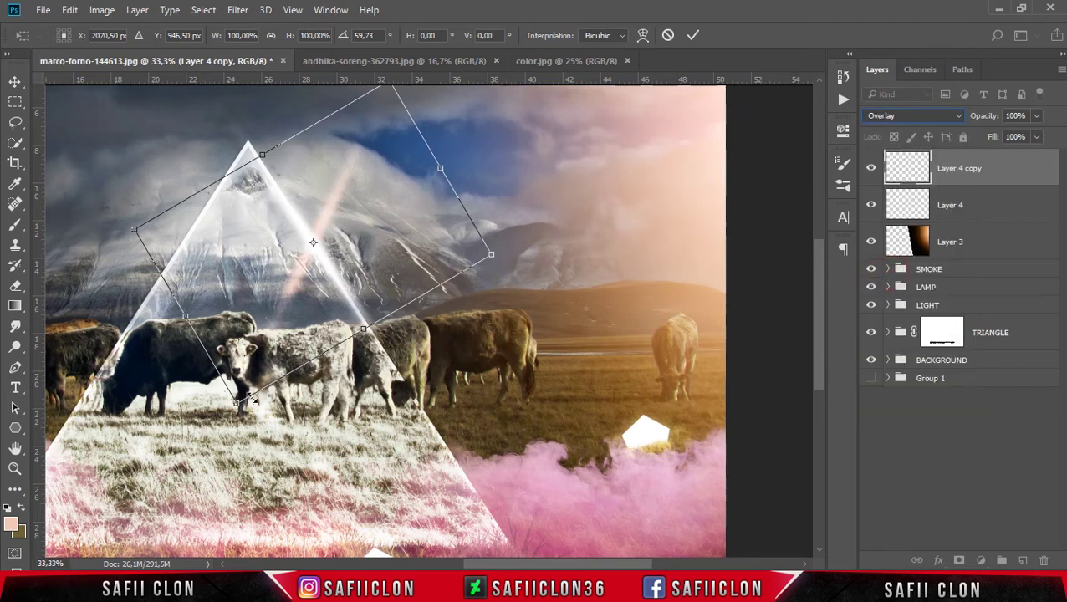
drag(237, 407, 251, 373)
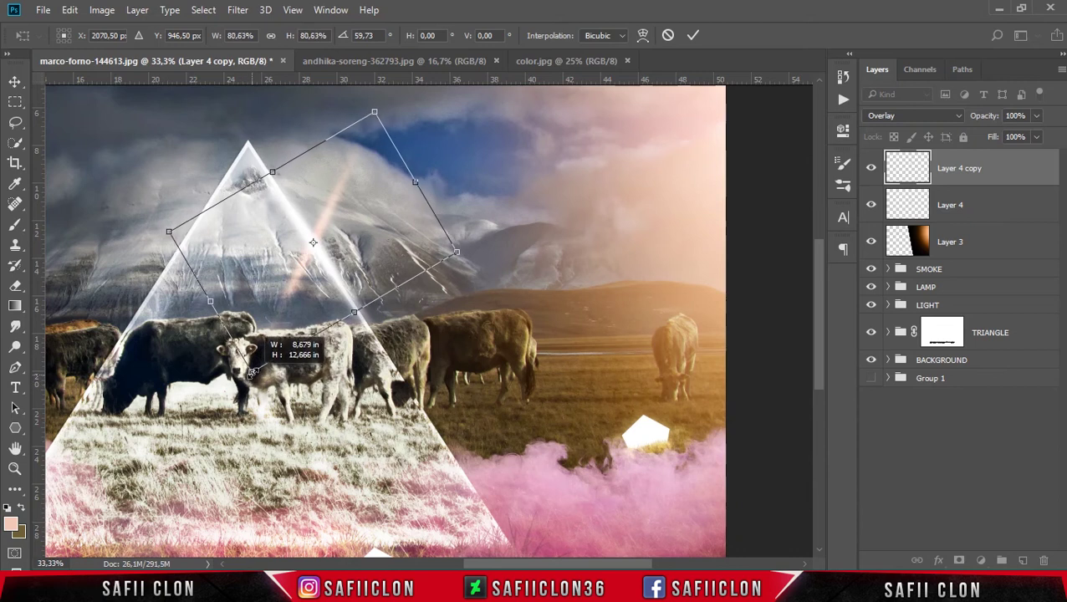
drag(245, 378, 250, 373)
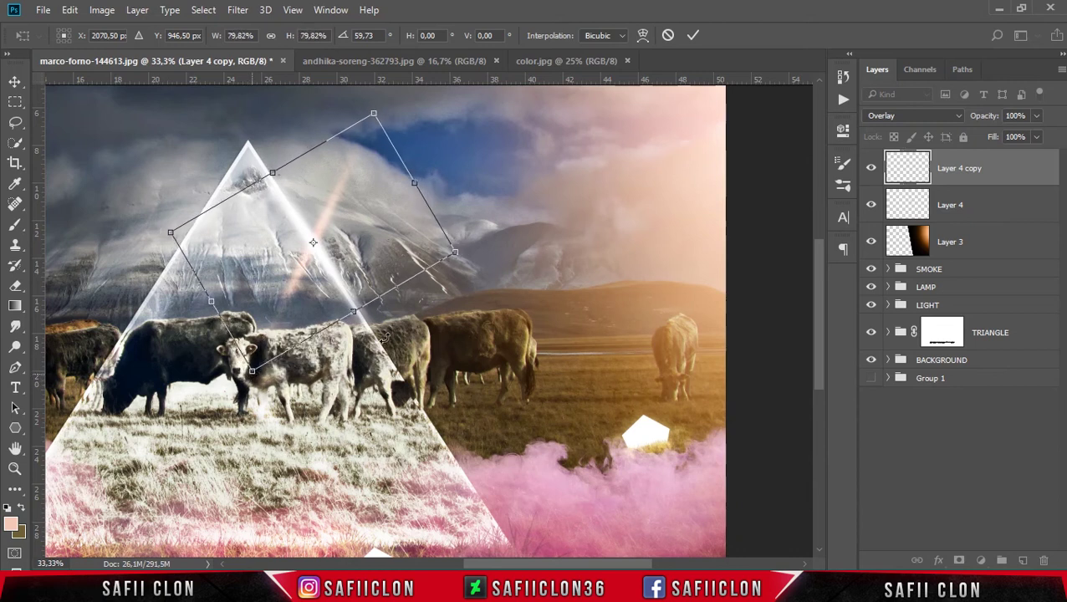
drag(355, 313, 360, 322)
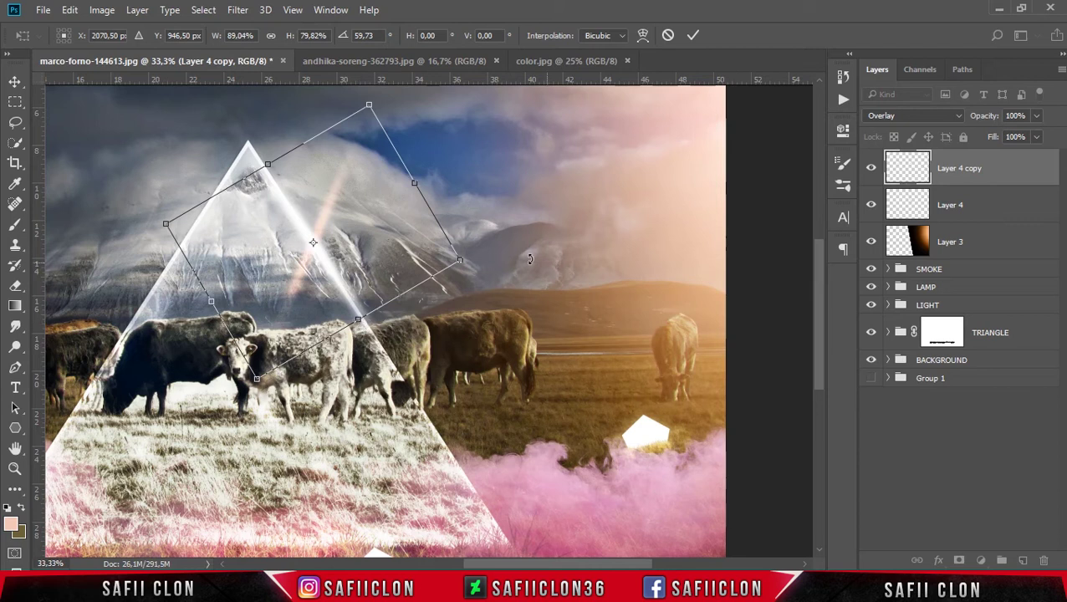
drag(462, 262, 447, 257)
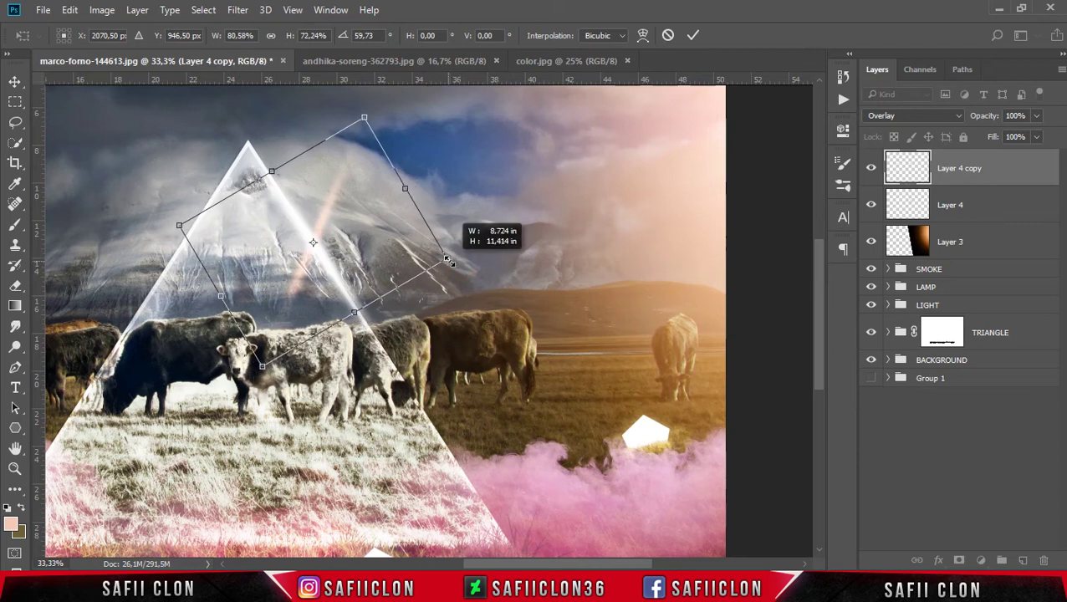
click(687, 37)
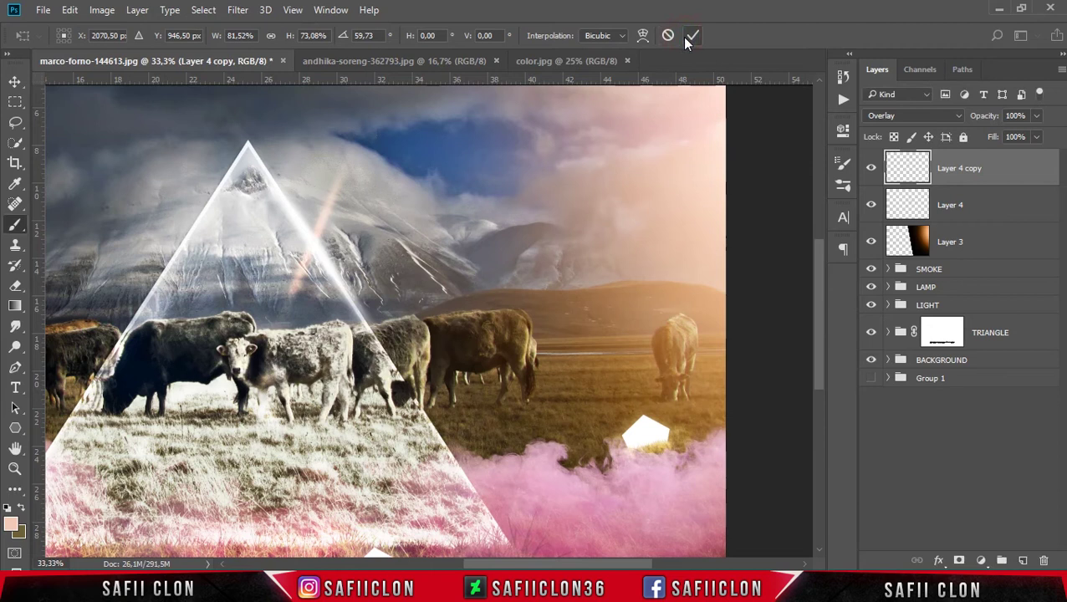
Duplicate Layer 4 copy and rotate the new streak -89.61° across the apex.
right_click(1005, 172)
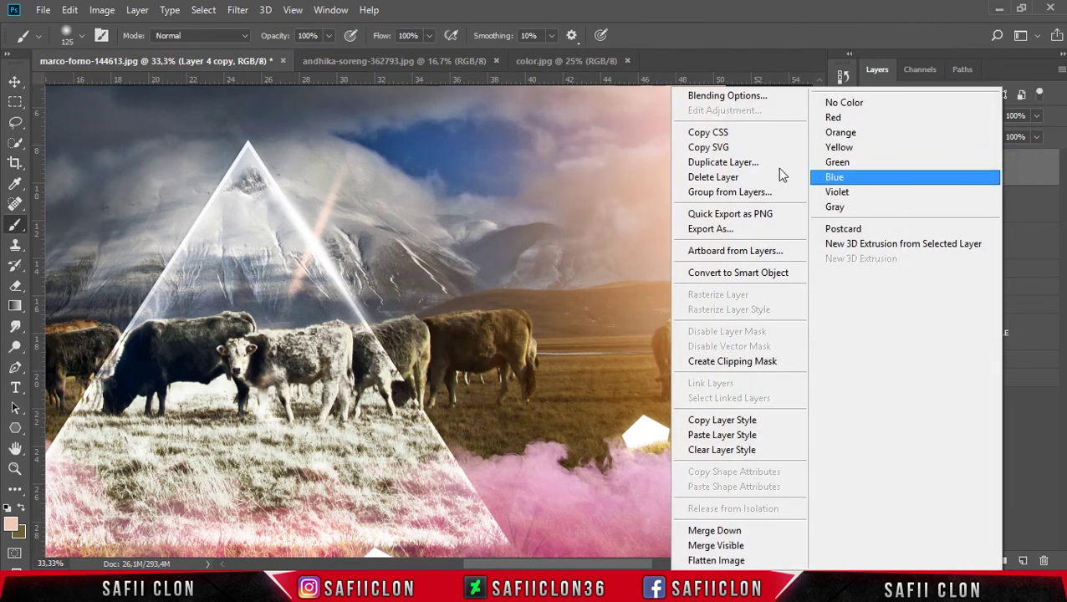
click(750, 163)
click(672, 172)
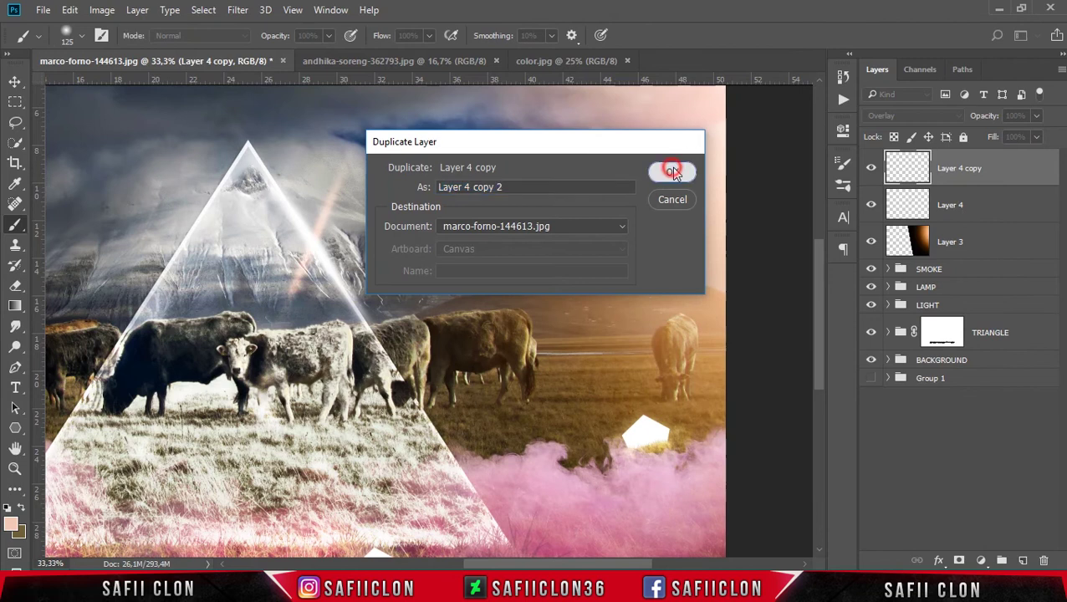
key(ctrl+t)
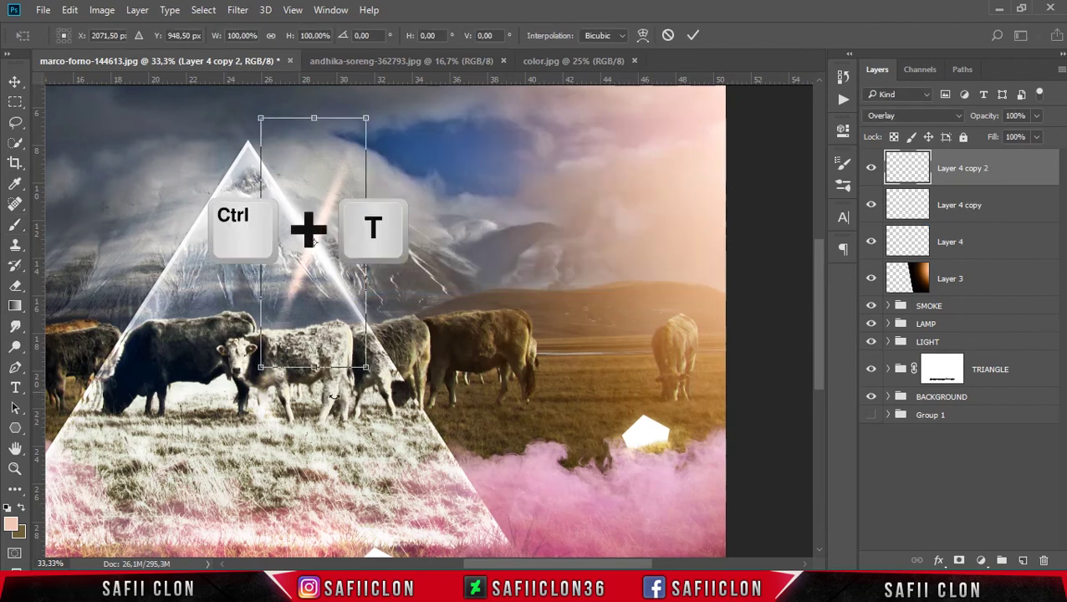
drag(356, 403, 452, 385)
mouse_move(488, 361)
mouse_down()
mouse_move(552, 308)
mouse_move(576, 179)
mouse_move(554, 186)
mouse_move(559, 178)
mouse_up()
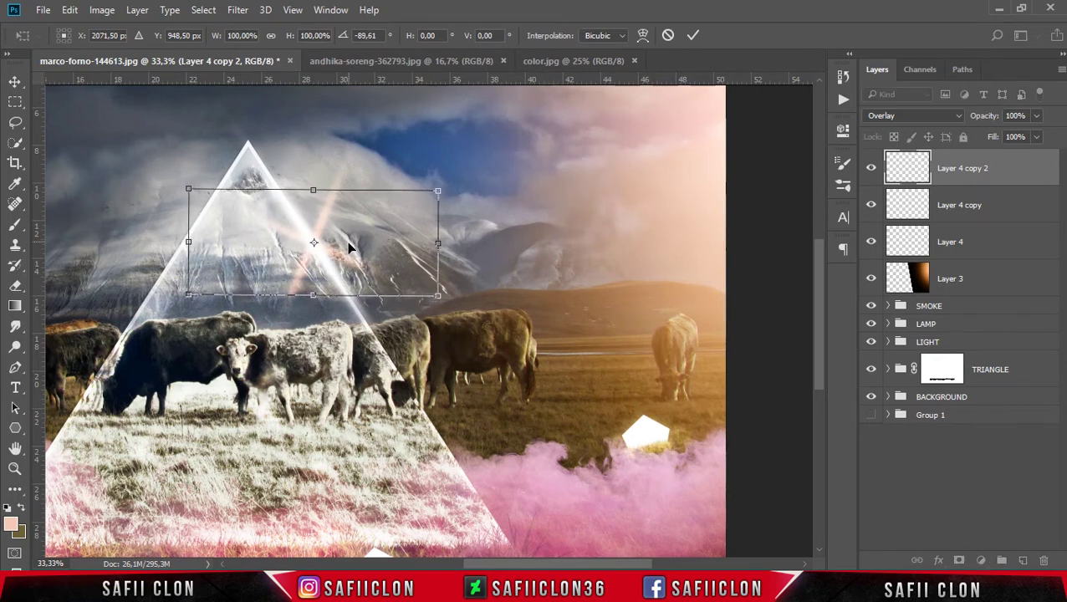
click(697, 37)
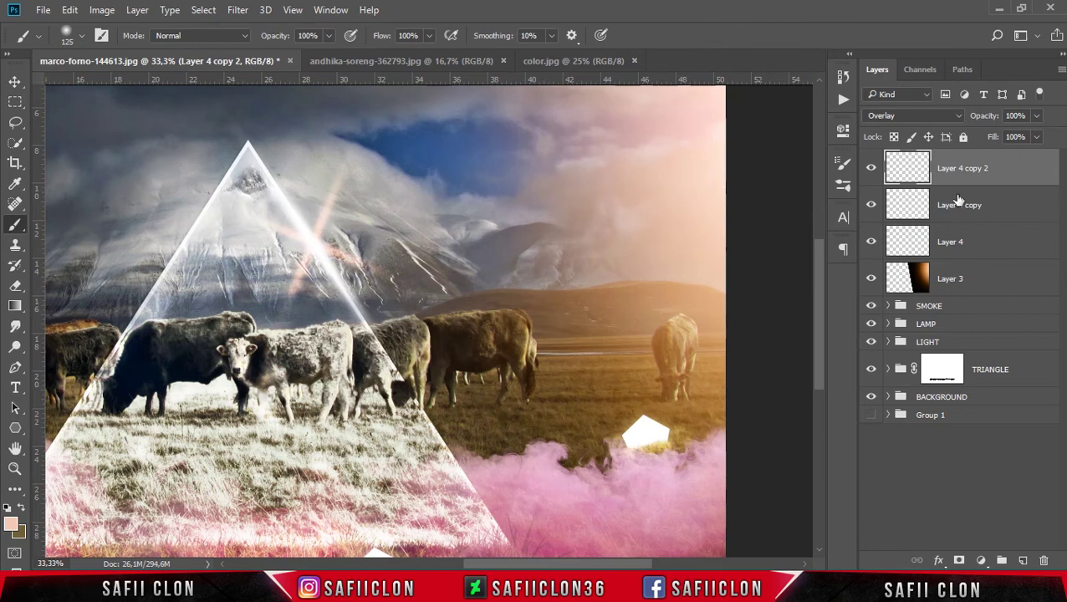
Lower the fill of both Layer 4 copies to about 64%.
shift+click(1004, 205)
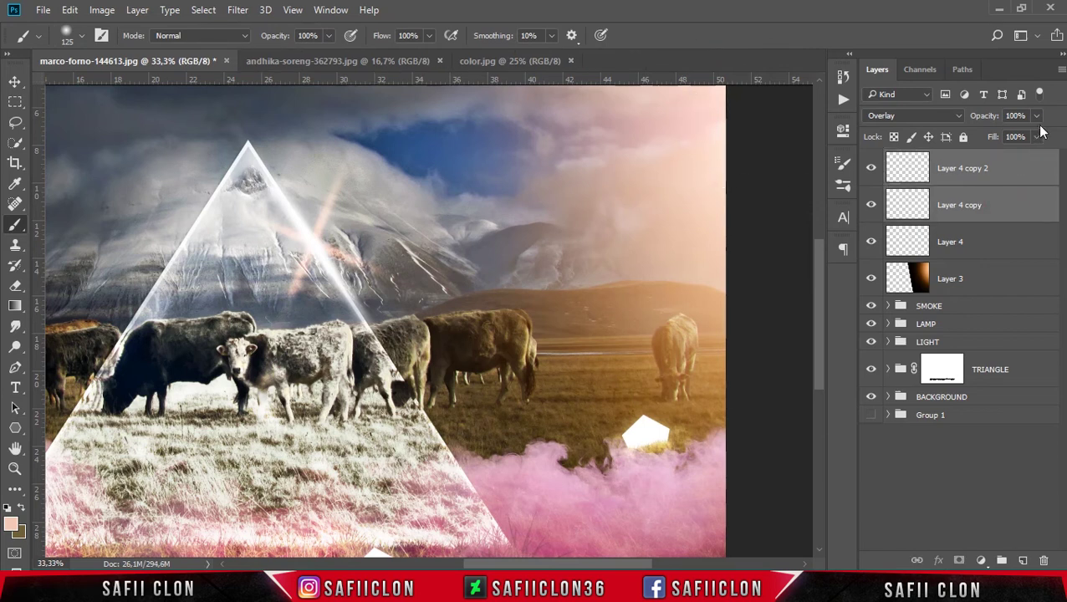
click(1038, 137)
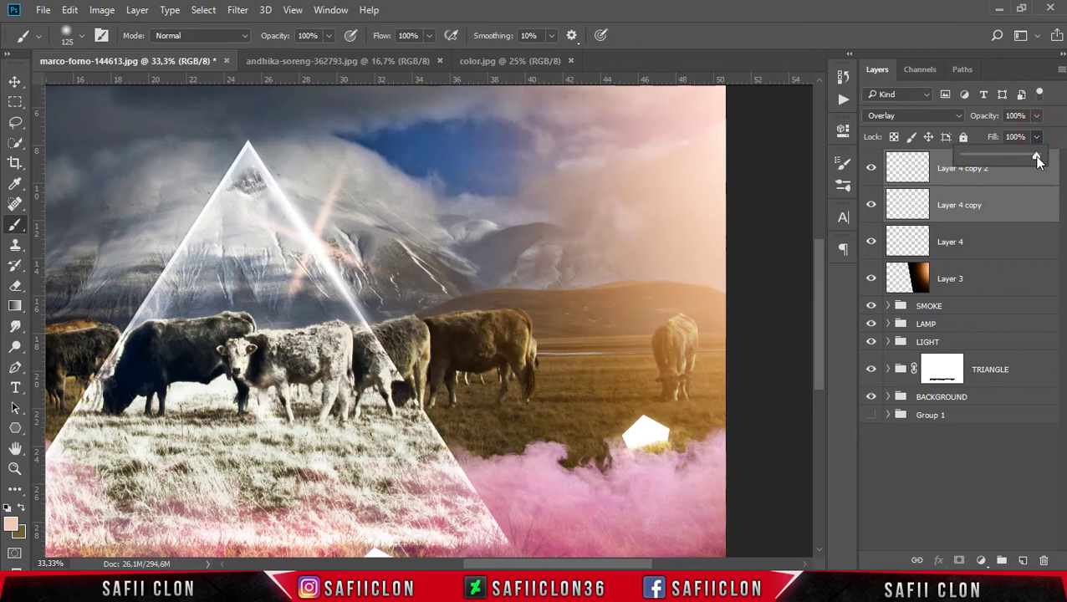
drag(1014, 159, 1008, 159)
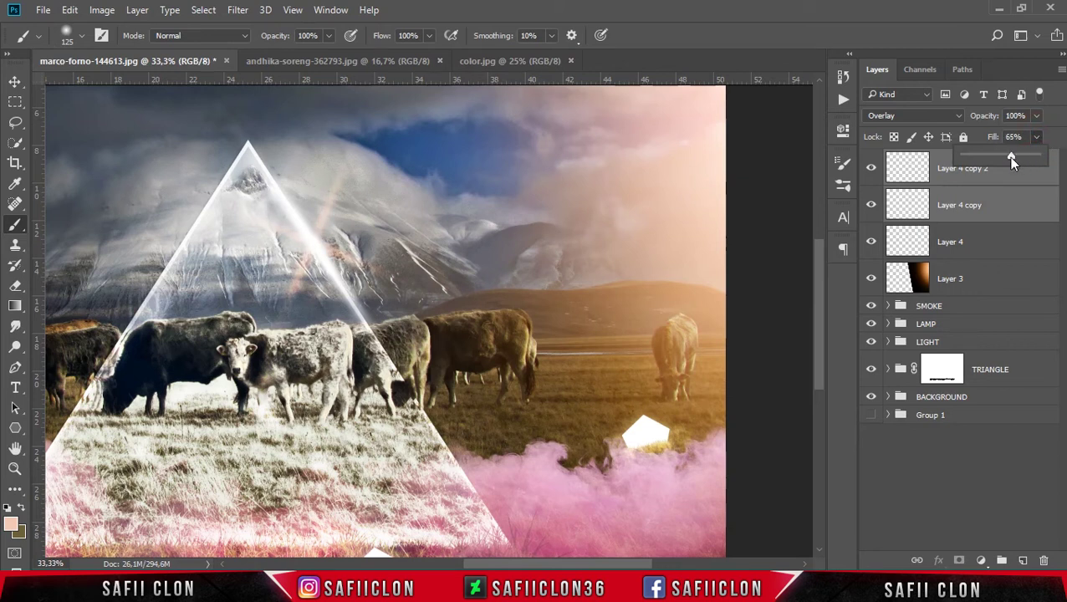
Set Layer 4's fill to 70% and select Layer 3 through Layer 4 copy 2.
click(1060, 136)
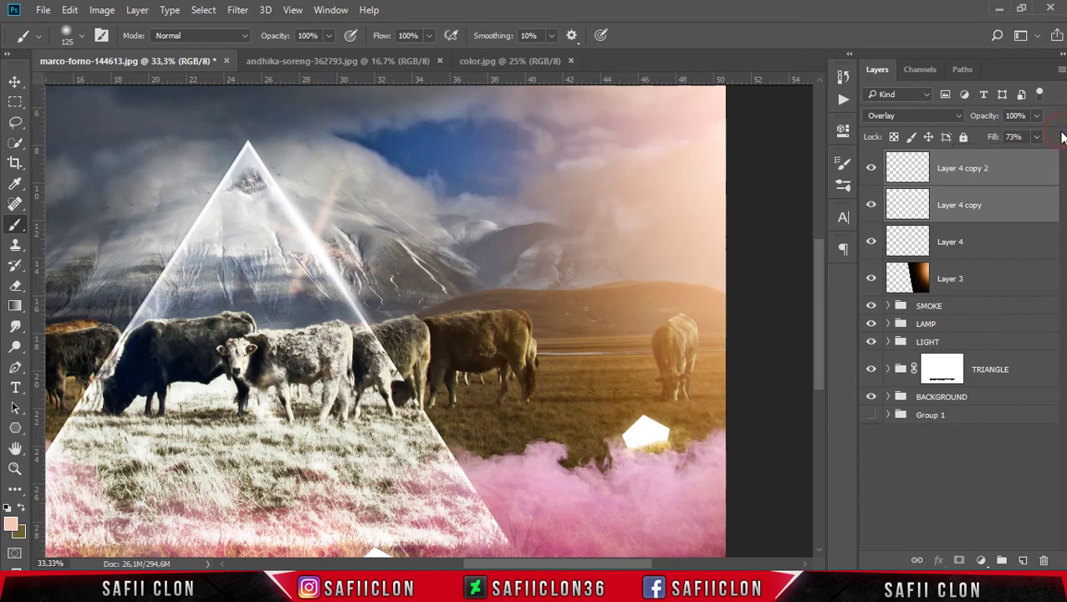
click(1008, 241)
click(1037, 136)
drag(1037, 160, 1013, 164)
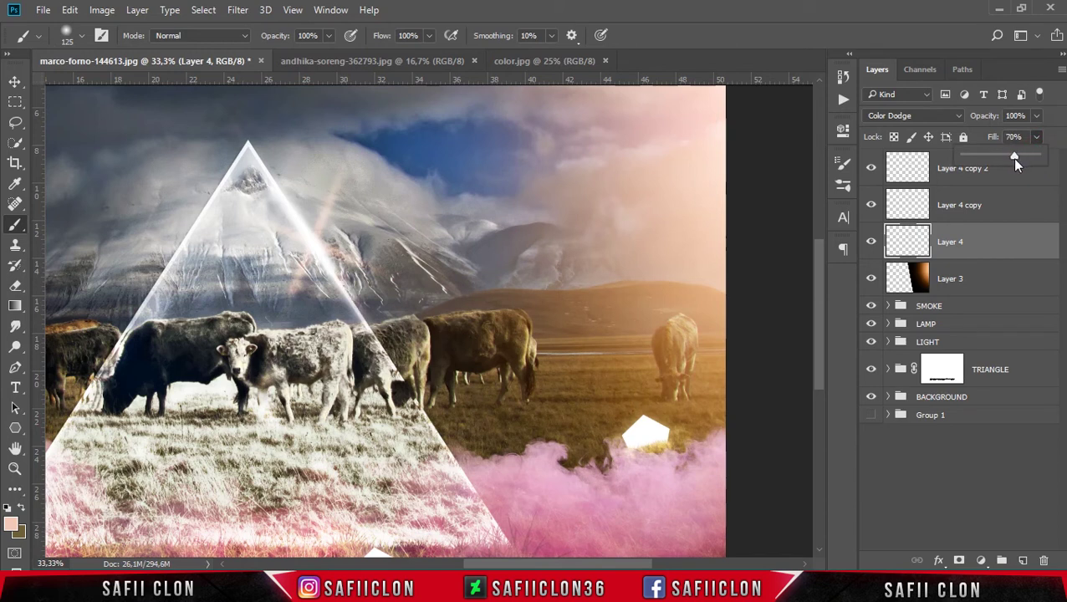
click(1058, 142)
click(1011, 171)
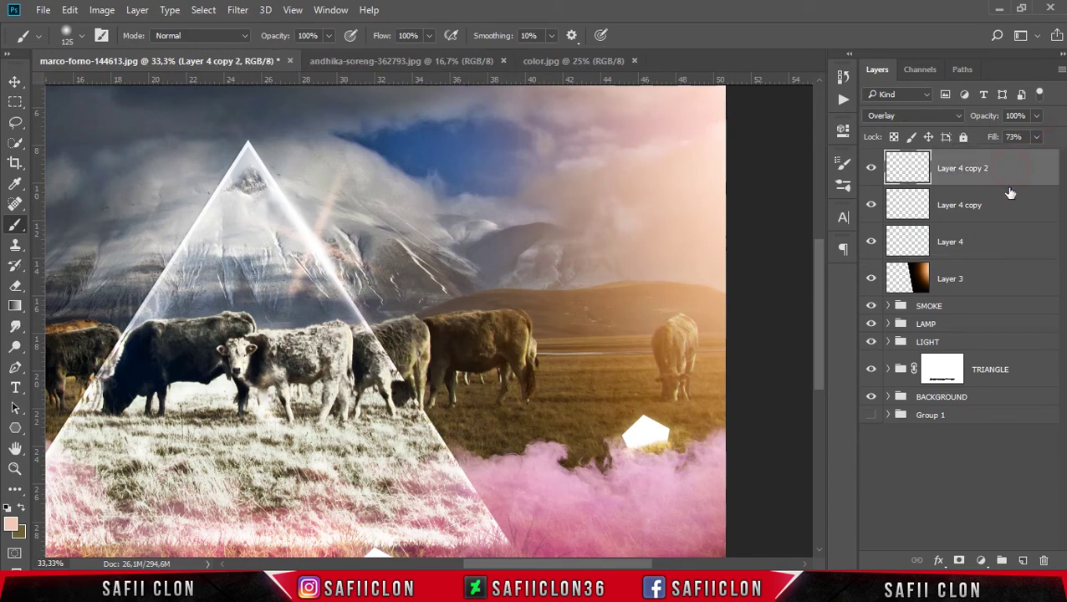
shift+click(997, 278)
Group the selected layers into a new group named 'LIGHT 2'.
right_click(995, 276)
click(758, 194)
text(LIGHT 2)
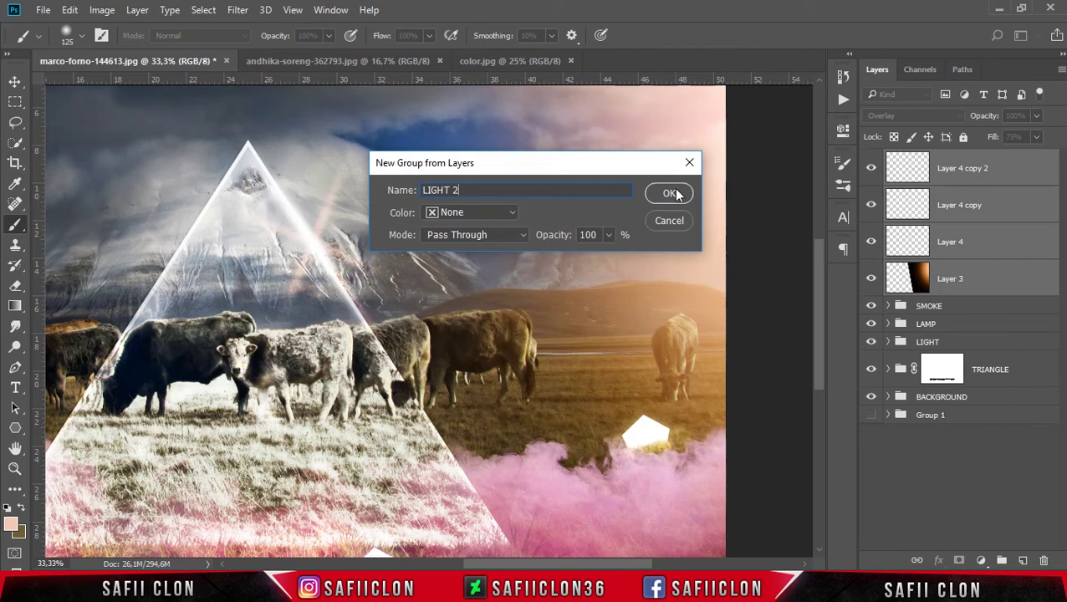
click(669, 193)
Toggle LIGHT 2's visibility to compare the lighting, then zoom out and back to 25%.
click(872, 159)
click(871, 160)
click(872, 160)
click(872, 159)
click(871, 160)
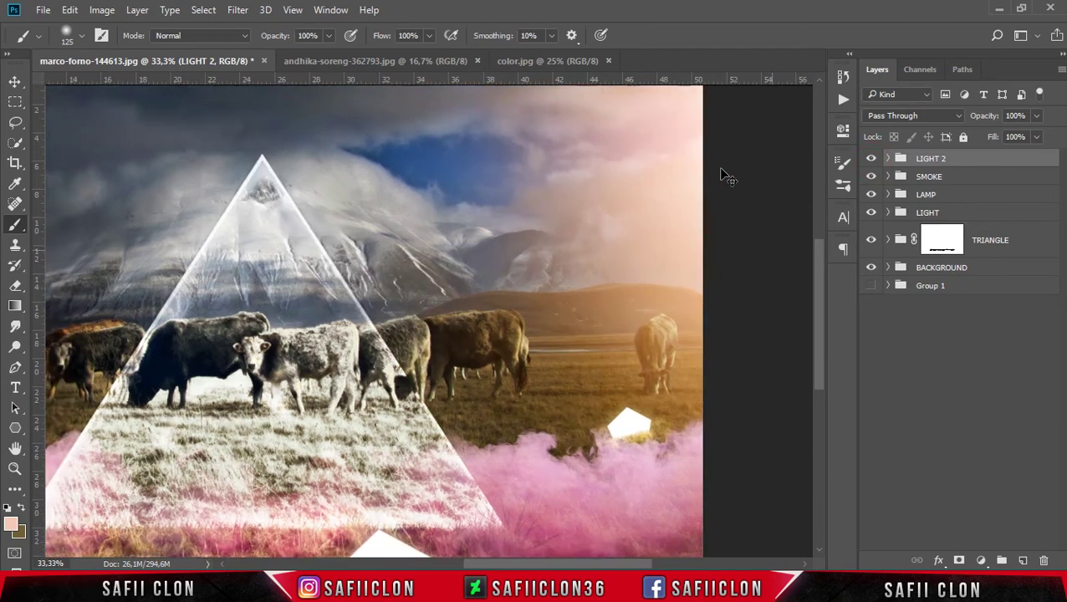
key(ctrl+minus)
key(ctrl+minus)
key(ctrl+plus)
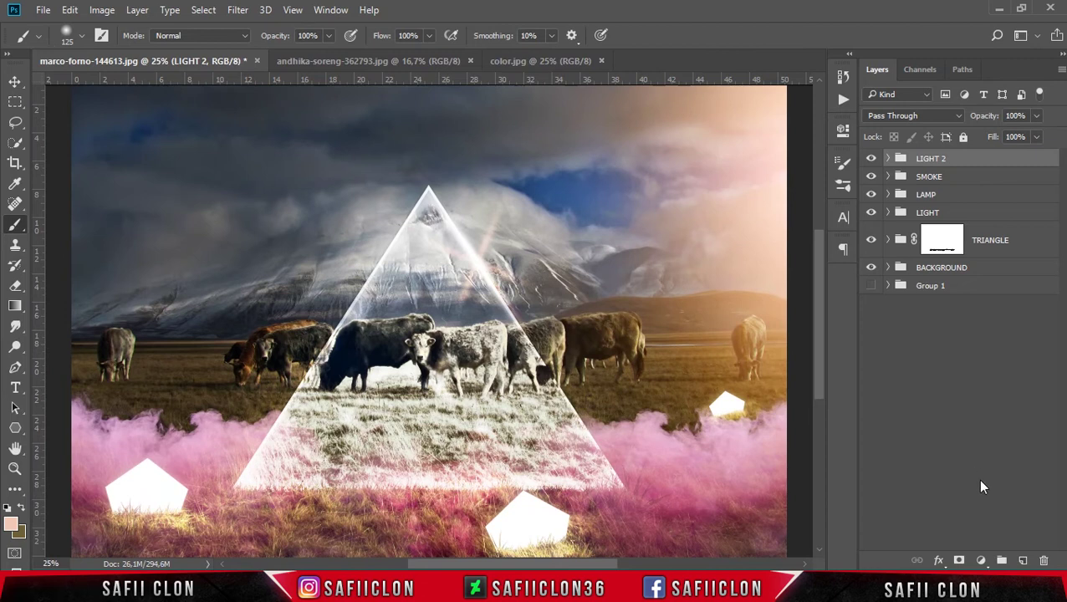
Add a Color Lookup adjustment layer using the Crisp_Winter.look 3D LUT.
click(981, 561)
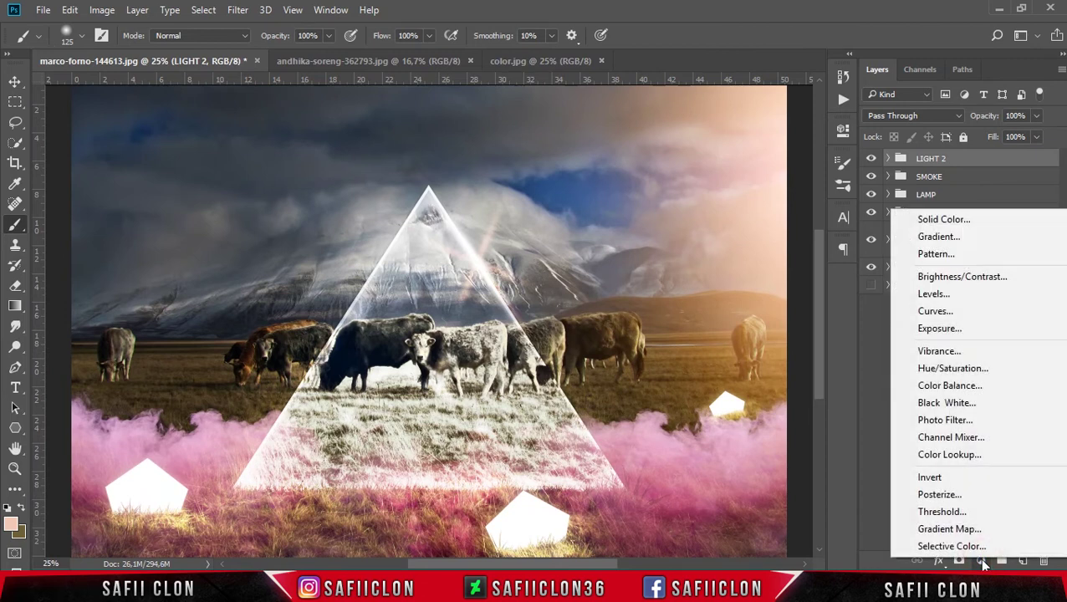
click(971, 455)
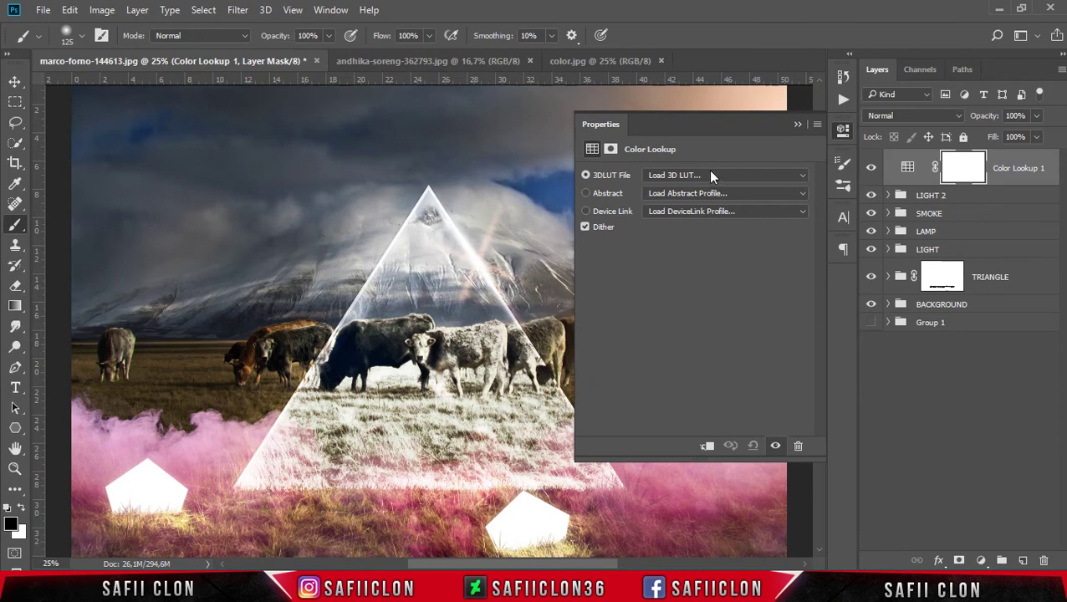
click(711, 173)
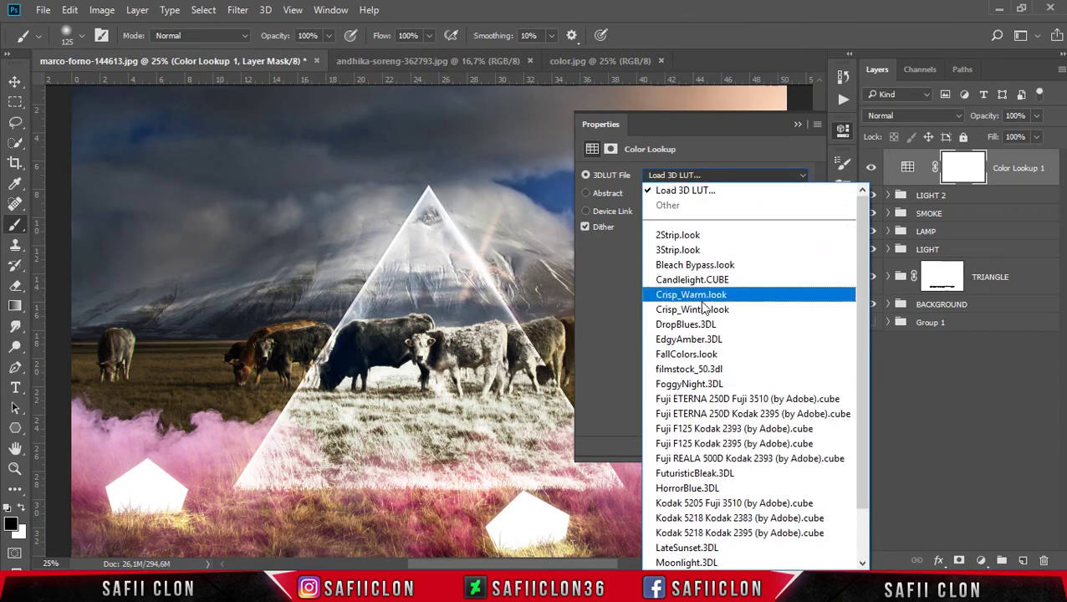
click(716, 311)
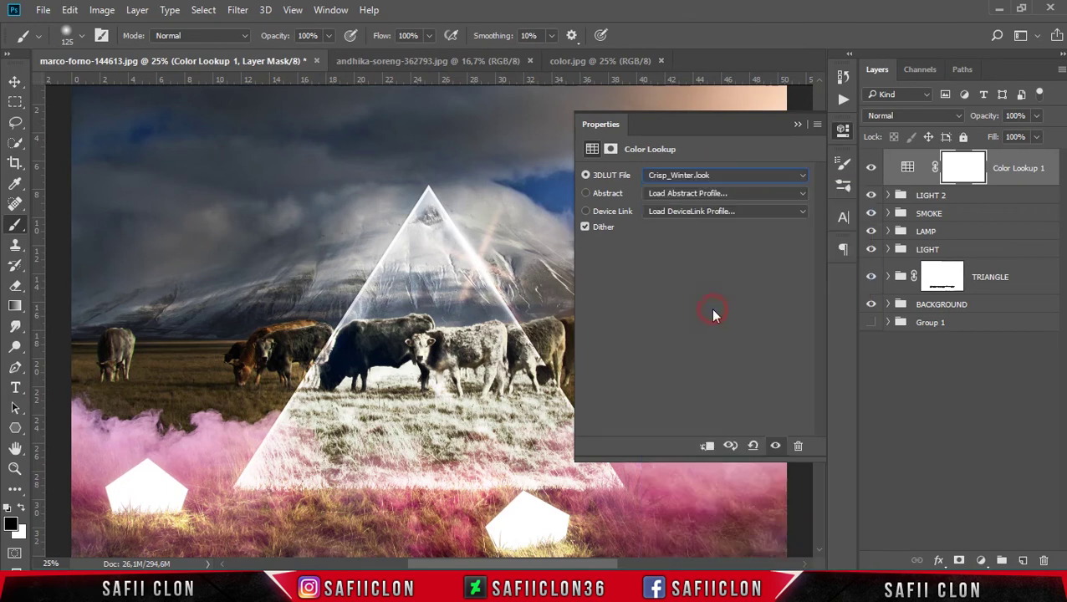
click(797, 126)
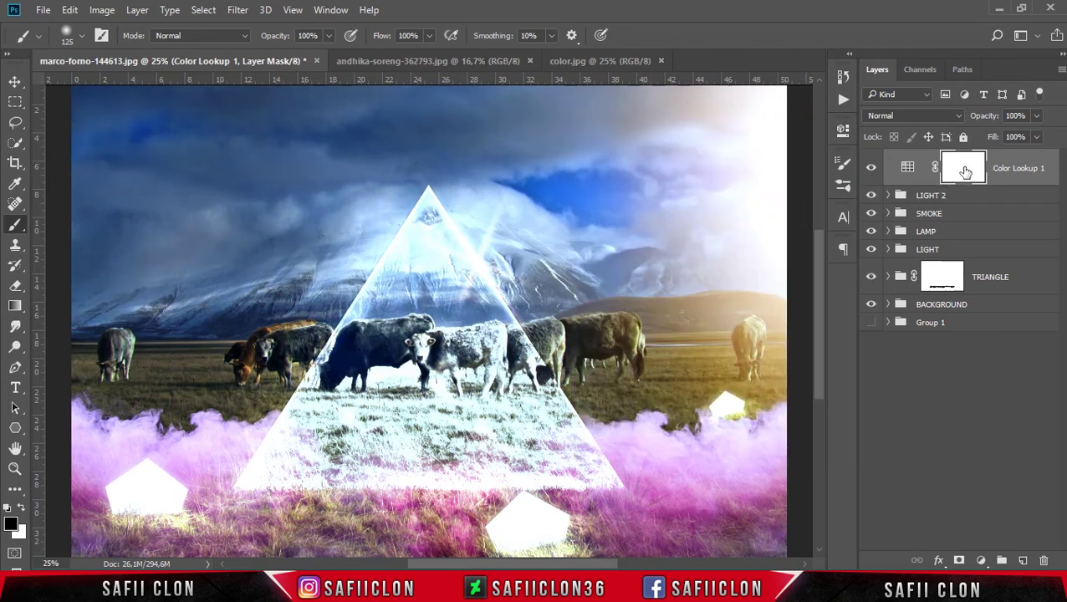
Set up a soft round Brush at 250 px with 19% opacity.
right_click(16, 227)
click(82, 220)
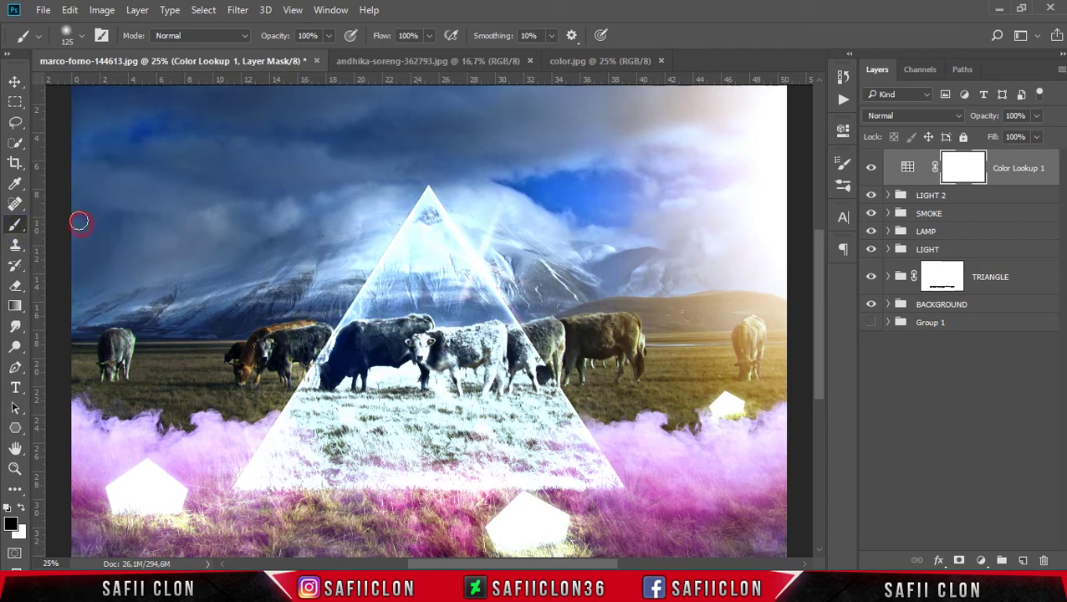
click(80, 36)
click(67, 210)
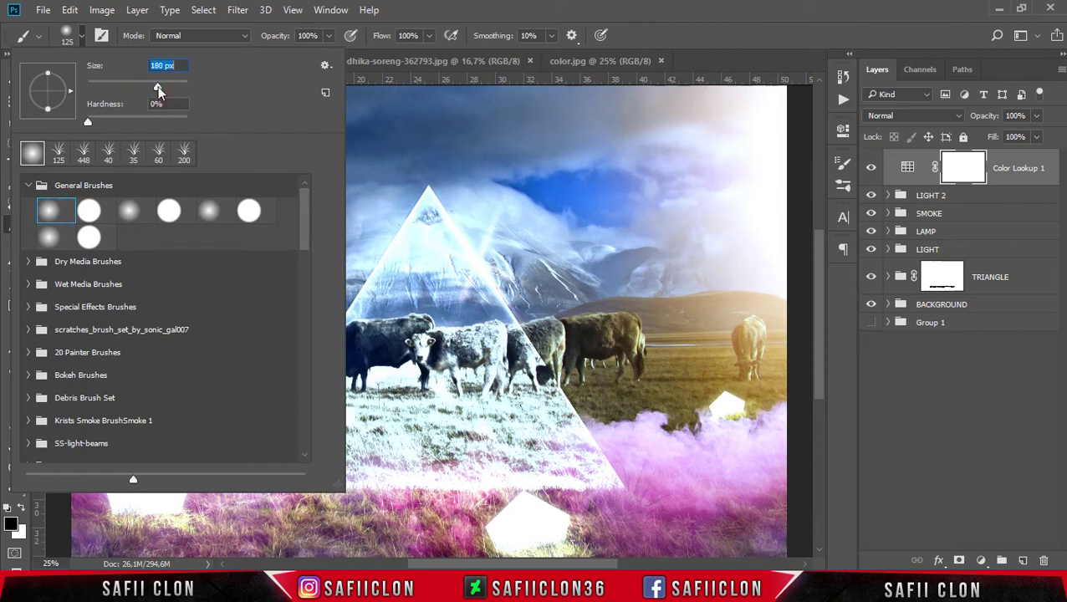
text(250)
key(Return)
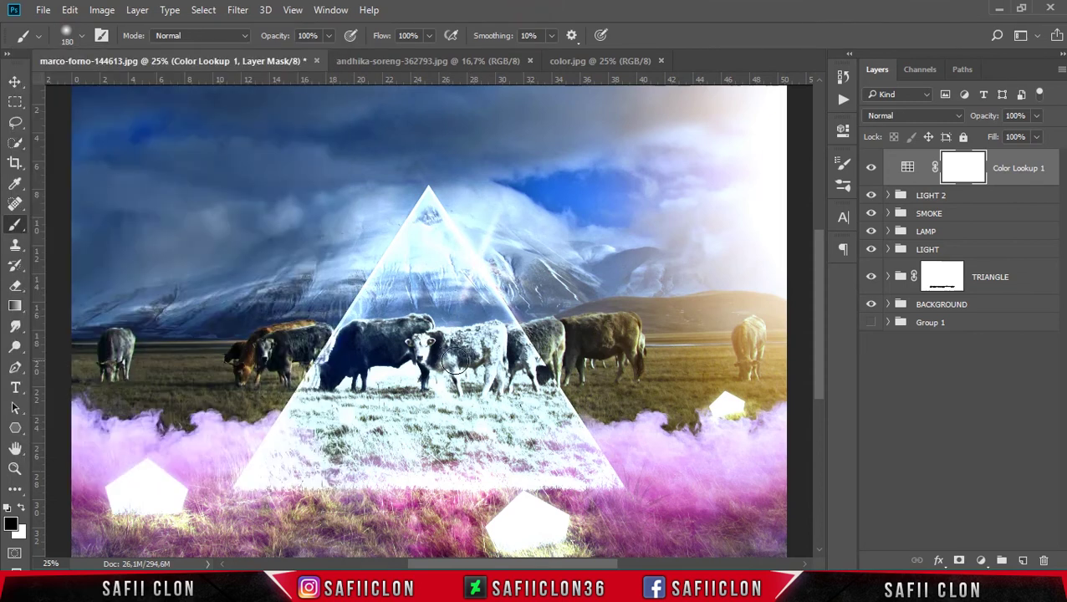
mouse_move(328, 36)
mouse_down()
mouse_move(312, 61)
mouse_move(274, 60)
mouse_up()
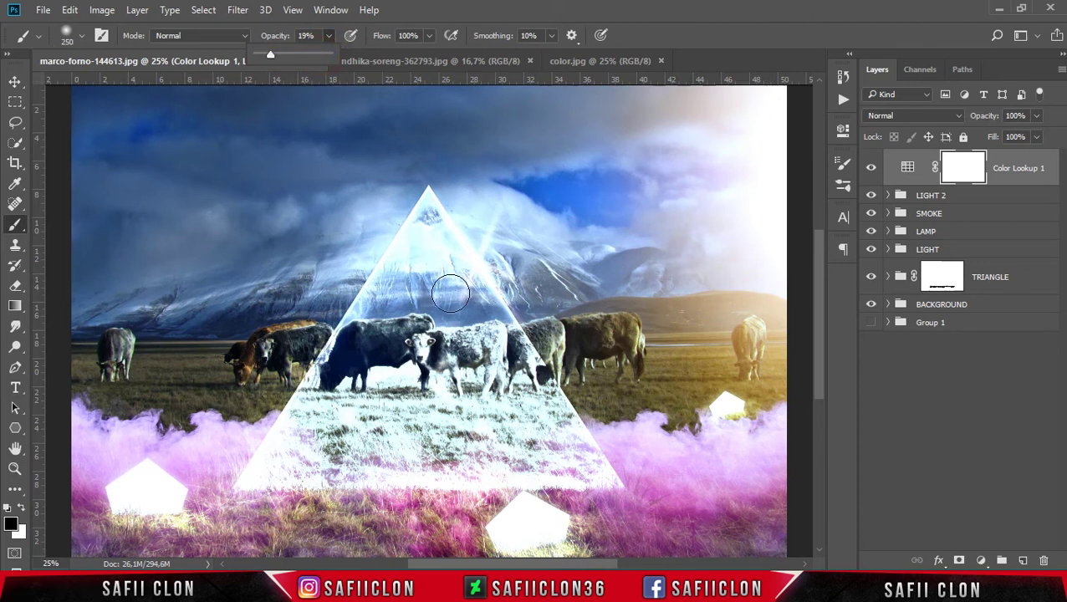
Paint black on the Color Lookup 1 mask over the triangle's peak and the cows.
key(bracketright)
key(bracketright)
key(bracketright)
mouse_move(437, 261)
mouse_down()
mouse_move(434, 251)
mouse_move(443, 256)
mouse_up()
key(bracketleft)
key(bracketleft)
key(bracketleft)
click(401, 267)
drag(374, 328, 562, 457)
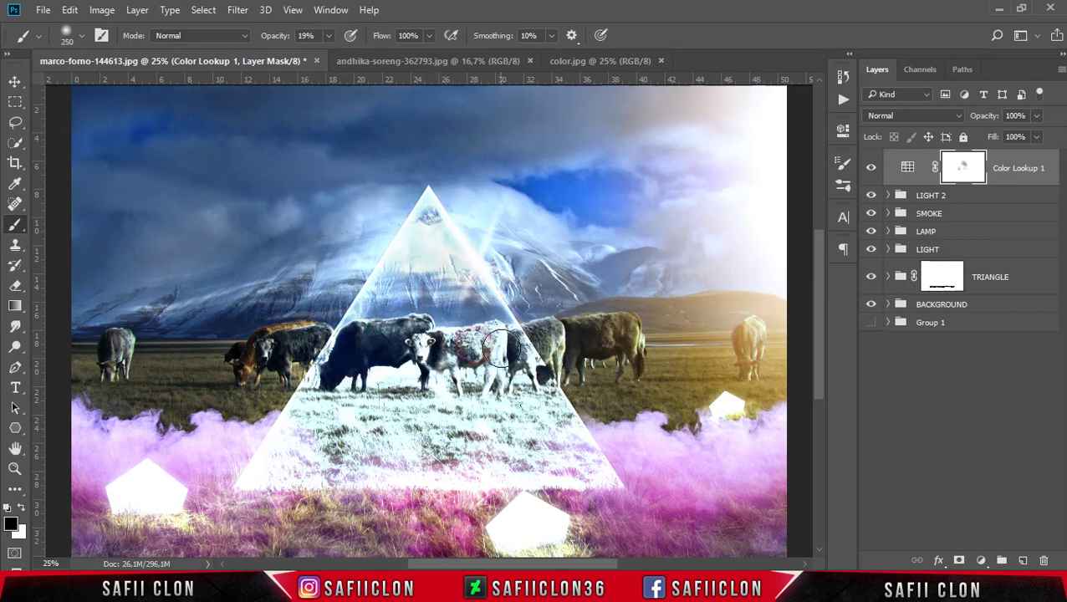
click(368, 422)
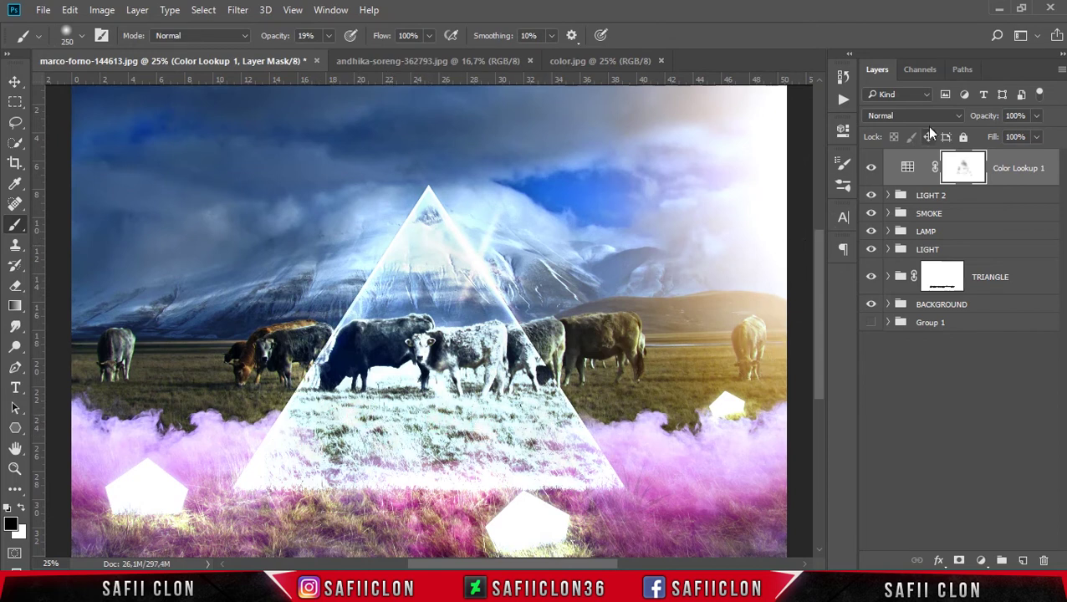
click(933, 117)
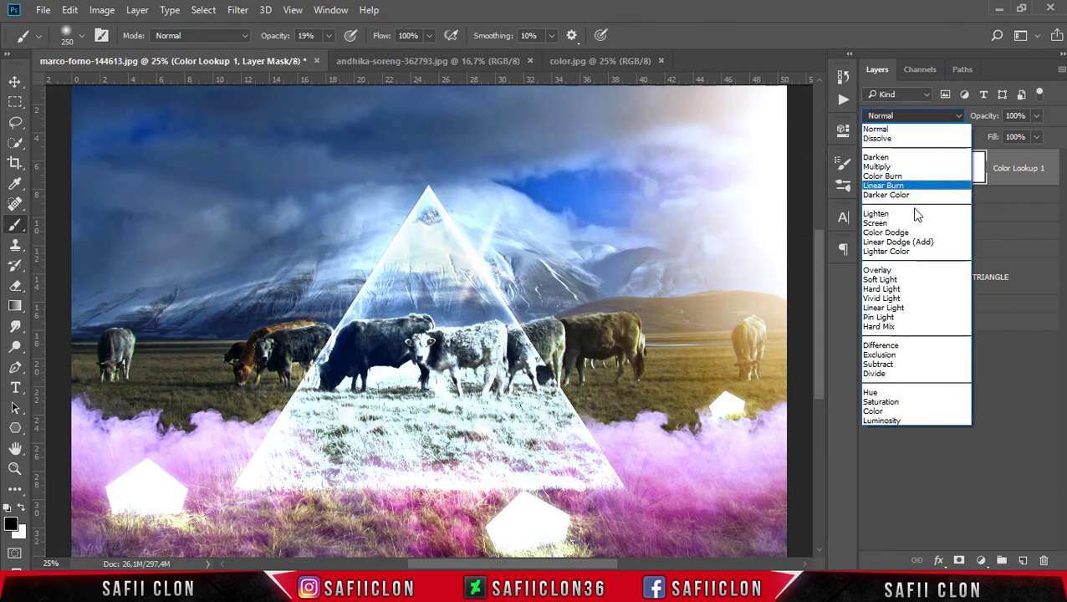
Set Color Lookup 1 to Lighten blend mode at 64% opacity and 41% fill.
click(892, 214)
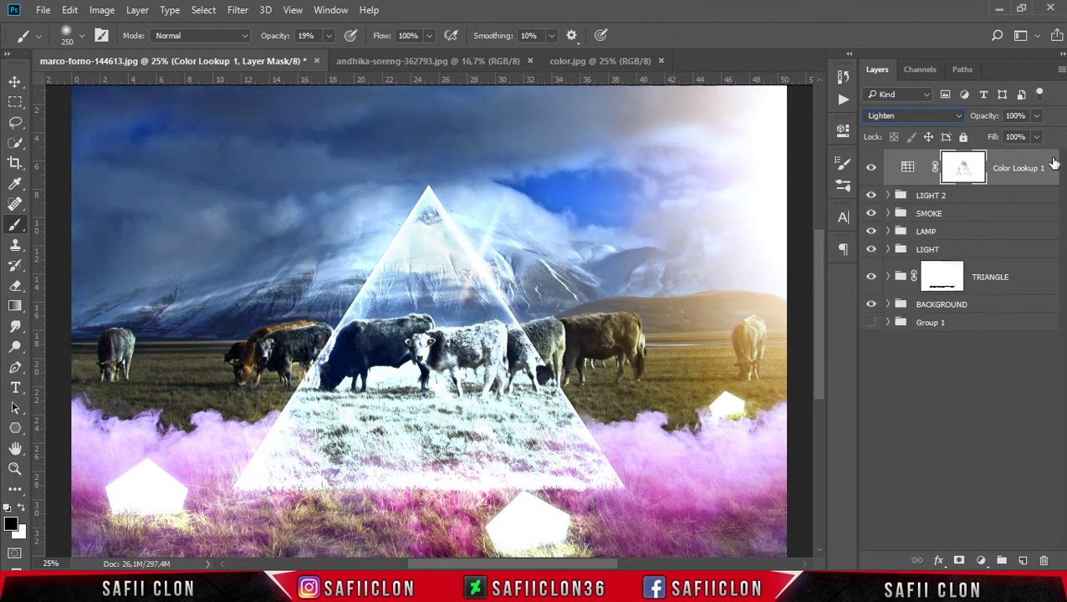
click(1037, 116)
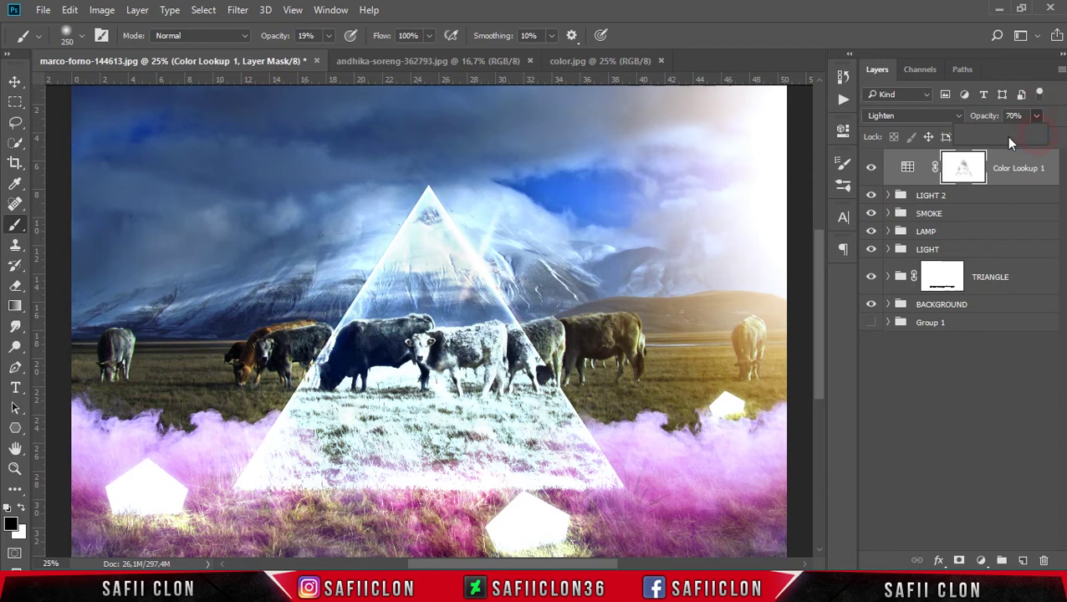
drag(1009, 138, 1011, 139)
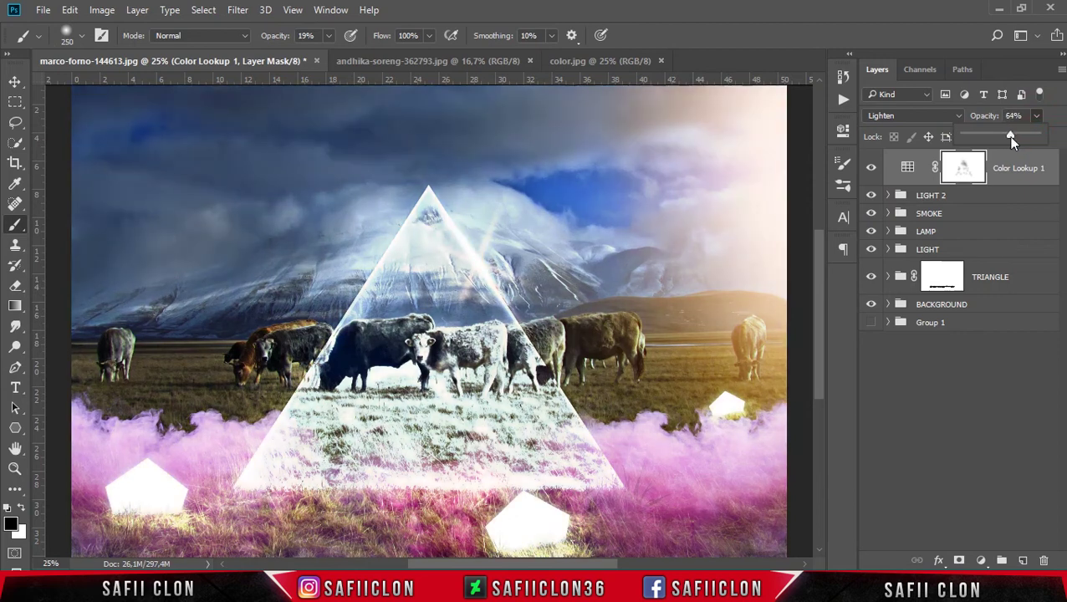
click(1056, 122)
click(1036, 138)
drag(1037, 156, 998, 159)
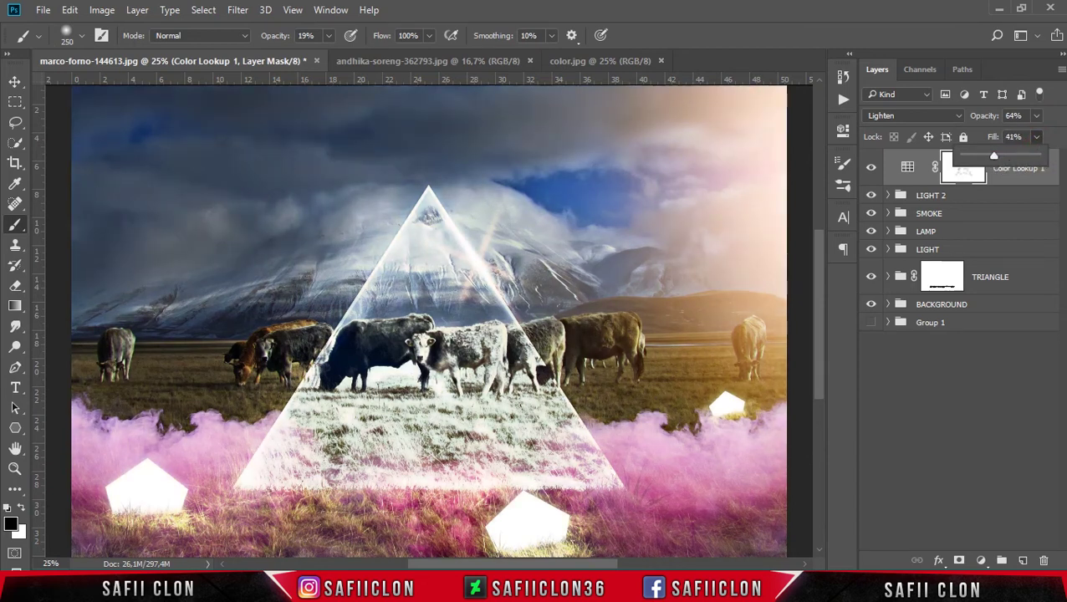
click(1062, 141)
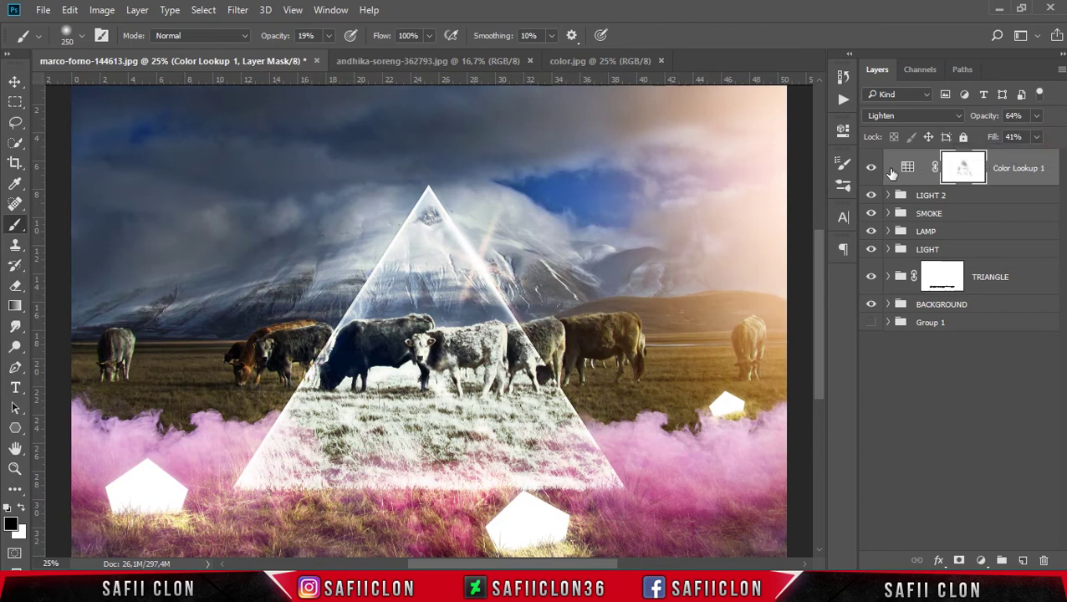
Toggle the Color Lookup grade to compare, then target the Color Lookup 1 layer itself.
click(869, 170)
click(870, 169)
click(1000, 171)
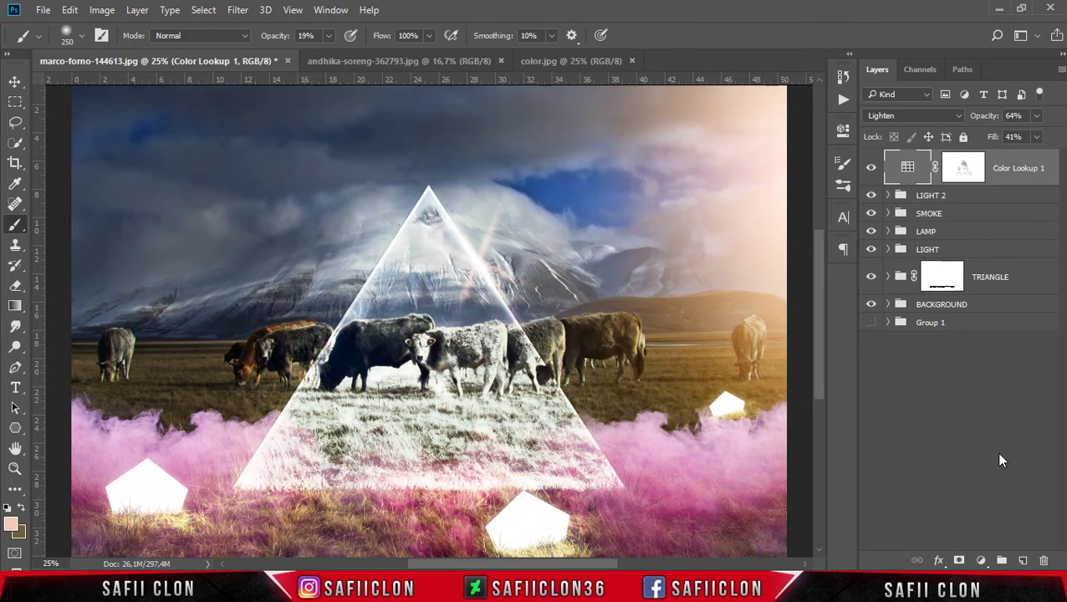
click(982, 560)
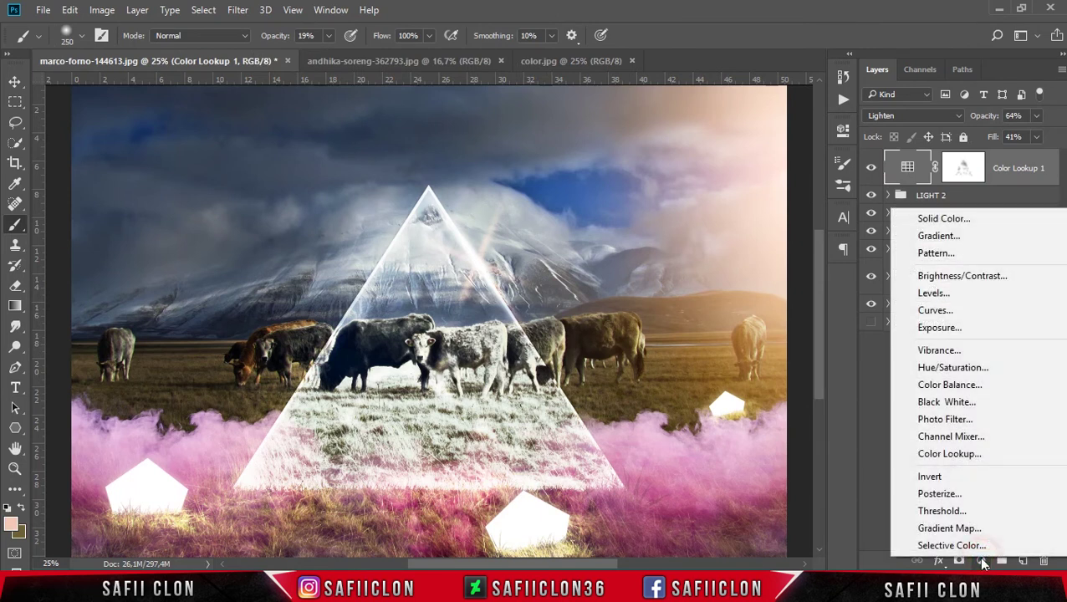
Add a Color Lookup adjustment that loads the Safii Clon Color.cube LUT from disk.
click(974, 455)
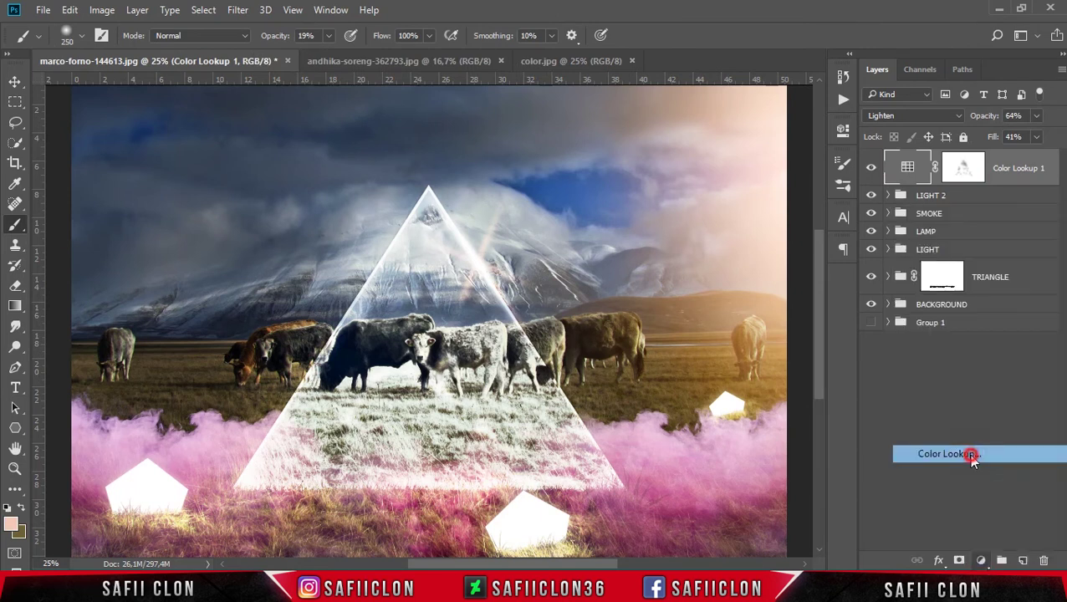
click(731, 178)
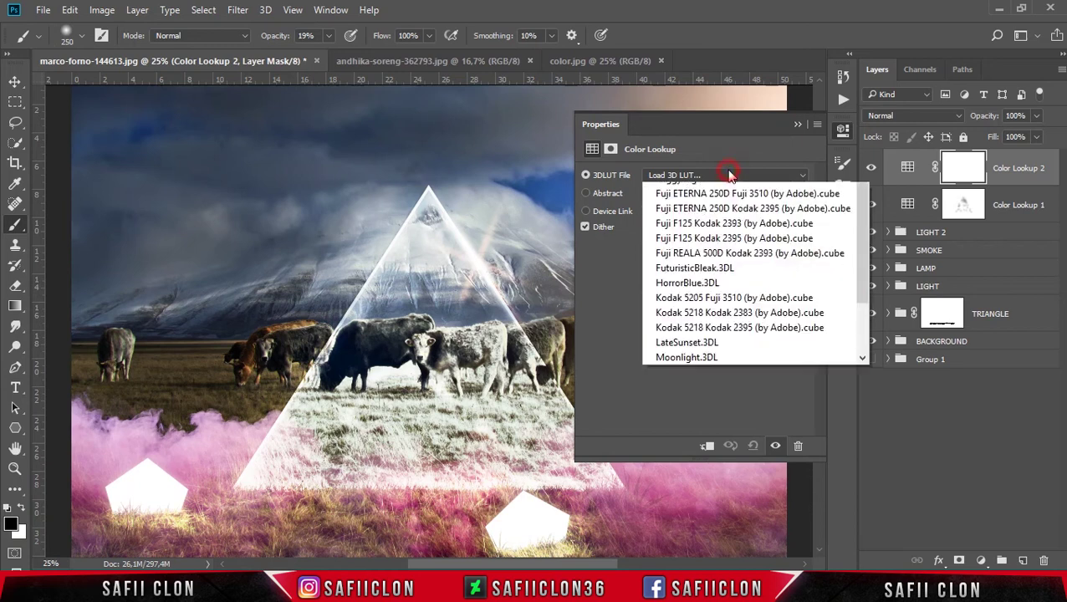
click(717, 192)
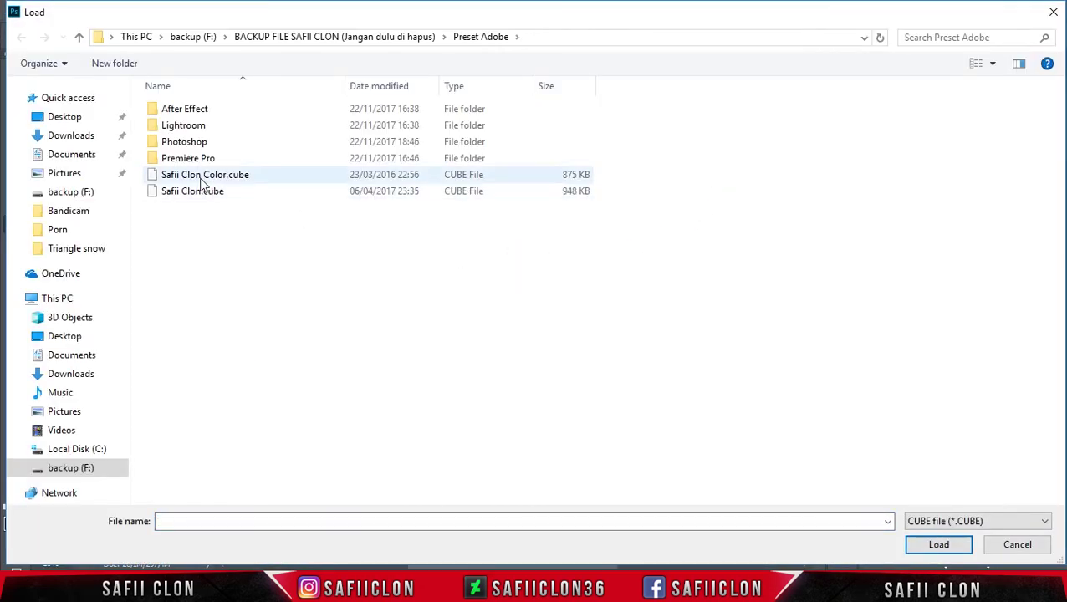
click(215, 175)
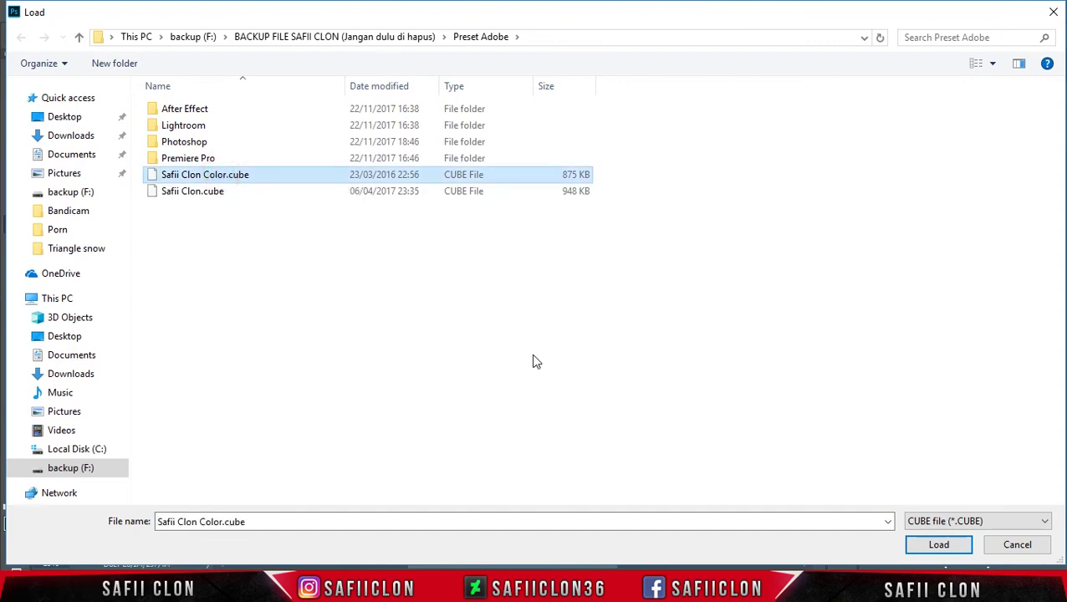
click(939, 545)
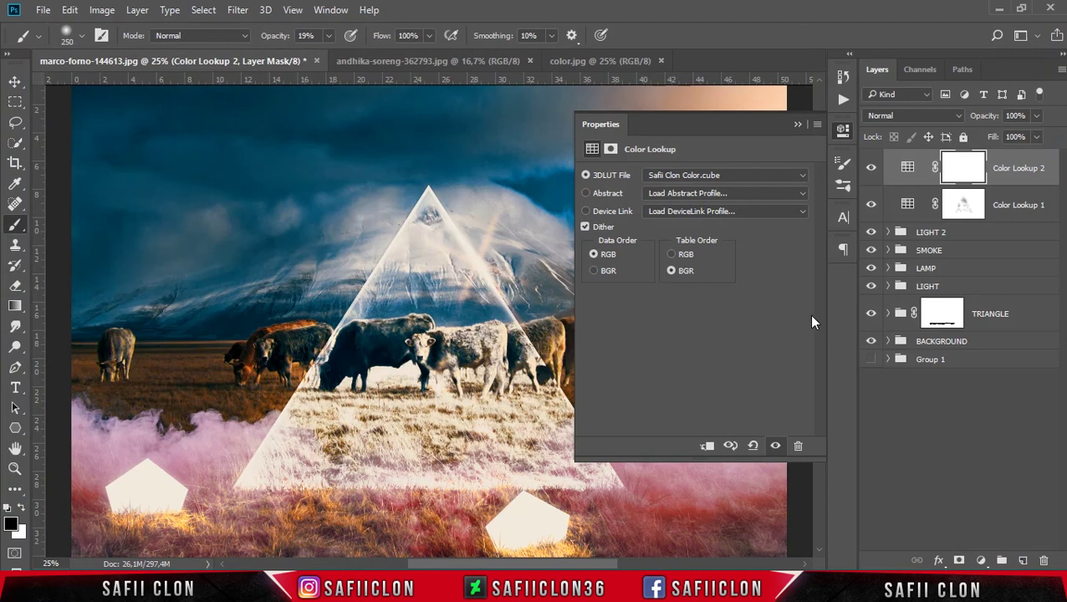
click(798, 123)
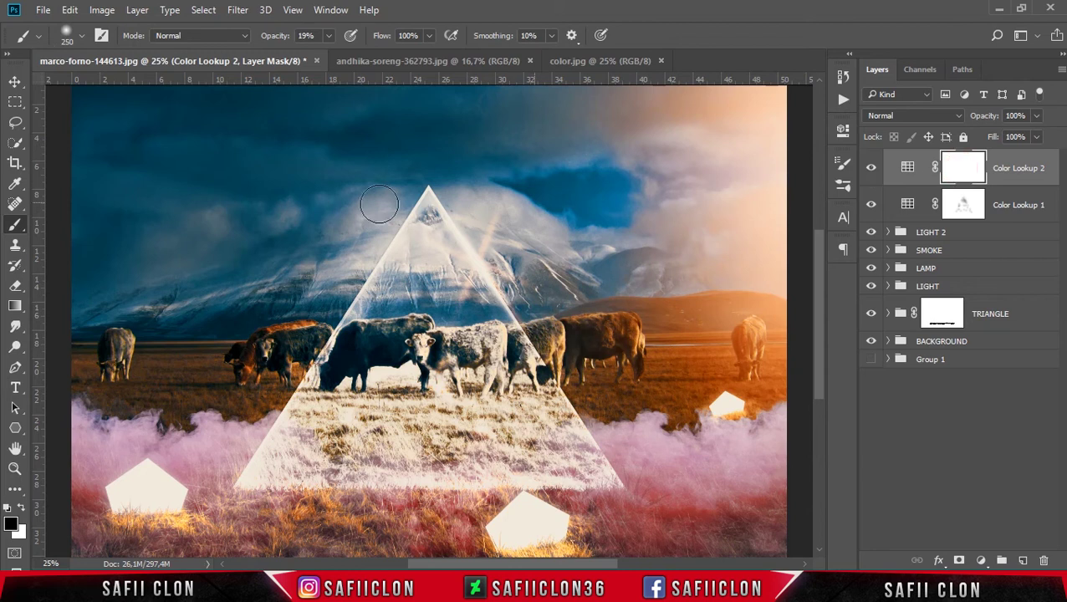
Paint black on the Color Lookup 2 mask over the cows and grass inside the triangle.
right_click(19, 225)
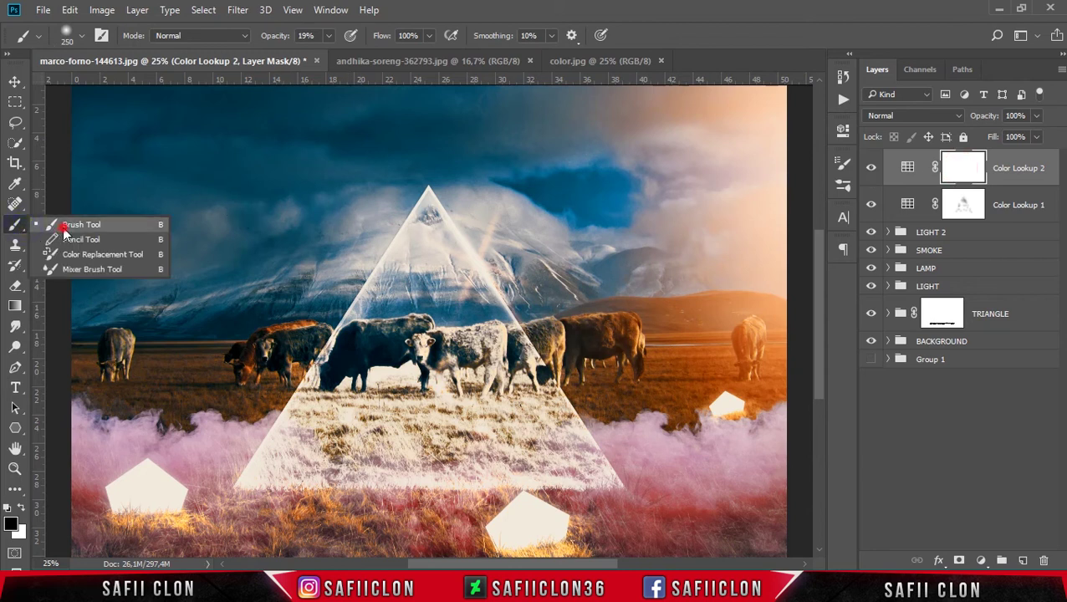
click(67, 226)
mouse_move(360, 414)
mouse_down()
mouse_move(512, 361)
mouse_move(409, 317)
mouse_up()
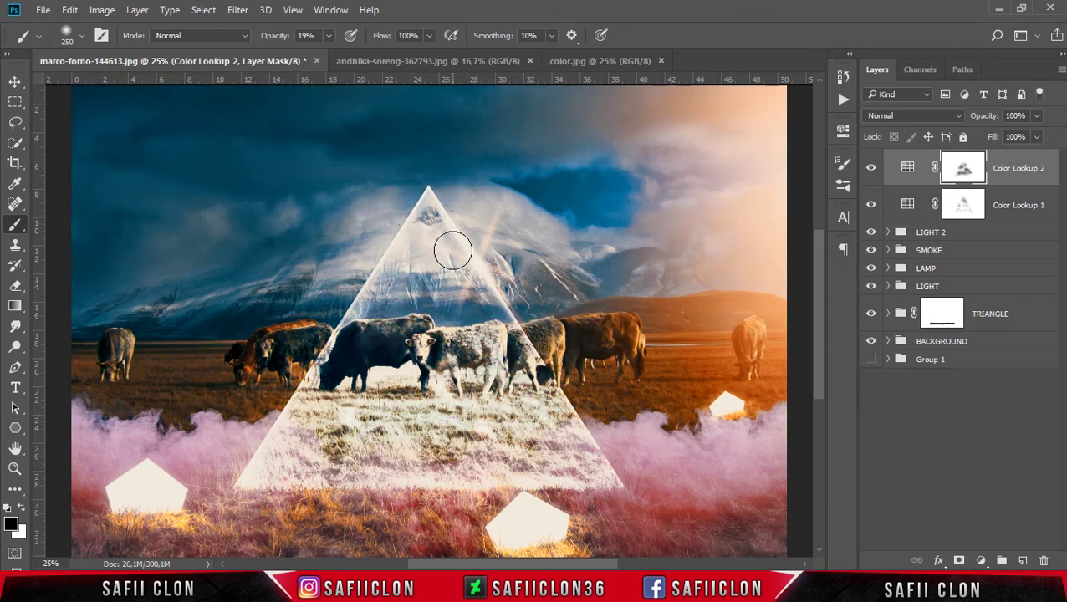
drag(291, 461, 443, 389)
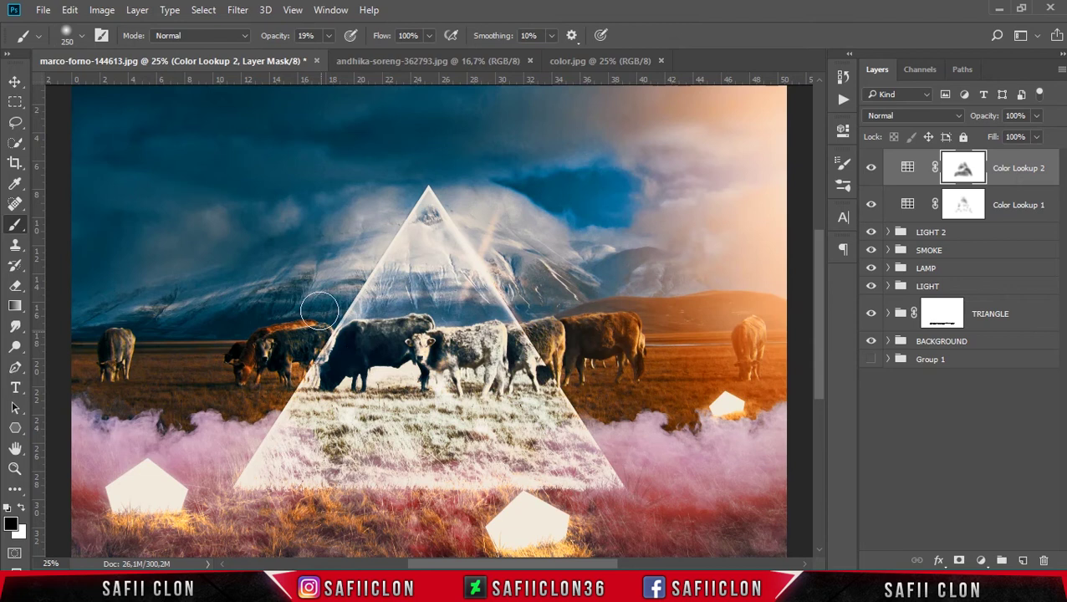
Resize the brush to 600, zoom out, and stamp all visible layers into a new Layer 5.
scroll(251, 250, up, 1)
key(bracketright)
key(bracketright)
key(bracketright)
key(bracketleft)
key(ctrl+minus)
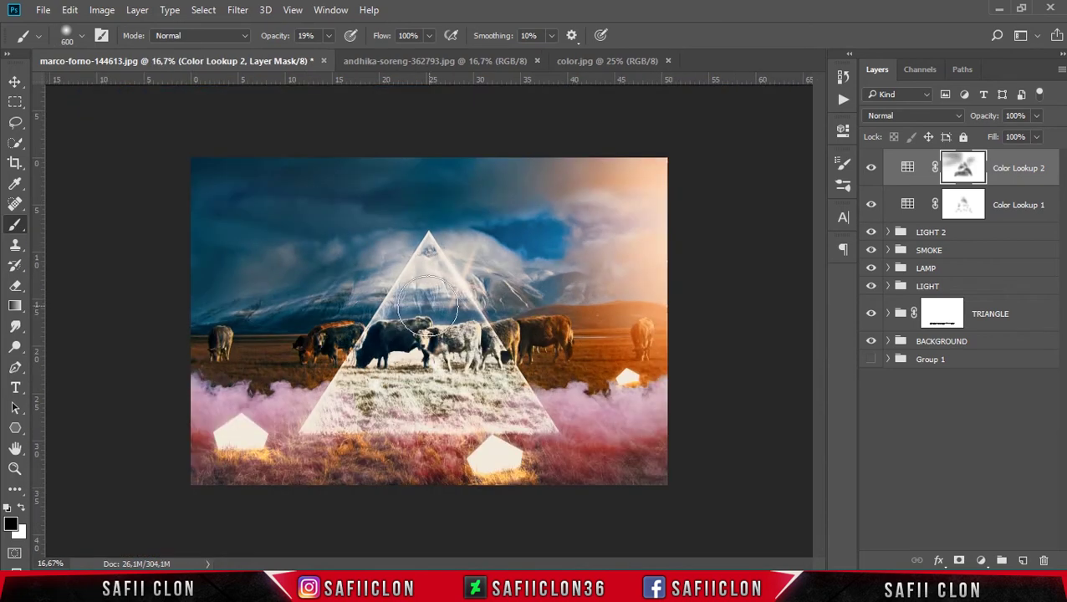
click(15, 83)
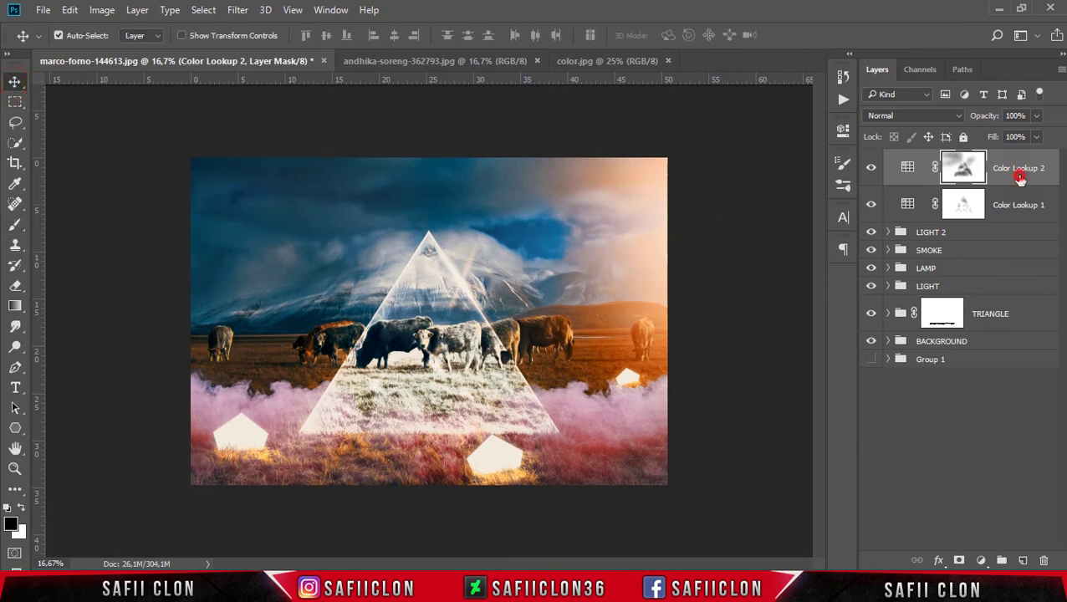
key(ctrl+shift+alt+e)
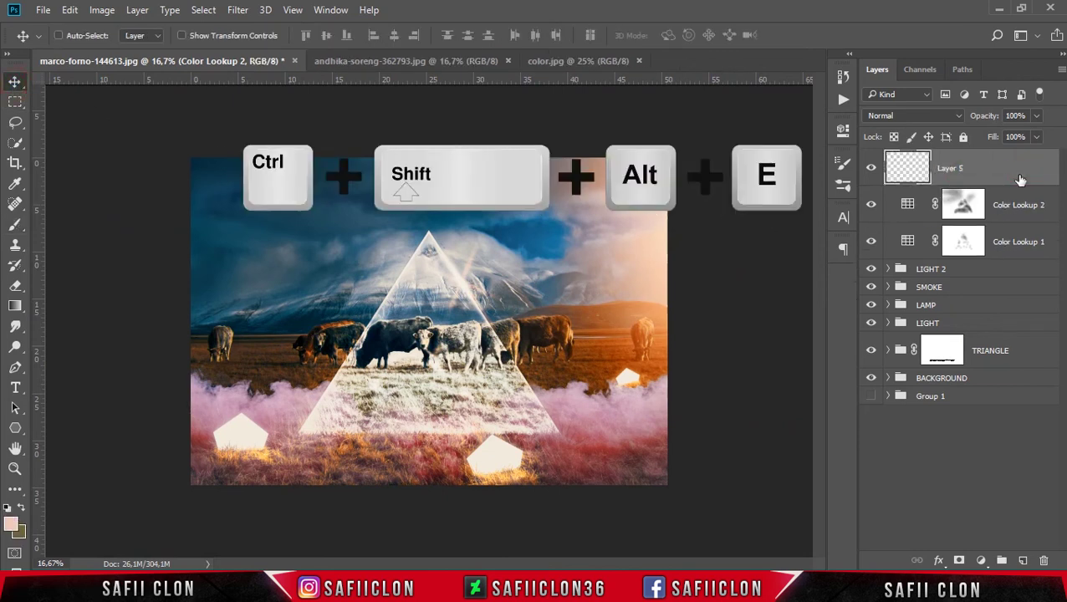
Convert the merged layer to a smart object and rename it CAMERA RAW.
right_click(1001, 171)
mouse_move(725, 251)
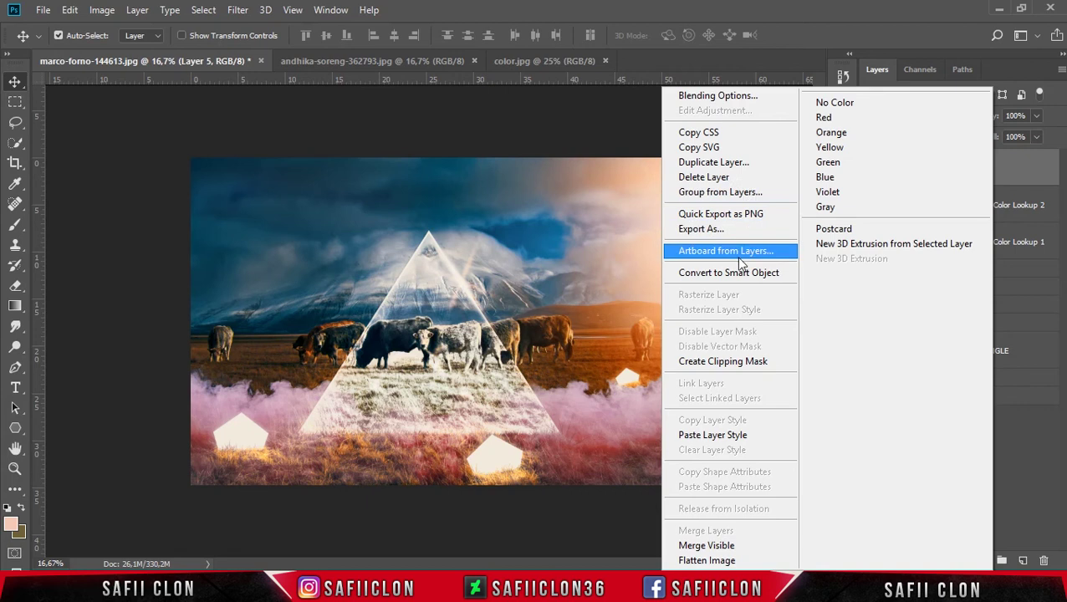
click(767, 279)
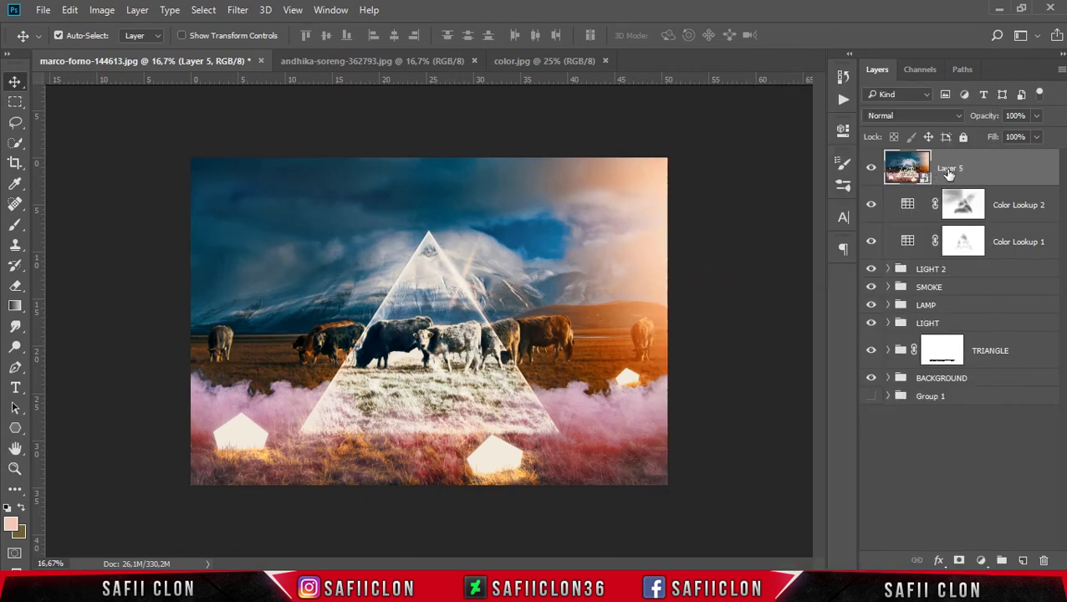
double_click(953, 170)
text(CAME)
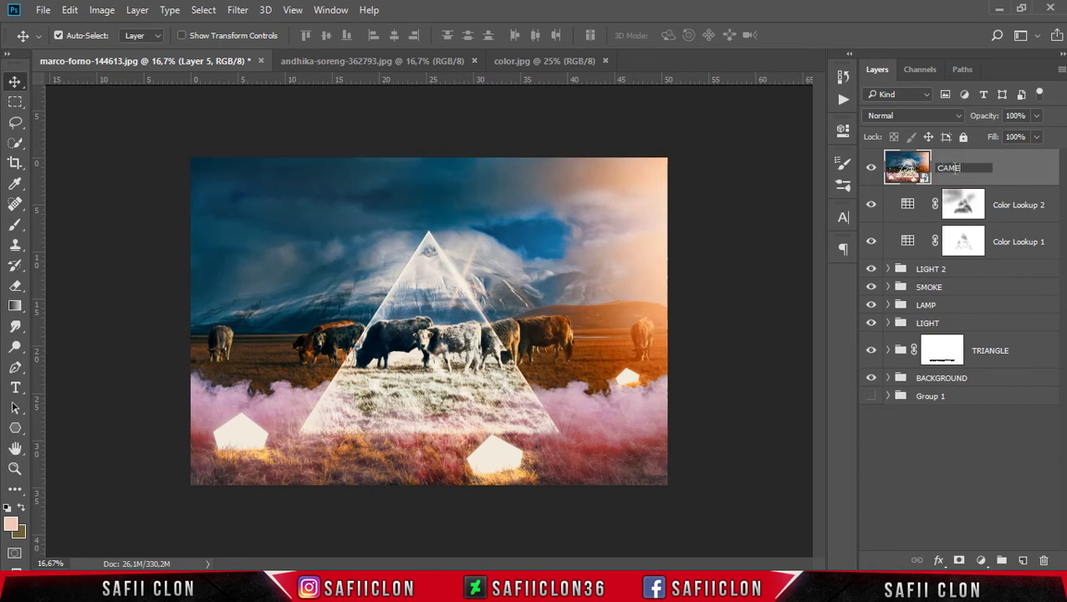
text(RA RAW)
key(Return)
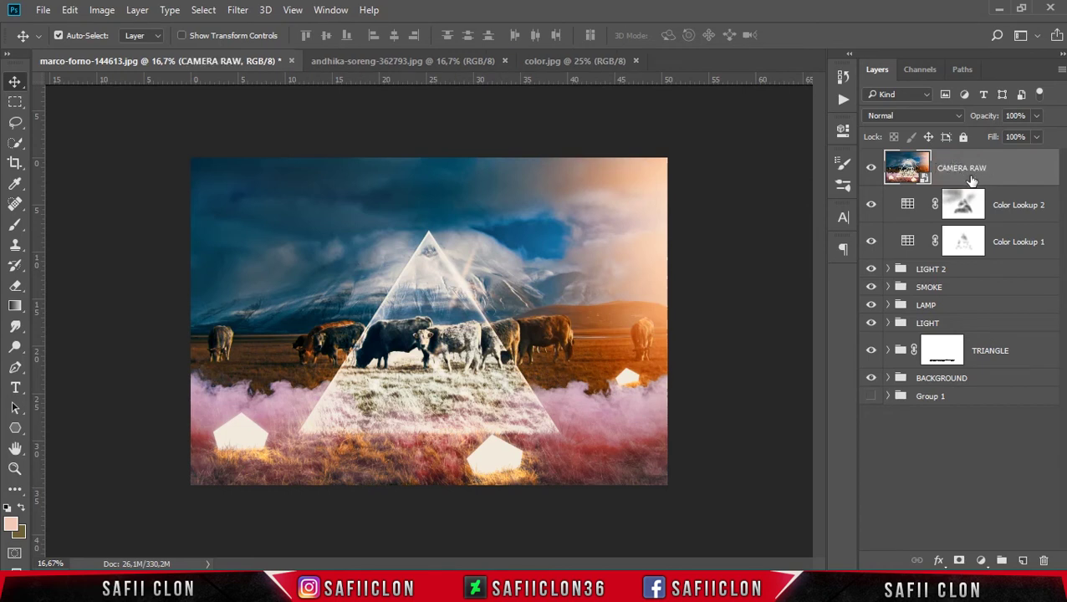
Group Color Lookup 1 and 2 into a group named COLOR LOOKUP, then select CAMERA RAW.
click(1031, 219)
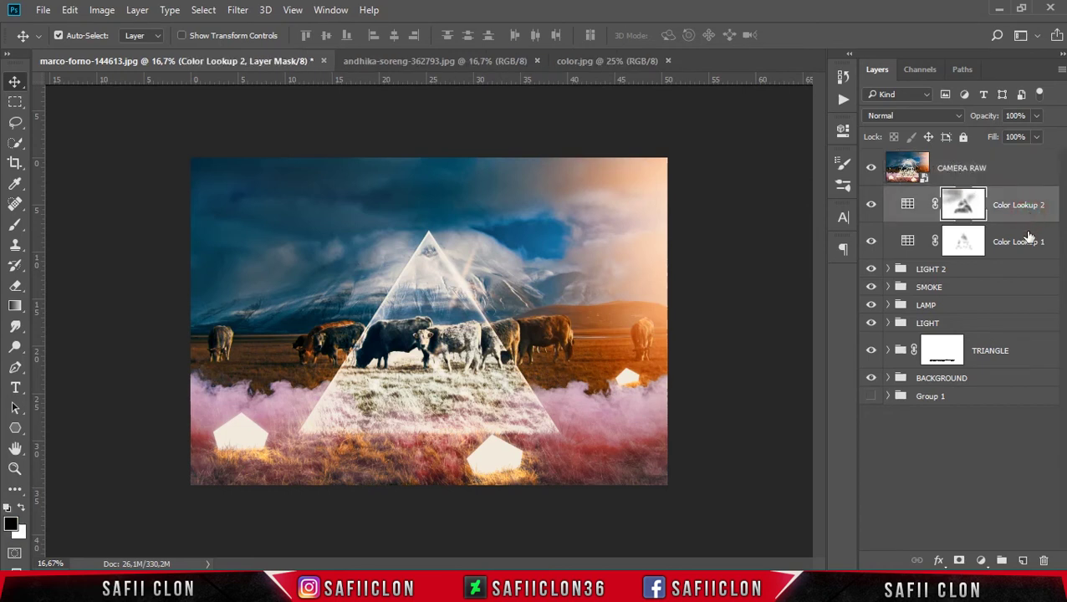
shift+click(1028, 240)
right_click(1028, 240)
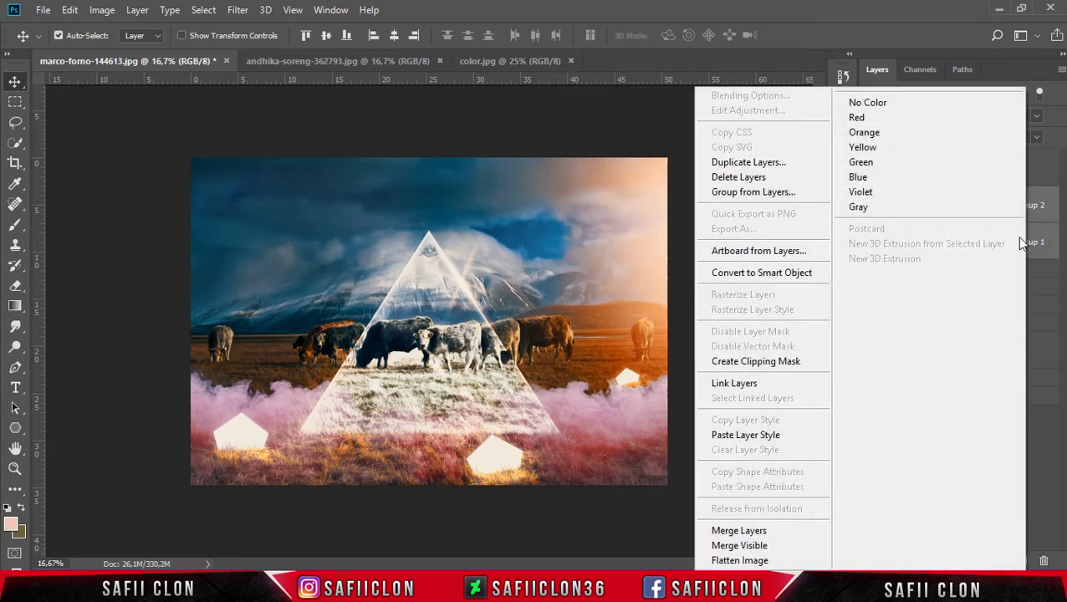
click(776, 193)
text(COLOR LOOKUP)
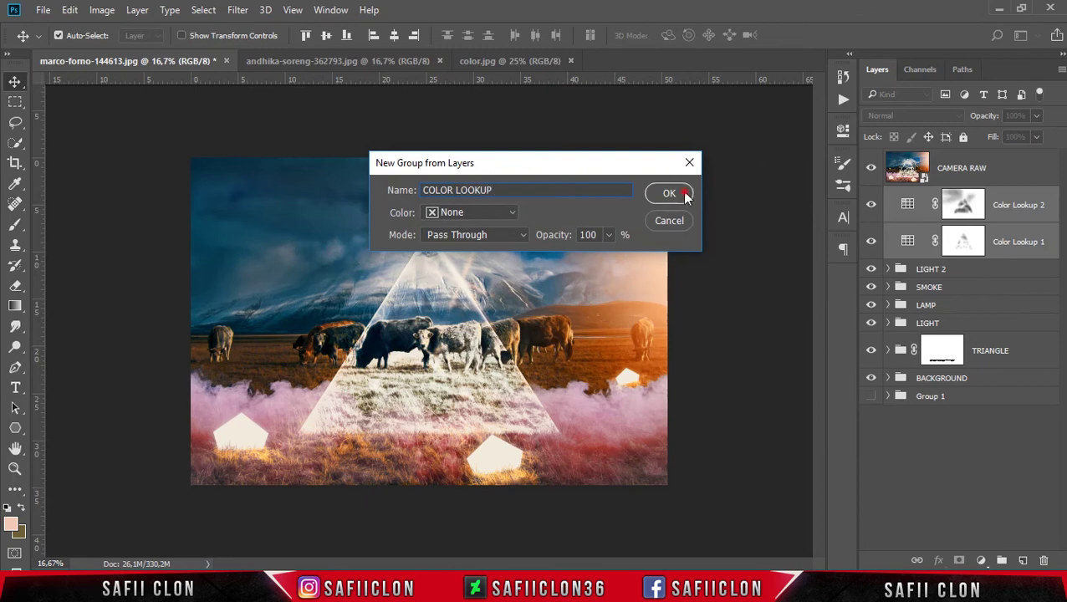
click(669, 193)
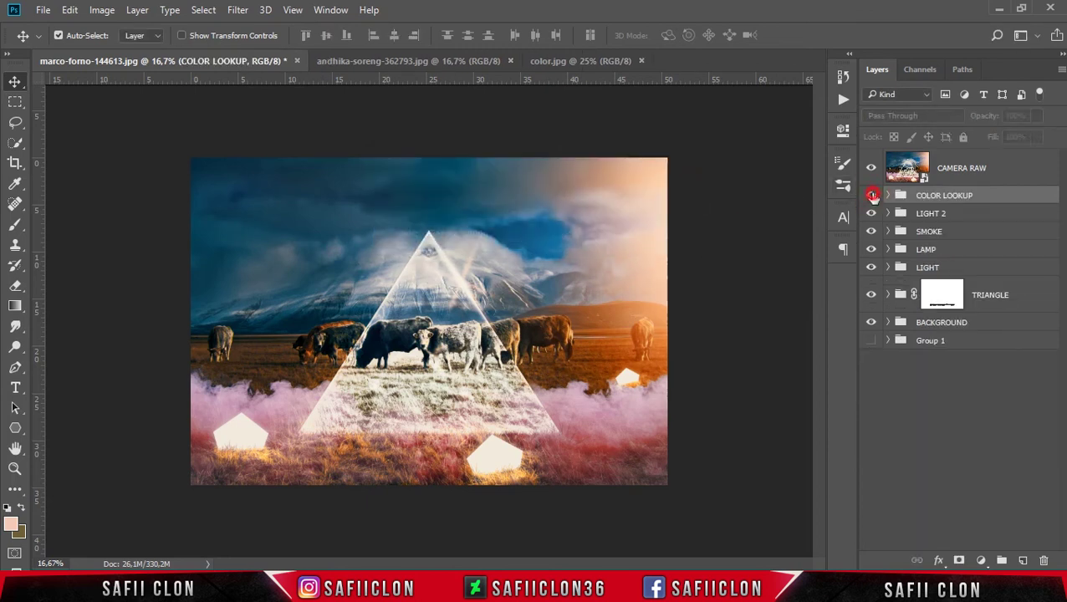
click(962, 171)
Apply a Camera Raw filter with Temperature -7, Exposure +0.05 and Highlights -43.
click(237, 10)
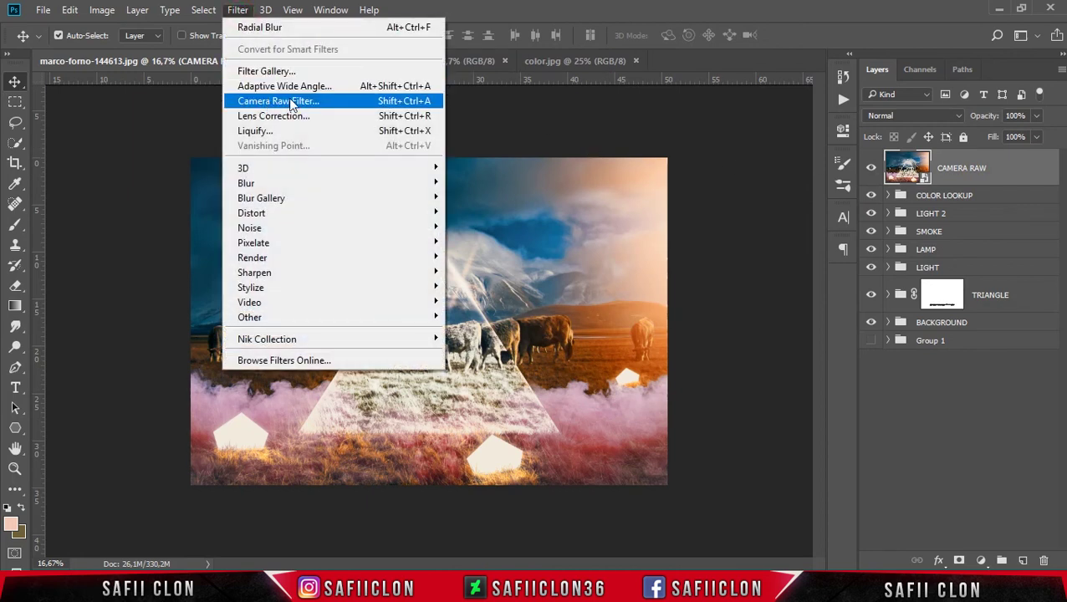
click(292, 102)
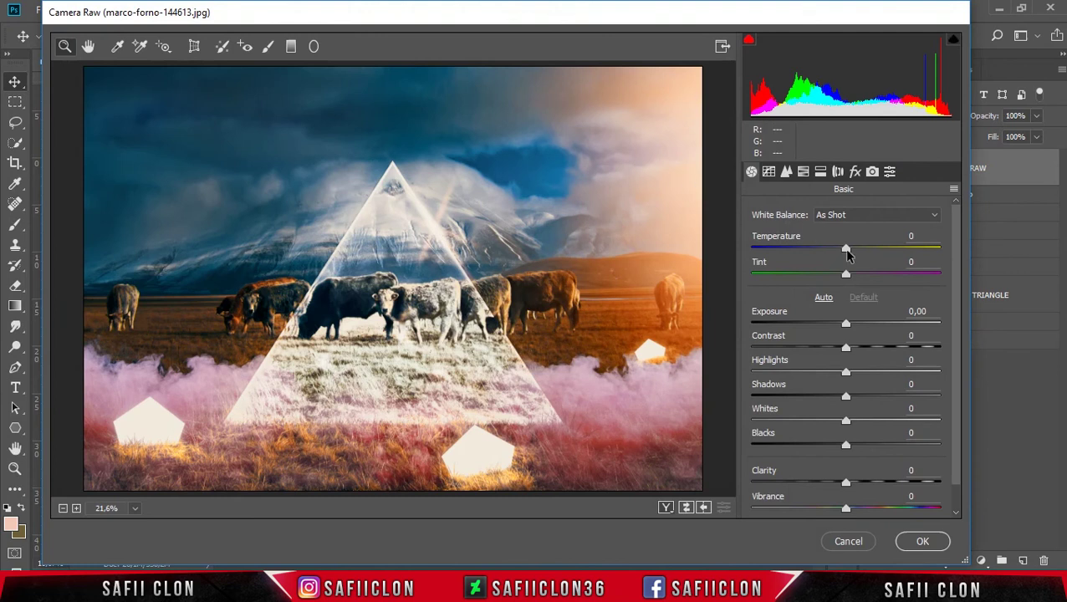
drag(848, 254, 842, 255)
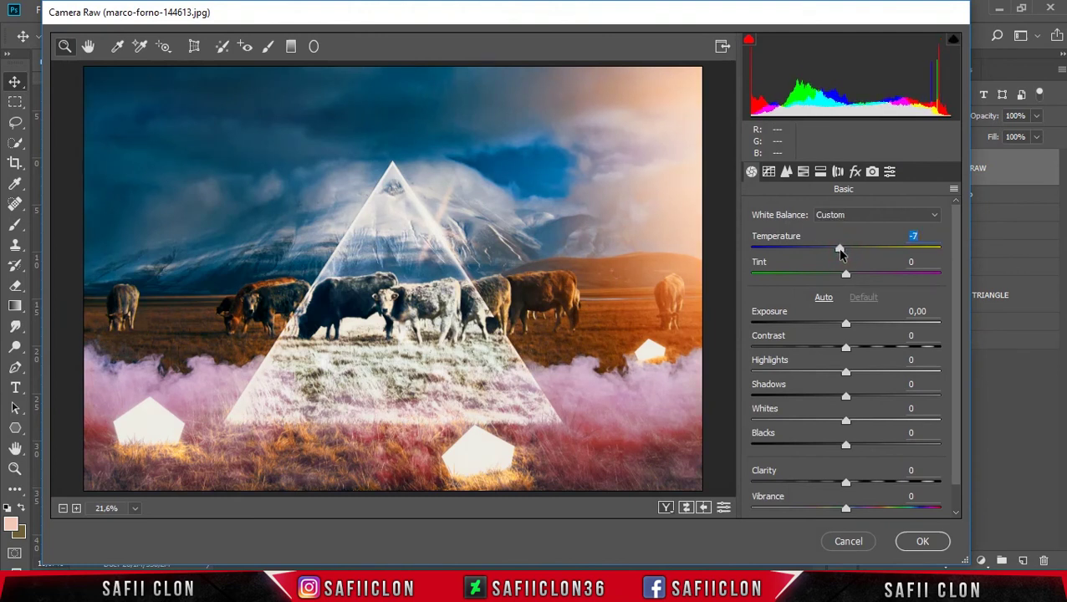
drag(845, 322, 847, 322)
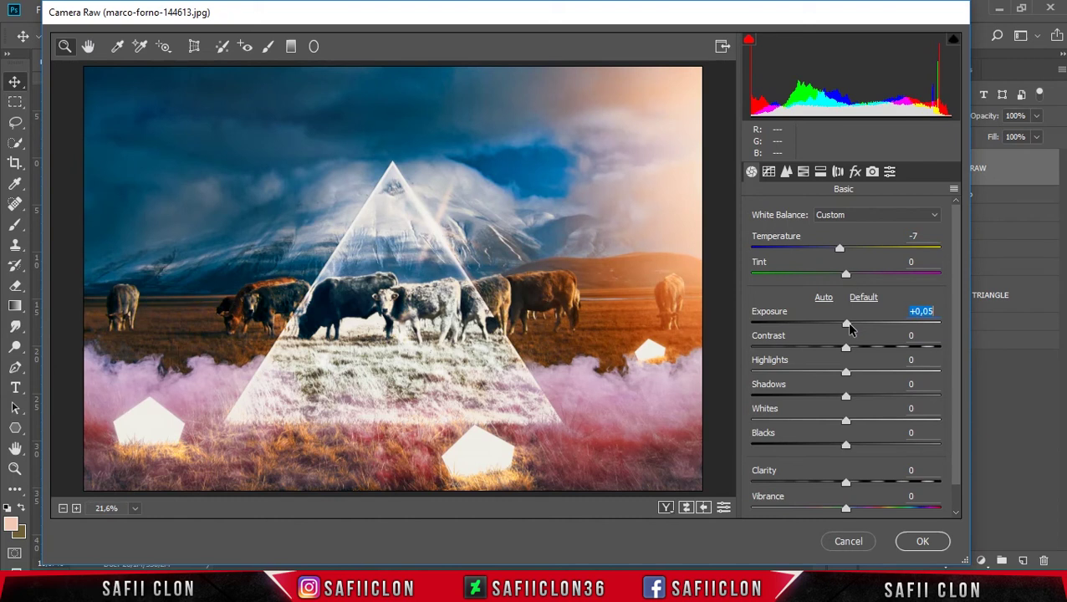
mouse_move(846, 371)
mouse_down()
mouse_move(802, 374)
mouse_move(841, 349)
mouse_up()
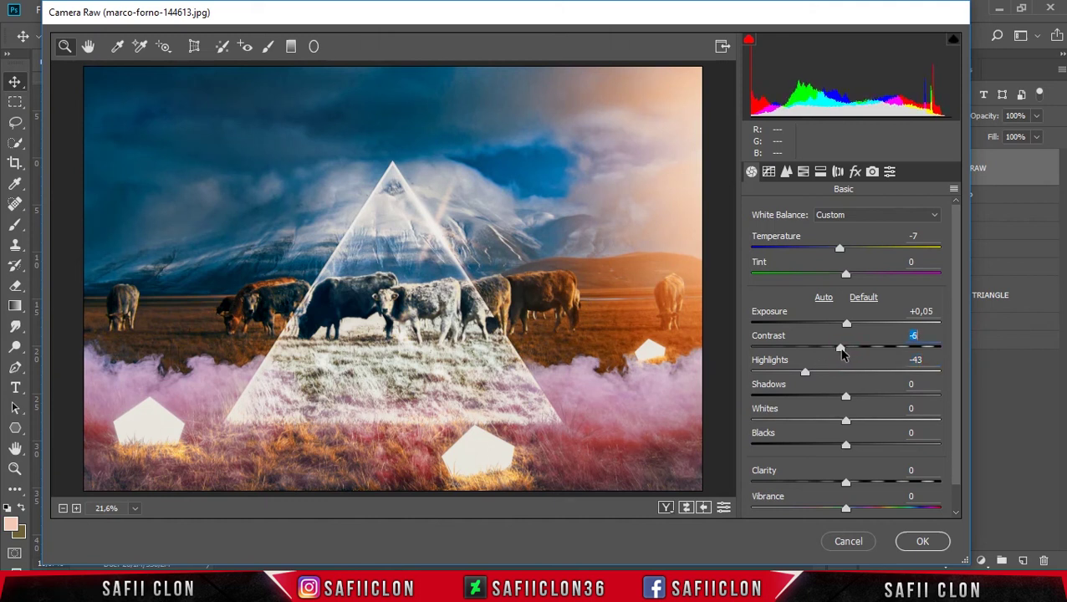
Set Shadows +36, Whites +25, Blacks -30 and Vibrance +6.
drag(846, 396, 871, 398)
drag(873, 392, 886, 392)
click(887, 393)
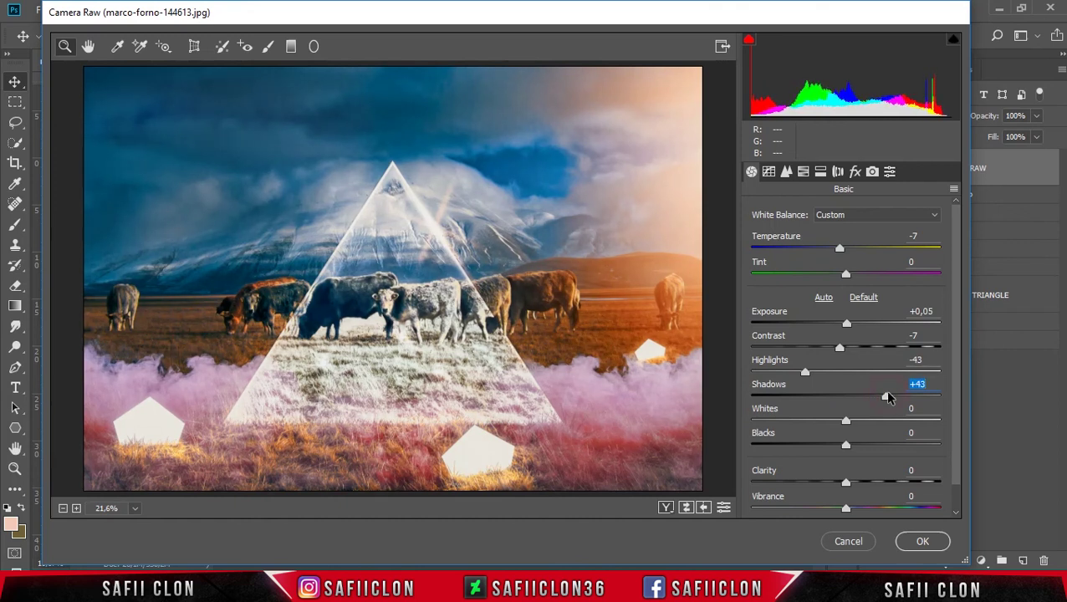
mouse_move(888, 394)
mouse_down()
mouse_move(862, 420)
mouse_move(869, 425)
mouse_move(809, 448)
mouse_up()
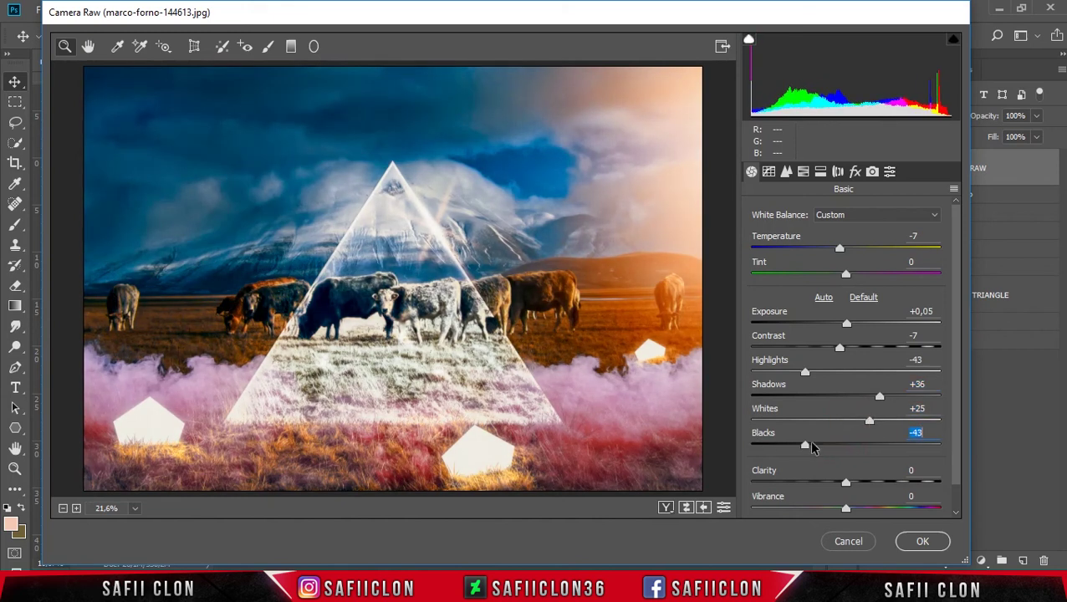
mouse_move(810, 448)
mouse_down()
mouse_move(780, 450)
mouse_move(819, 449)
mouse_up()
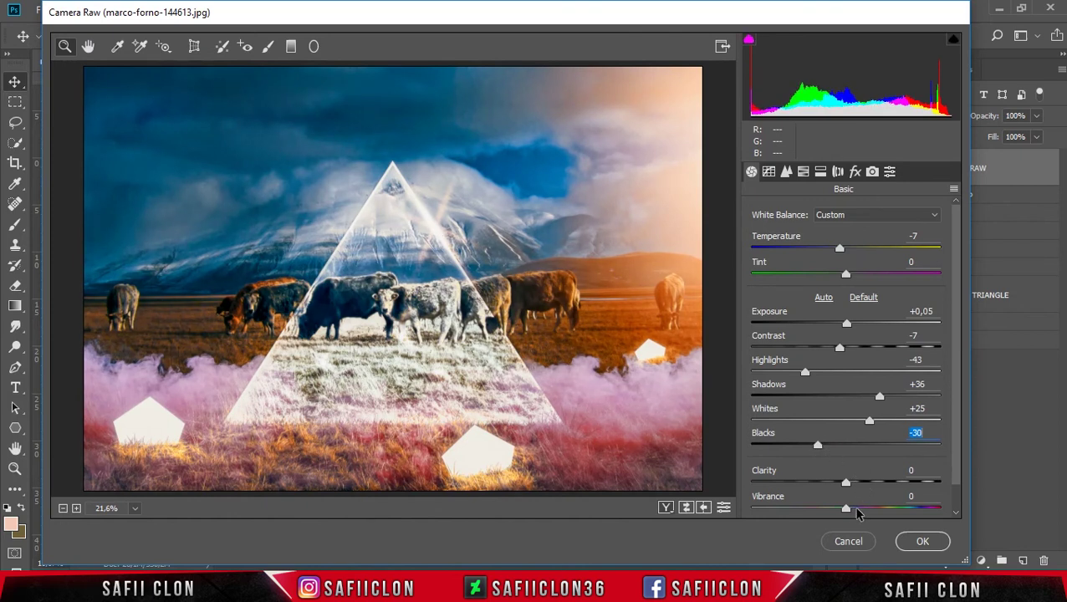
drag(850, 511, 854, 515)
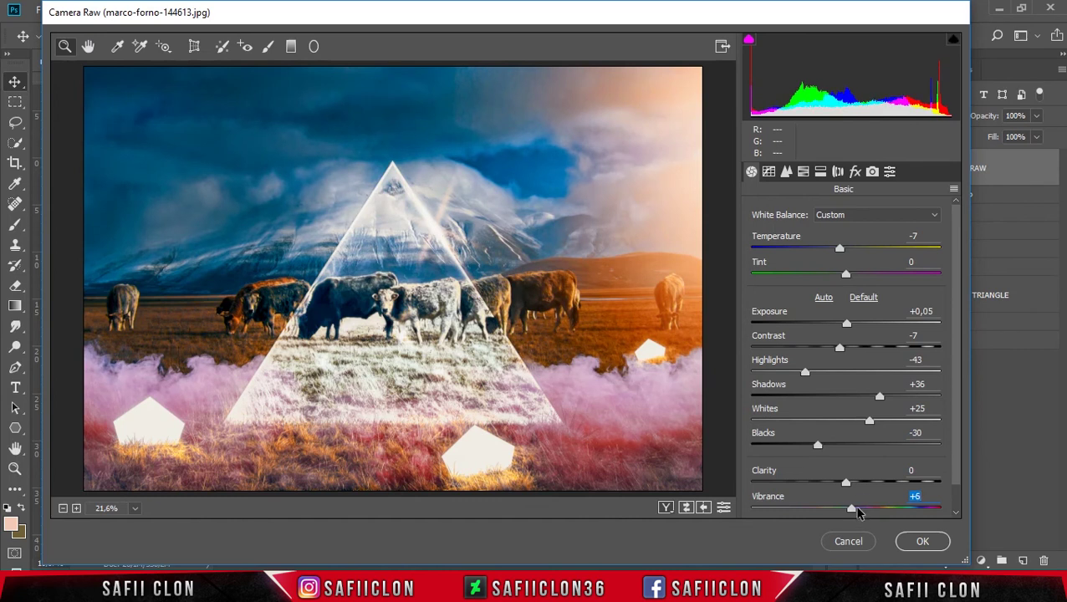
Set the Detail tab's Sharpening Amount to 44.
click(786, 172)
mouse_move(755, 238)
mouse_down()
mouse_move(833, 247)
mouse_move(807, 237)
mouse_up()
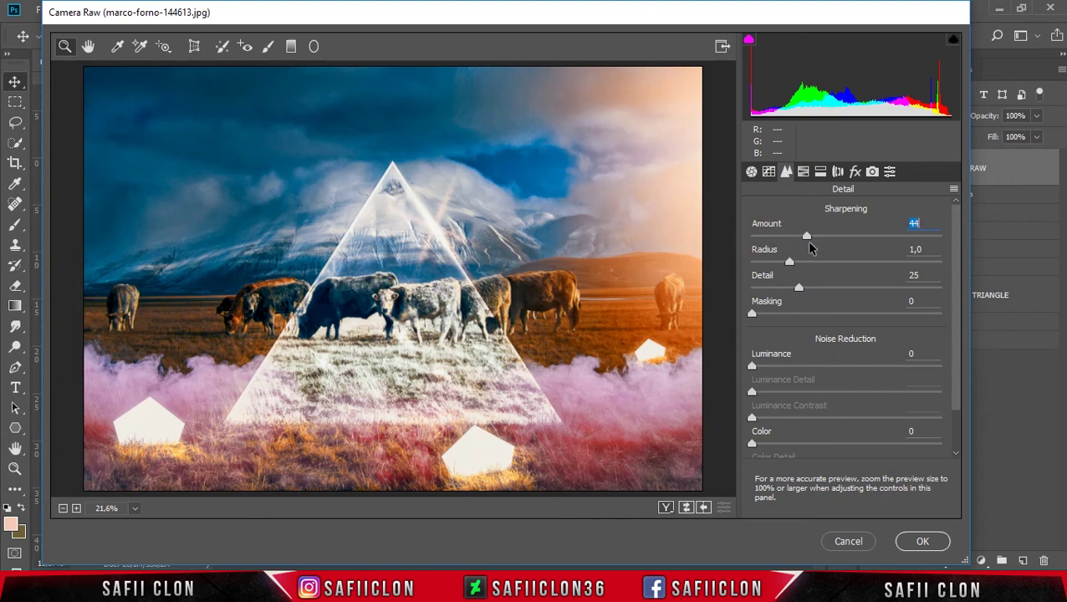
click(804, 172)
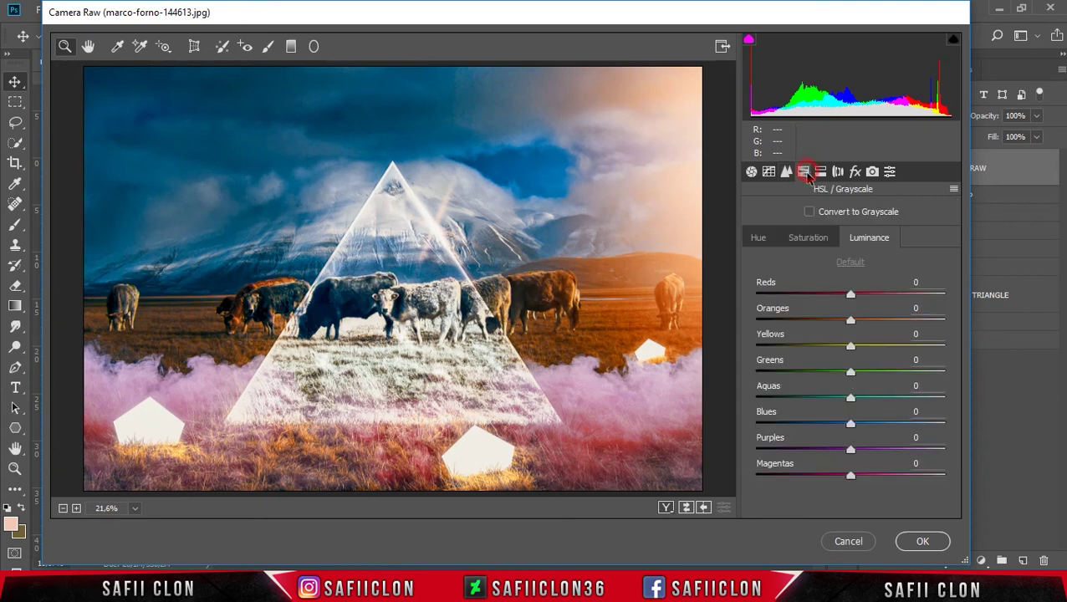
Shift hues Aquas +33, Blues +18, Purples -64; boost saturation Aquas +18, Blues +31.
click(758, 239)
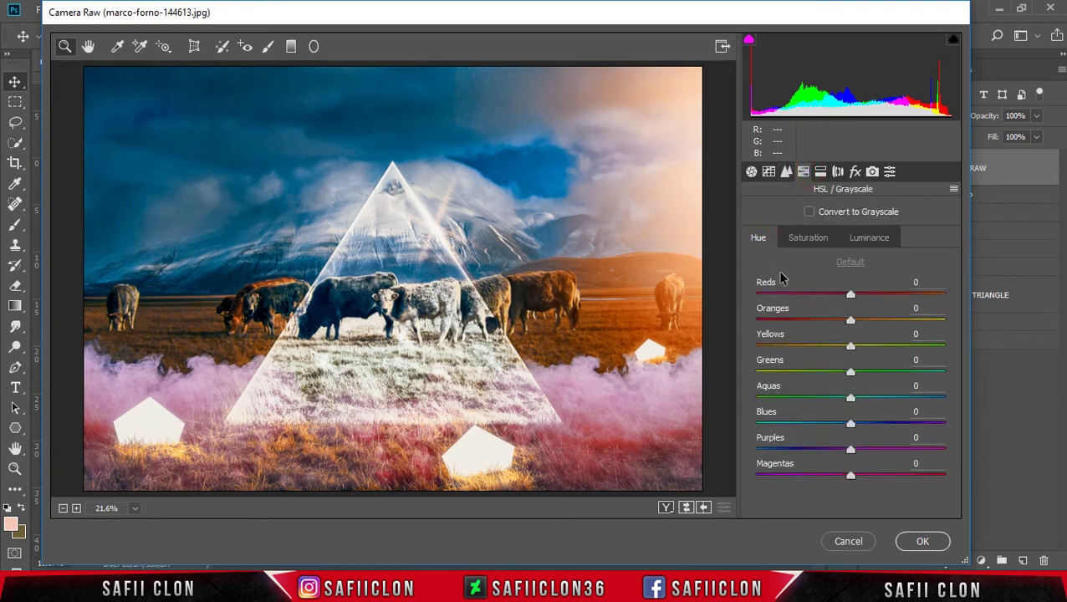
drag(851, 399, 867, 399)
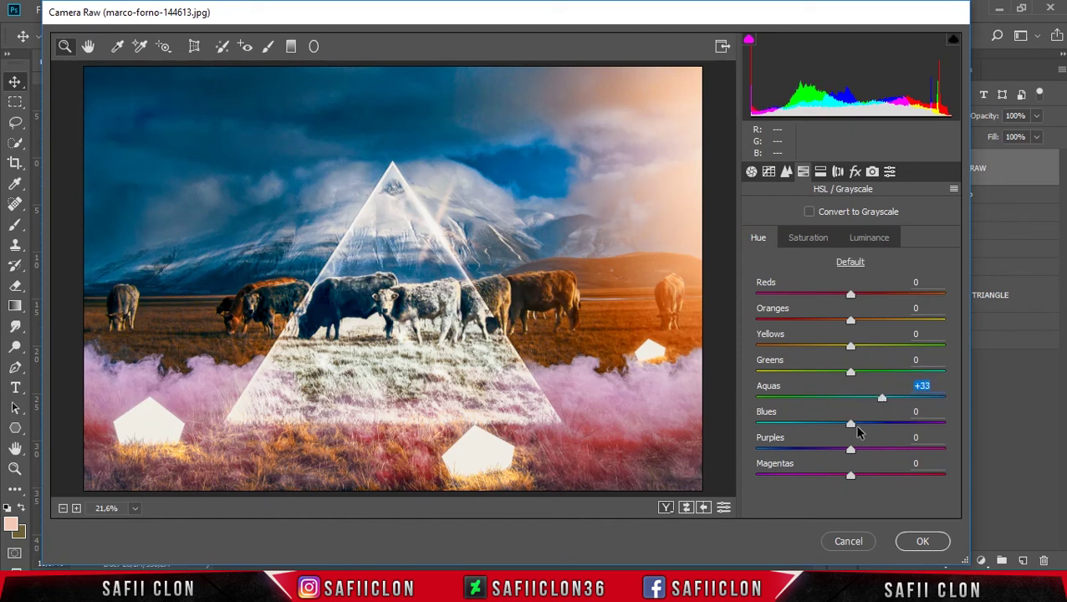
mouse_move(851, 425)
mouse_down()
mouse_move(876, 427)
mouse_move(840, 456)
mouse_move(787, 458)
mouse_up()
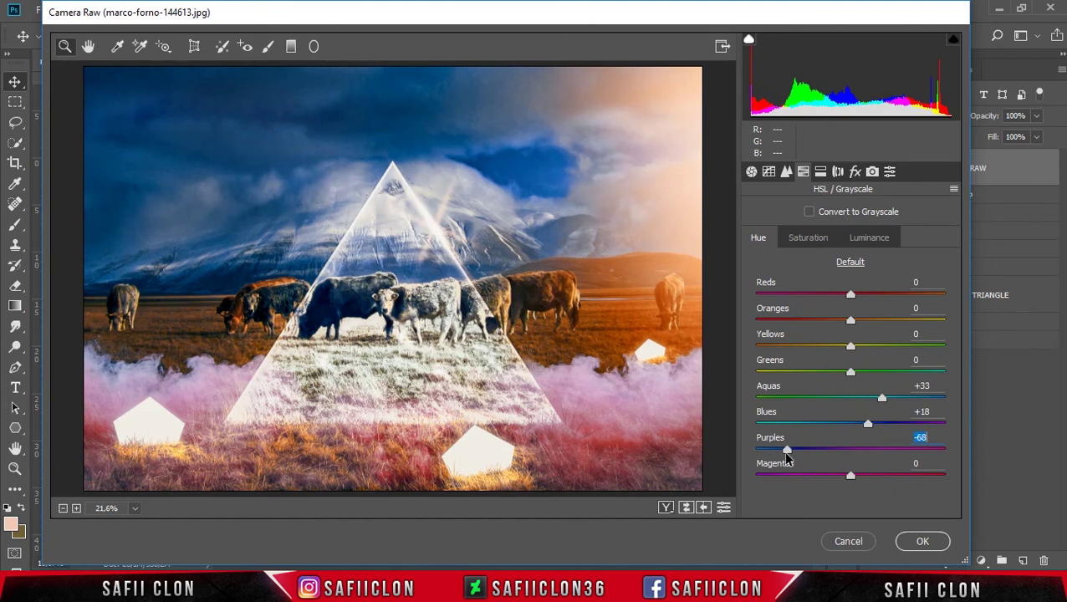
click(810, 239)
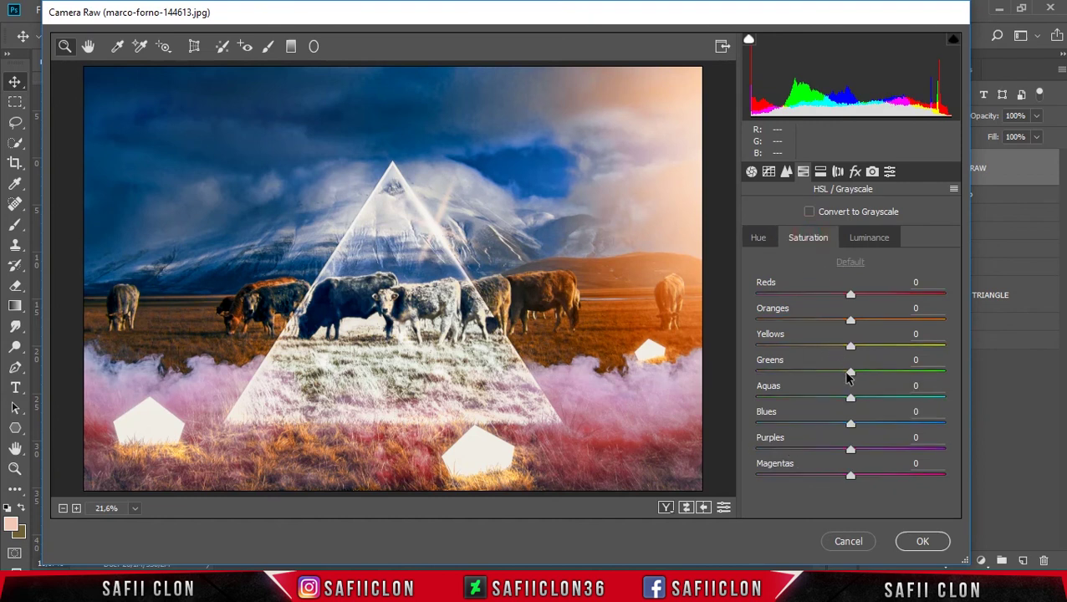
mouse_move(851, 398)
mouse_down()
mouse_move(870, 400)
mouse_move(880, 424)
mouse_up()
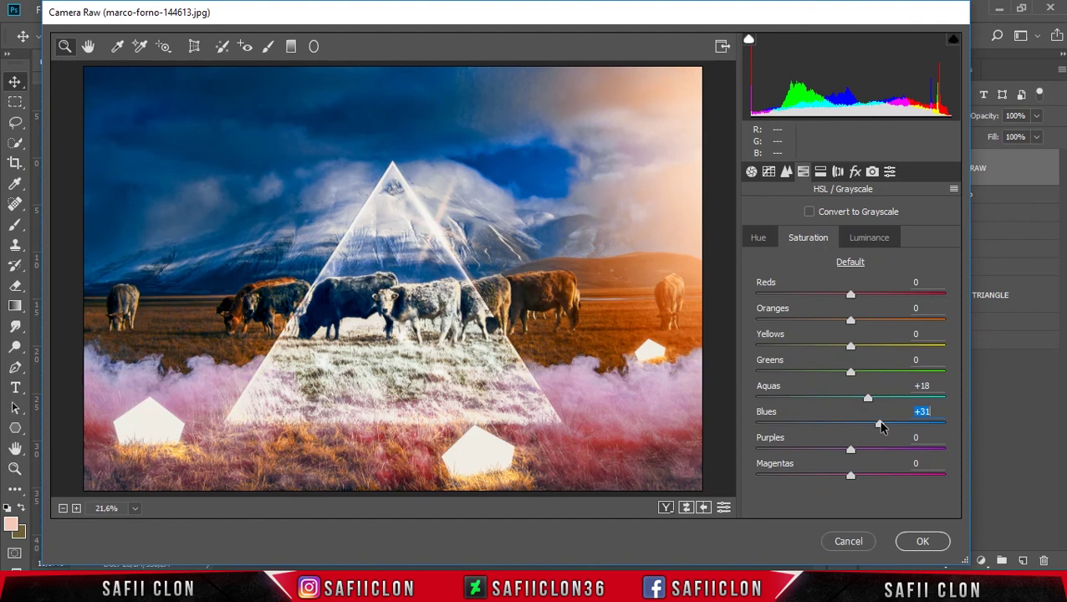
Set luminance Aquas +15 and Blues -13, and add light film grain.
click(876, 239)
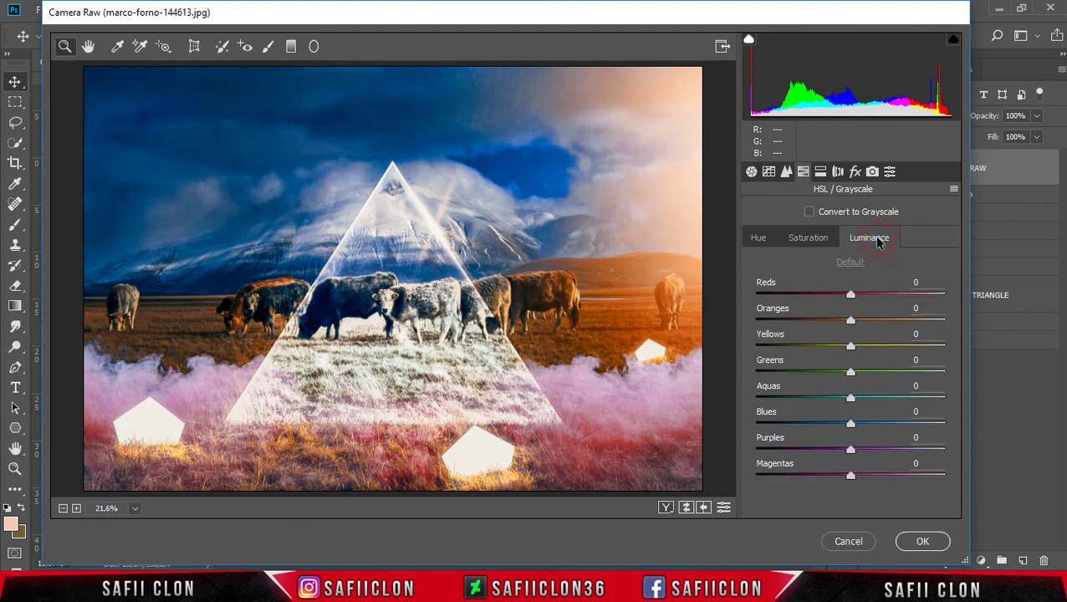
mouse_move(853, 425)
mouse_down()
mouse_move(866, 427)
mouse_move(825, 426)
mouse_move(840, 426)
mouse_move(858, 400)
mouse_move(890, 399)
mouse_move(865, 399)
mouse_up()
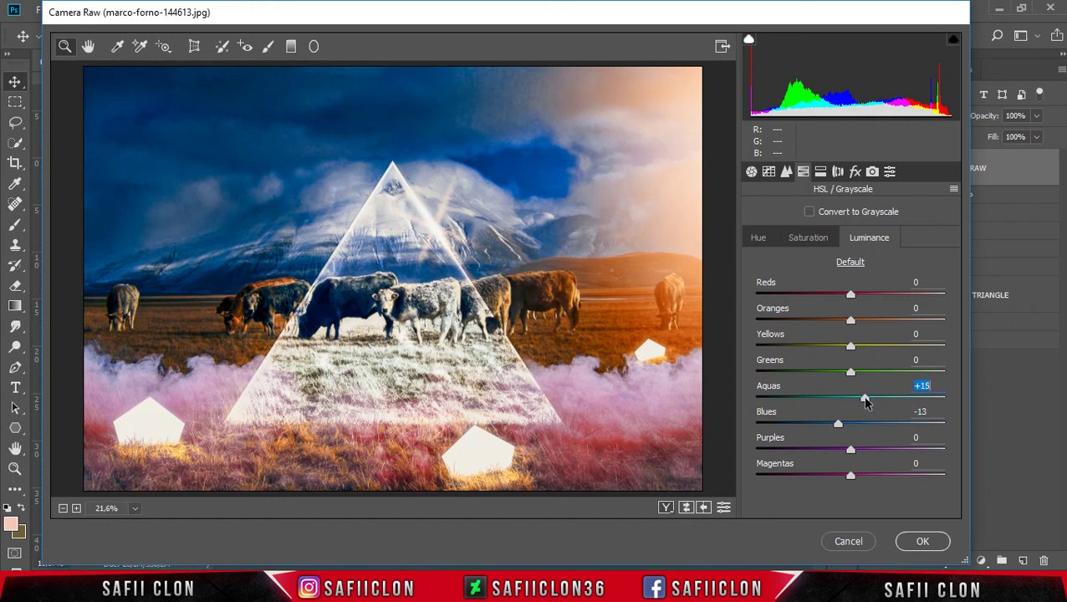
click(854, 172)
drag(752, 295, 788, 297)
click(872, 173)
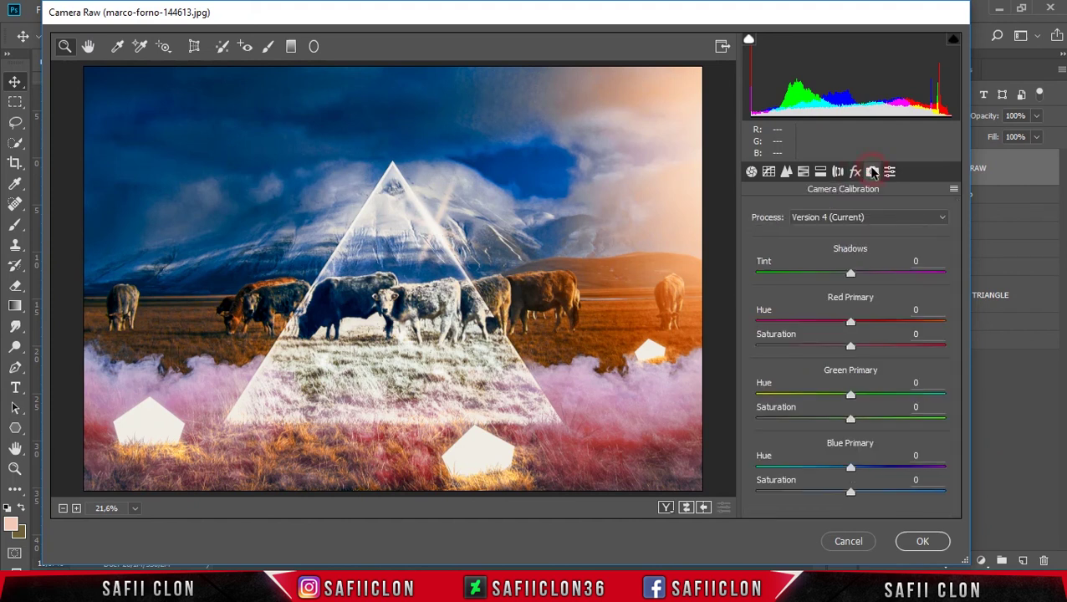
Set calibration Blue Primary Hue -11, Saturation +33 and Green Primary Hue -8, comparing before/after views.
mouse_move(852, 468)
mouse_down()
mouse_move(839, 469)
mouse_move(853, 495)
mouse_move(881, 495)
mouse_up()
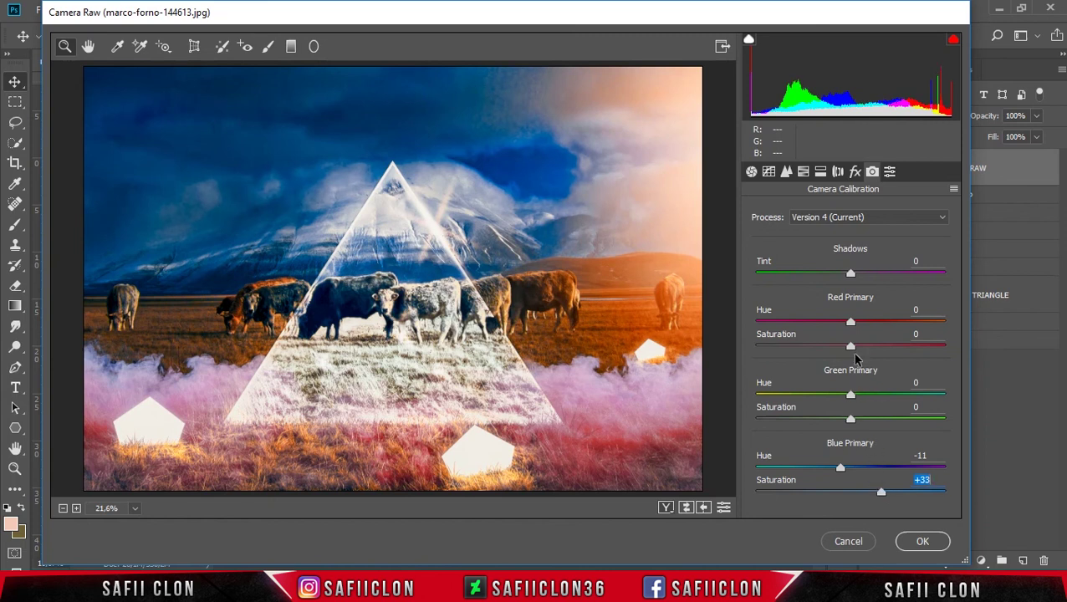
drag(850, 394, 843, 398)
click(663, 510)
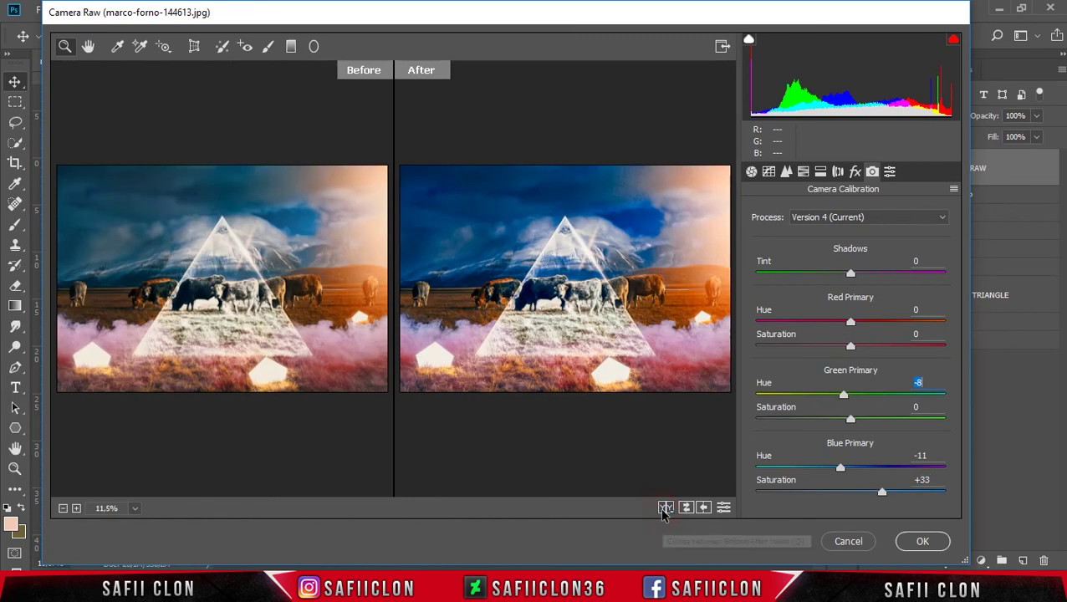
click(663, 510)
click(663, 510)
click(664, 510)
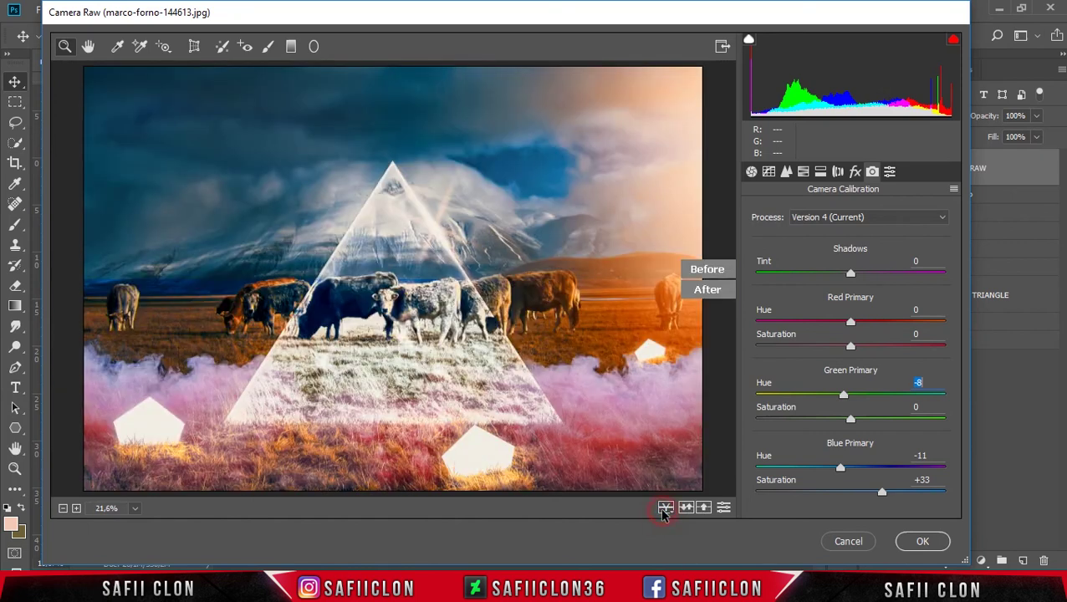
click(664, 509)
Commit the Camera Raw filter, toggle the layer on and off to compare, then zoom to 25%.
click(922, 541)
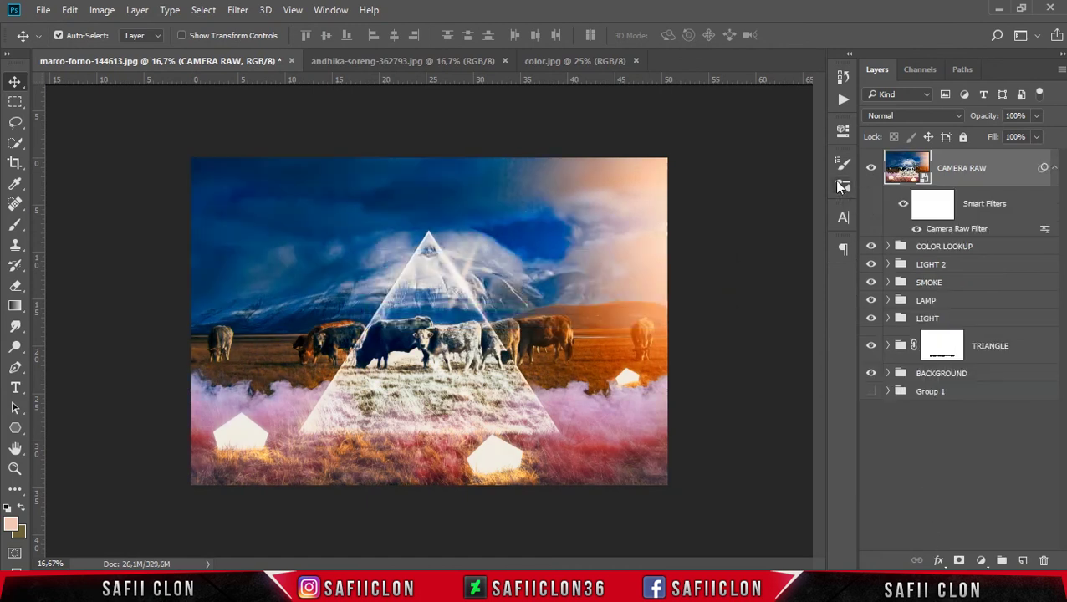
click(871, 170)
click(870, 170)
click(871, 170)
click(871, 170)
key(ctrl+plus)
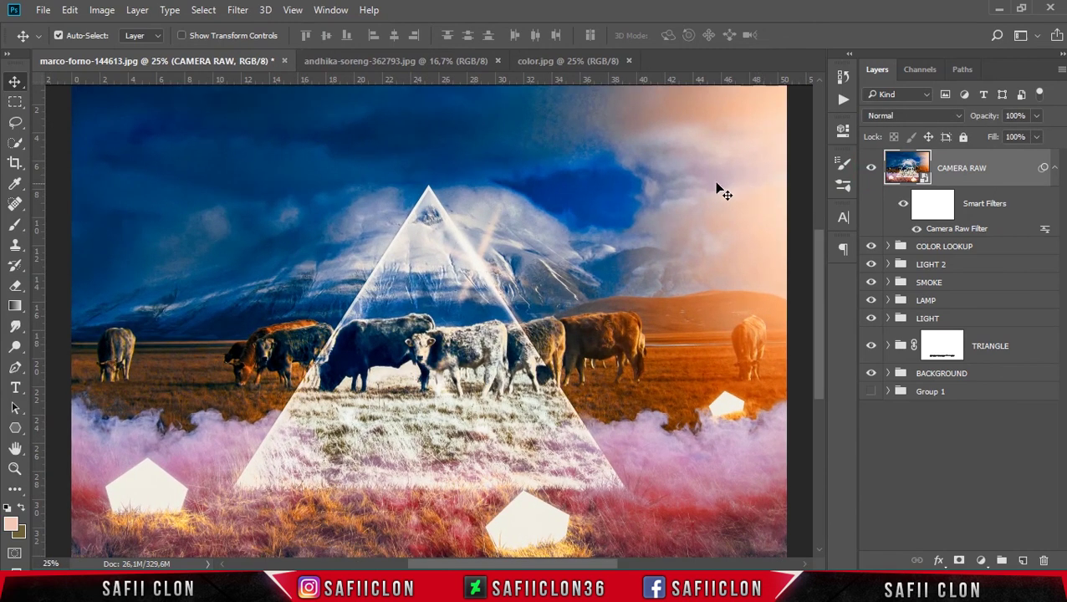